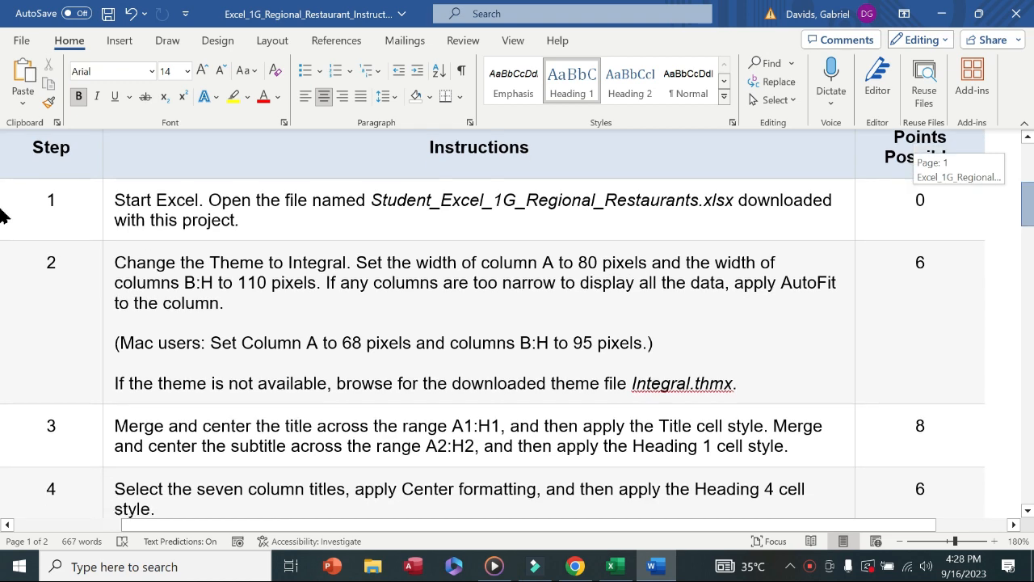
Step: Highlight the step 1 instruction in yellow and check the opened regional restaurants workbook in Excel before returning to the Word instructions
left_click(94, 191)
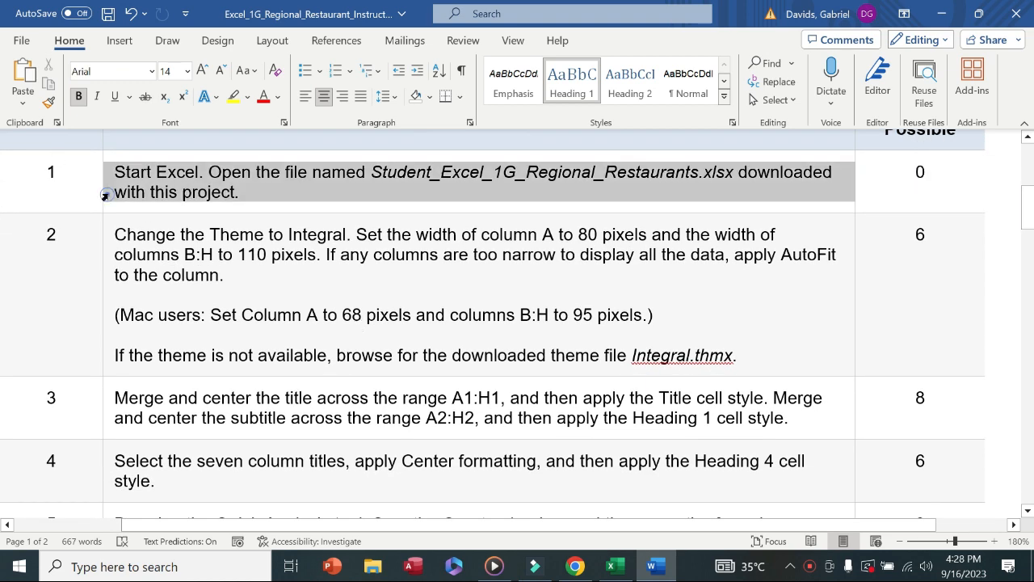
left_click(169, 167)
left_click(72, 194)
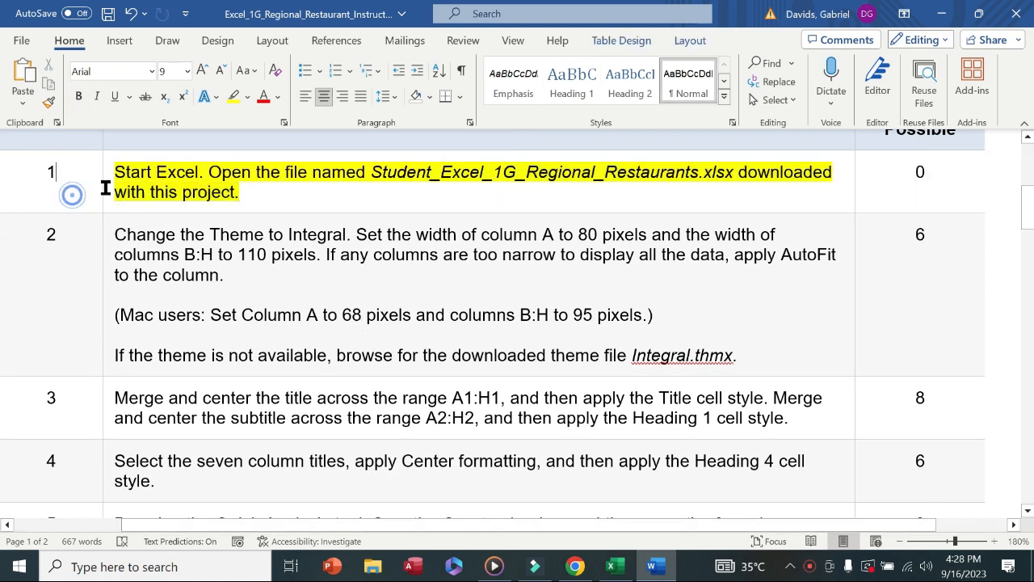
left_click_drag(120, 173, 772, 184)
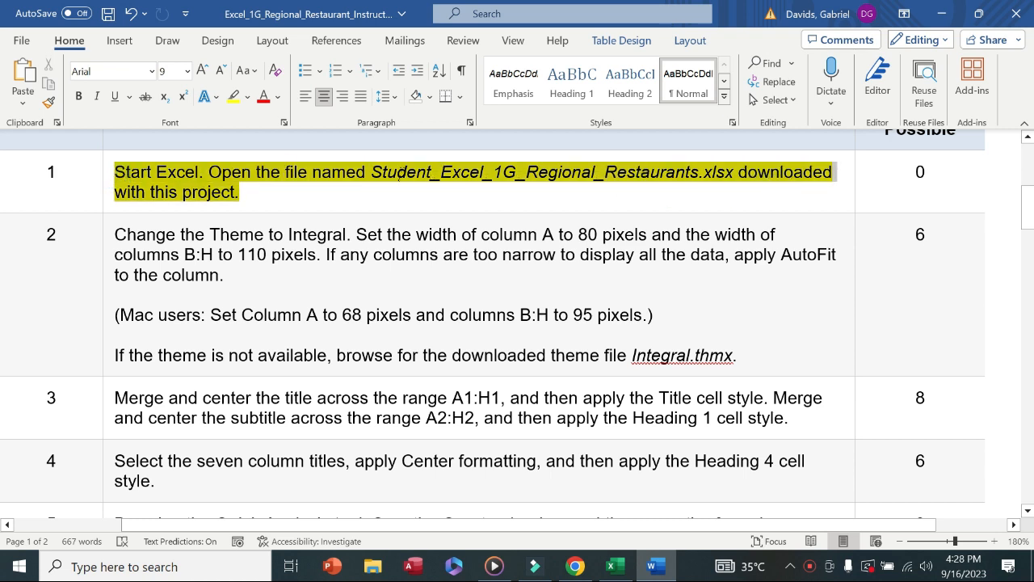
left_click_drag(398, 175, 298, 194)
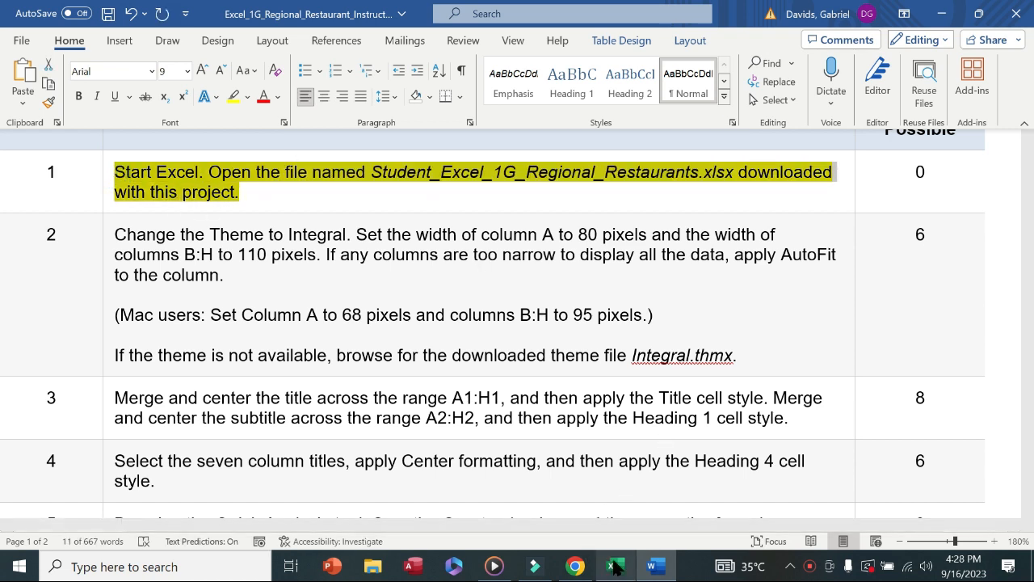
left_click(615, 568)
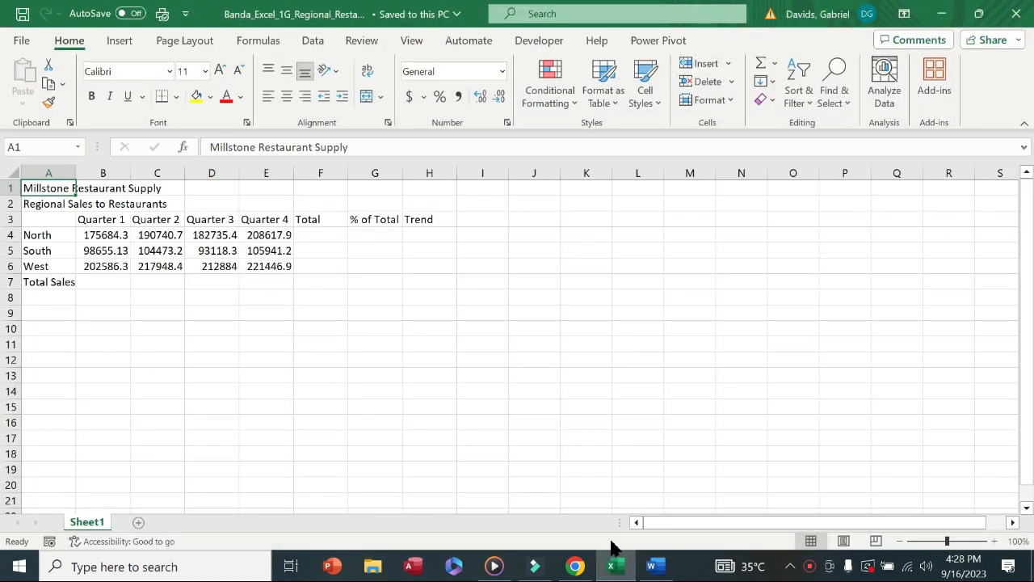
left_click(651, 566)
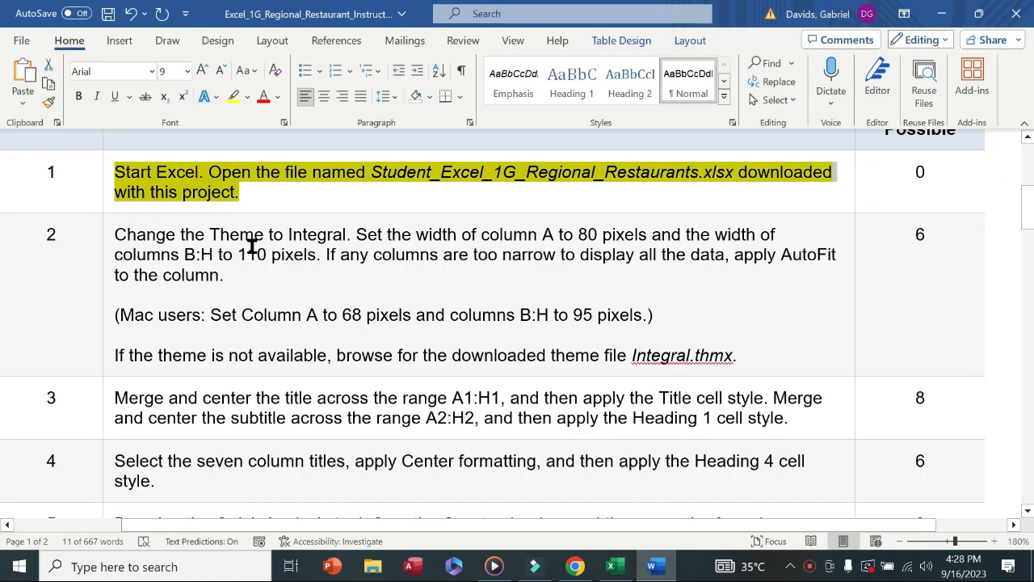
Step: Remove the highlight from the step 1 instruction and give the step 2 instruction bold text with yellow highlighting
left_click(103, 195)
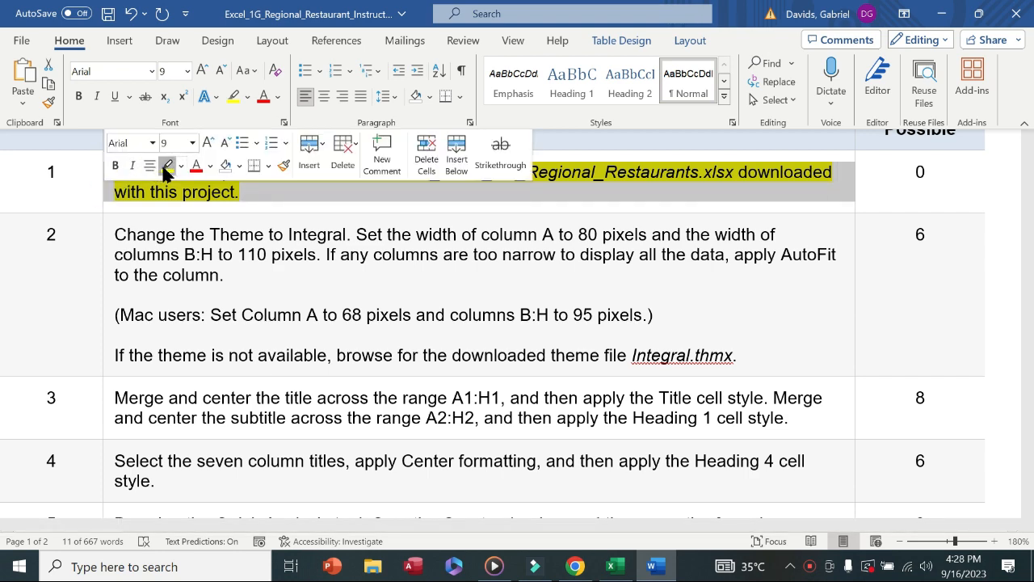
left_click(168, 165)
left_click(105, 284)
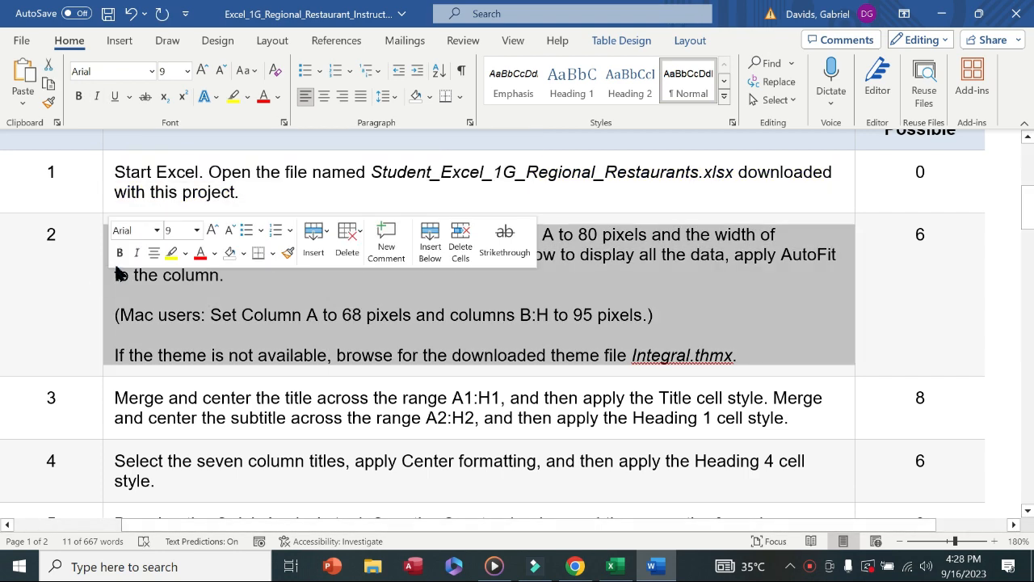
left_click(119, 252)
left_click(170, 254)
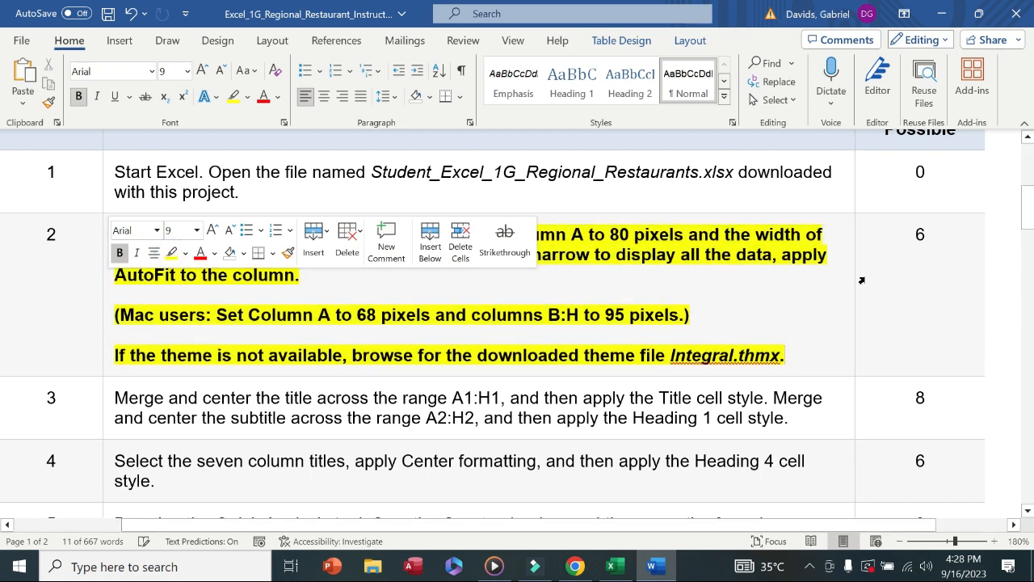
Step: Read the theme requirement in step 2, switch to the Excel workbook and apply the Integral theme
left_click_drag(1028, 222, 1028, 230)
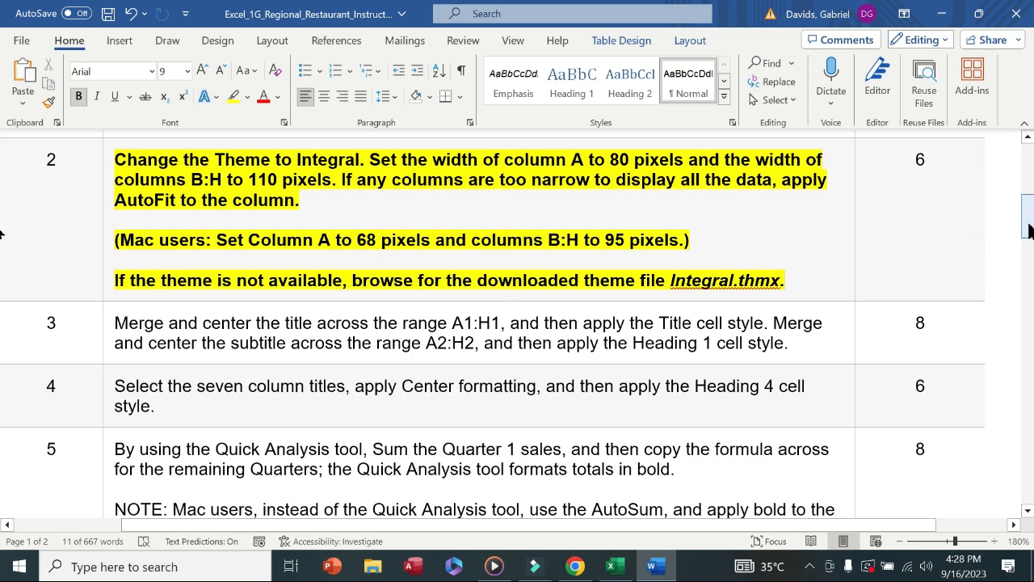
left_click_drag(128, 159, 358, 160)
left_click(612, 566)
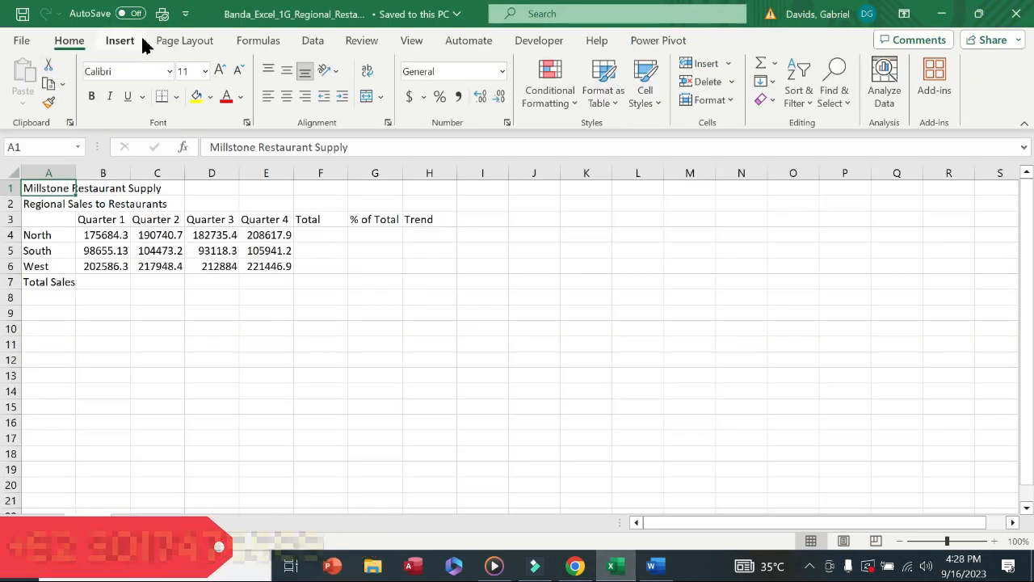
left_click(117, 41)
left_click(170, 42)
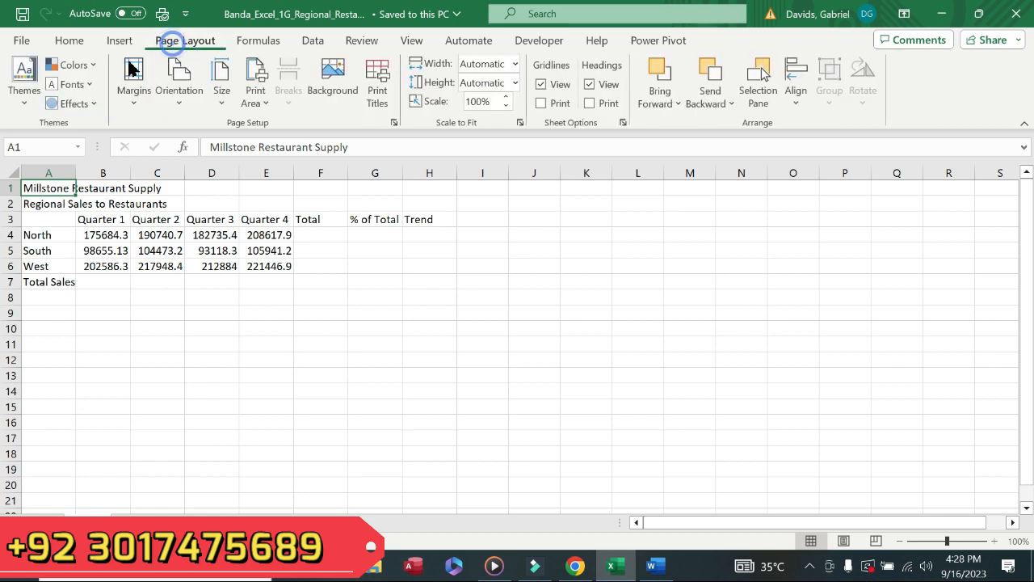
left_click(21, 102)
left_click(225, 164)
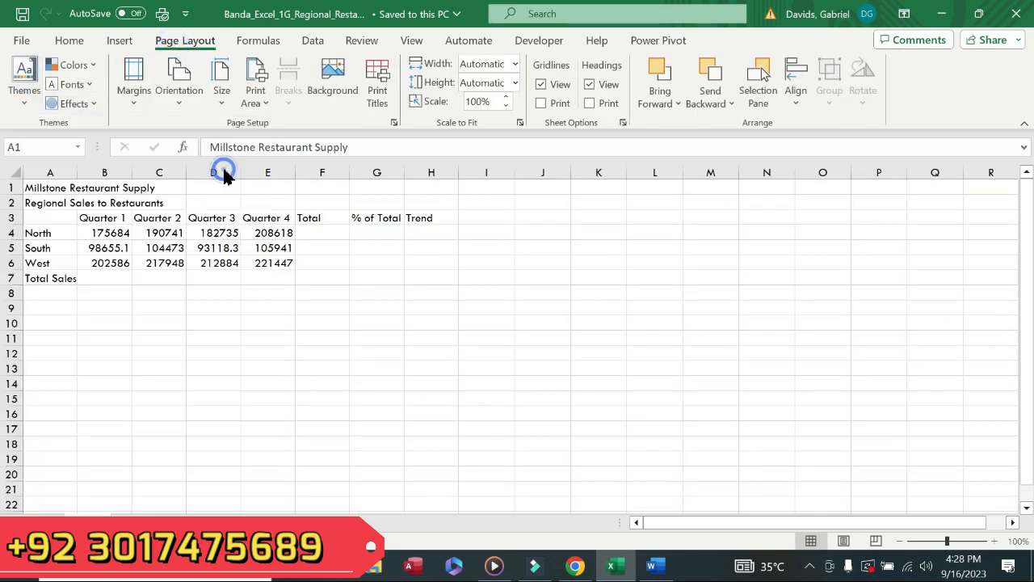
Step: Check the column A requirement in the Word instructions and set column A's width to 80 pixels in Excel
left_click(653, 566)
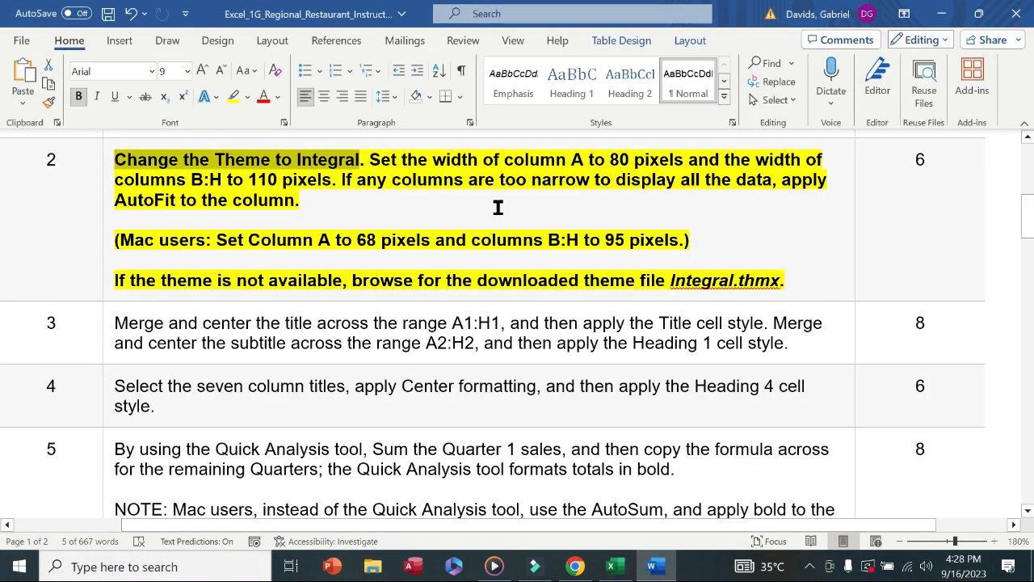
left_click_drag(372, 160, 684, 160)
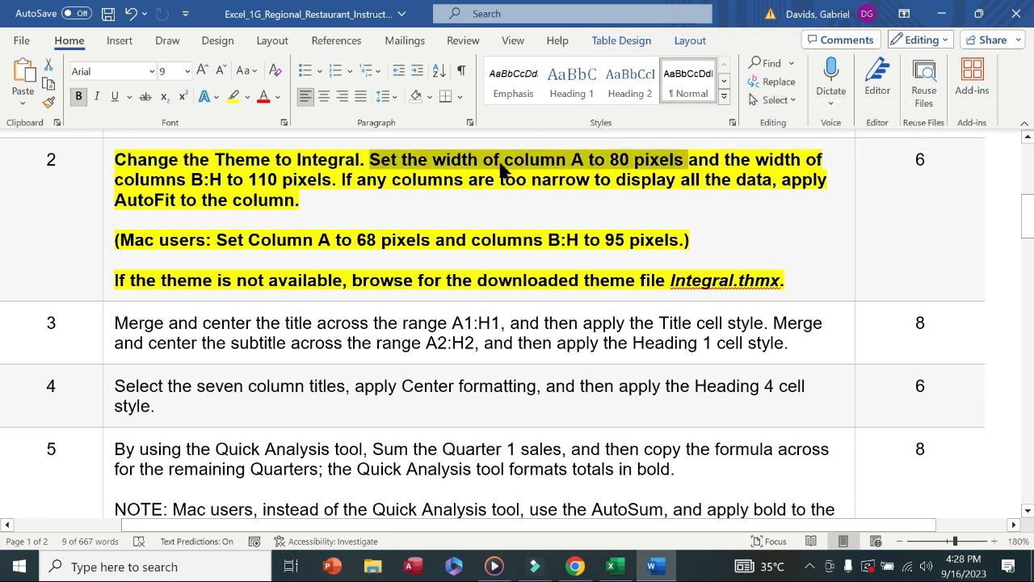
left_click(612, 565)
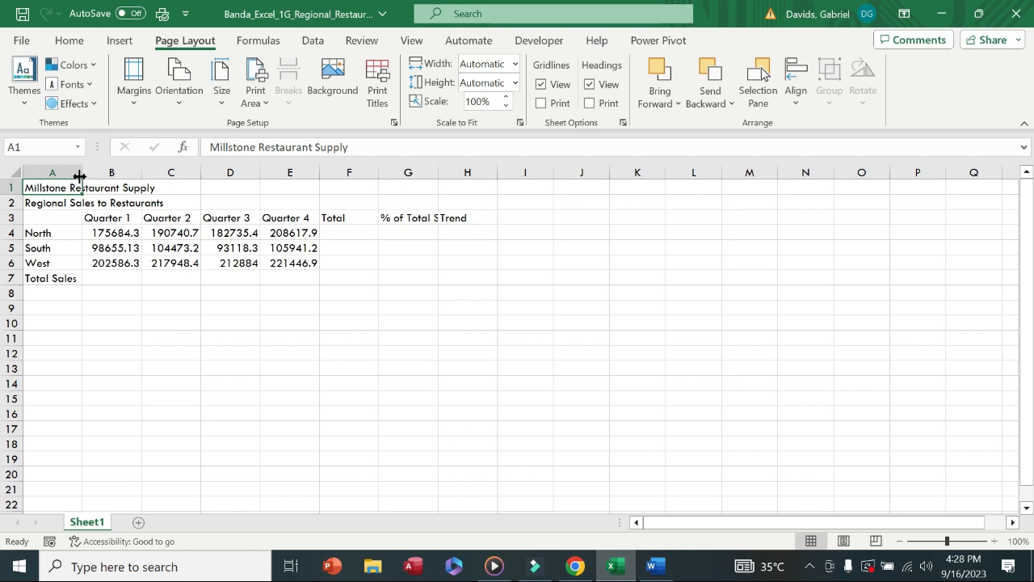
left_click_drag(81, 175, 65, 178)
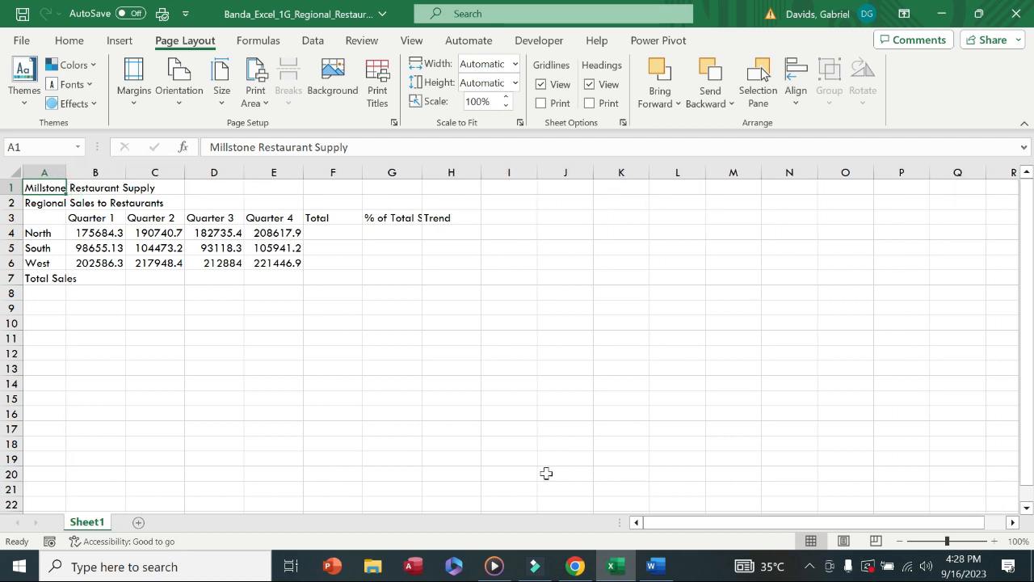
Step: Read the width requirement for columns B:H in Word and select those columns in Excel to check their width
left_click(652, 566)
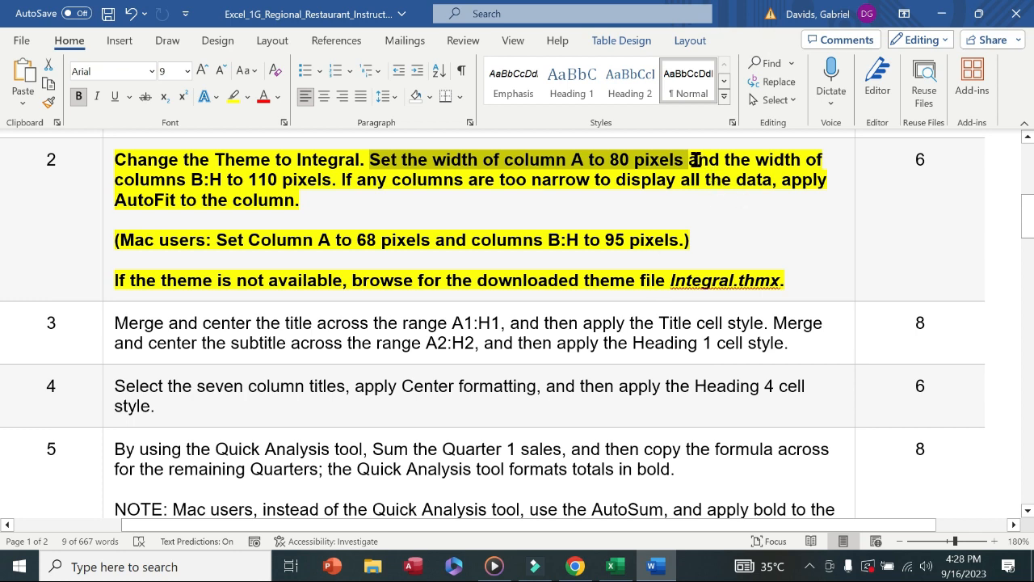
left_click_drag(696, 159, 337, 171)
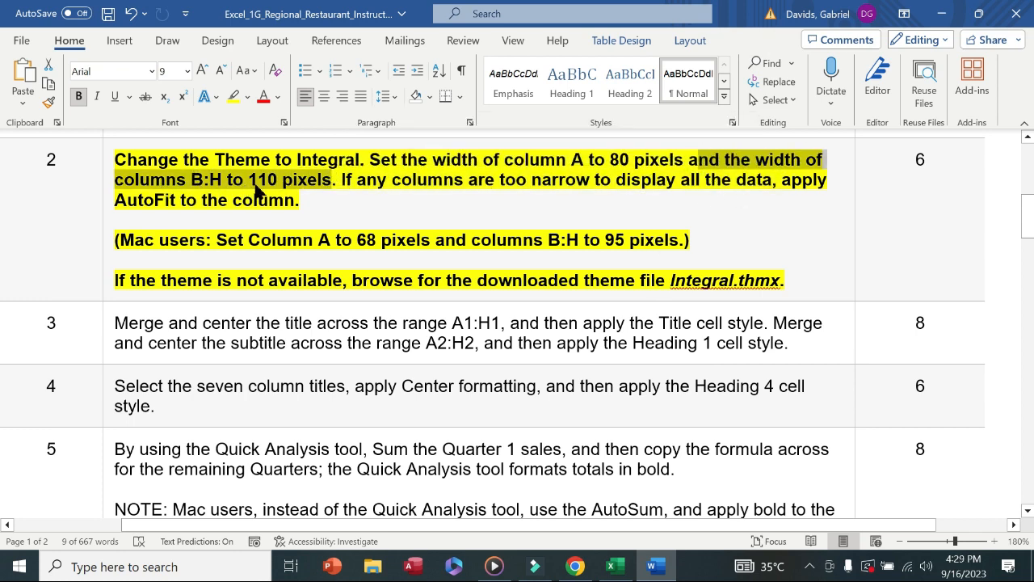
left_click(612, 567)
left_click_drag(97, 172, 482, 173)
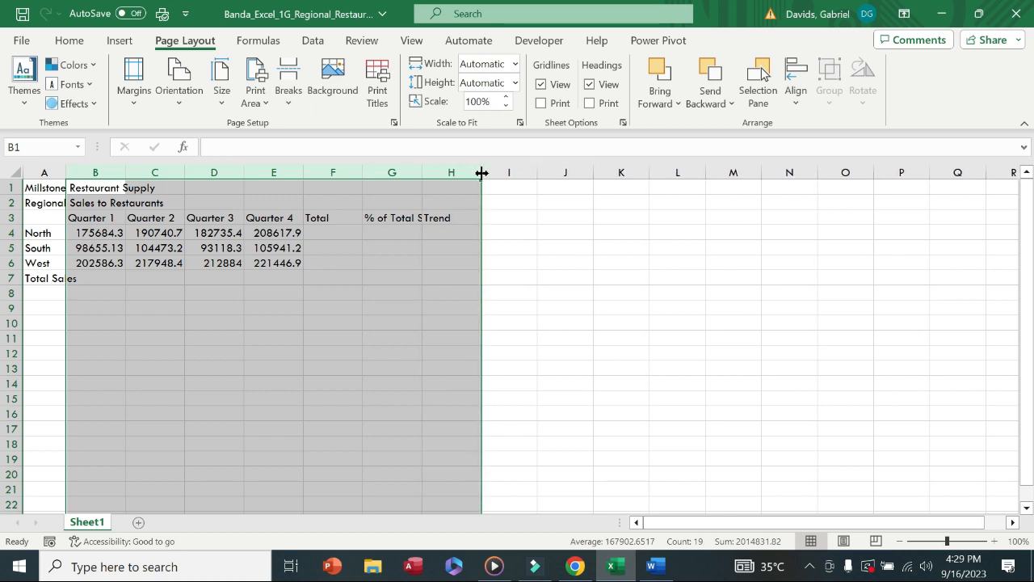
Step: Read the AutoFit requirement in Word and apply AutoFit to the width of columns A:H in the Excel worksheet
left_click(652, 566)
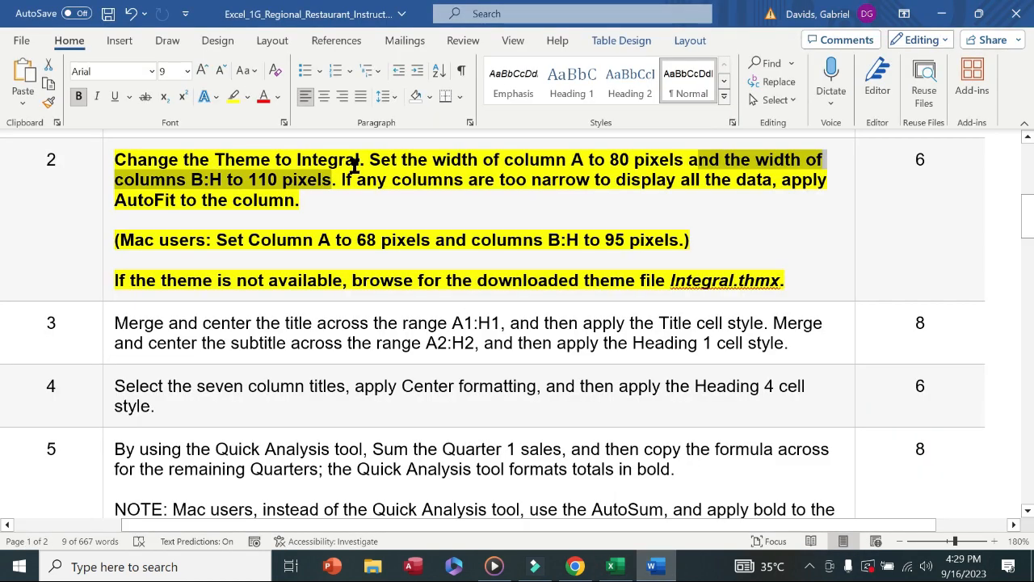
left_click_drag(343, 179, 794, 198)
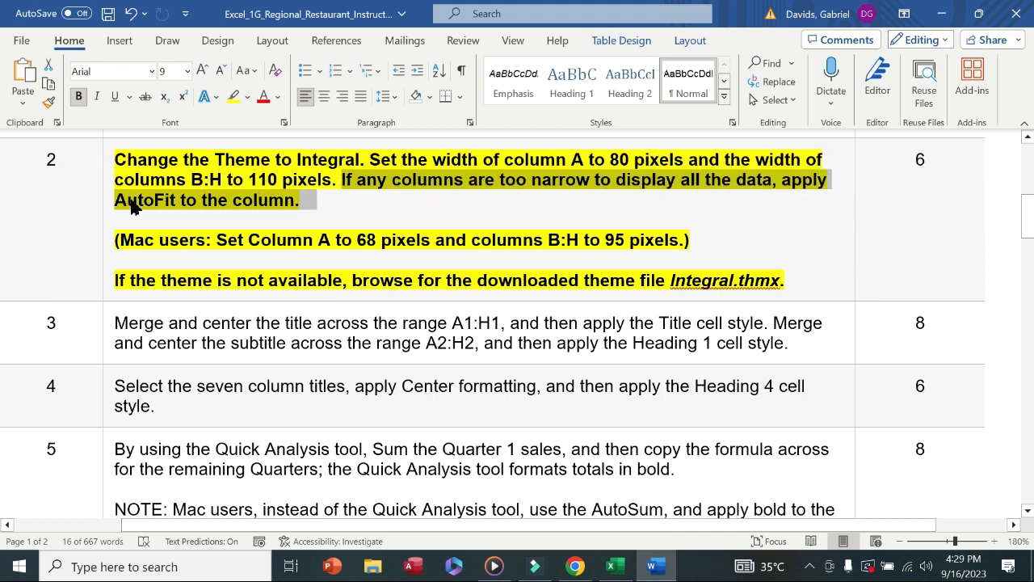
left_click(612, 567)
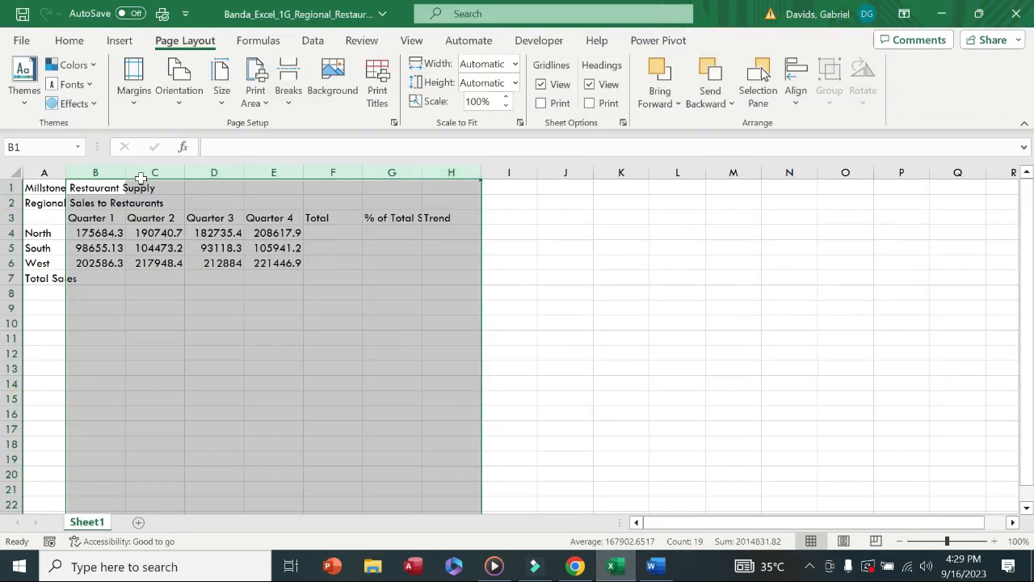
left_click_drag(50, 170, 480, 178)
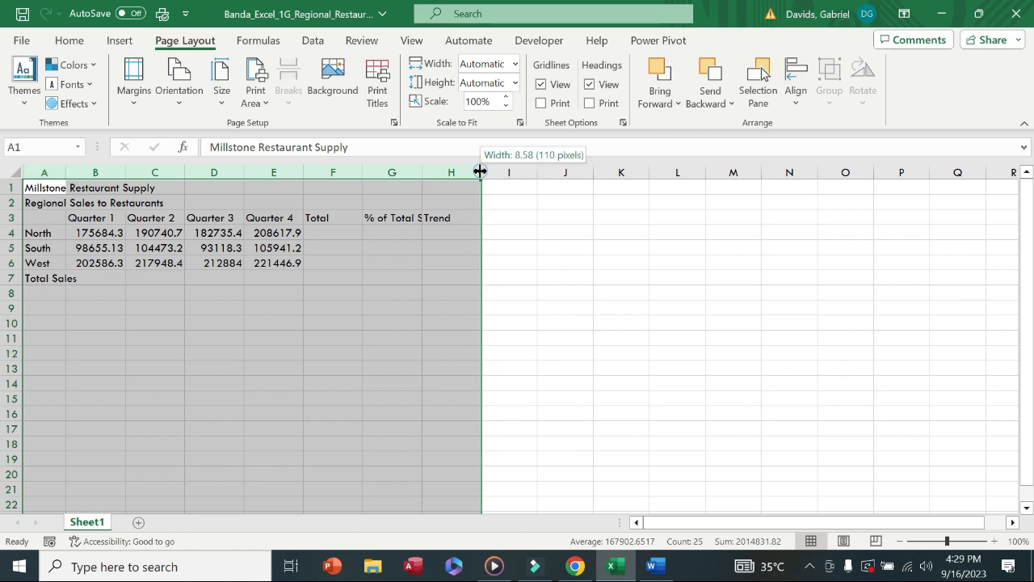
double_click(481, 172)
Step: Return to the Word instructions and clear the bold and yellow highlighting from the step 2 instruction
left_click(651, 565)
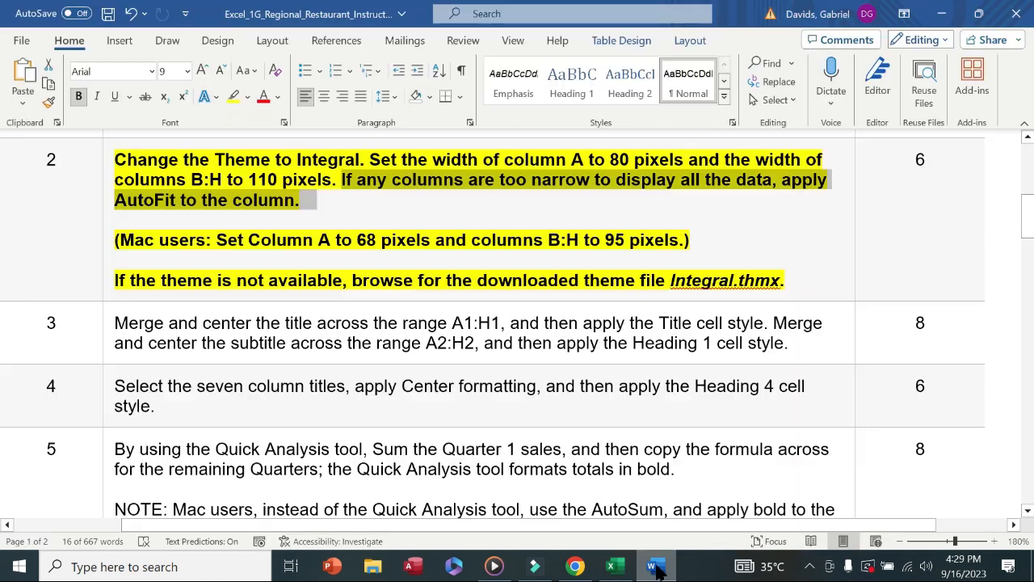
left_click(111, 237)
left_click(113, 211)
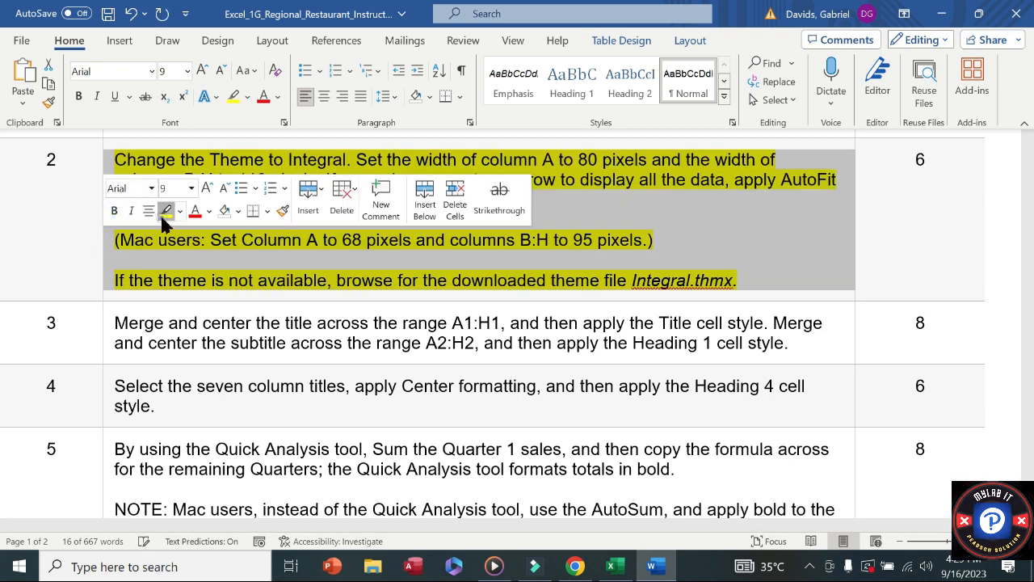
left_click(809, 280)
Step: Make the step 3 instruction bold and highlight it in yellow
left_click_drag(1027, 222, 1027, 239)
left_click(106, 173)
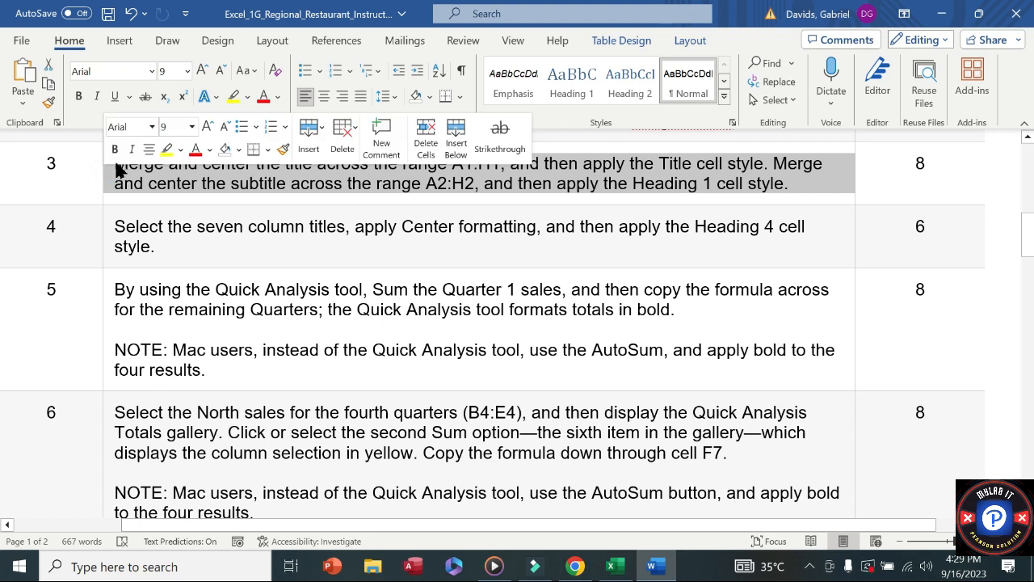
left_click(114, 149)
left_click(165, 151)
left_click(70, 198)
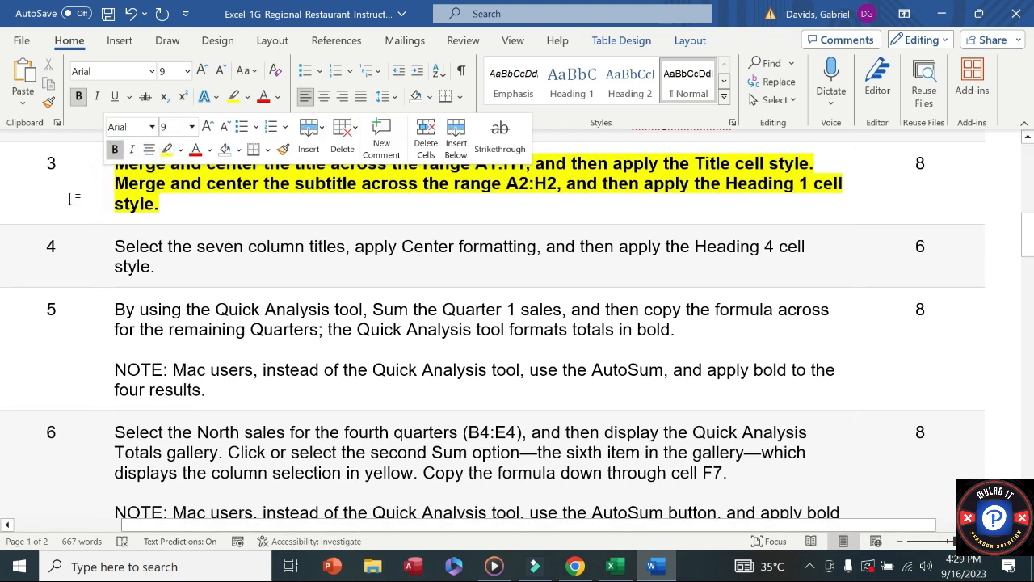
Step: Read the title requirement in step 3 and merge and center the title across A1:H1 in the Excel worksheet
left_click_drag(117, 166, 527, 170)
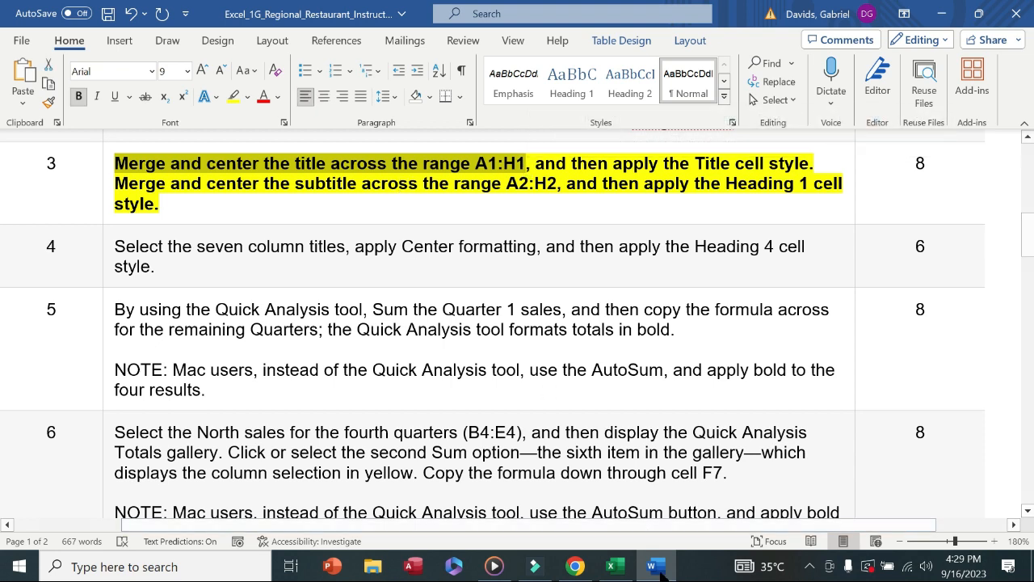
left_click(612, 566)
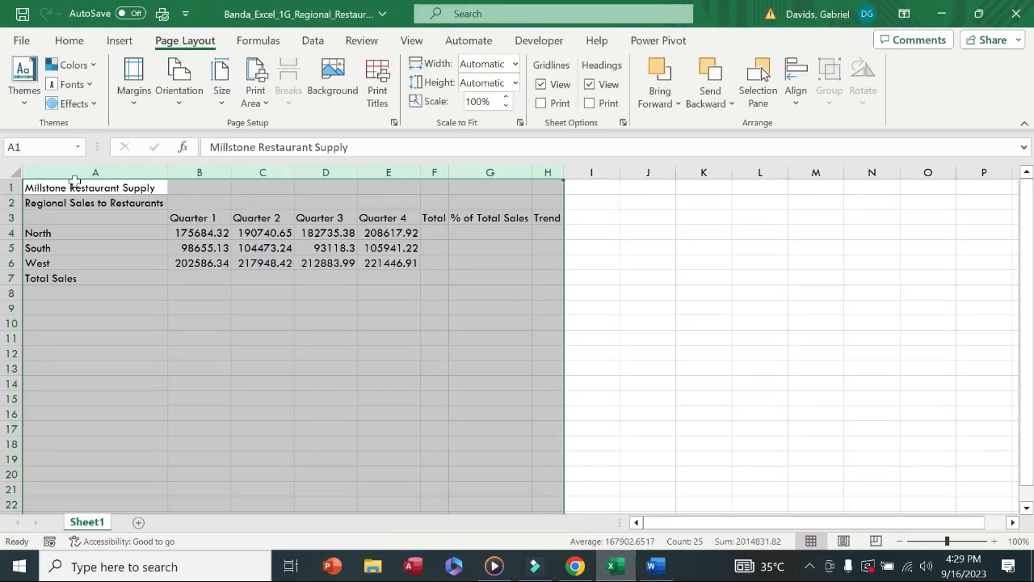
left_click_drag(73, 186, 535, 186)
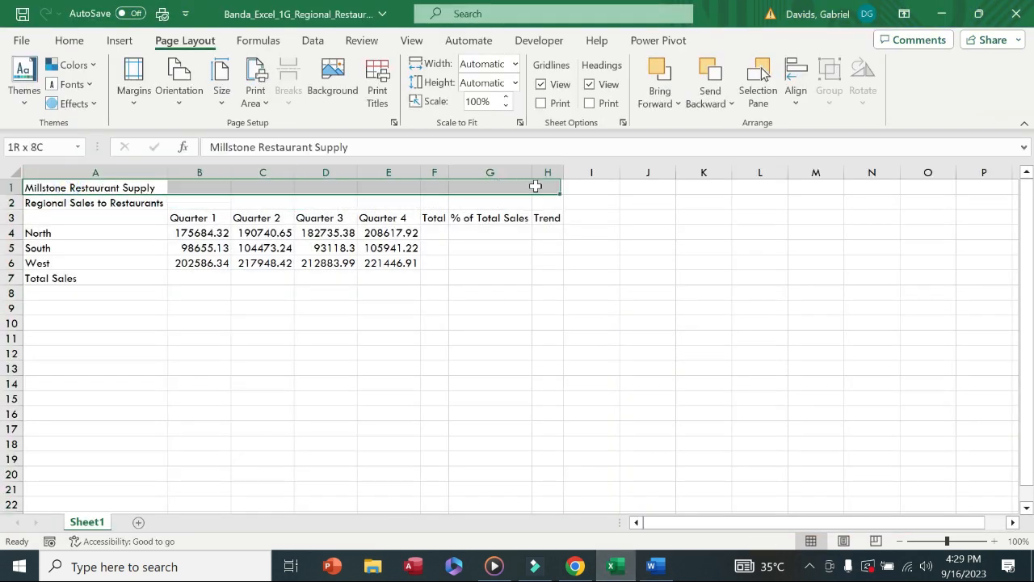
left_click(70, 42)
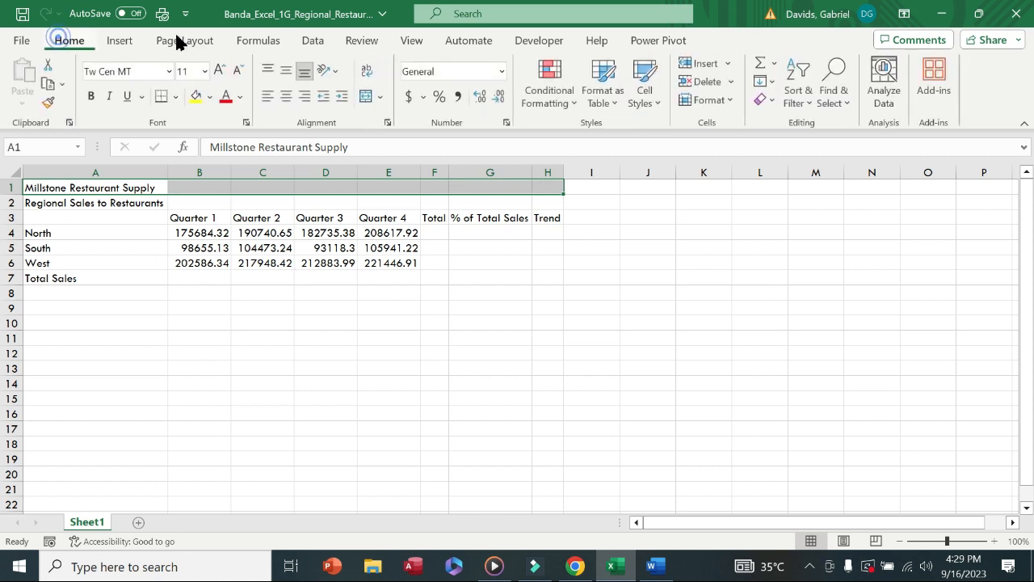
left_click(365, 96)
Step: Read the title style requirement in the Word instructions and apply the Title cell style to the merged title in row 1 of the Excel worksheet
left_click(651, 566)
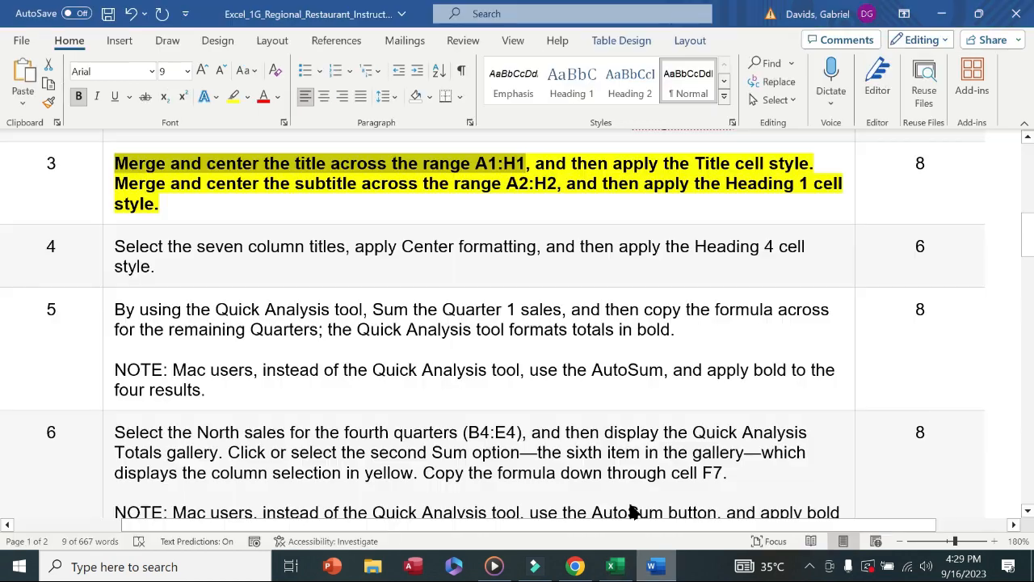
left_click_drag(537, 166, 790, 166)
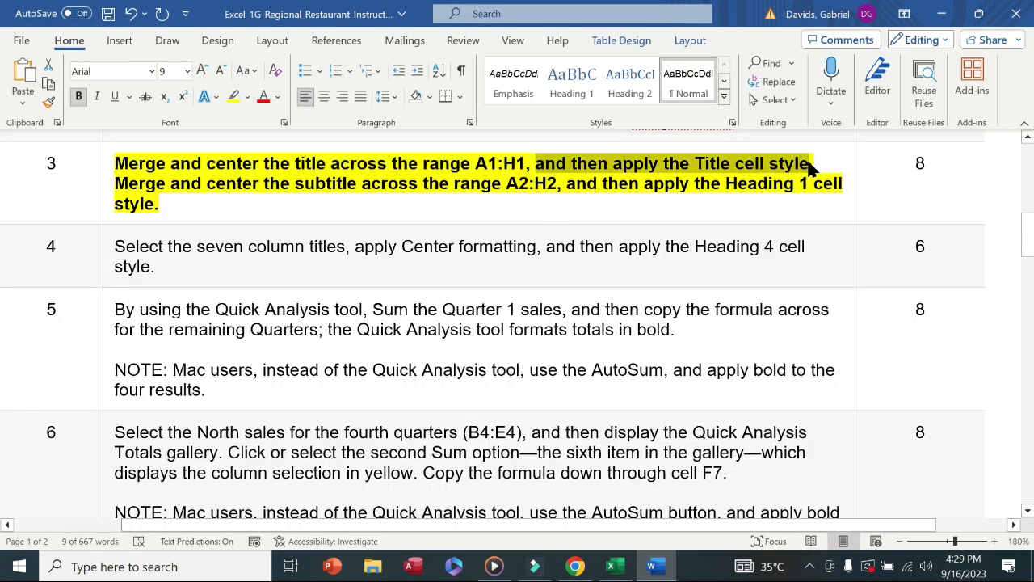
left_click(615, 566)
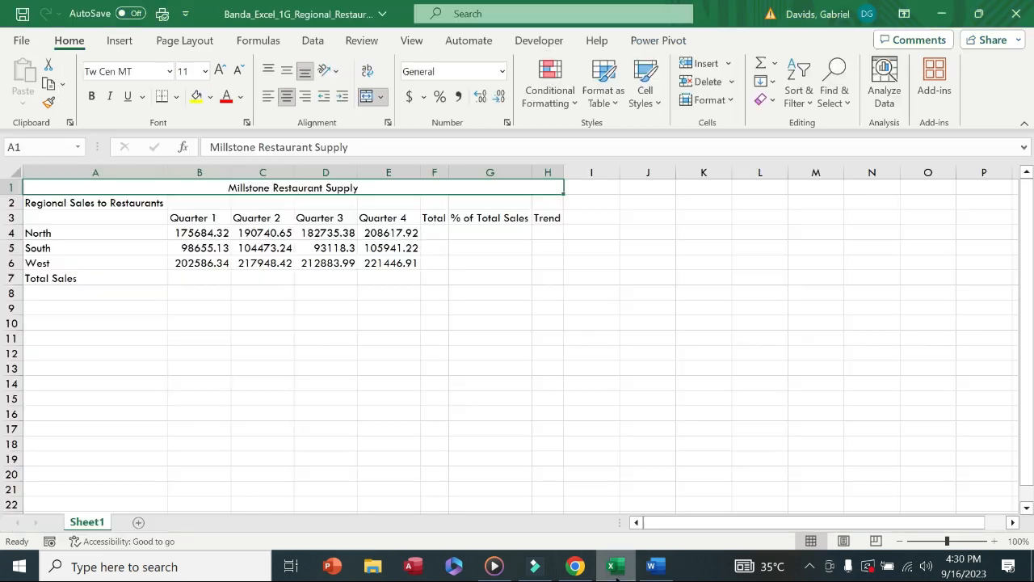
left_click(655, 97)
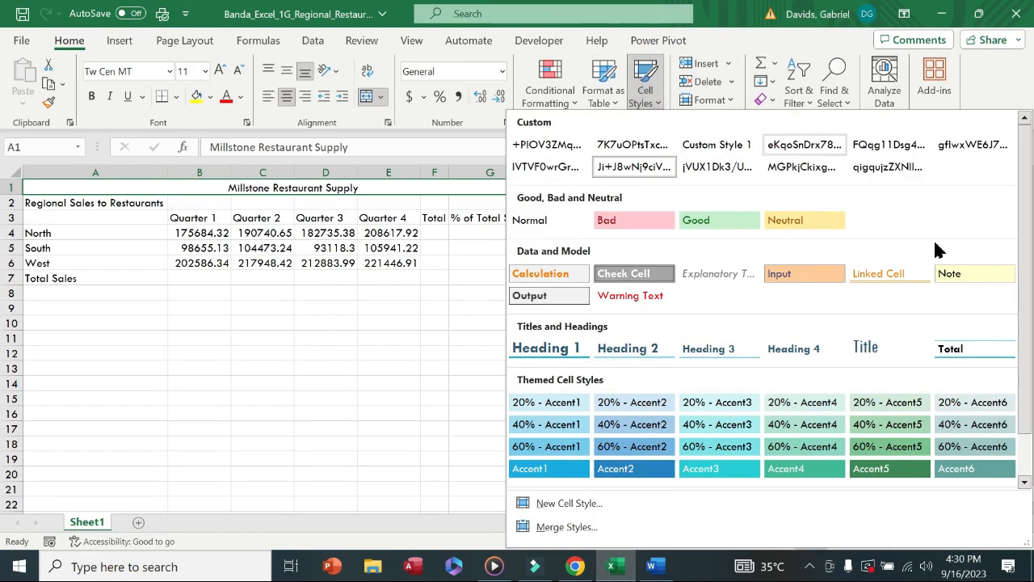
left_click(871, 351)
Step: Read the subtitle requirement in Word and merge and center the subtitle across A2:H2 in the Excel worksheet
left_click(656, 566)
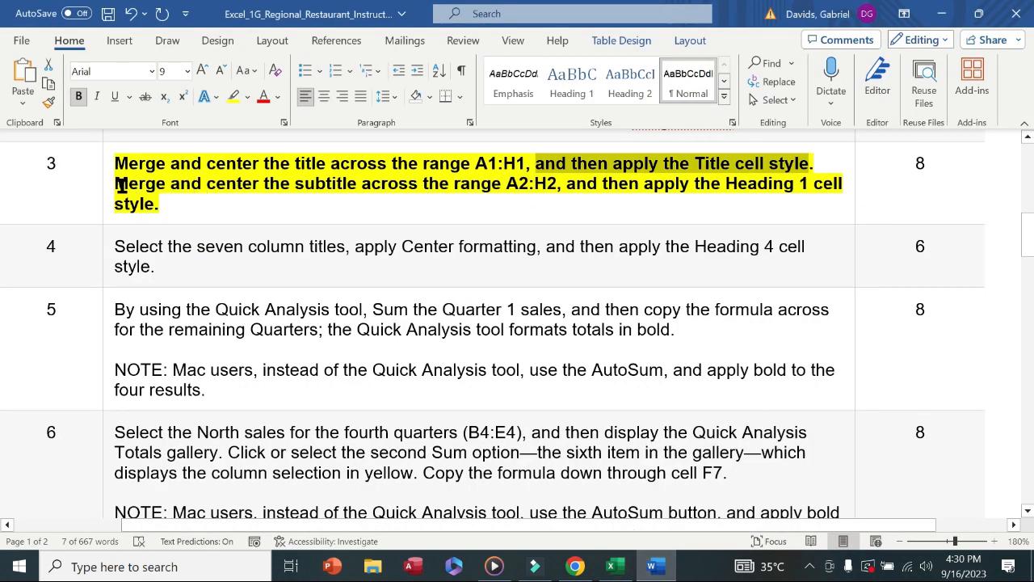
left_click_drag(120, 184, 537, 178)
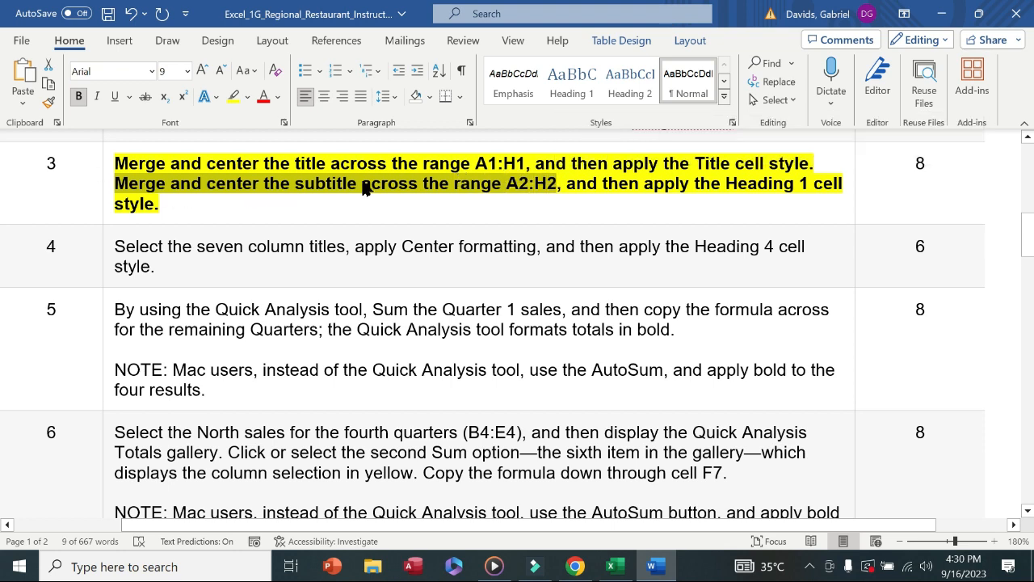
left_click(615, 566)
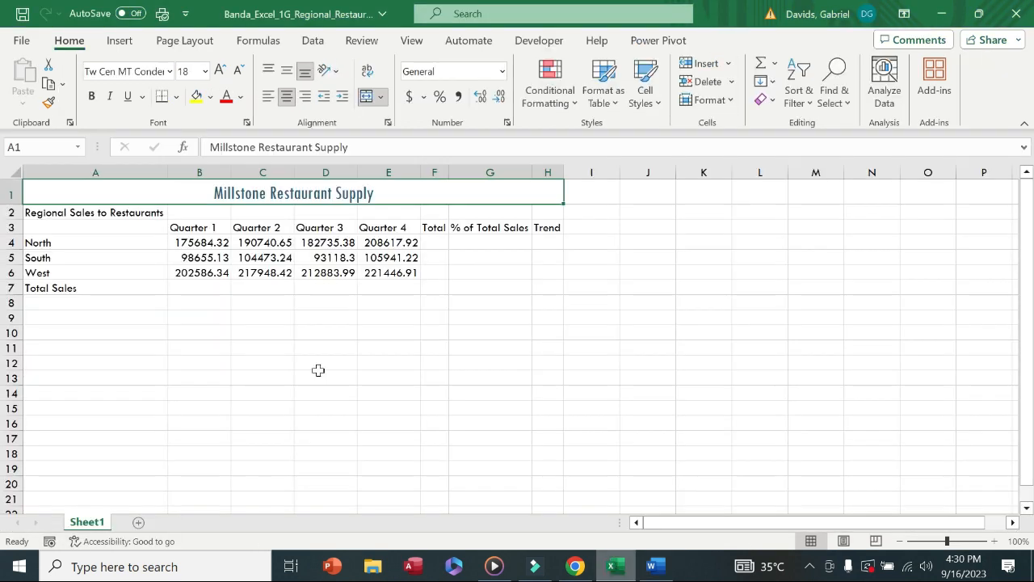
left_click_drag(51, 216, 557, 211)
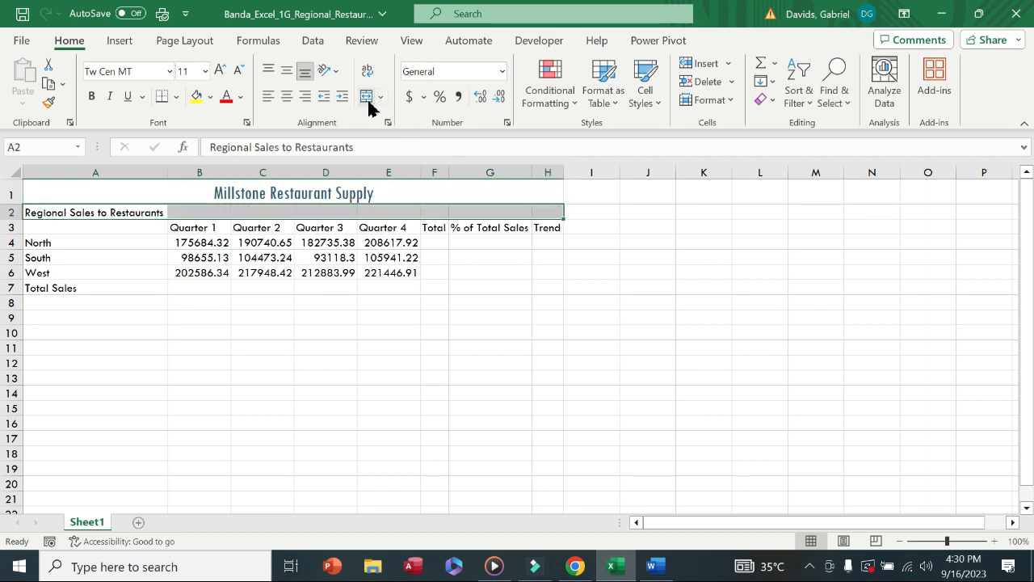
left_click(367, 99)
Step: Read the subtitle style requirement in Word and apply the Heading 1 cell style to the merged subtitle in Excel
left_click(651, 566)
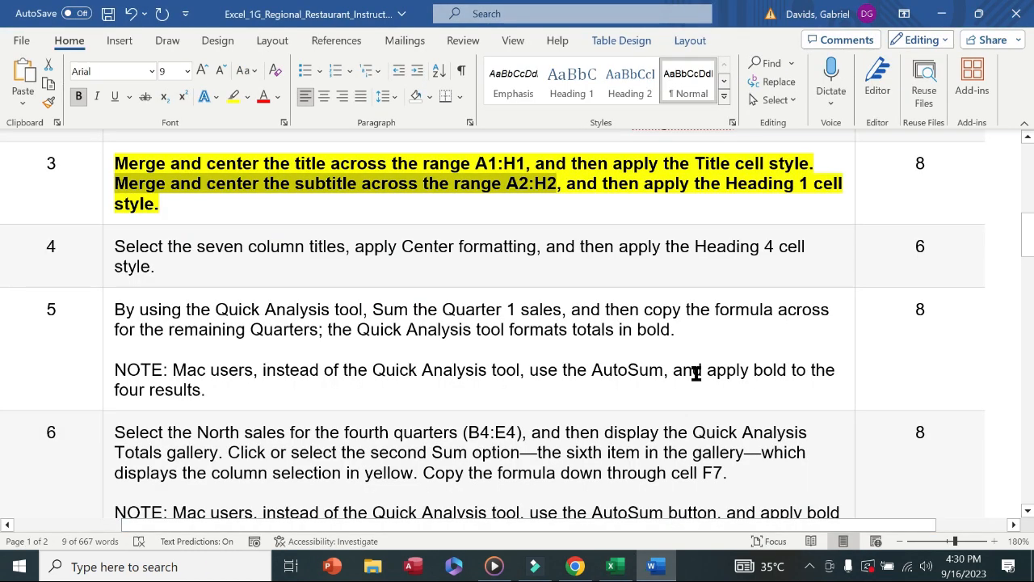
left_click_drag(572, 188, 813, 202)
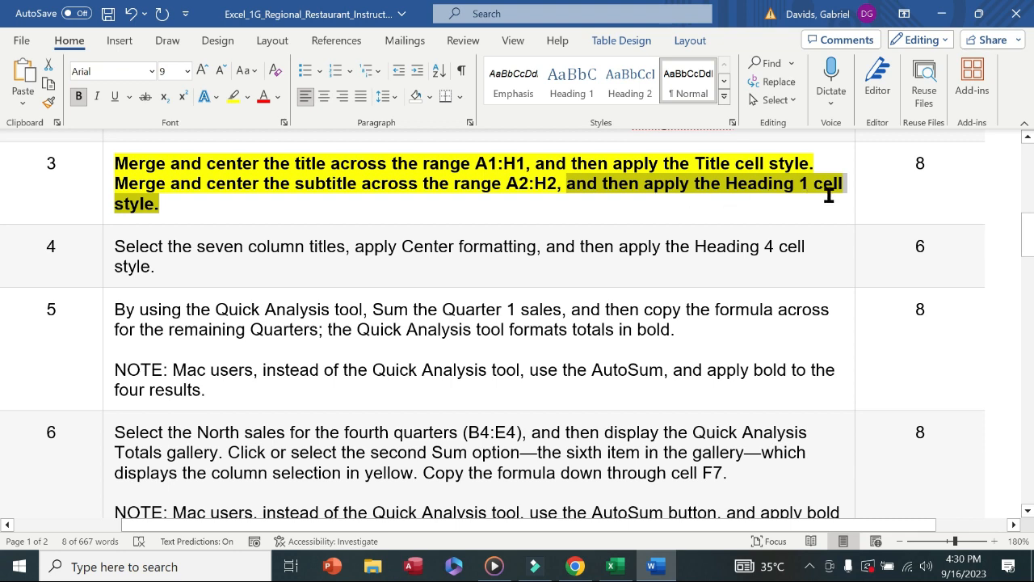
left_click(612, 565)
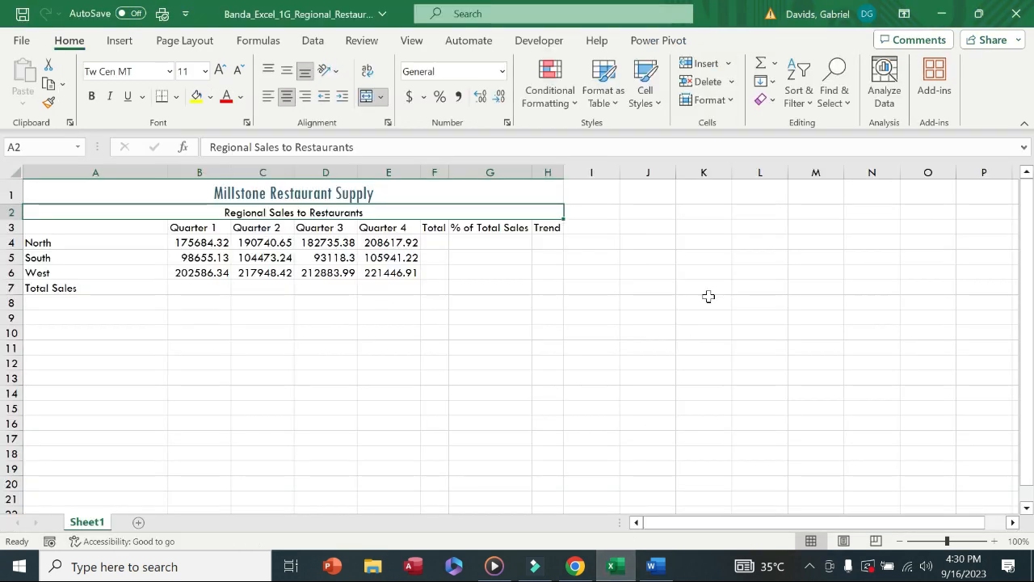
left_click(645, 81)
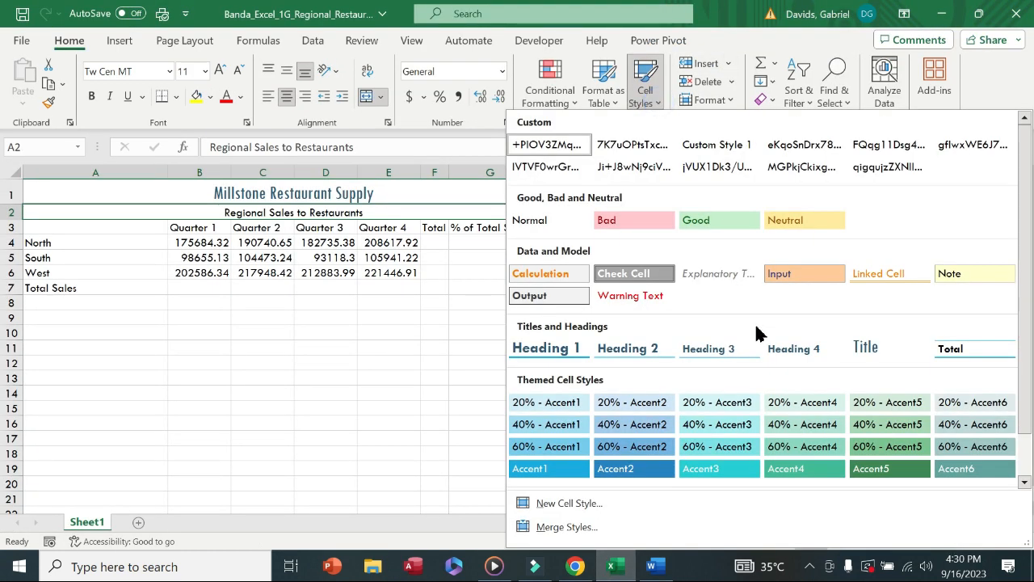
left_click(559, 352)
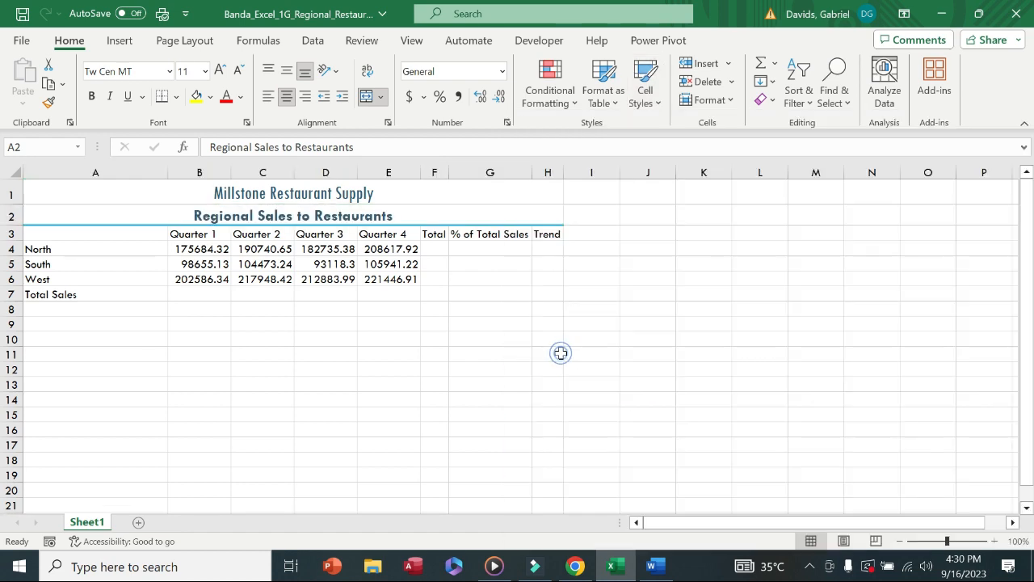
Step: Return to the Word instructions and clear the bold and yellow highlighting from the step 3 instruction
left_click(651, 566)
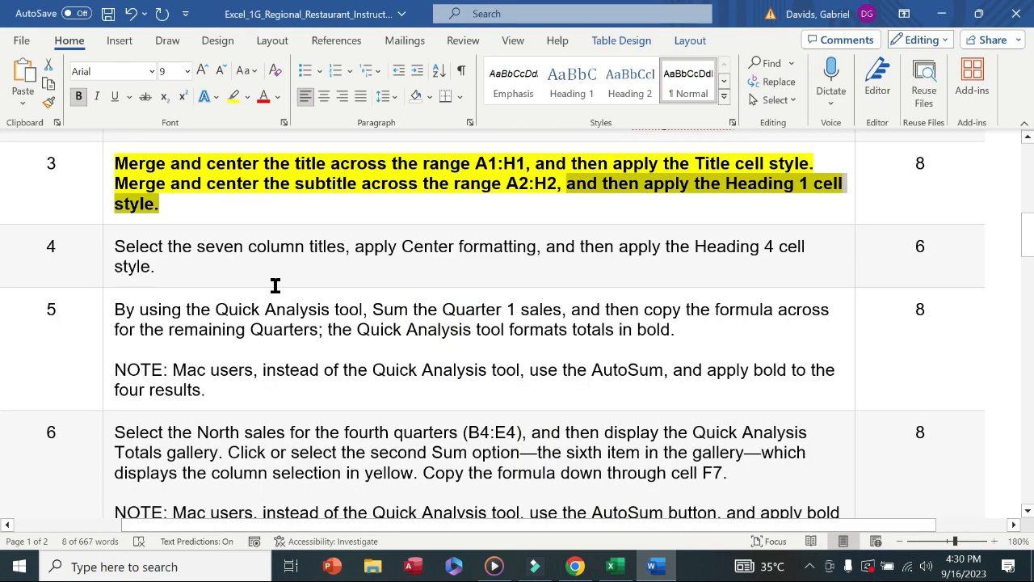
left_click(106, 205)
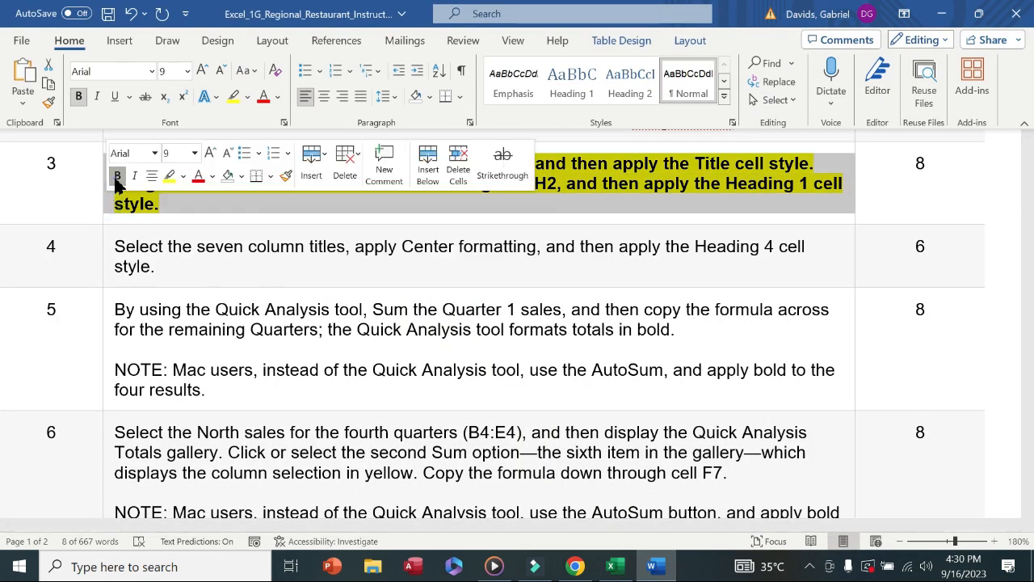
left_click(118, 176)
left_click(168, 176)
Step: Make the step 4 instruction bold and highlight it in yellow
left_click(108, 259)
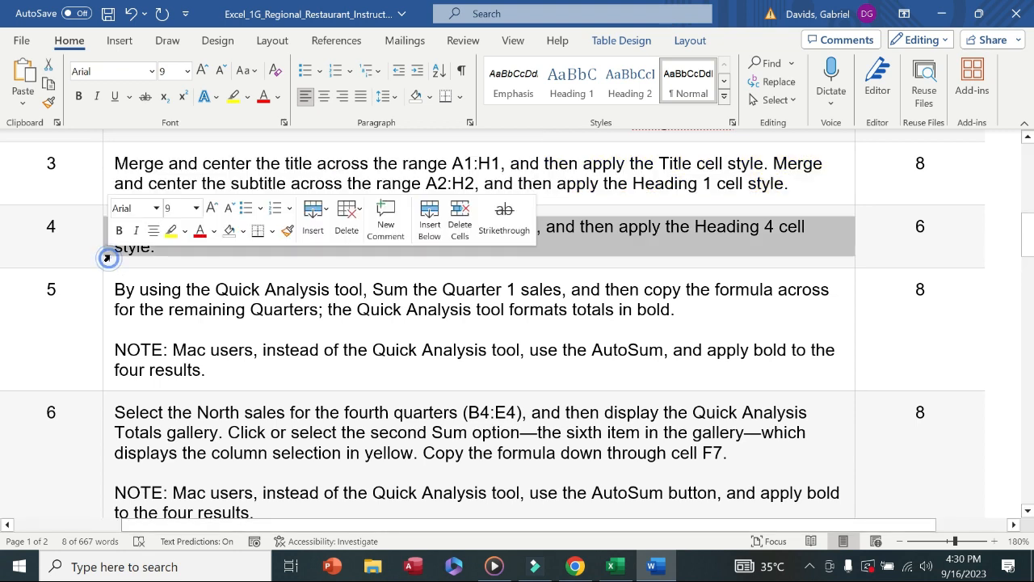
left_click(119, 231)
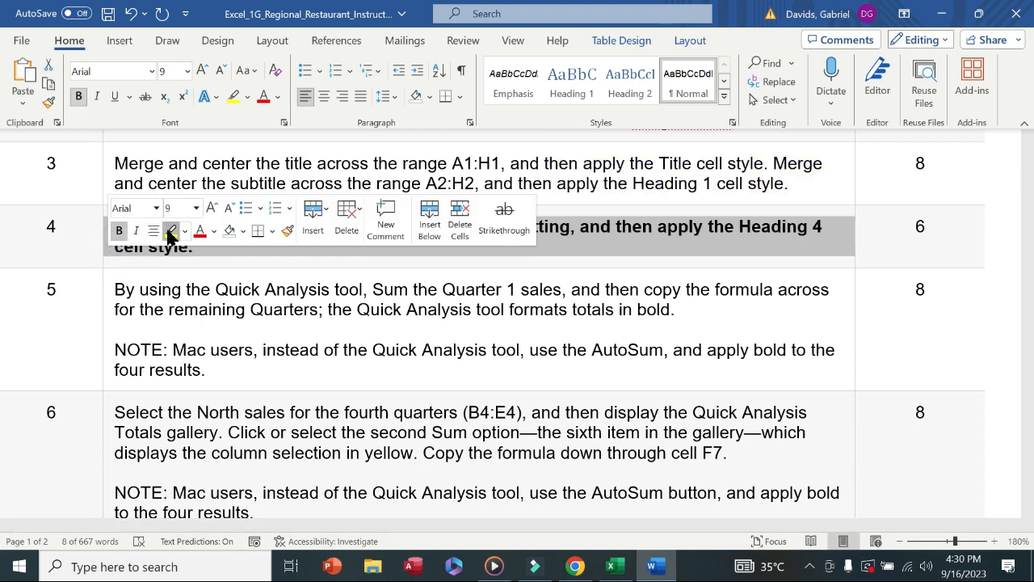
left_click(171, 233)
left_click(92, 243)
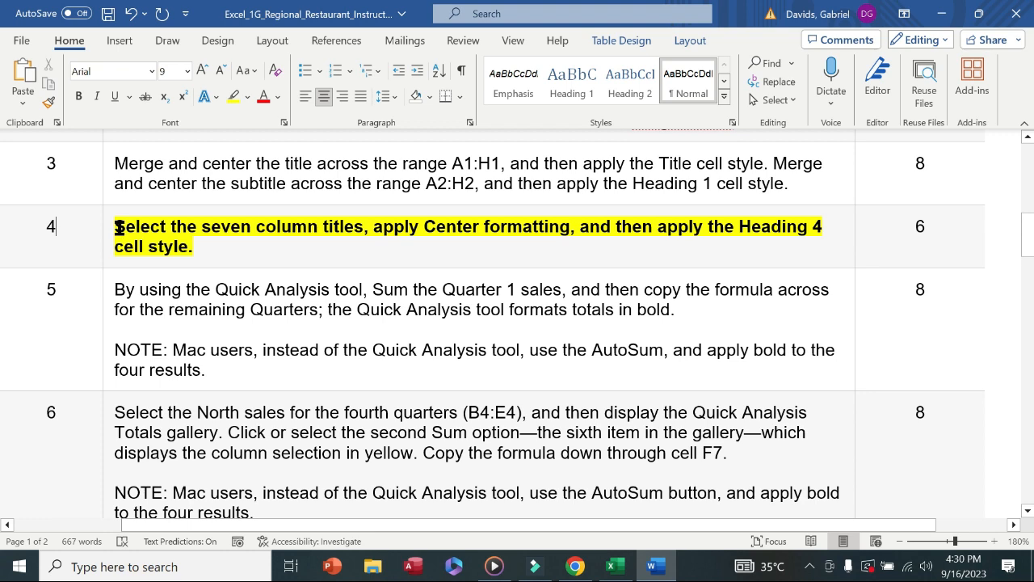
Step: Read the column title requirements in step 4 and center the seven column titles in B3:H3 of the Excel worksheet
left_click_drag(119, 227, 364, 227)
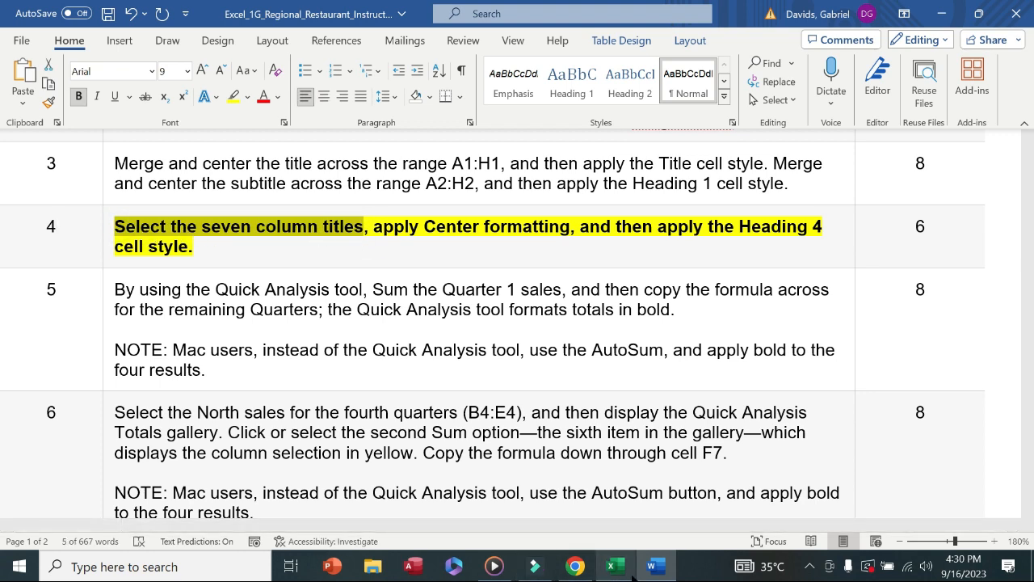
left_click(612, 566)
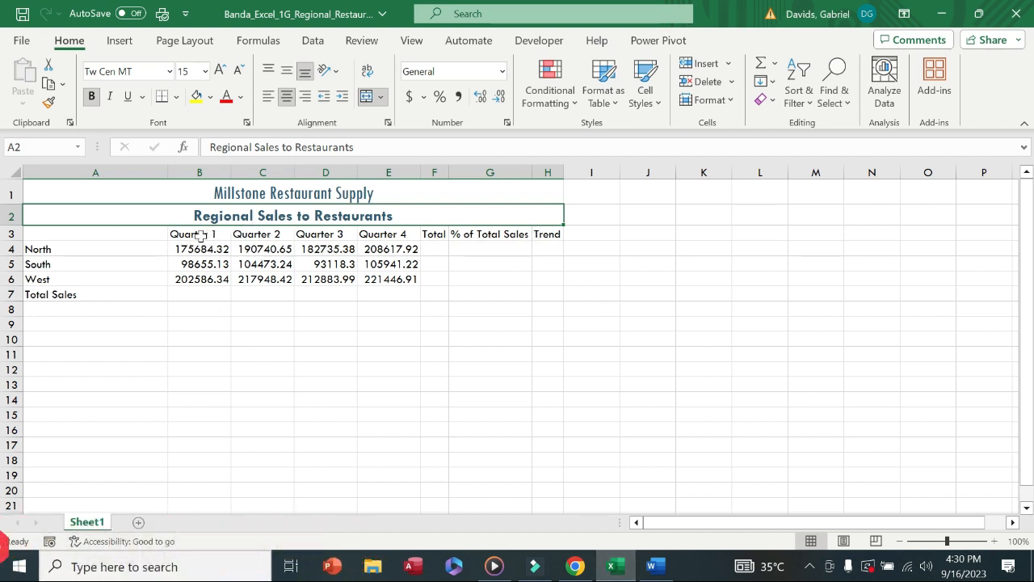
left_click_drag(200, 234, 543, 234)
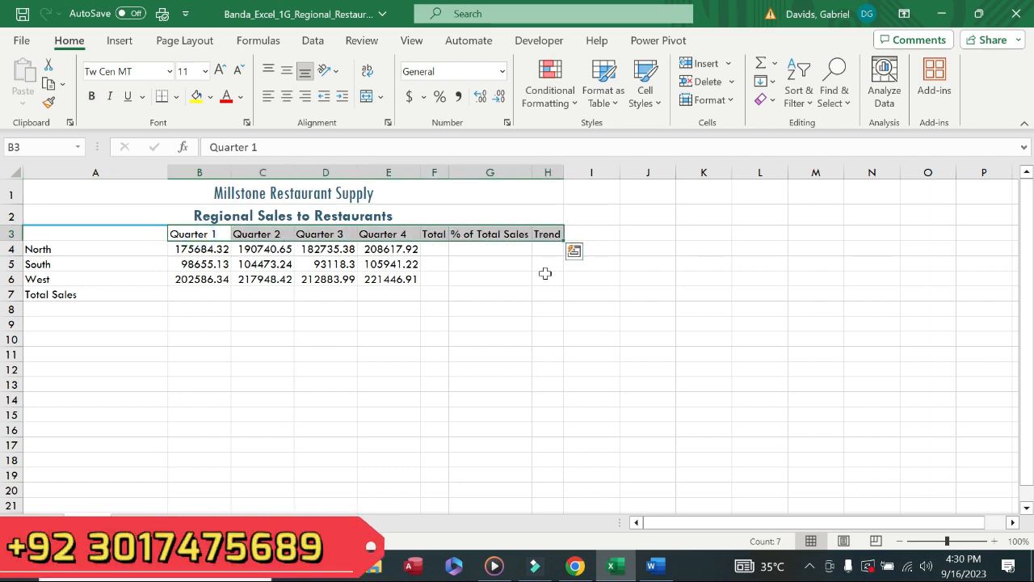
left_click(651, 565)
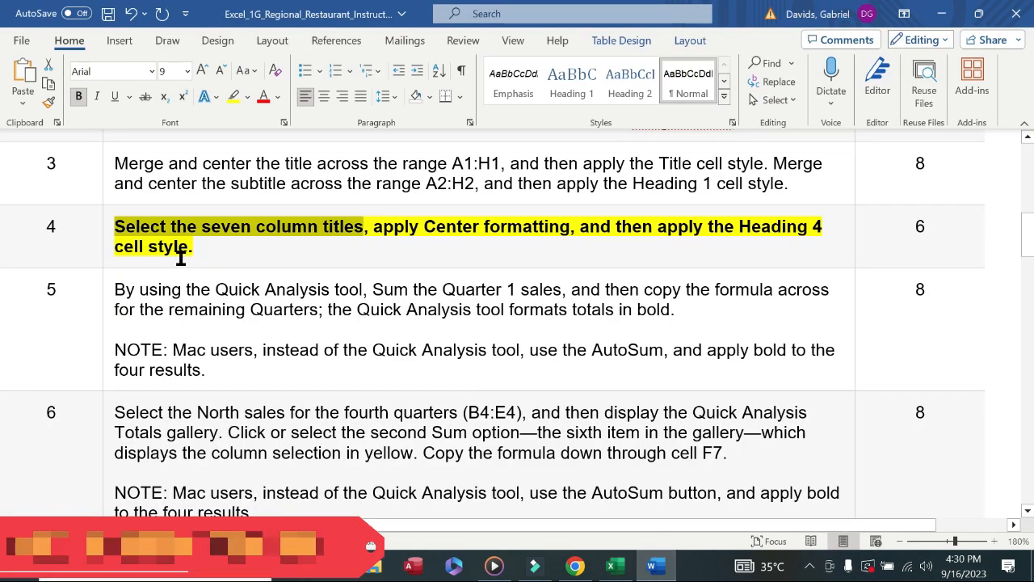
left_click_drag(373, 230, 576, 230)
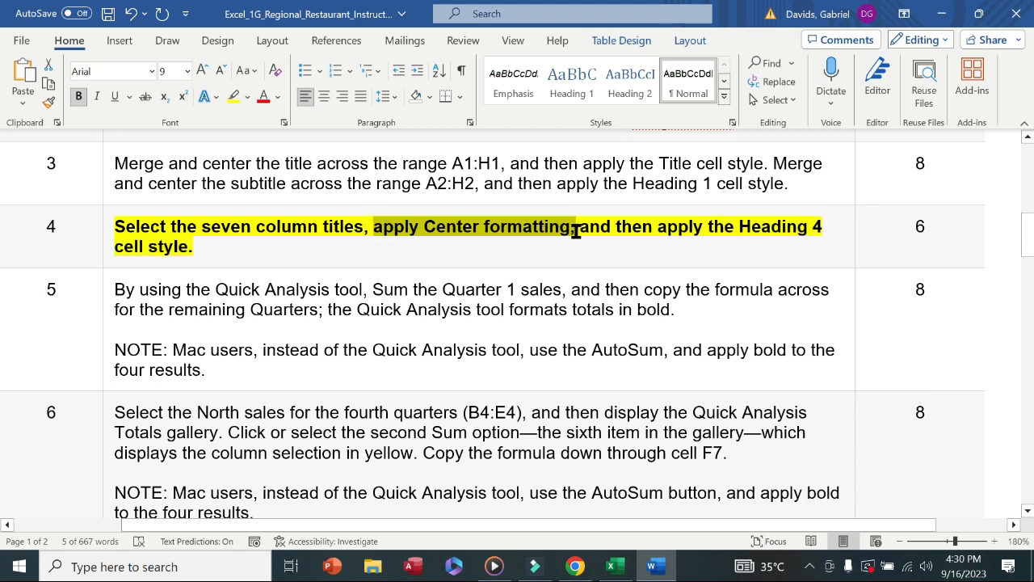
left_click(611, 565)
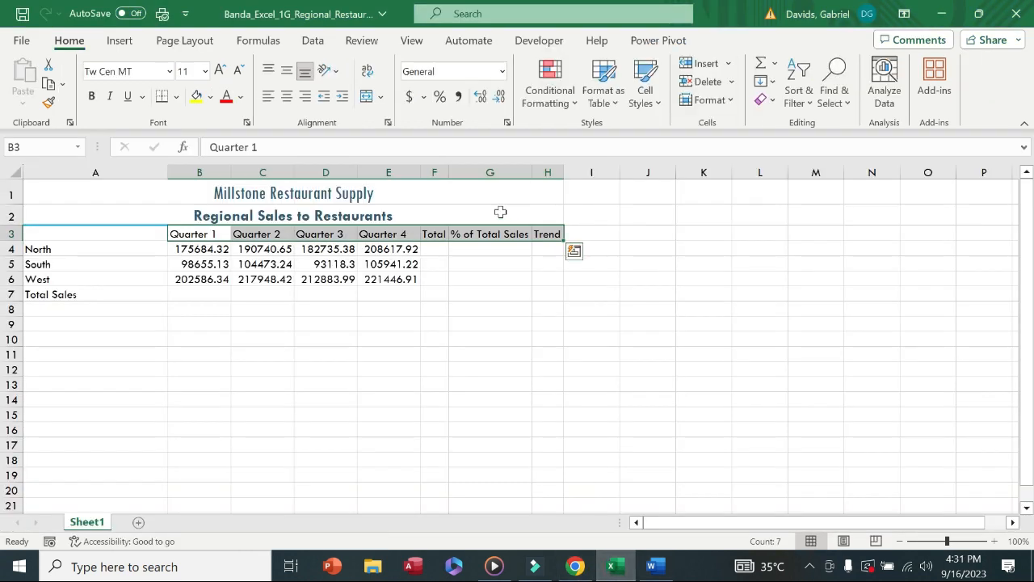
left_click(287, 97)
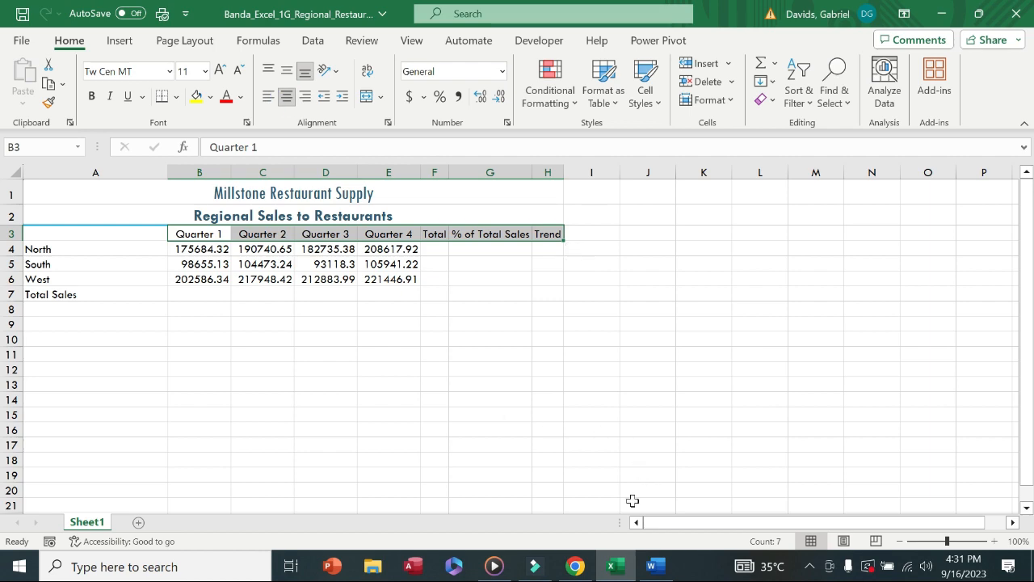
Step: Read the step 4 style requirement in Word and apply the Heading 4 cell style to column titles B3:H3 in Excel
left_click(650, 568)
left_click(590, 229)
left_click(530, 250)
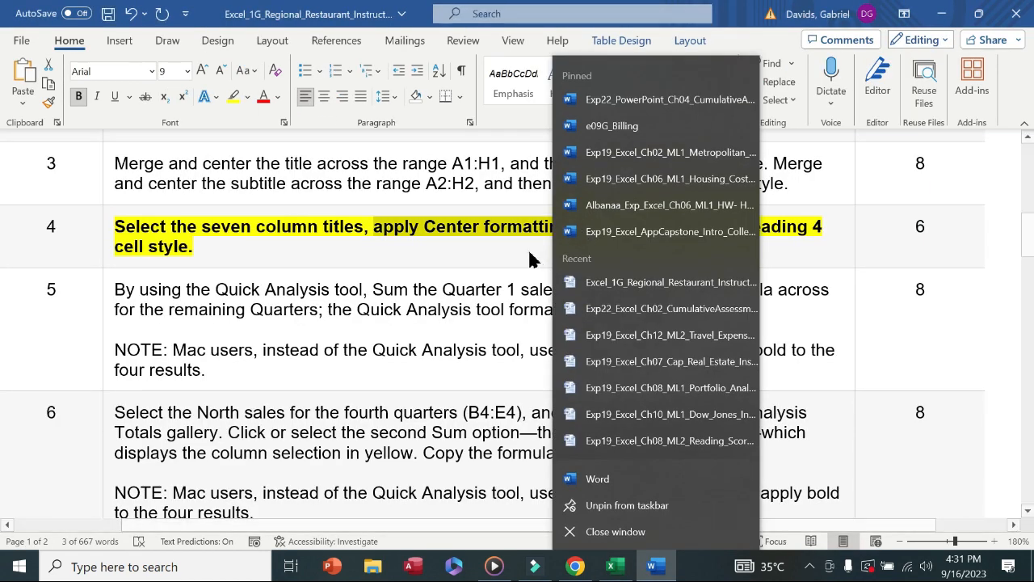
left_click_drag(590, 226, 809, 243)
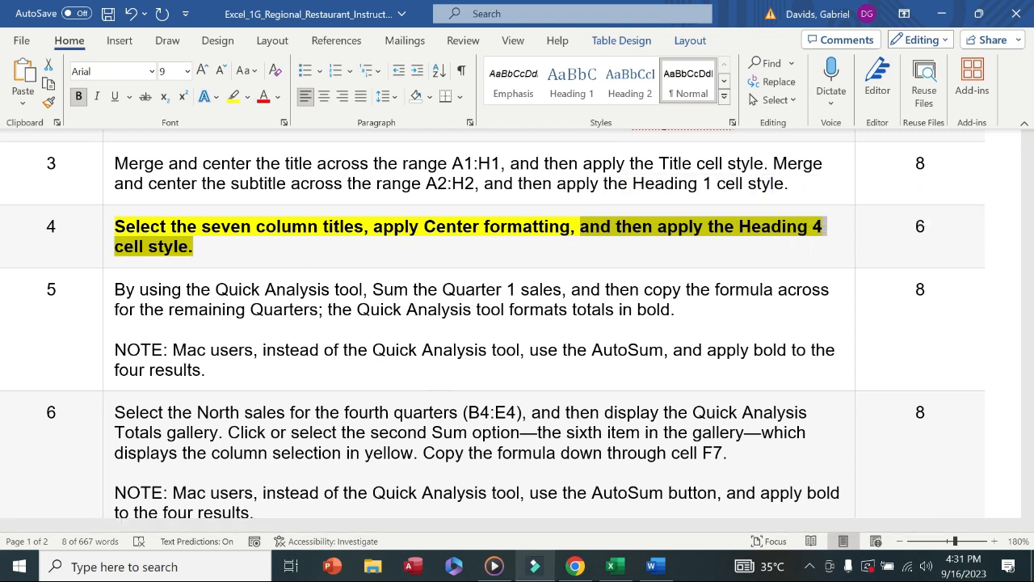
left_click(610, 566)
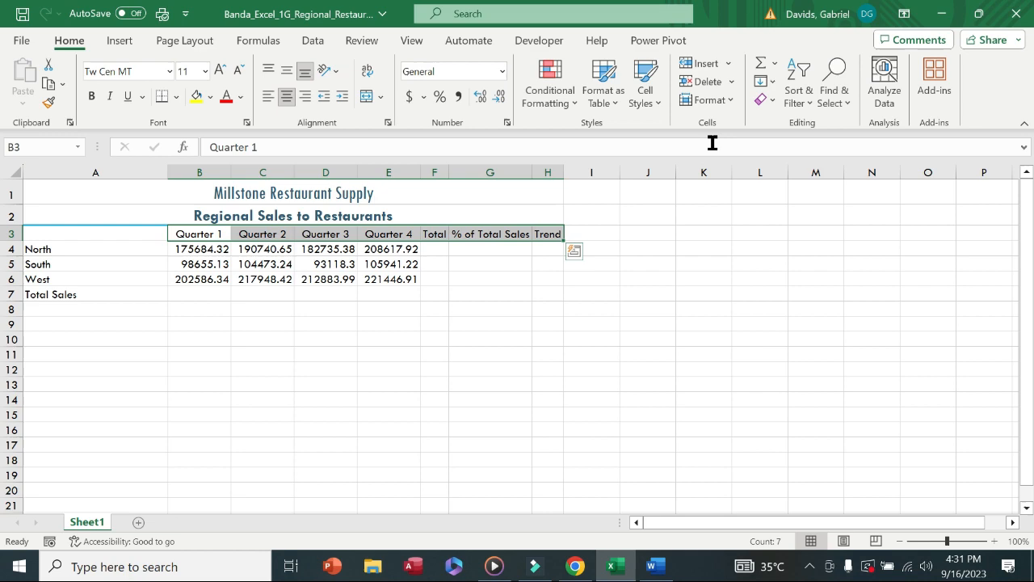
left_click(659, 102)
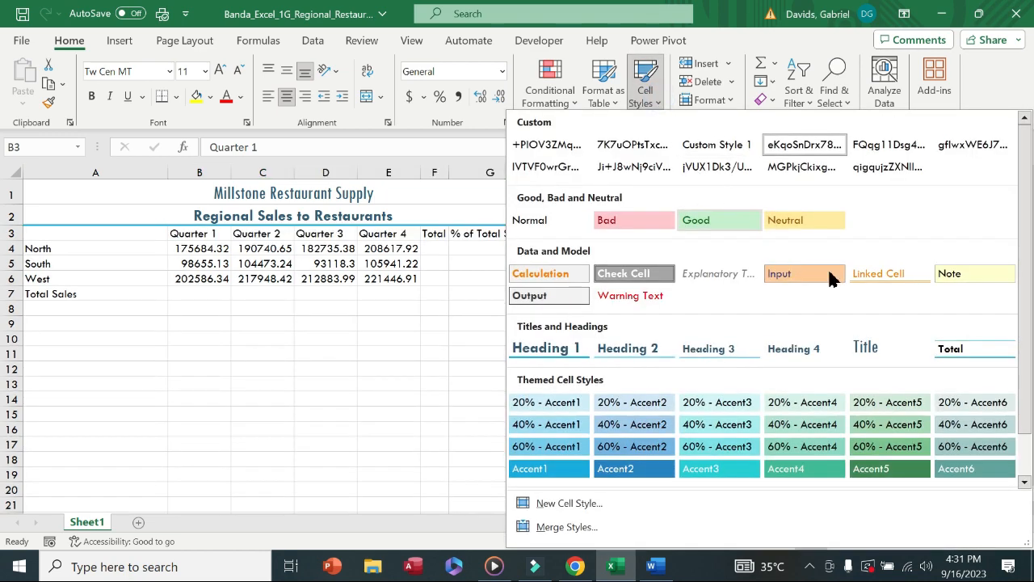
left_click(801, 346)
Step: Return to the Word instructions and clear the bold and yellow highlighting from the step 4 instruction
left_click(651, 566)
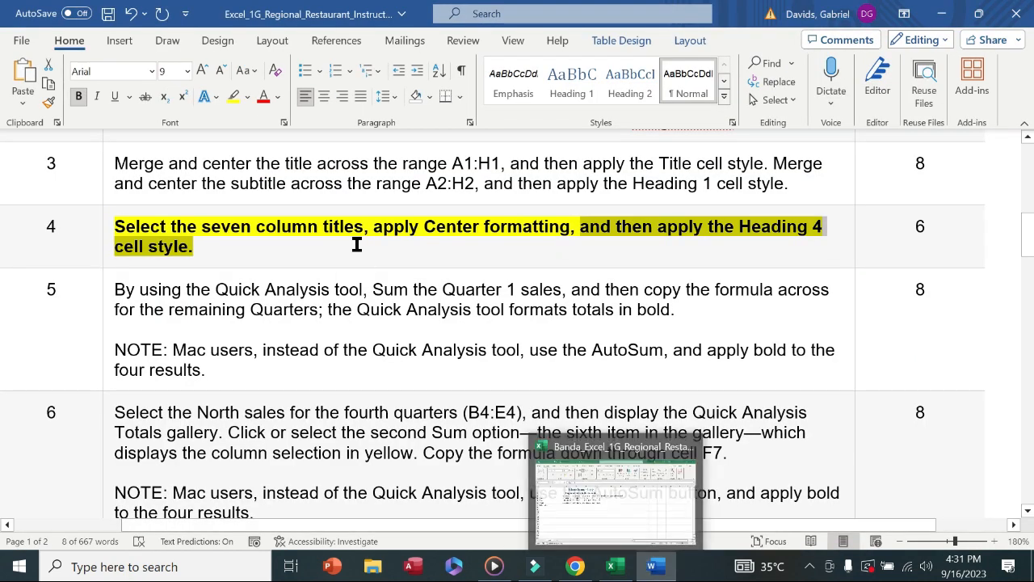
left_click(110, 259)
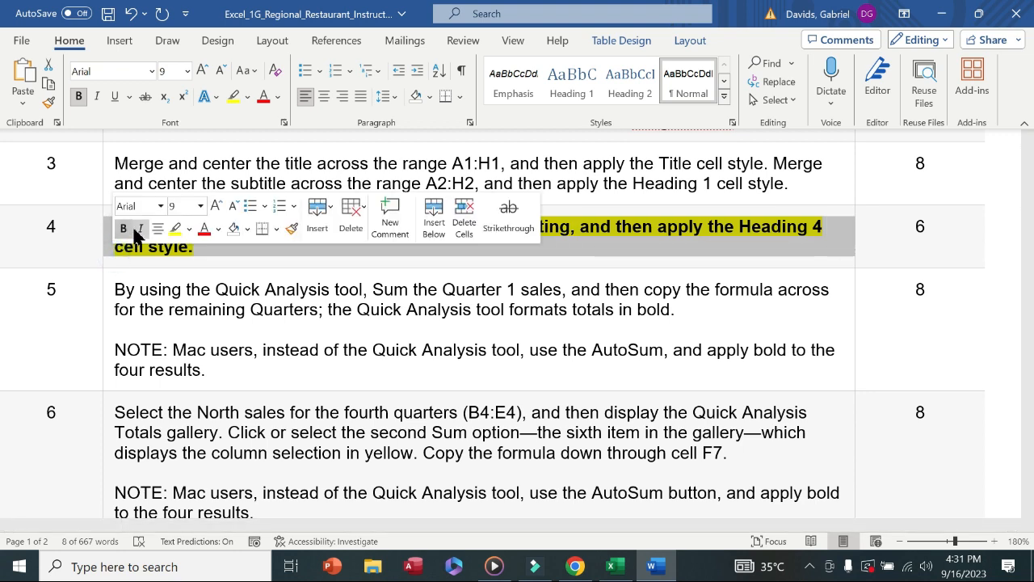
left_click(126, 228)
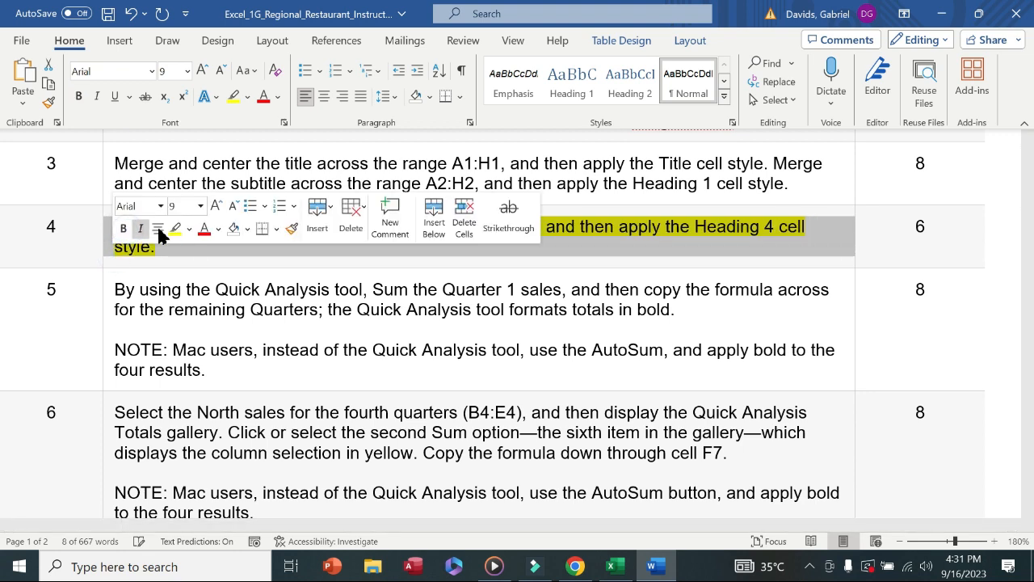
Step: Make the step 5 instruction and its Mac note bold and highlight them in yellow
left_click(109, 339)
left_click(123, 314)
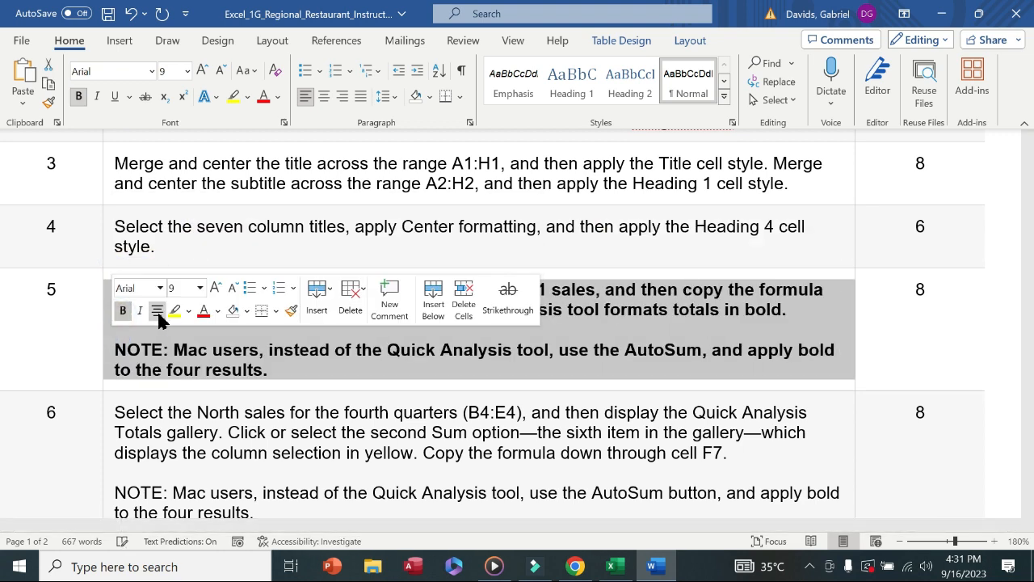
left_click(173, 310)
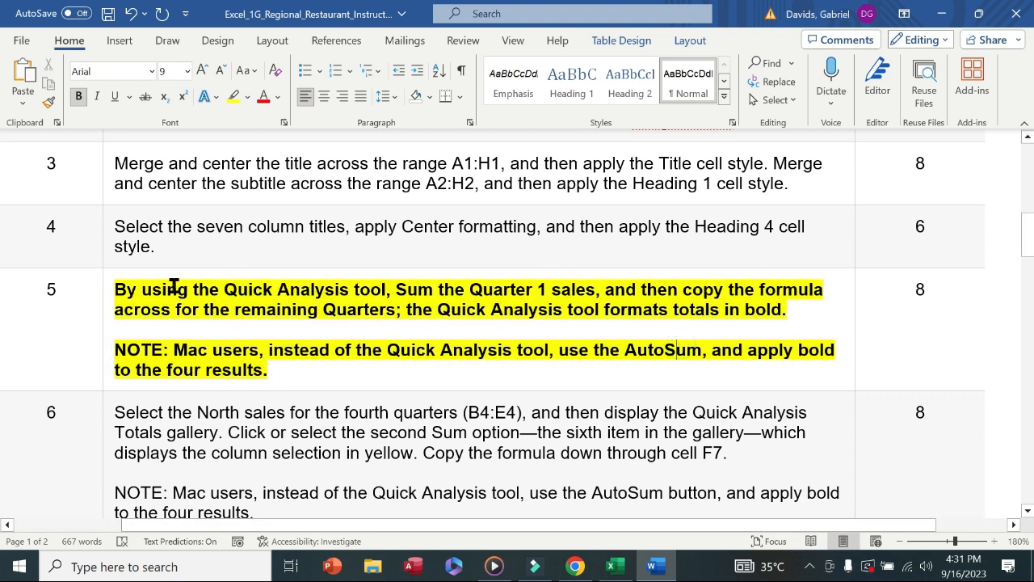
Step: Read the first part of step 5, switch to Excel and sum the Quarter 1 sales B4:B6 with the Quick Analysis Sum total
left_click_drag(120, 289, 320, 288)
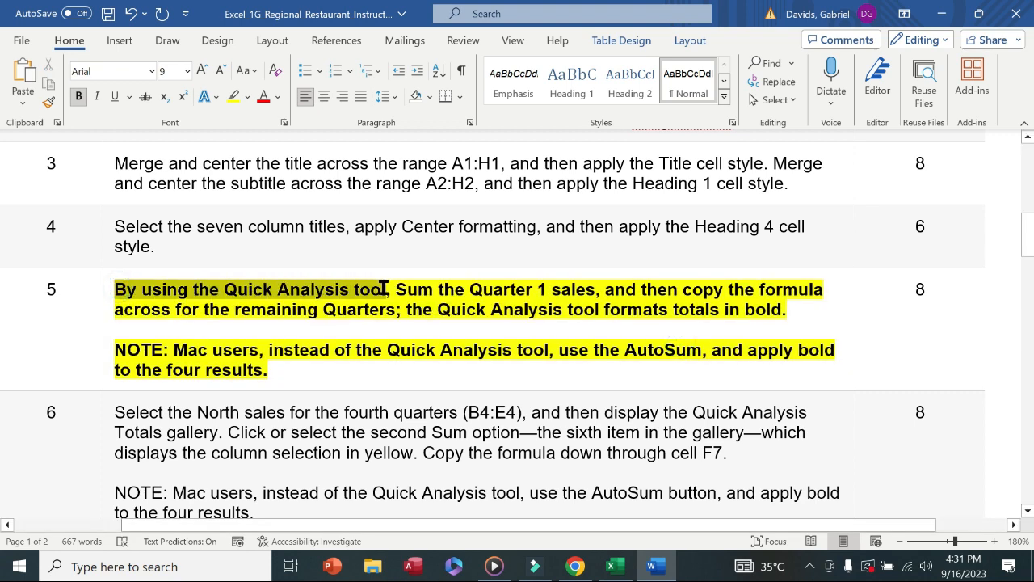
left_click_drag(385, 288, 608, 289)
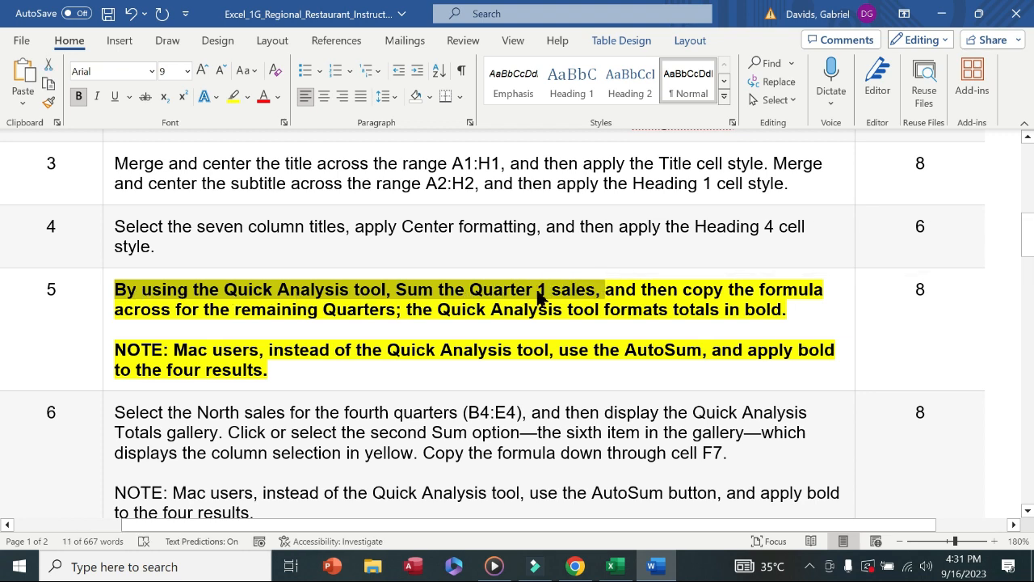
left_click(612, 566)
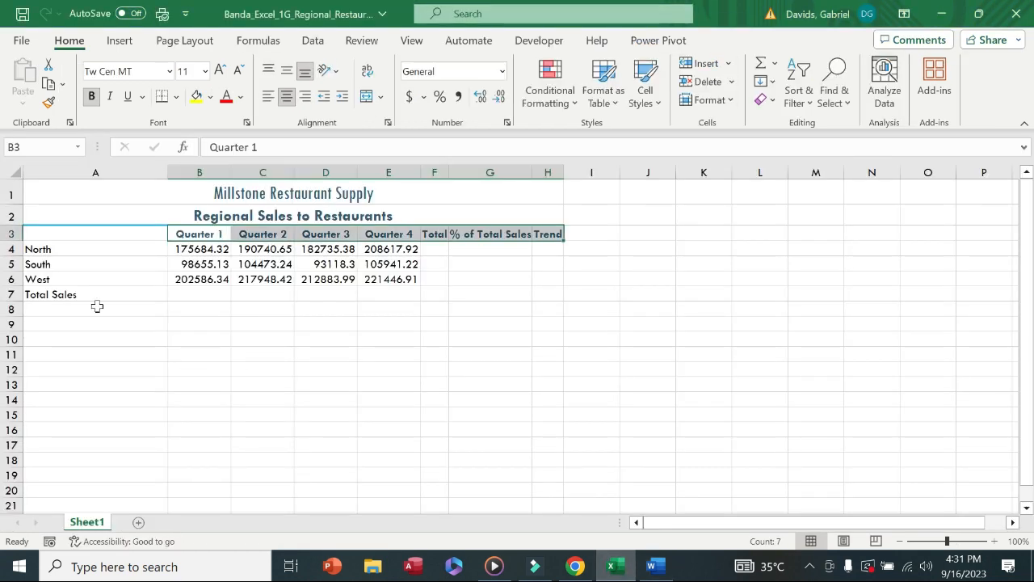
left_click_drag(207, 249, 207, 271)
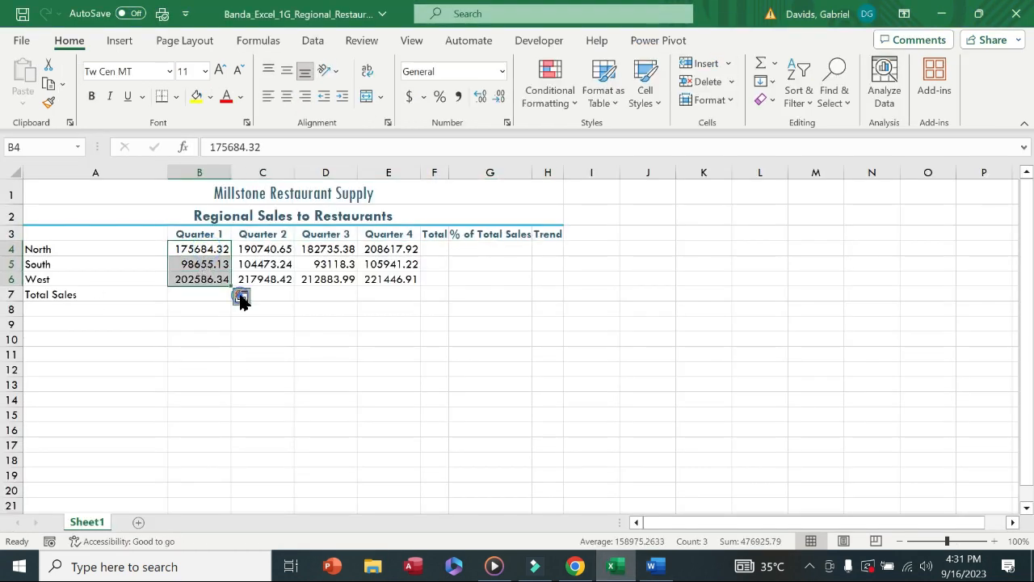
left_click(242, 297)
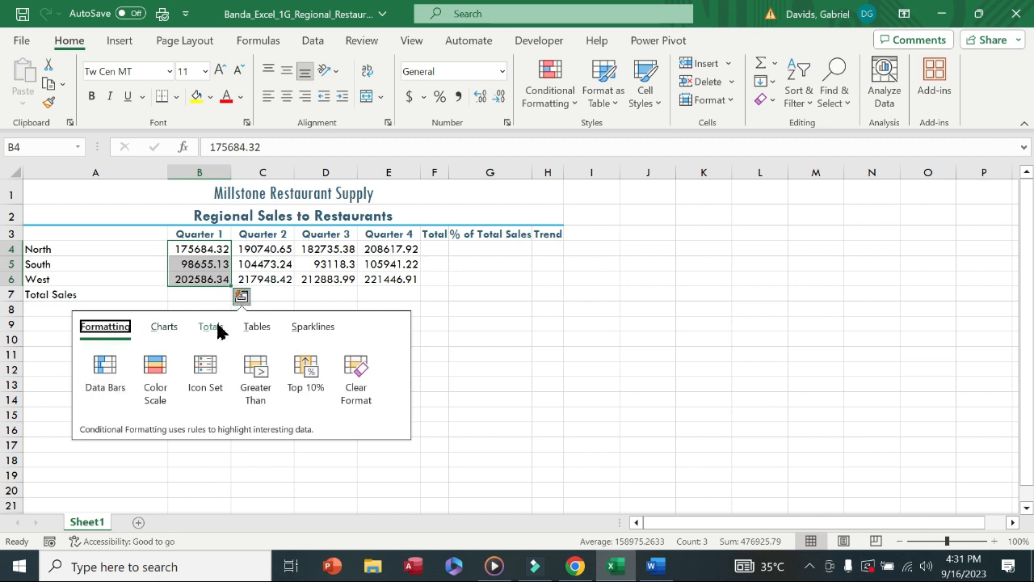
left_click(215, 327)
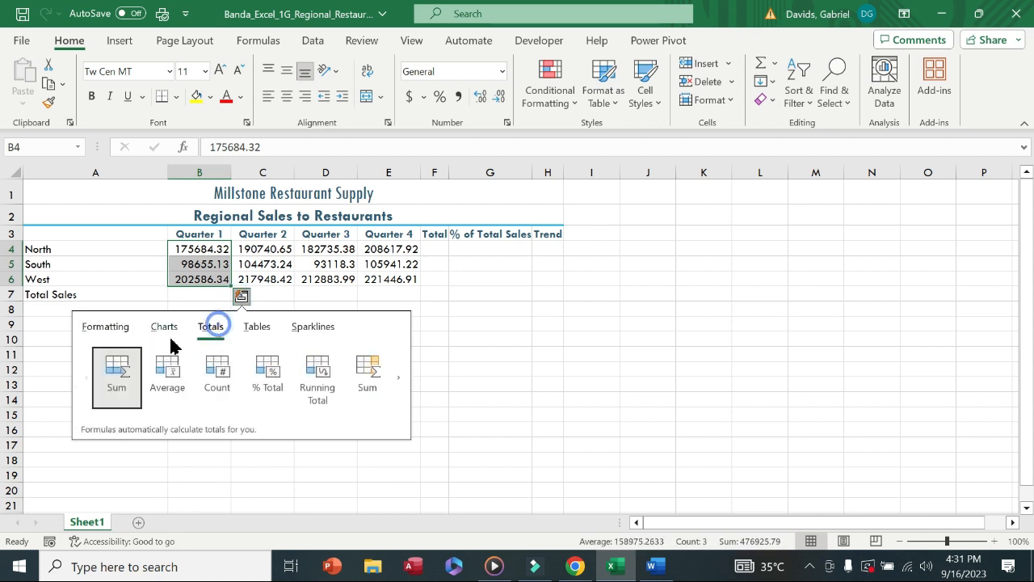
left_click(107, 372)
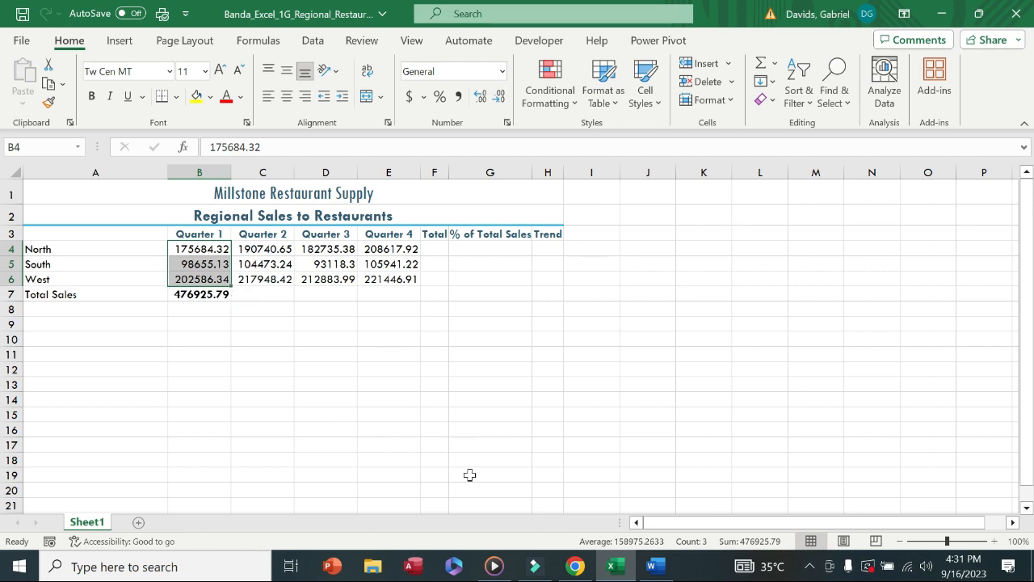
Step: Read the formula copying requirement of step 5 in Word and copy the B7 total across C7:E7 in Excel
left_click(652, 565)
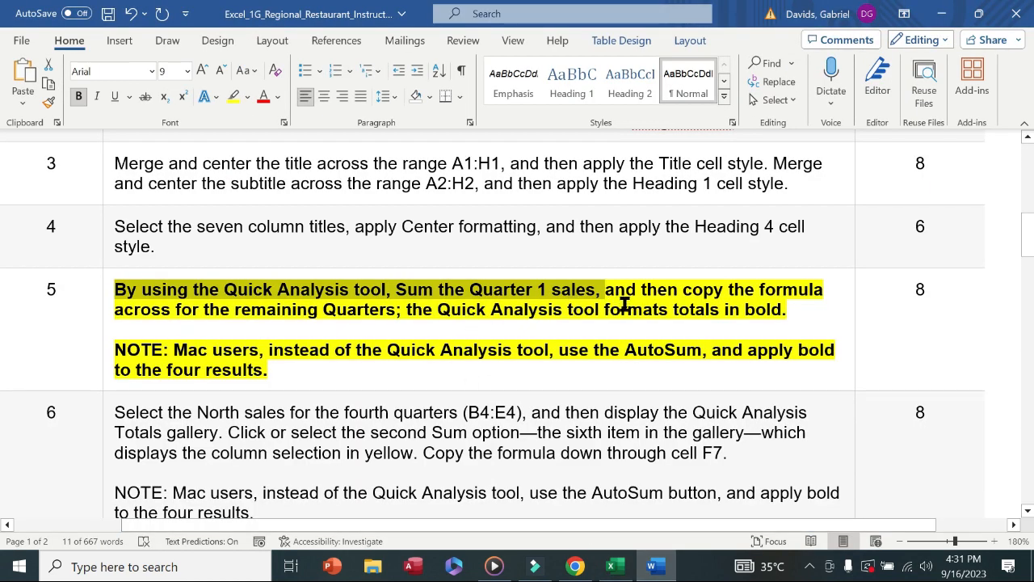
left_click_drag(608, 290, 372, 307)
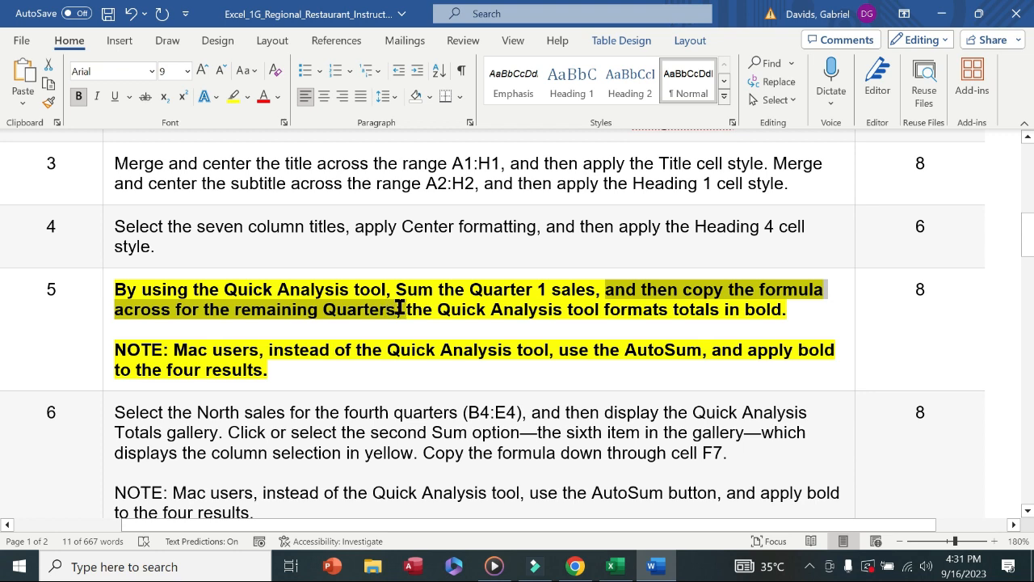
left_click(611, 566)
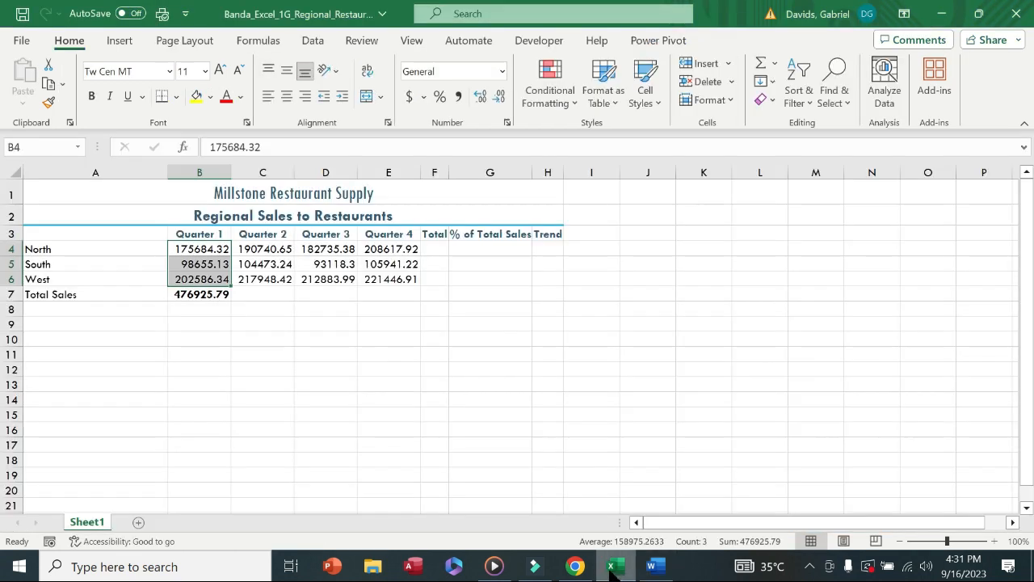
left_click(220, 295)
left_click_drag(231, 298, 416, 297)
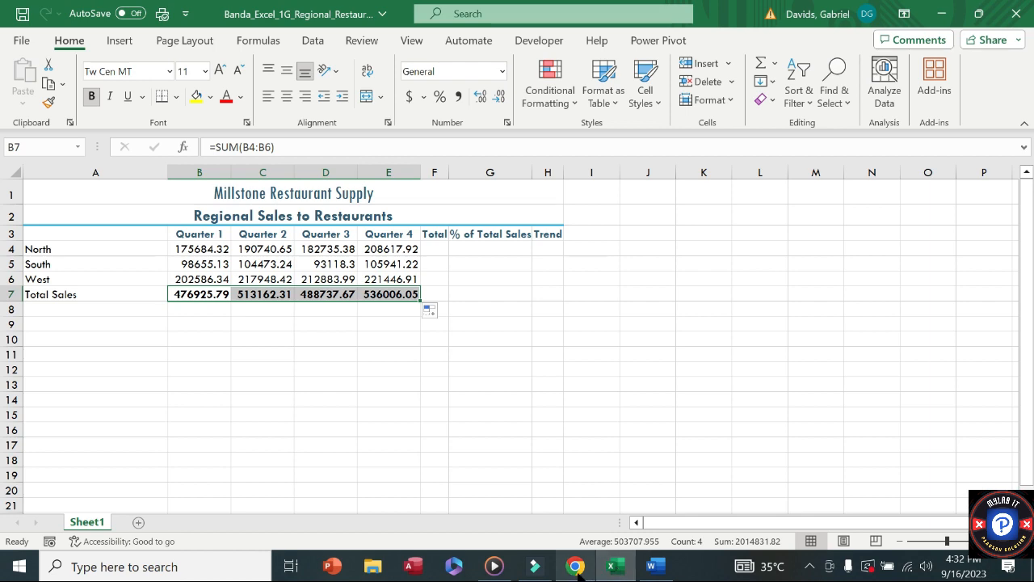
Step: Read the step 5 remark about bold totals in Word and check the formatting of the row 7 totals in Excel
left_click(654, 566)
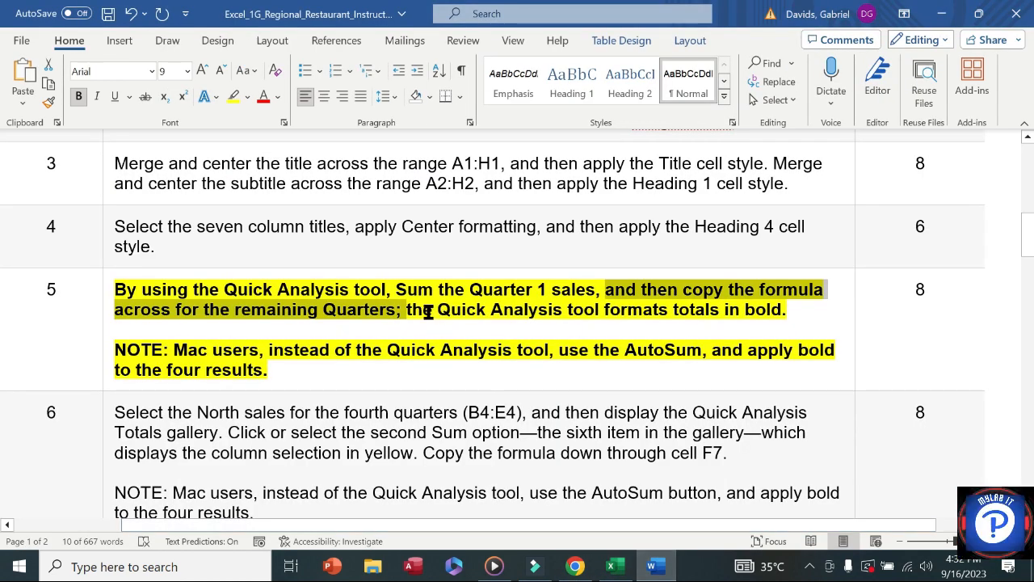
left_click_drag(425, 310, 785, 306)
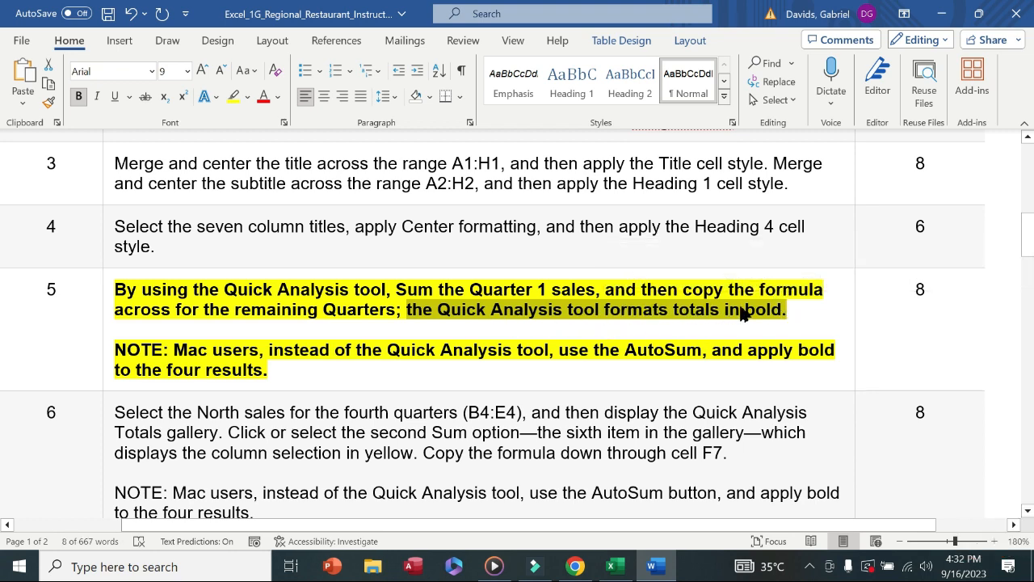
left_click(614, 568)
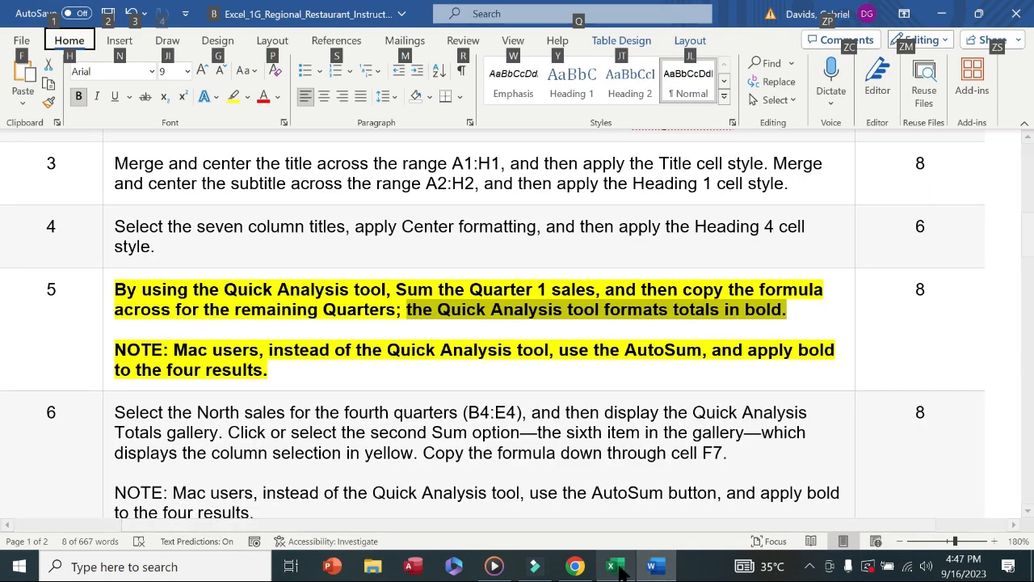
key("alt+Tab")
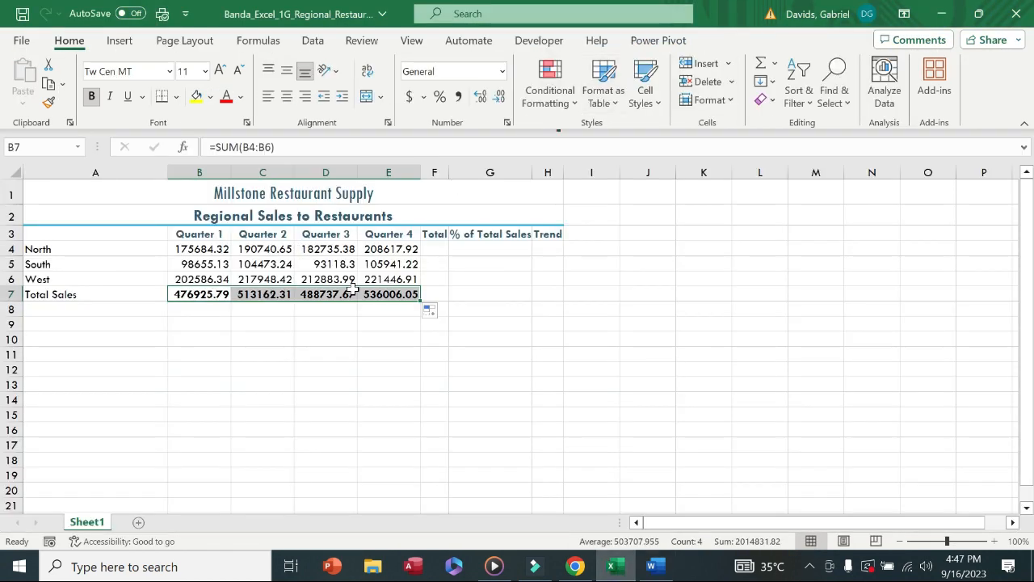
Step: Return to the Word instructions and clear the bold and yellow highlighting from the step 5 instruction and its Mac note
left_click(653, 568)
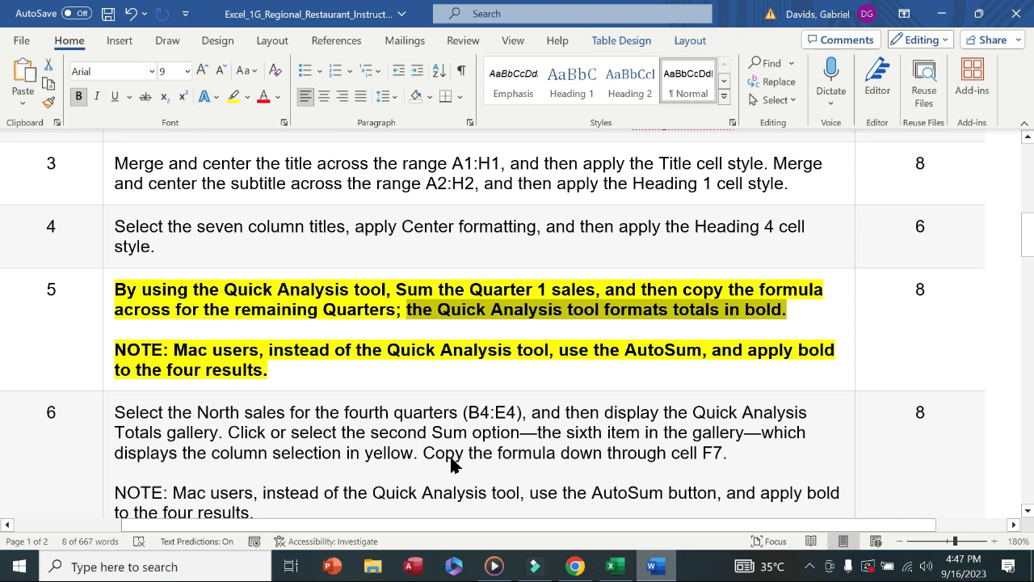
left_click(105, 339)
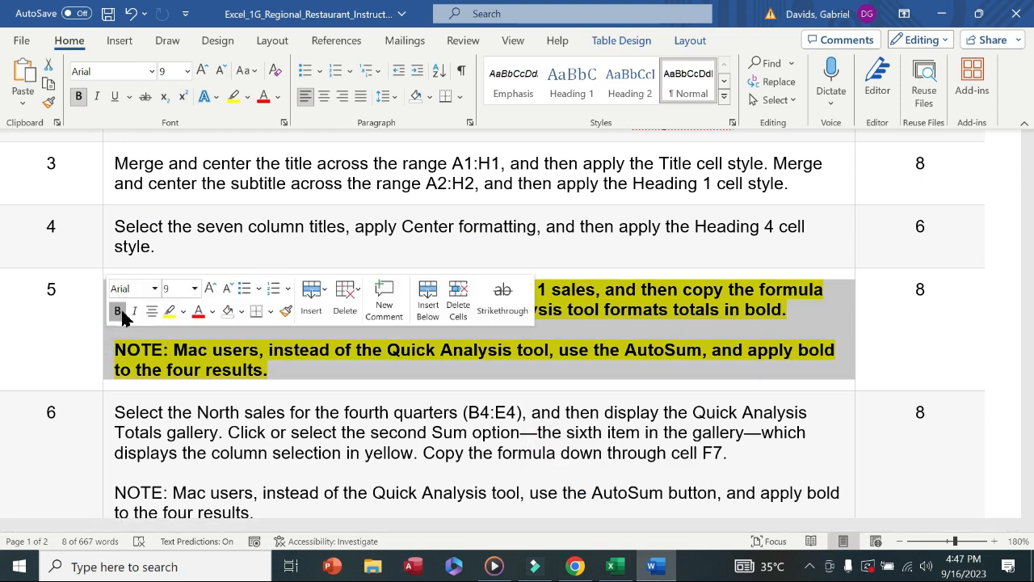
left_click(117, 311)
left_click(170, 315)
left_click(730, 372)
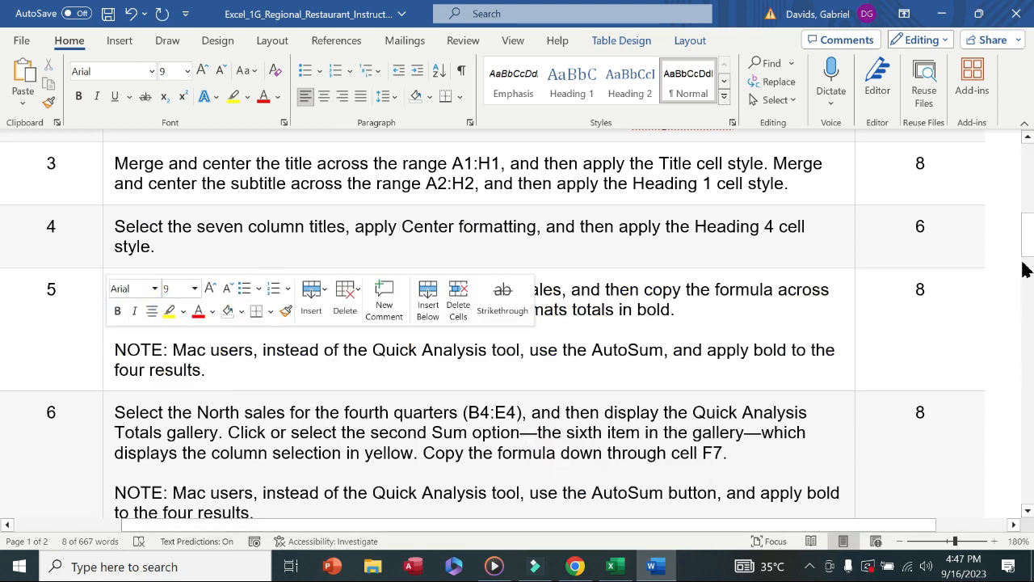
Step: Make the step 6 instruction and its Mac note bold and highlight them in yellow
left_click_drag(1026, 265, 1028, 285)
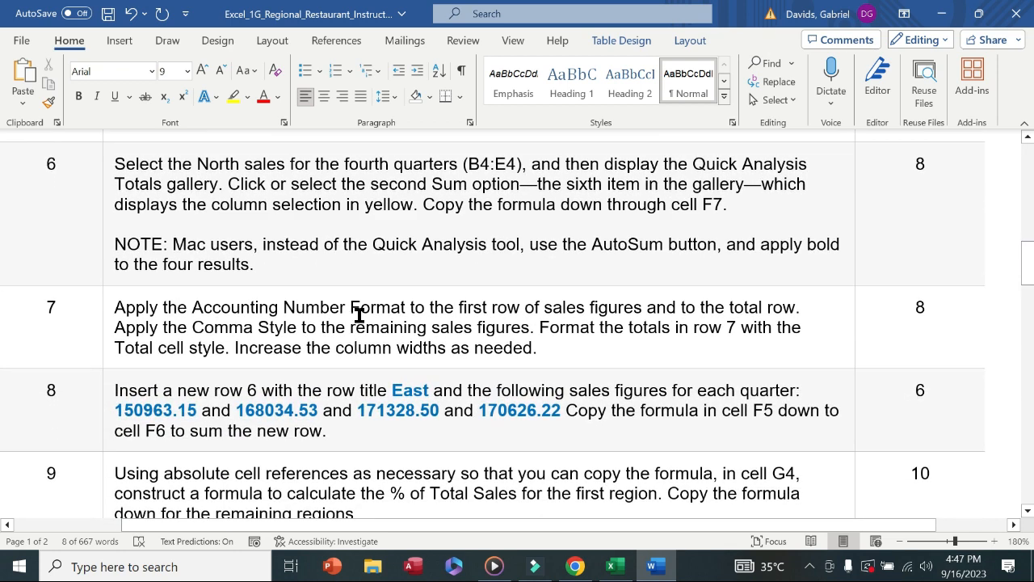
left_click(103, 232)
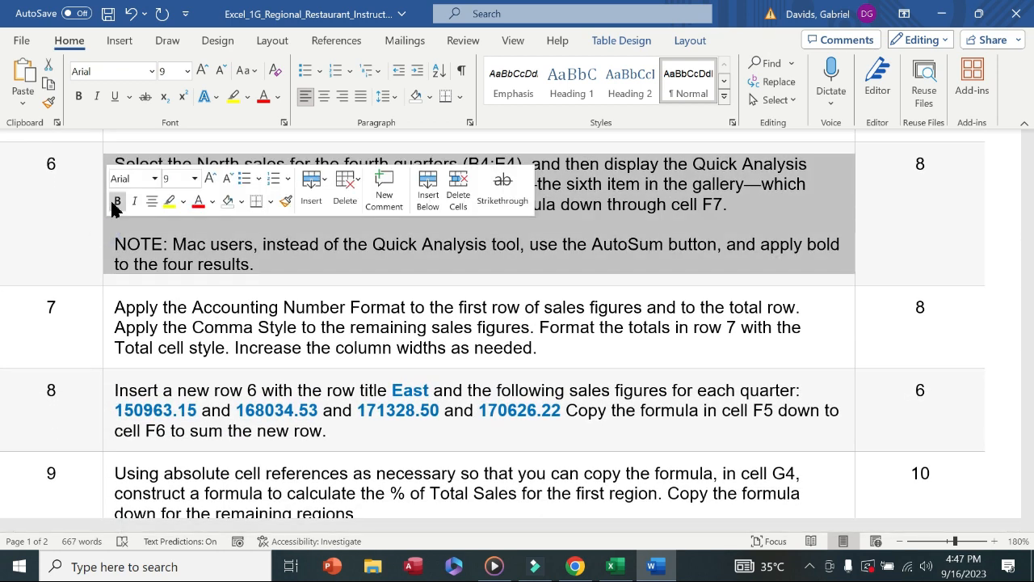
left_click(117, 201)
left_click(170, 202)
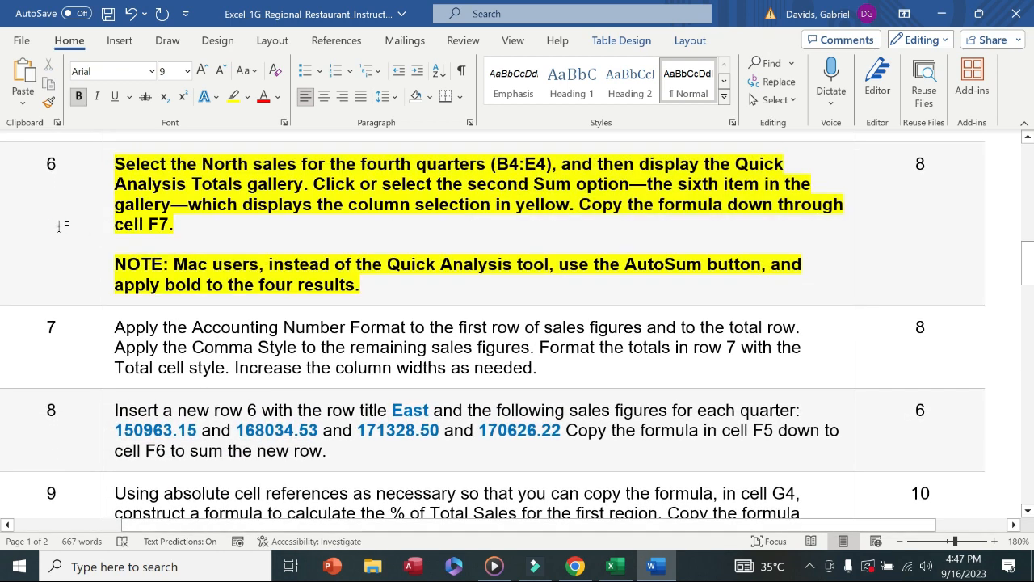
left_click(58, 226)
Step: Follow the step 6 text in Word and total the North sales B4:E4 in Excel with the second Sum option of the Quick Analysis Totals gallery
left_click_drag(191, 172, 556, 162)
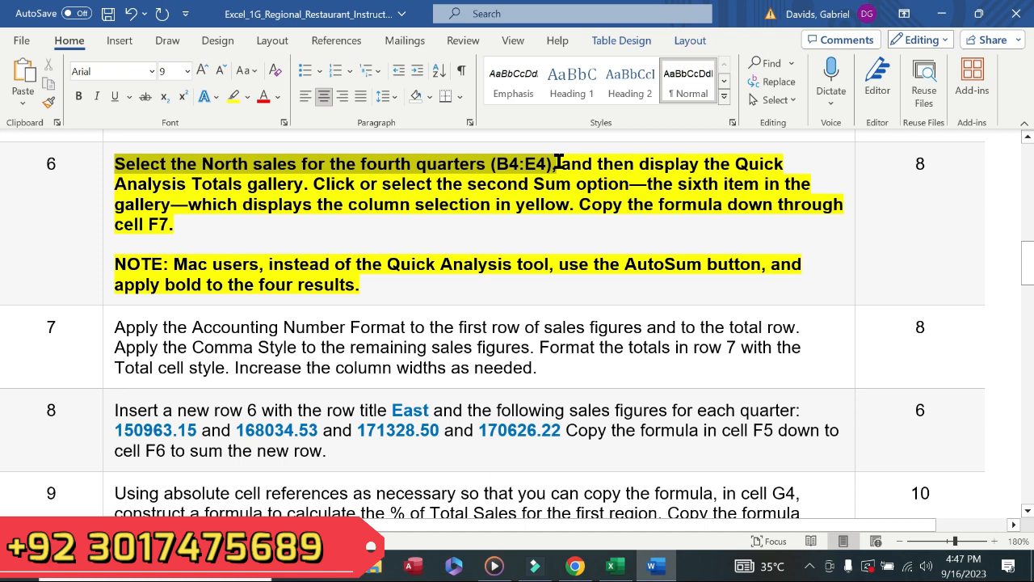
left_click_drag(558, 162, 557, 163)
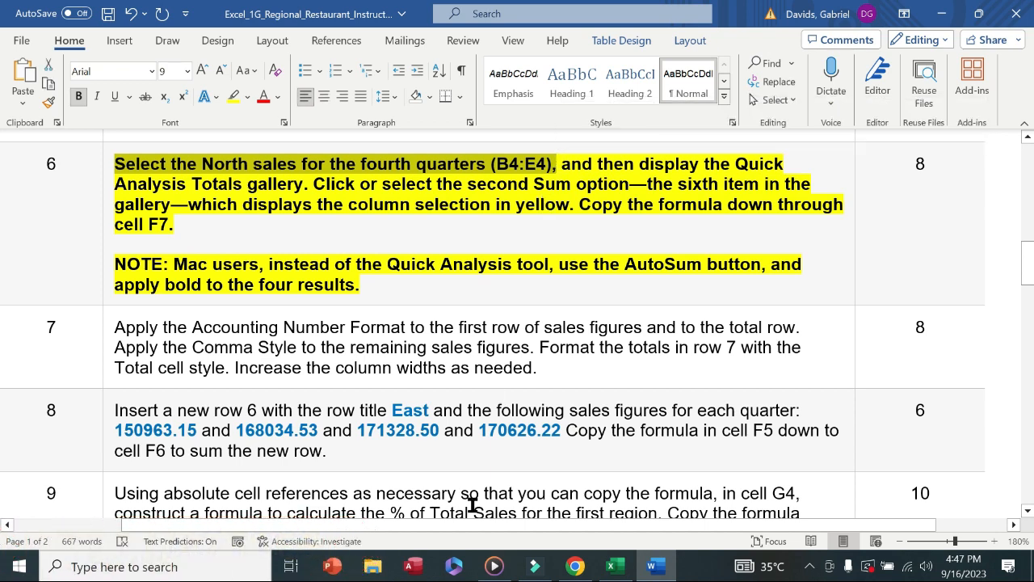
left_click(616, 566)
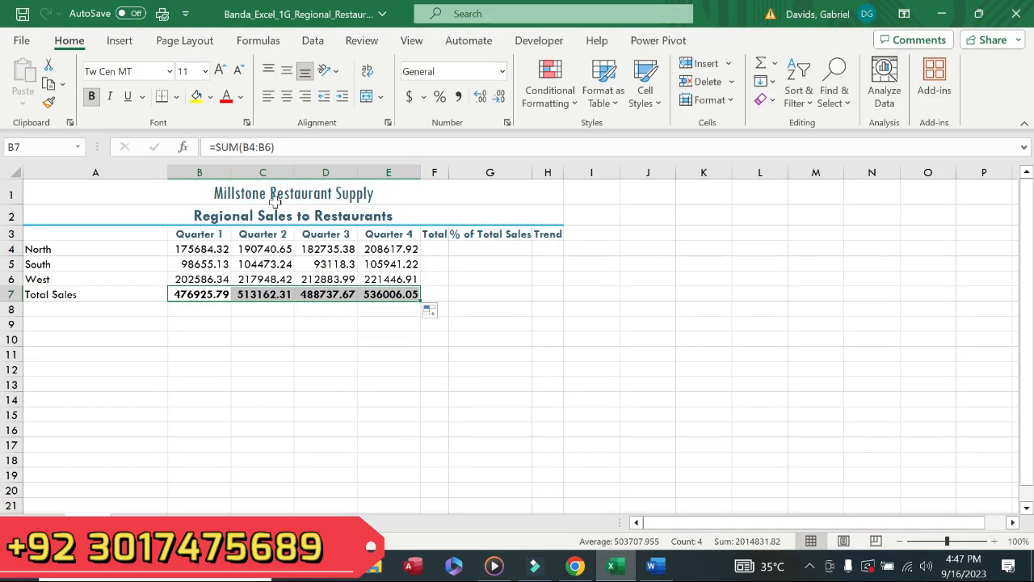
left_click_drag(184, 252, 414, 244)
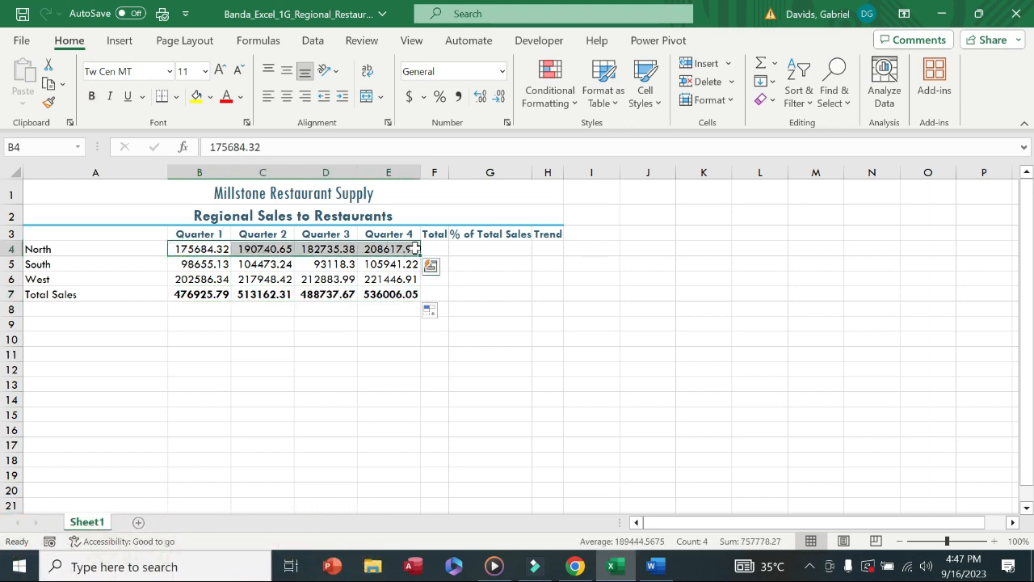
left_click(651, 566)
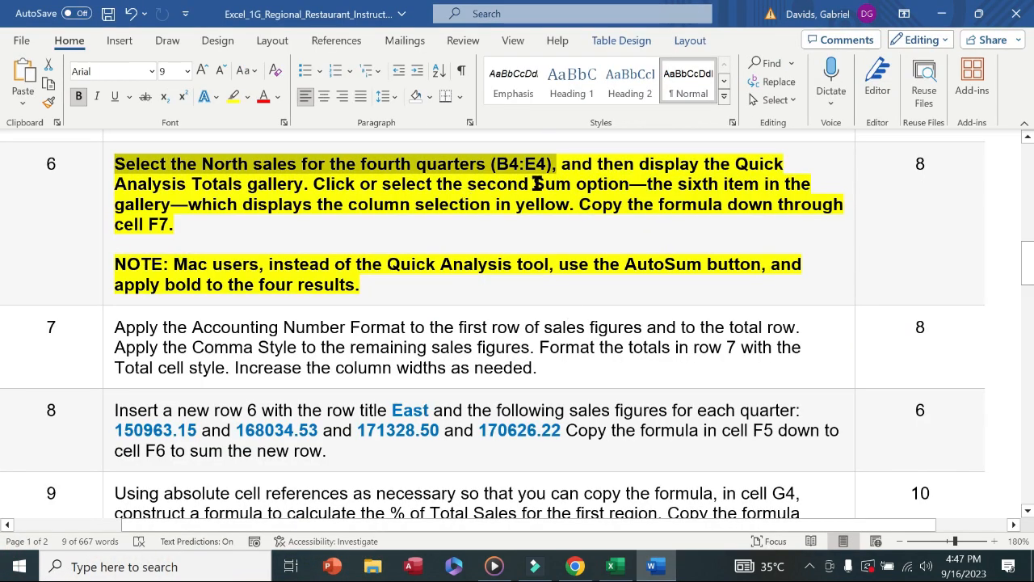
left_click_drag(561, 164, 574, 207)
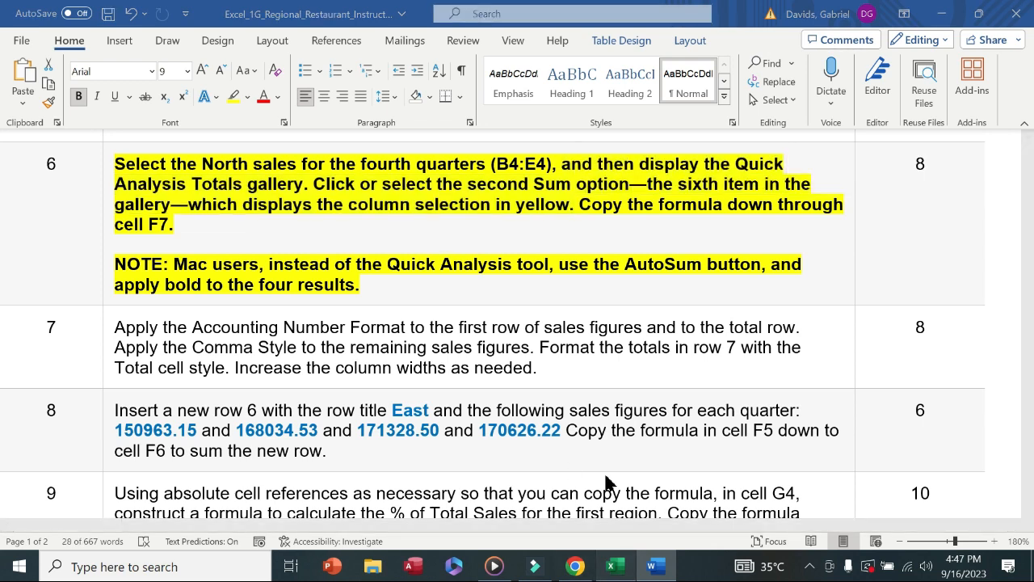
key("alt+Tab")
left_click(429, 267)
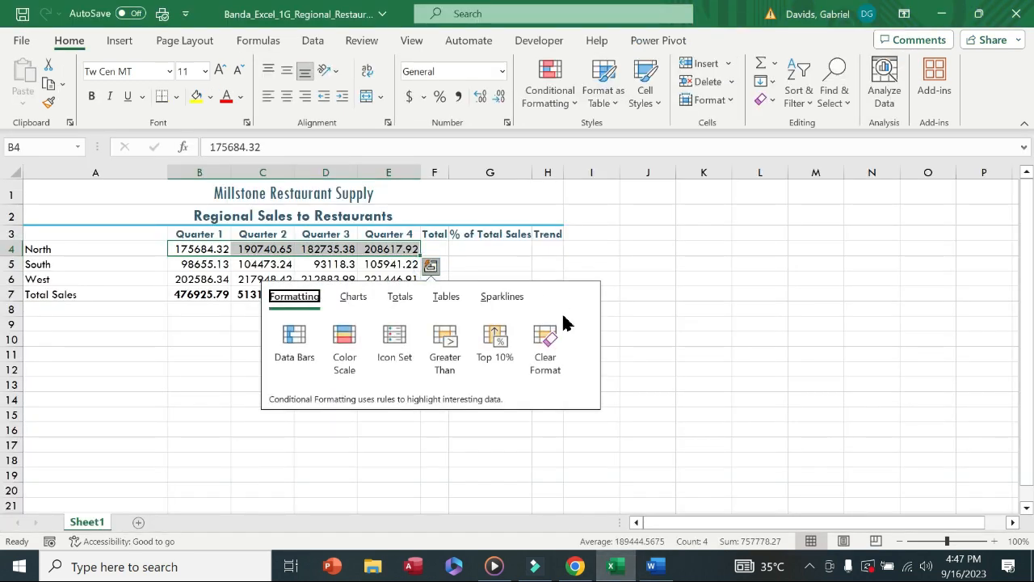
left_click(404, 300)
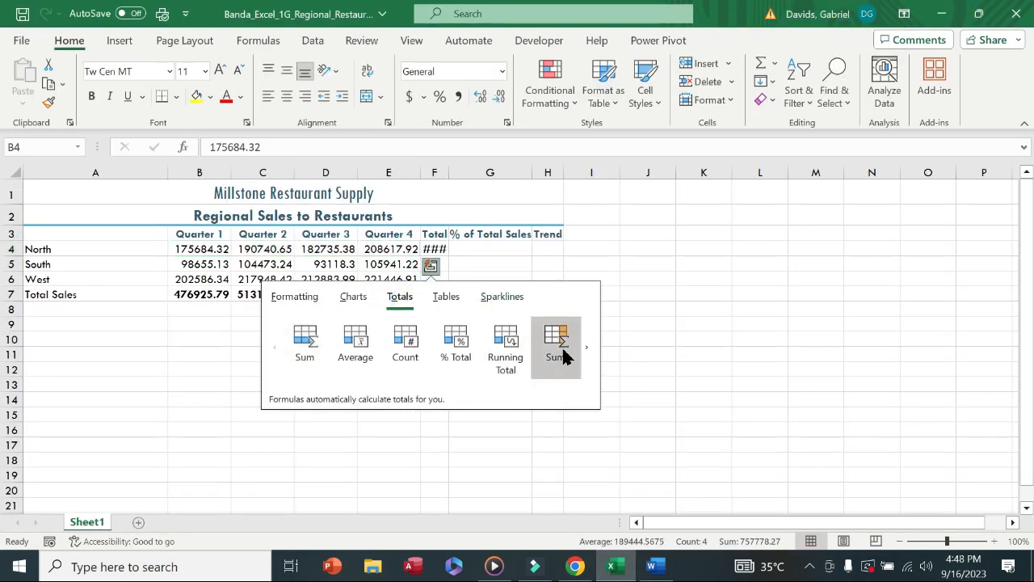
left_click(554, 344)
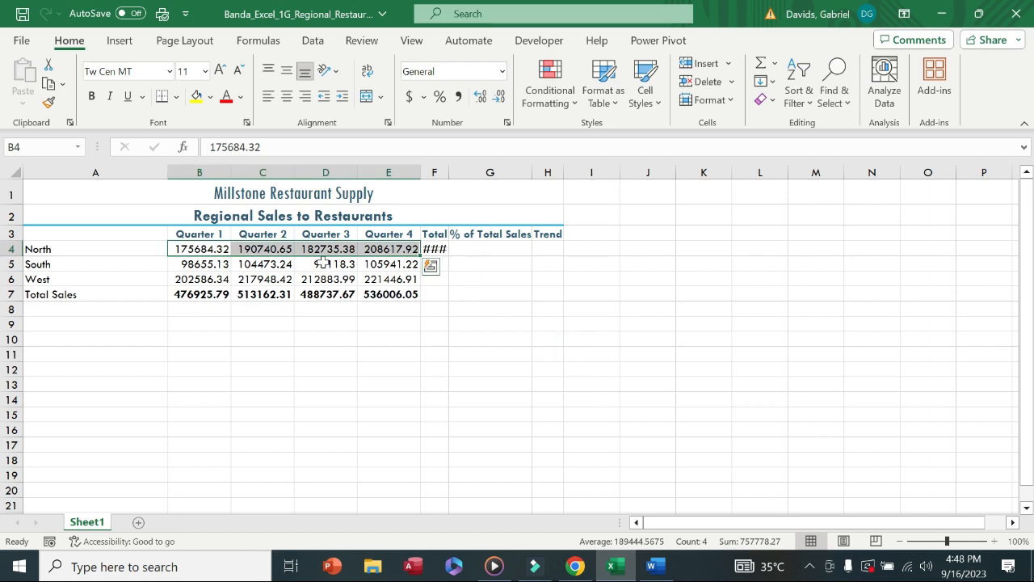
Step: Read the step 6 requirement to copy the formula through F7 in Word and autofit the width of column F in Excel
left_click(656, 566)
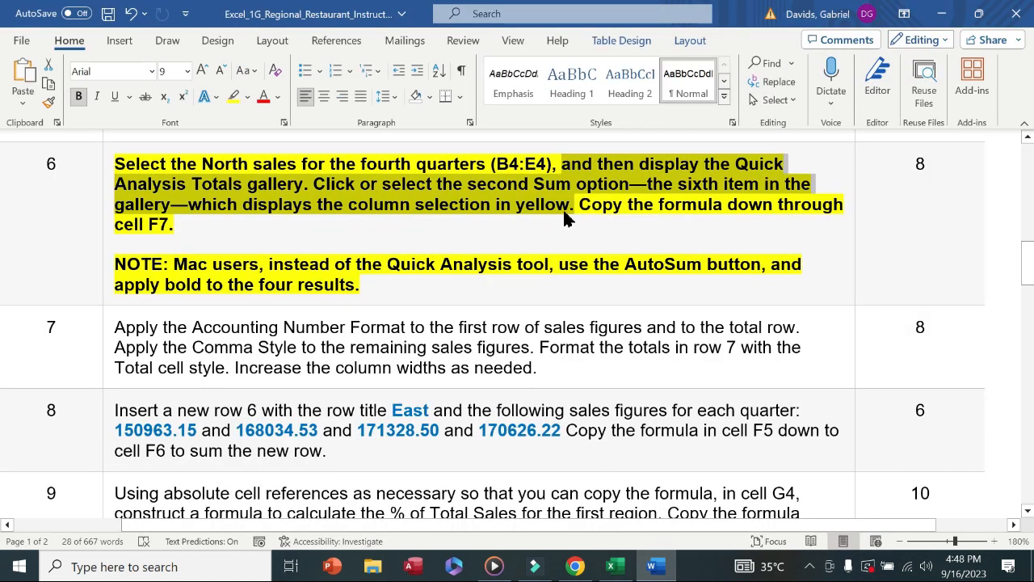
left_click_drag(579, 204, 784, 231)
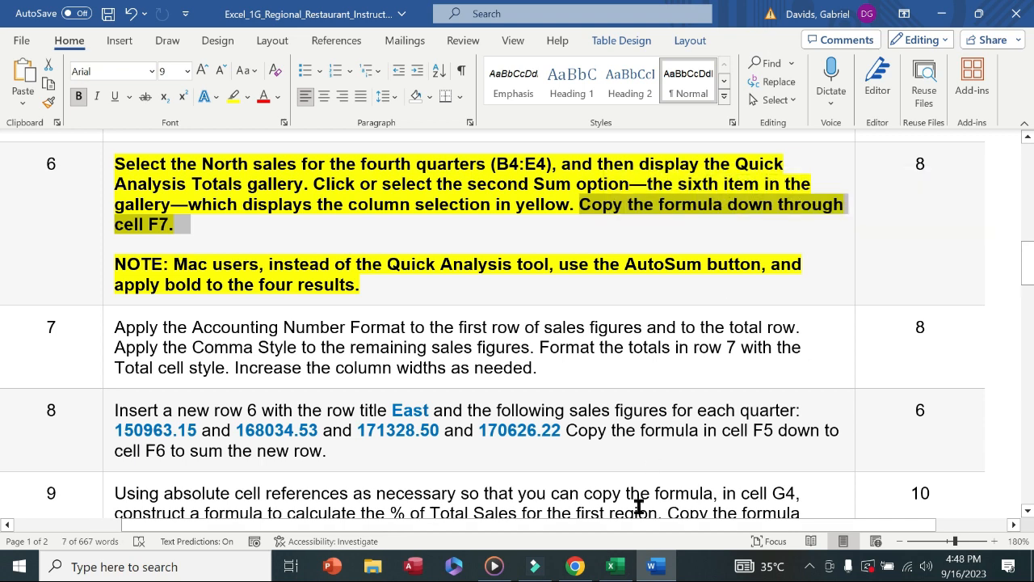
left_click(622, 568)
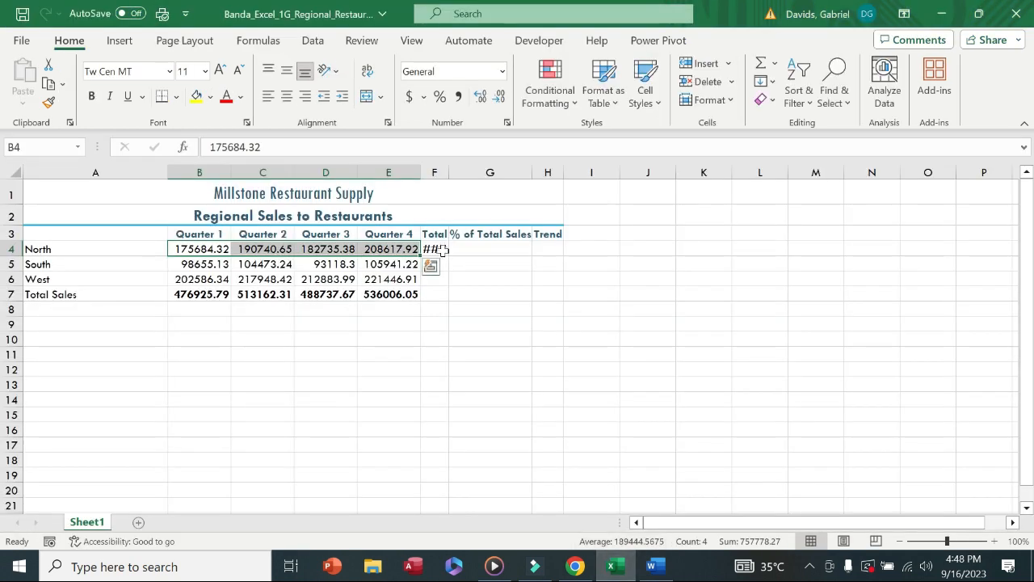
double_click(448, 173)
left_click(445, 250)
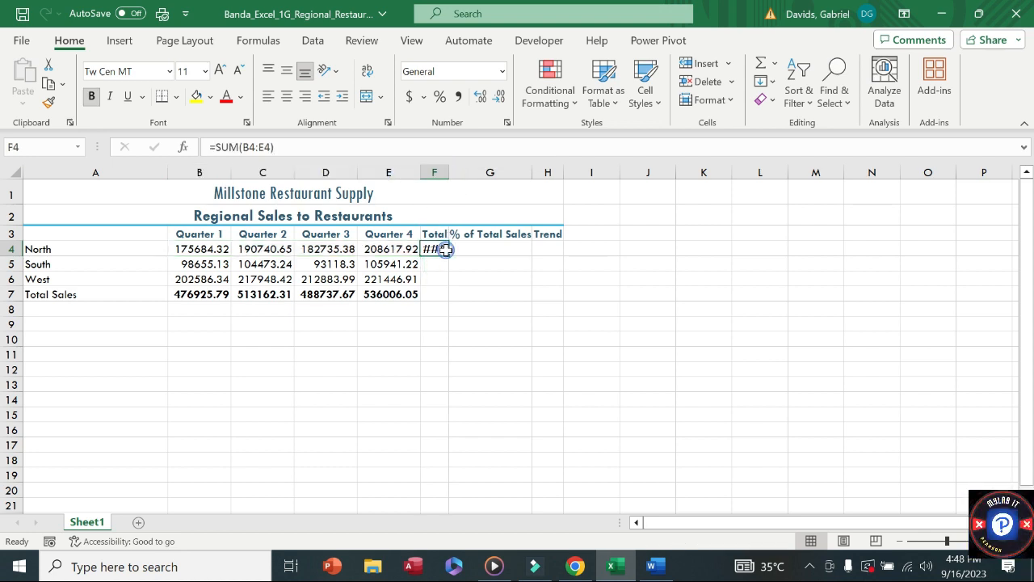
double_click(449, 173)
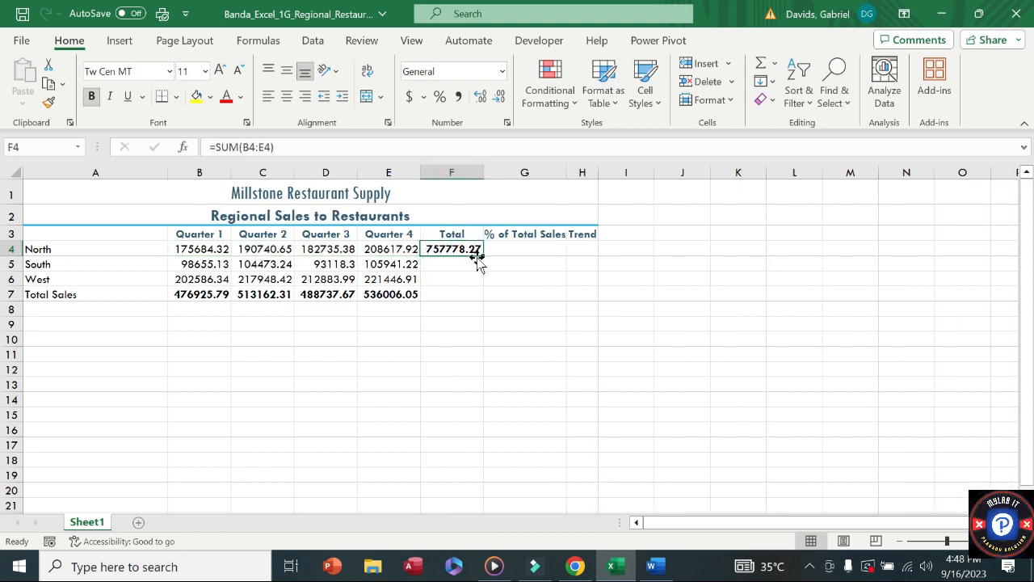
Step: Copy the total formula in F4 down through F7, and clear the bold and yellow highlighting from the step 6 instruction in Word
left_click_drag(483, 255, 482, 302)
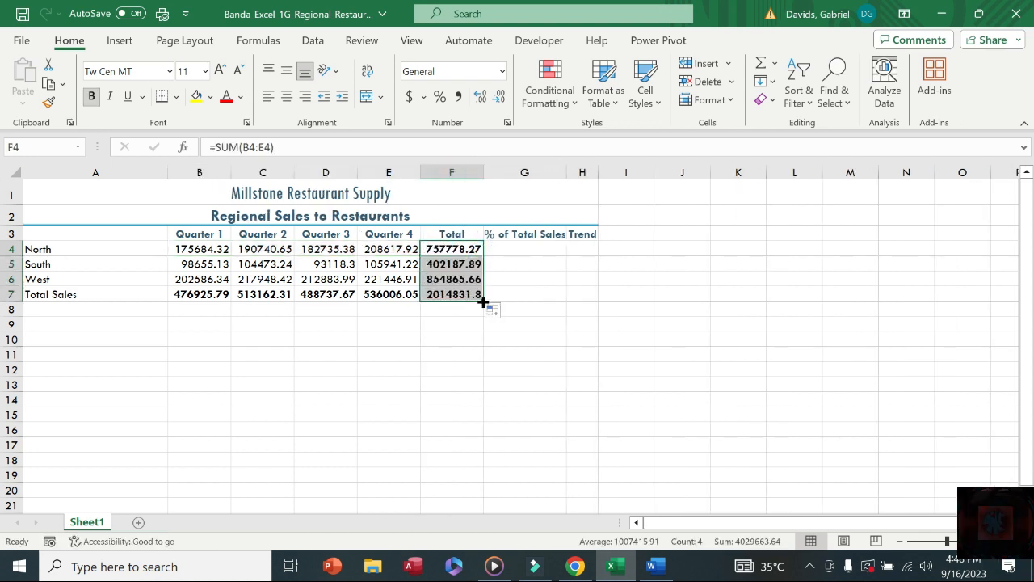
left_click(651, 566)
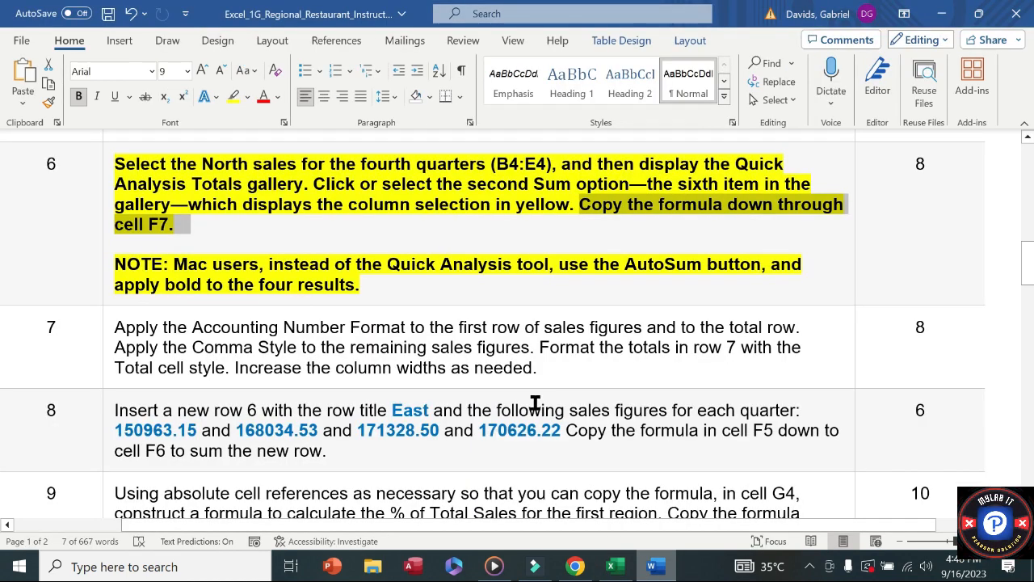
left_click(108, 246)
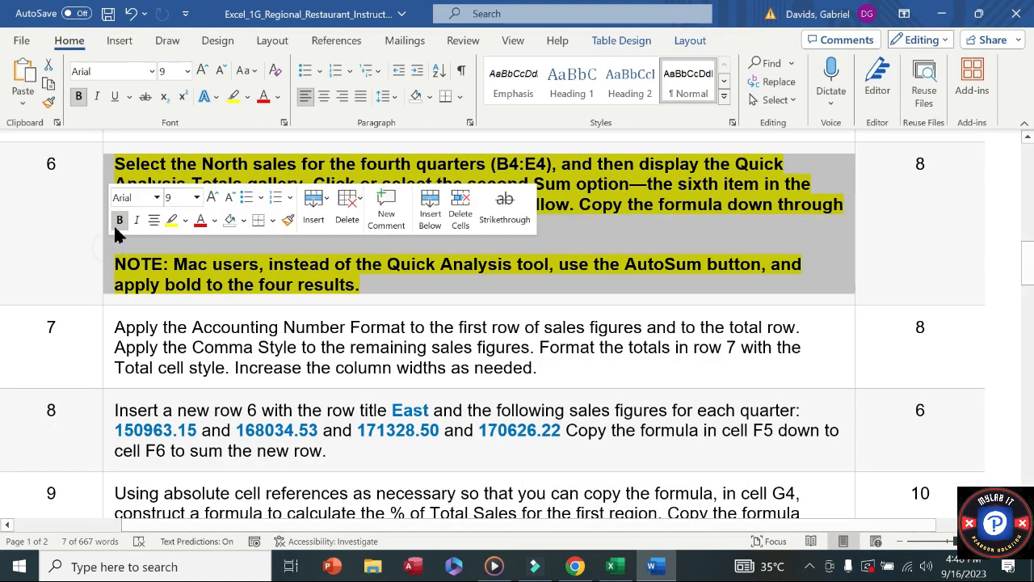
left_click(119, 220)
left_click(169, 216)
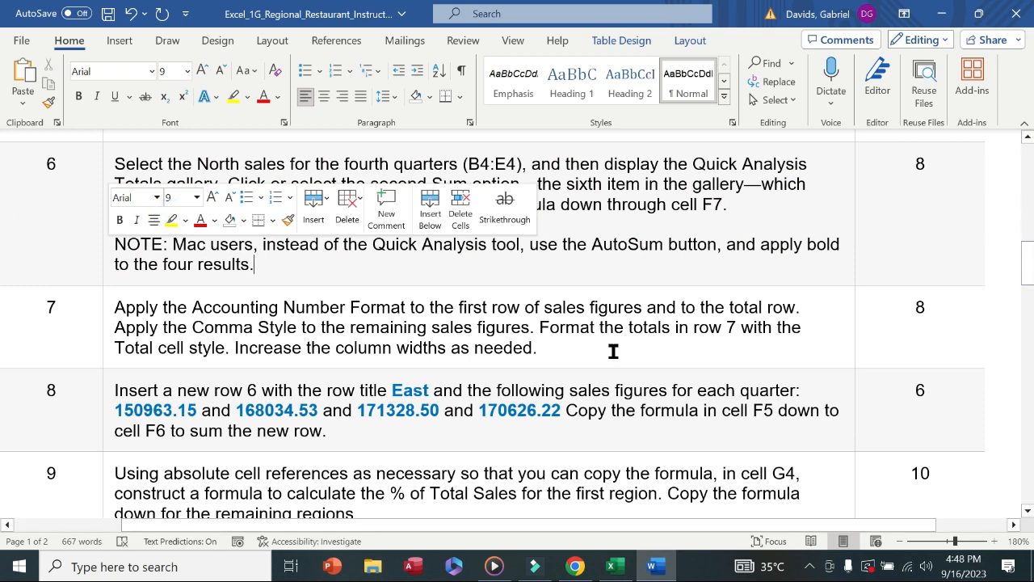
Step: Make the step 7 instruction in the Word document bold and highlight it in yellow
left_click(108, 339)
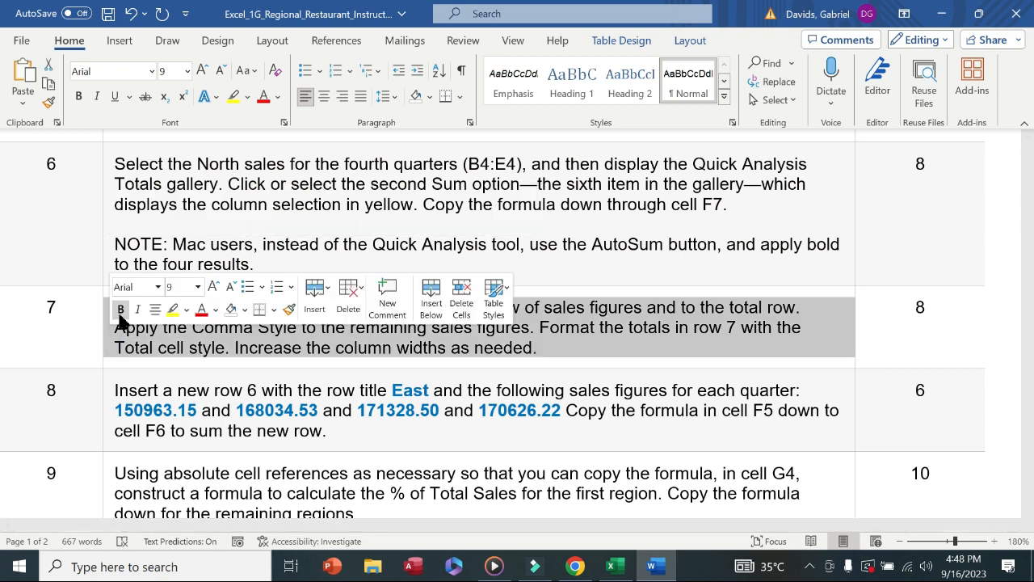
left_click(119, 309)
left_click(171, 309)
left_click(91, 327)
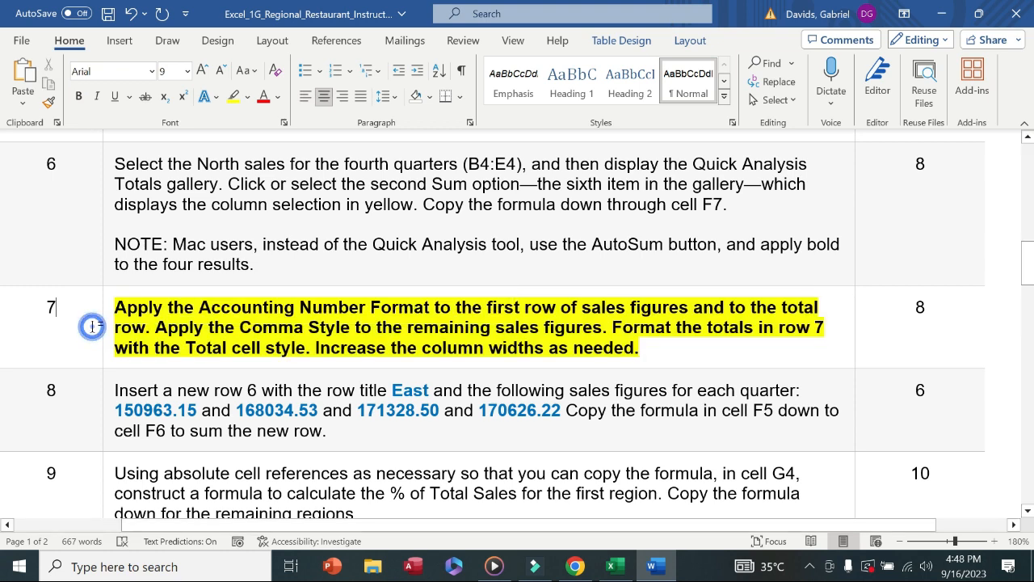
Step: Follow the first sentence of step 7 and apply the Accounting Number Format to B4:F4 and B7:F7 in Excel
left_click_drag(179, 303, 682, 301)
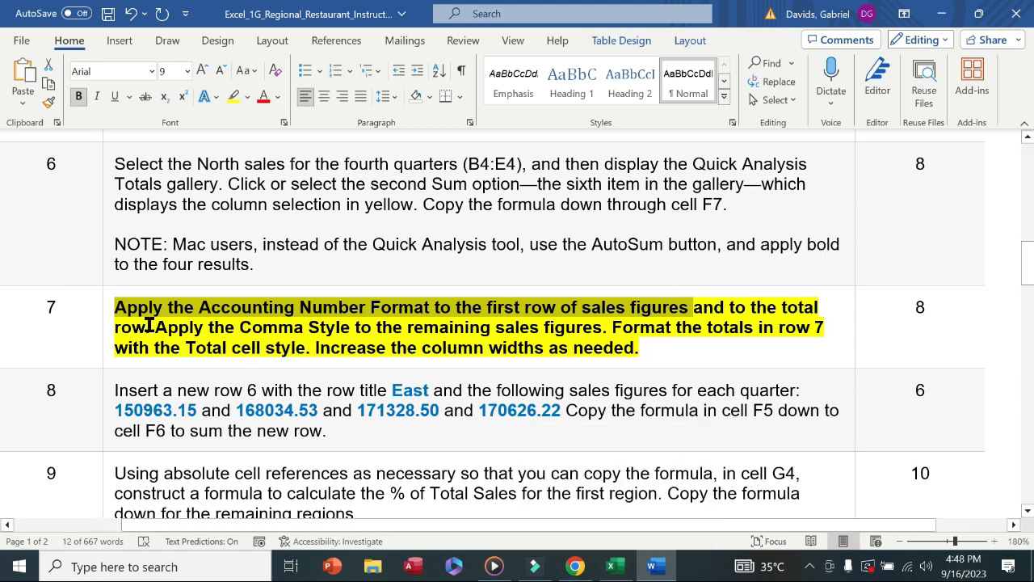
left_click_drag(150, 325, 122, 309)
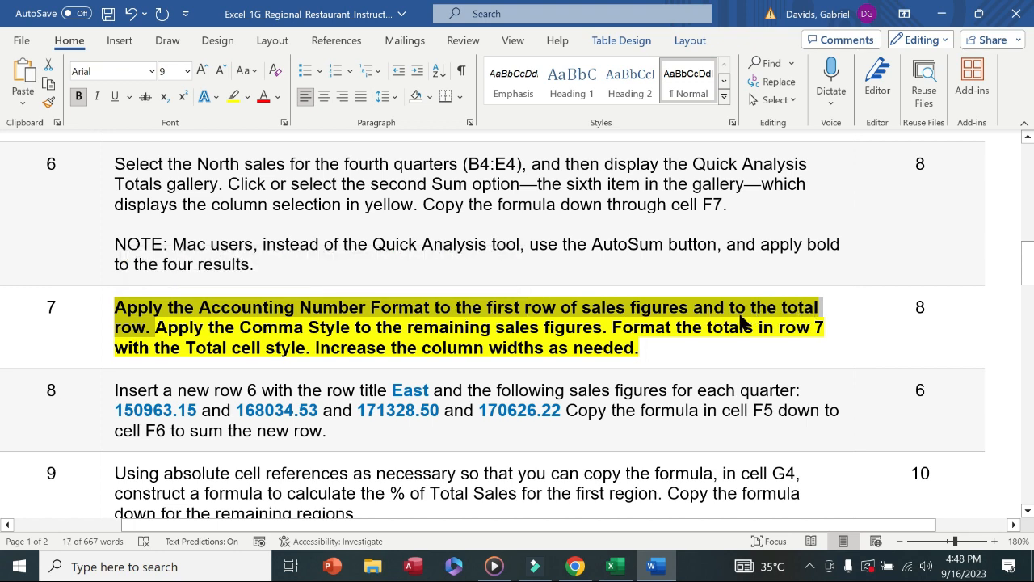
left_click(615, 566)
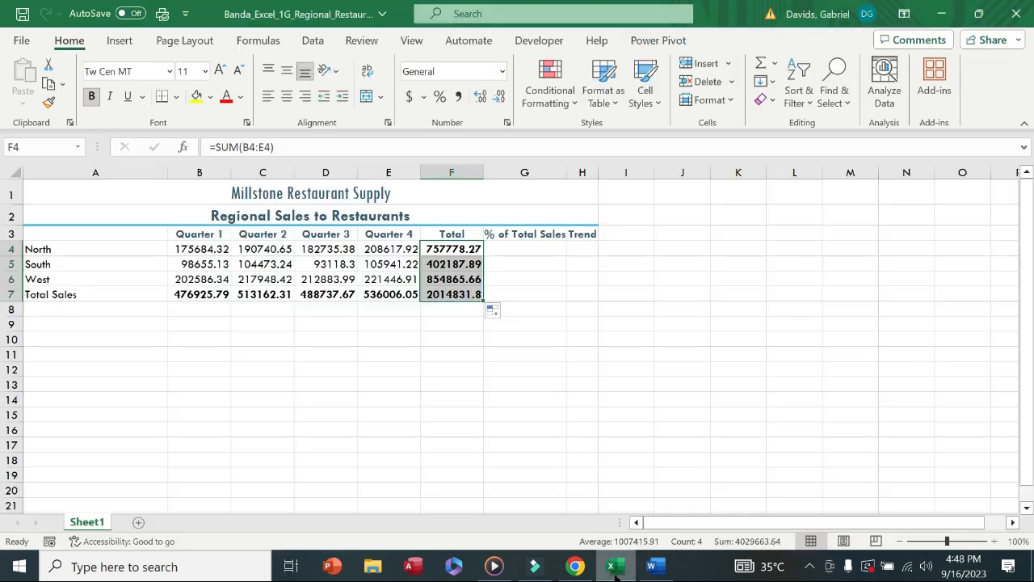
left_click_drag(183, 248, 418, 253)
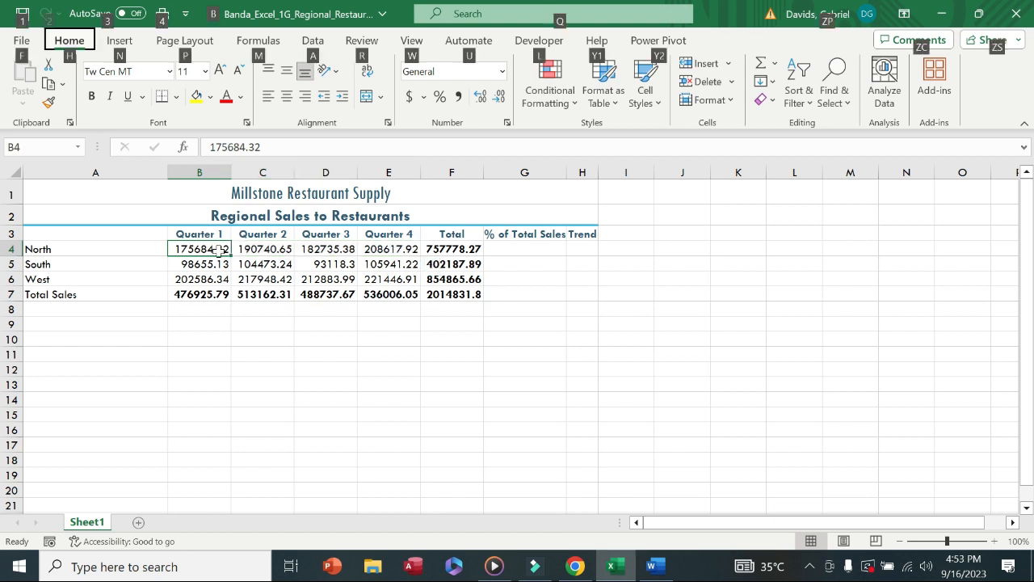
left_click_drag(198, 250, 443, 250)
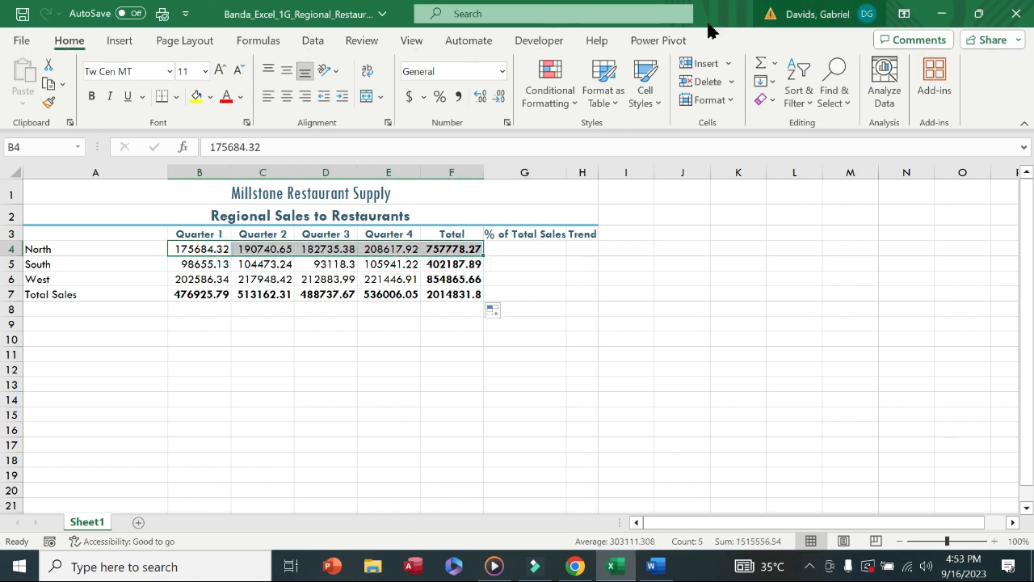
left_click(408, 96)
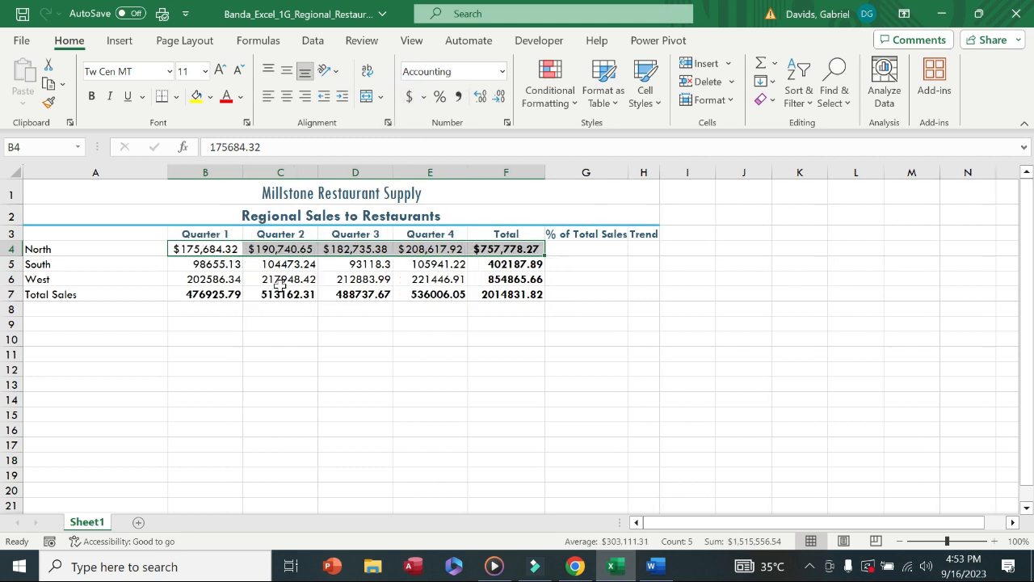
left_click_drag(198, 296, 510, 294)
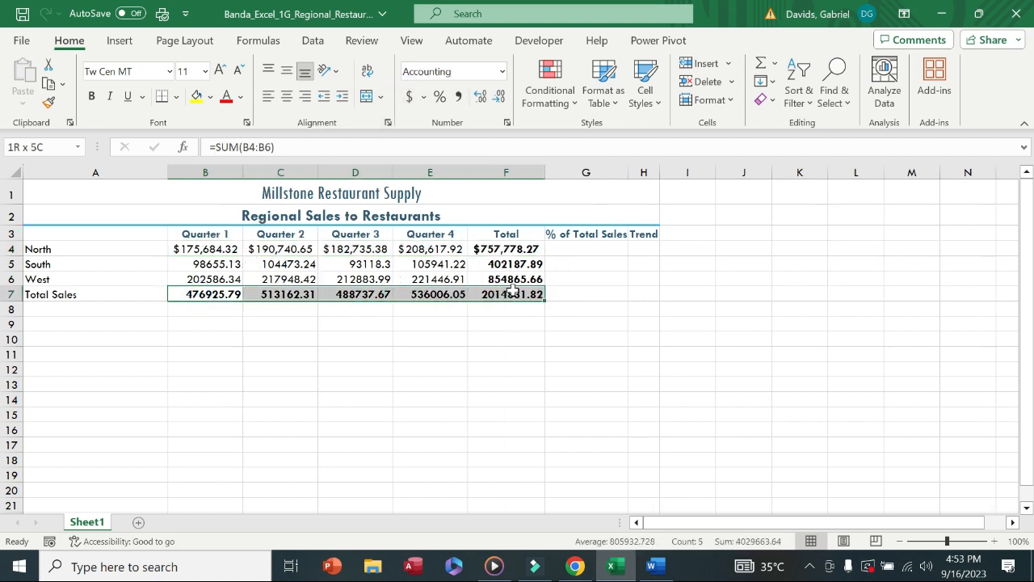
left_click(409, 97)
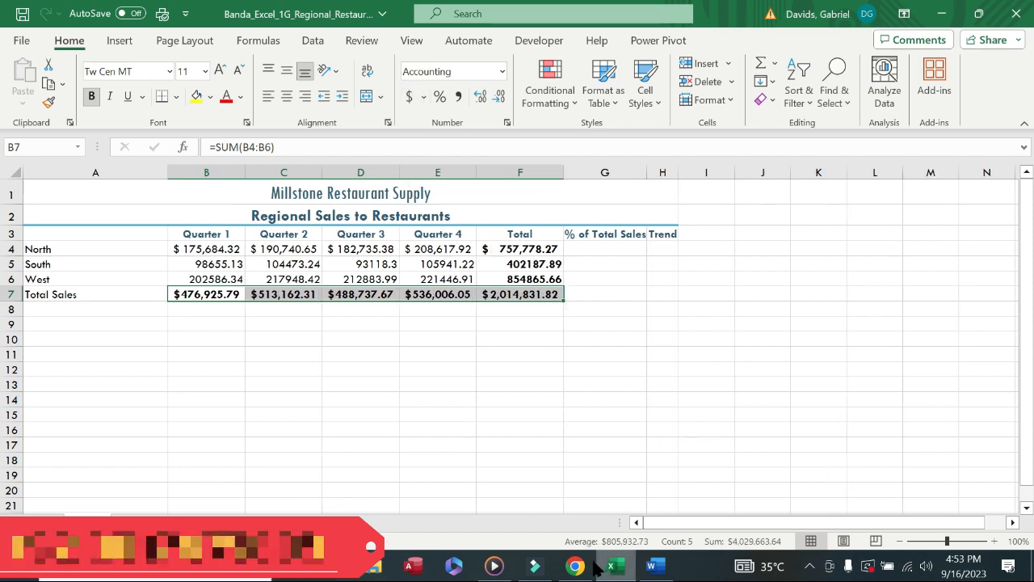
Step: Mark the Comma Style requirement of step 7 in Word and apply Comma Style to the South and West figures B5:F6 in Excel
left_click(651, 566)
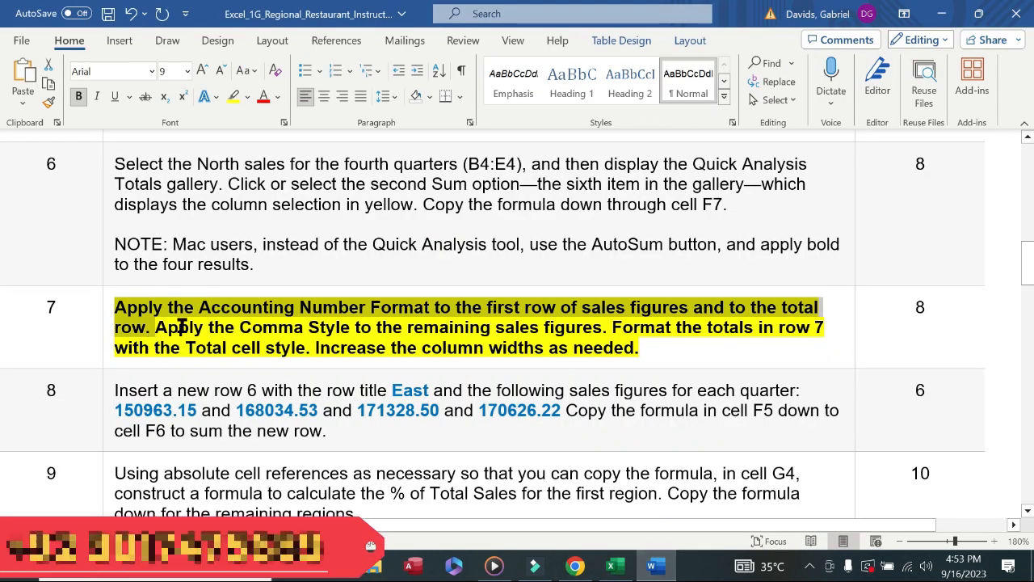
left_click_drag(157, 327, 596, 331)
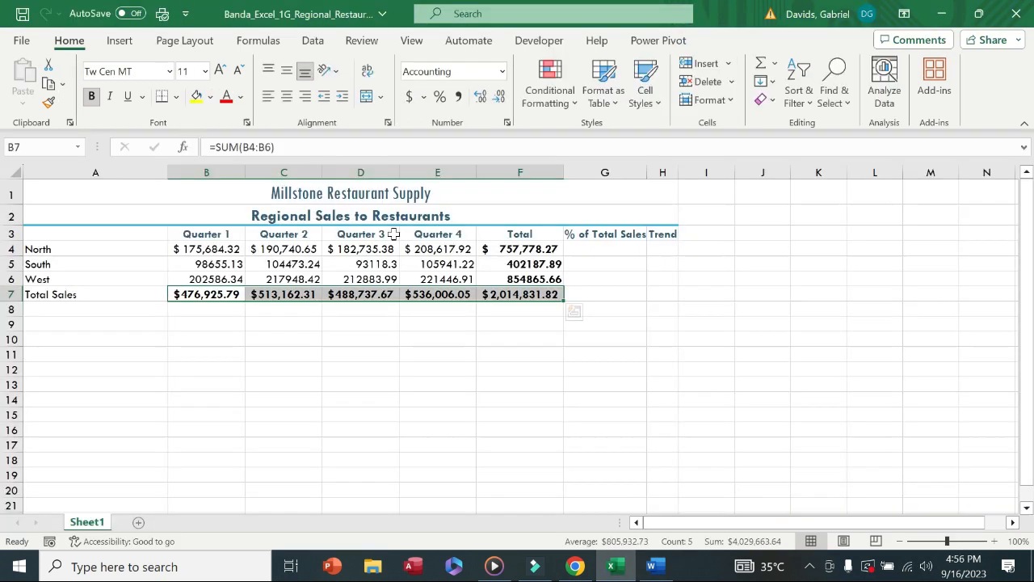
key("alt")
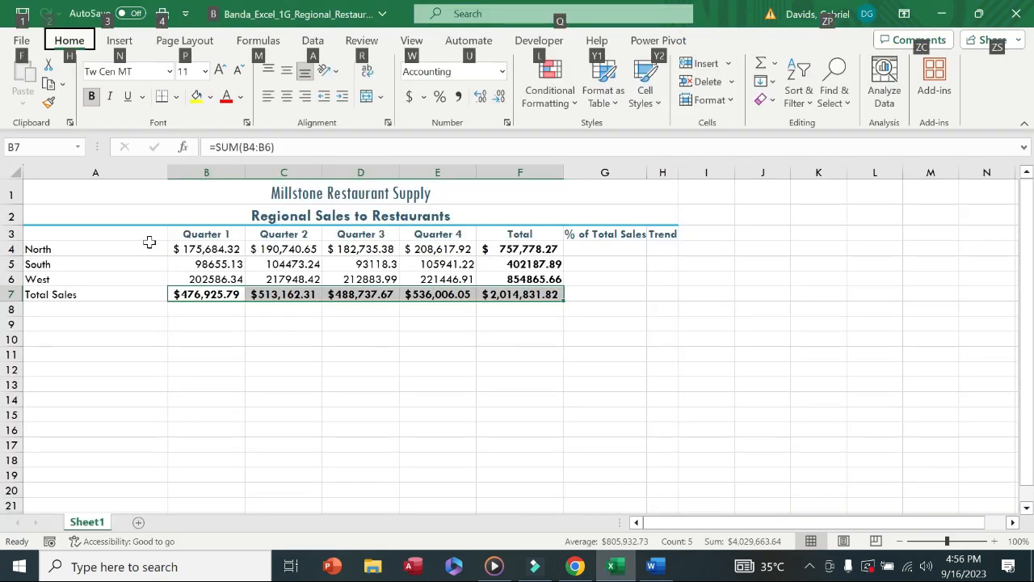
left_click_drag(183, 263, 537, 283)
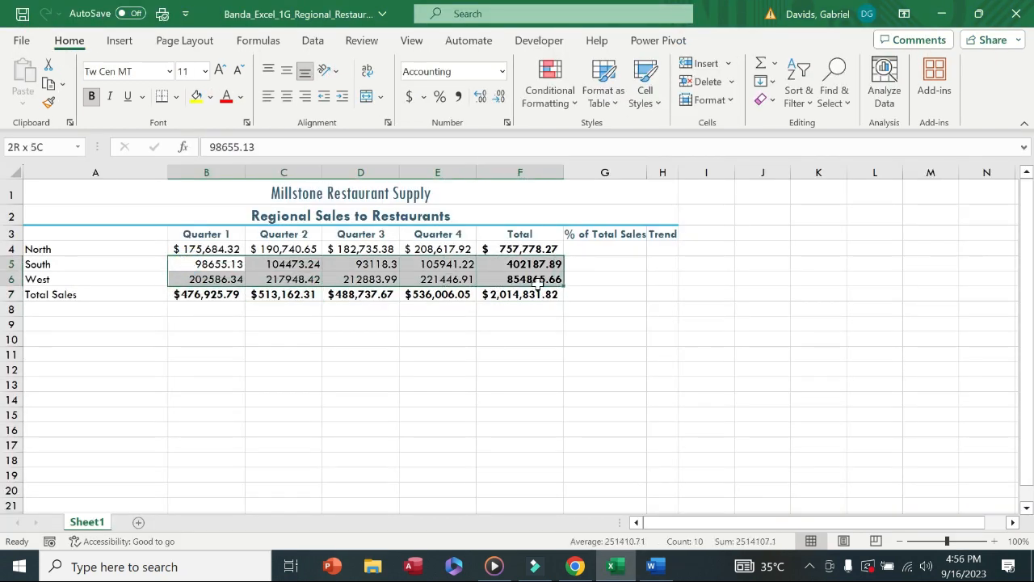
left_click(458, 96)
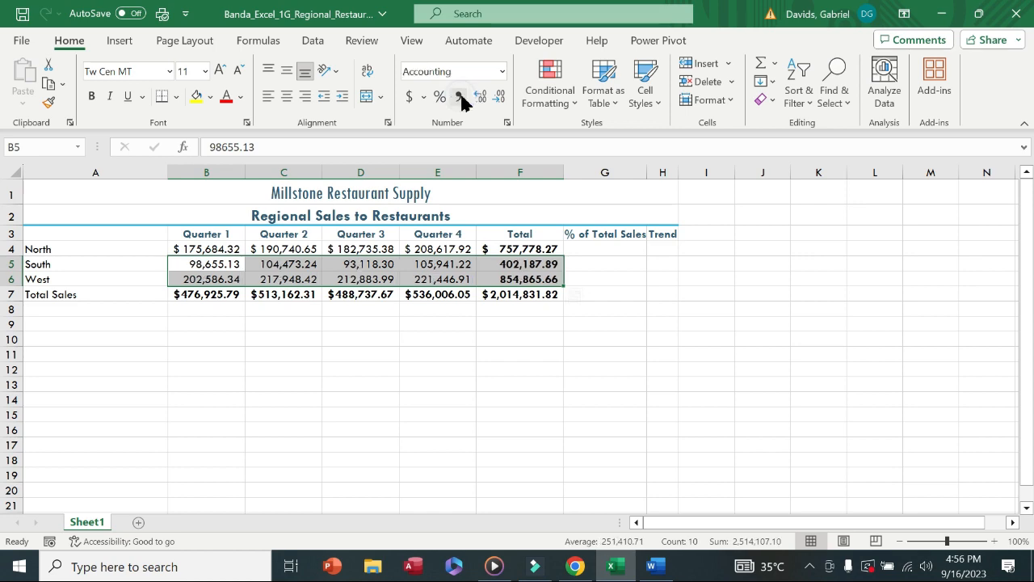
Step: Mark the Total cell style requirement of step 7 in Word and apply the Total cell style to B7:F7 in Excel
left_click(654, 565)
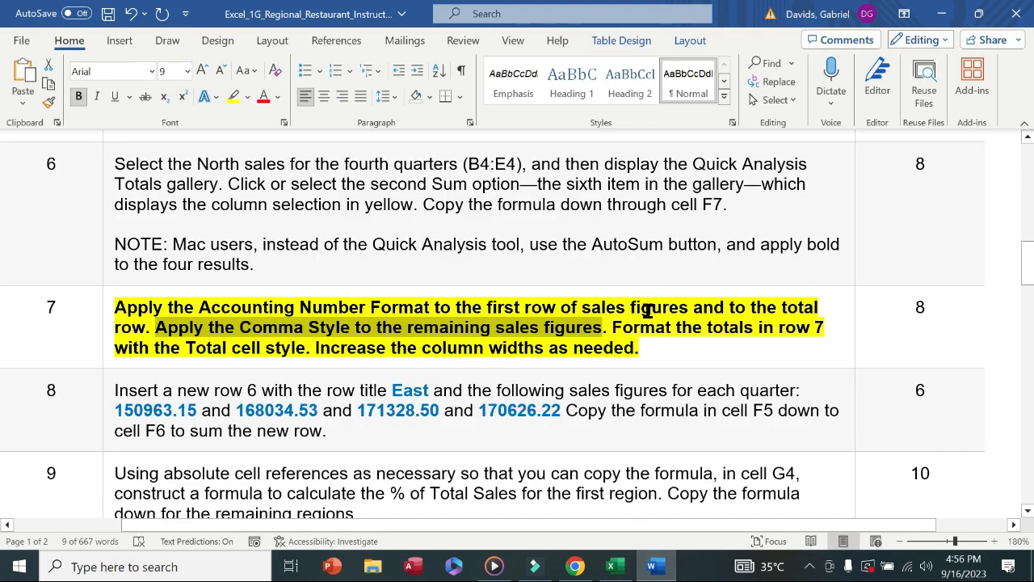
left_click_drag(614, 326, 307, 349)
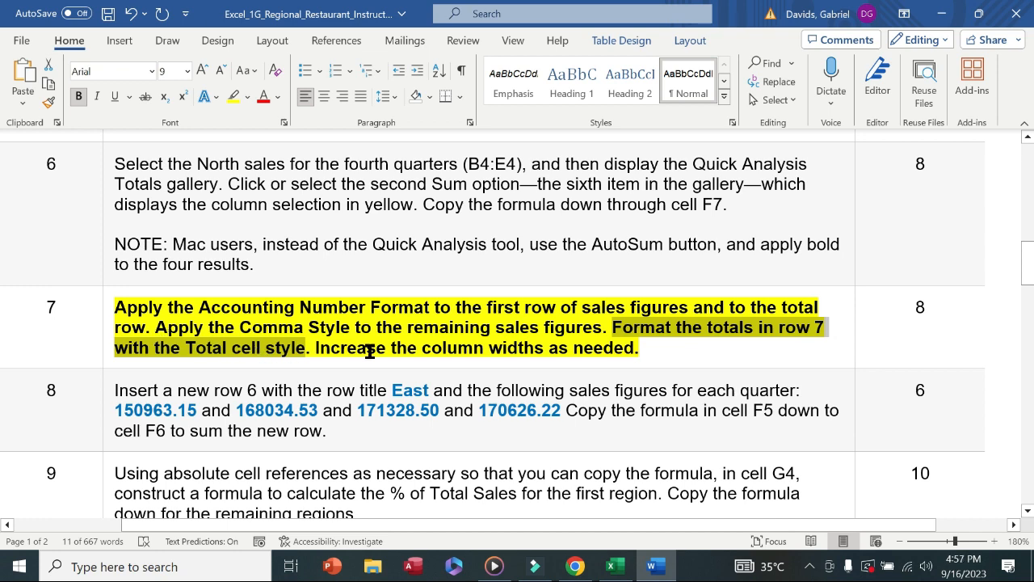
left_click(616, 566)
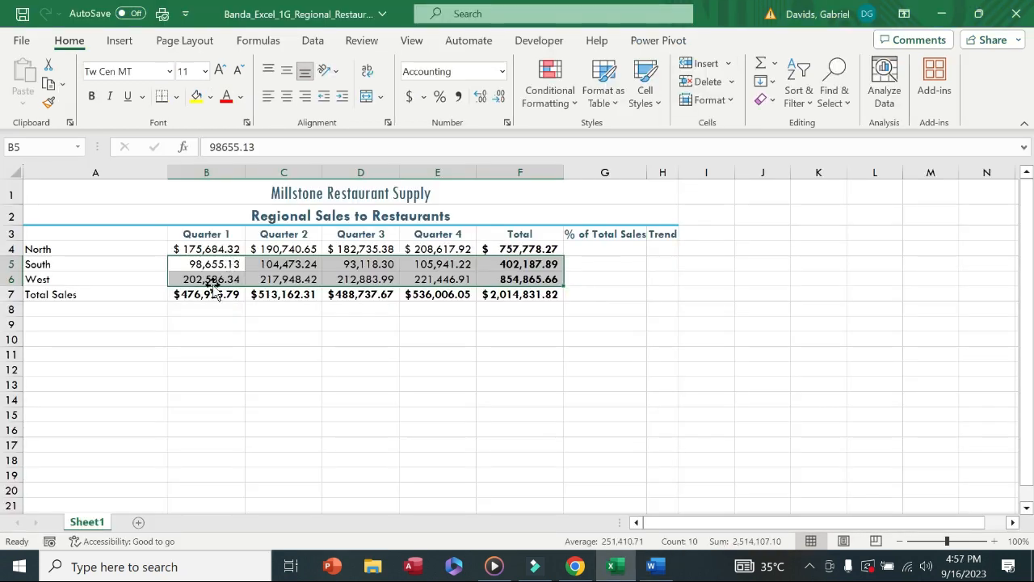
left_click_drag(193, 294, 549, 295)
left_click(656, 95)
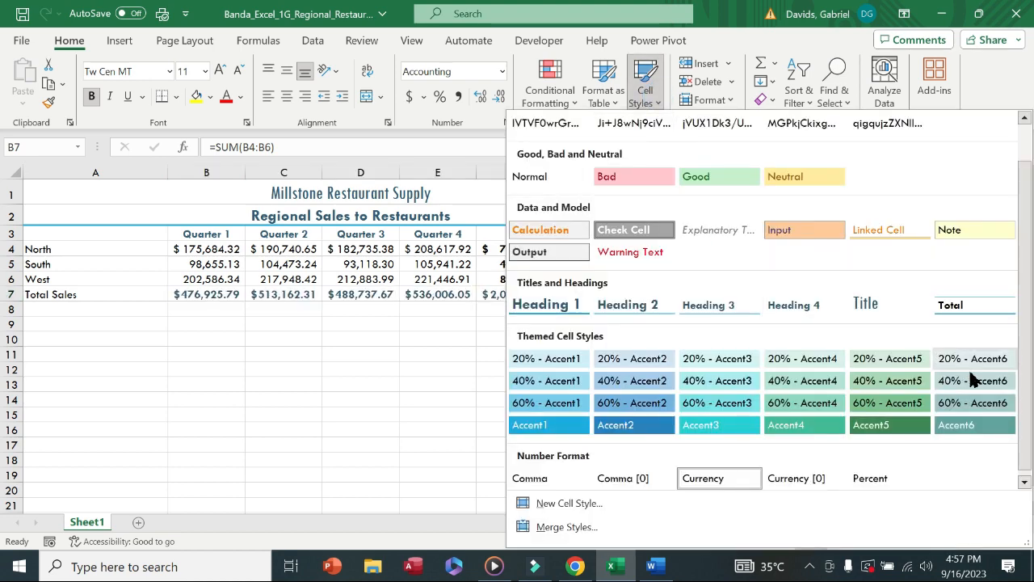
left_click(956, 305)
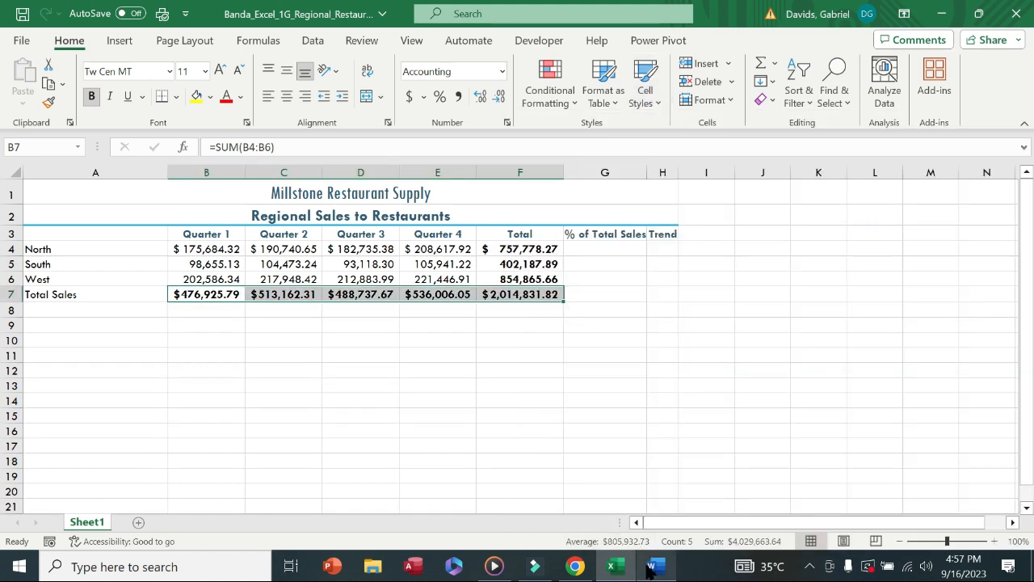
Step: Mark the column width requirement of step 7 in Word and autofit the widths of columns A through H in Excel
left_click(655, 567)
left_click_drag(315, 348, 630, 349)
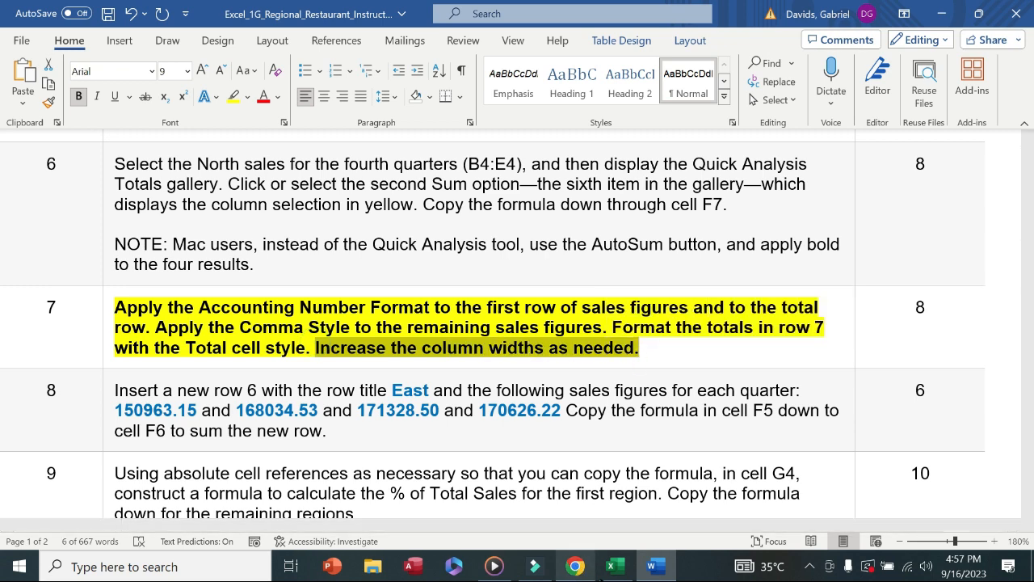
left_click(611, 567)
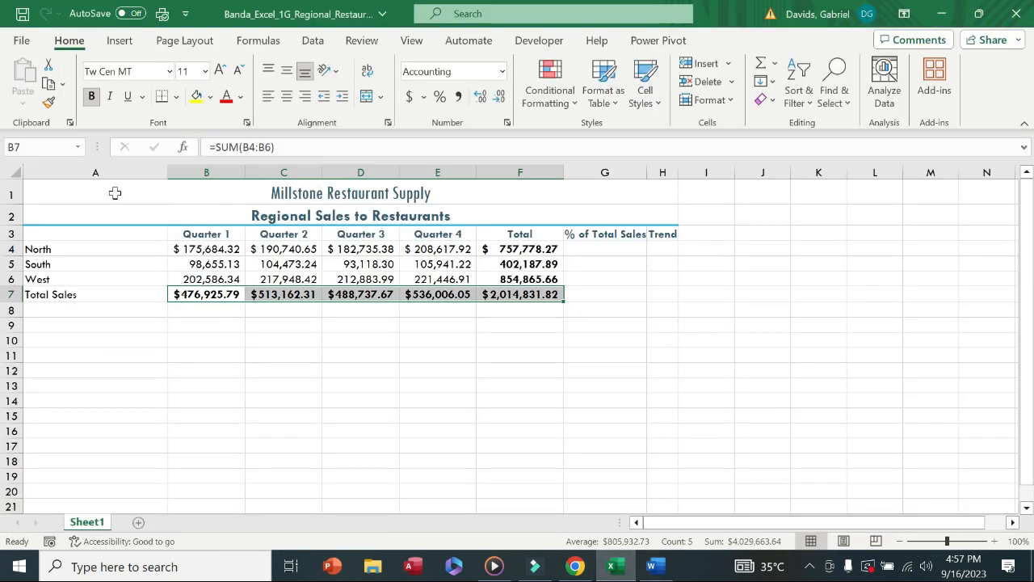
left_click(68, 172)
left_click_drag(489, 179, 678, 173)
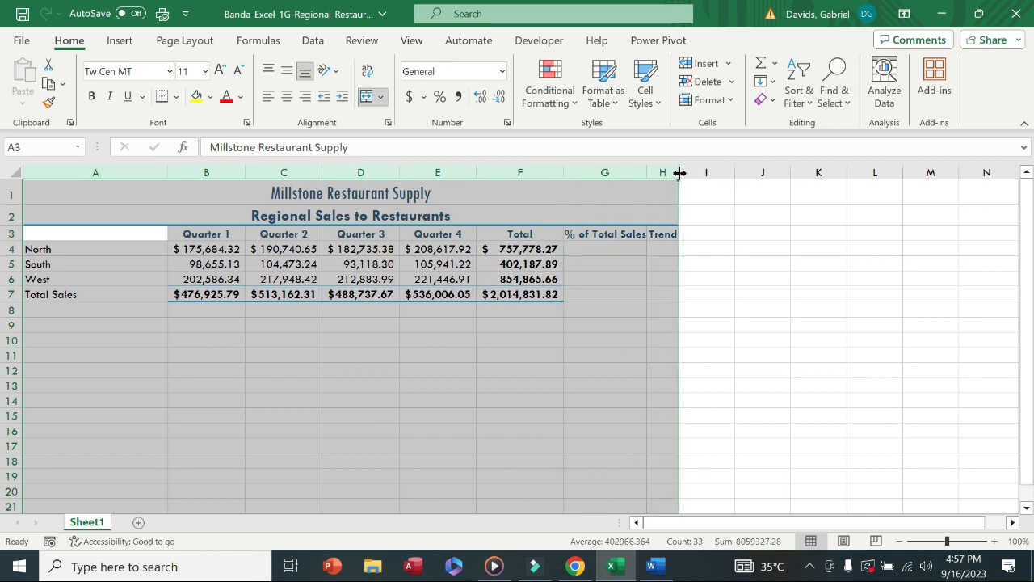
left_click(680, 173)
double_click(680, 173)
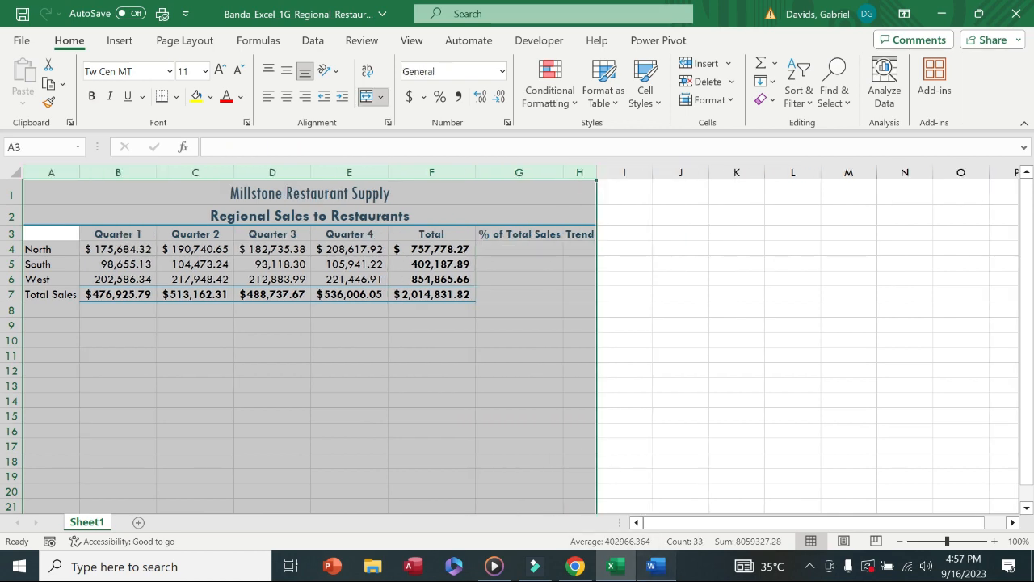
Step: Return to the Word instructions and clear the bold and yellow highlighting from the step 7 instruction
left_click(651, 566)
left_click(102, 330)
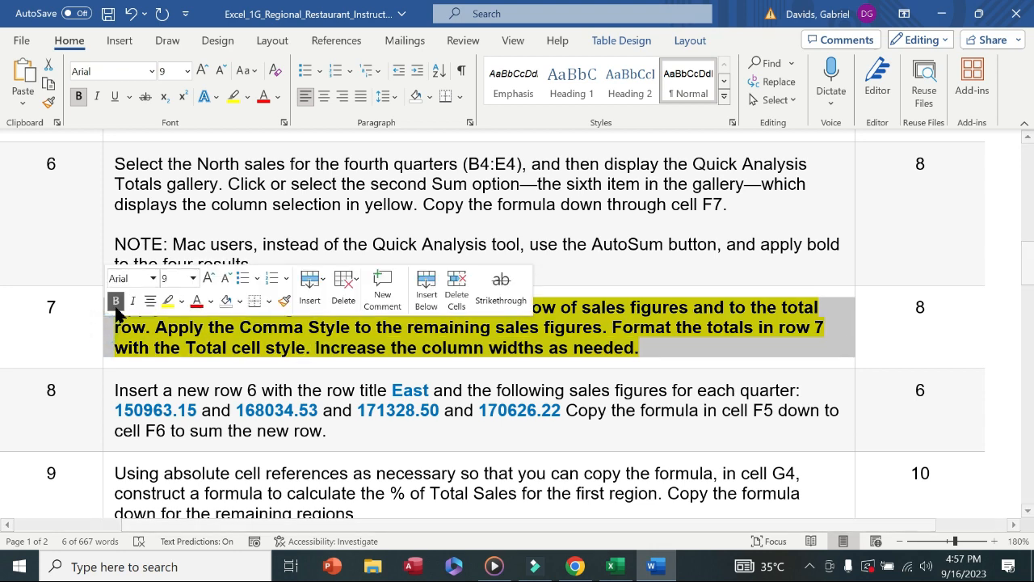
left_click(115, 301)
left_click(169, 301)
left_click(533, 347)
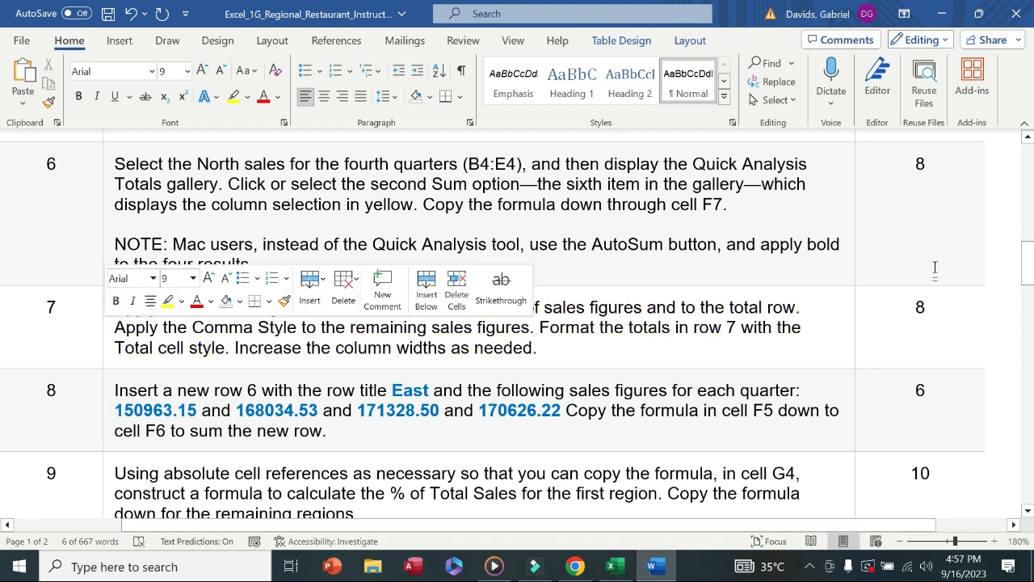
Step: Make the step 8 instruction bold with yellow highlighting, and select its opening words about inserting a new row 6 titled East
scroll(0, 239, "down", 5)
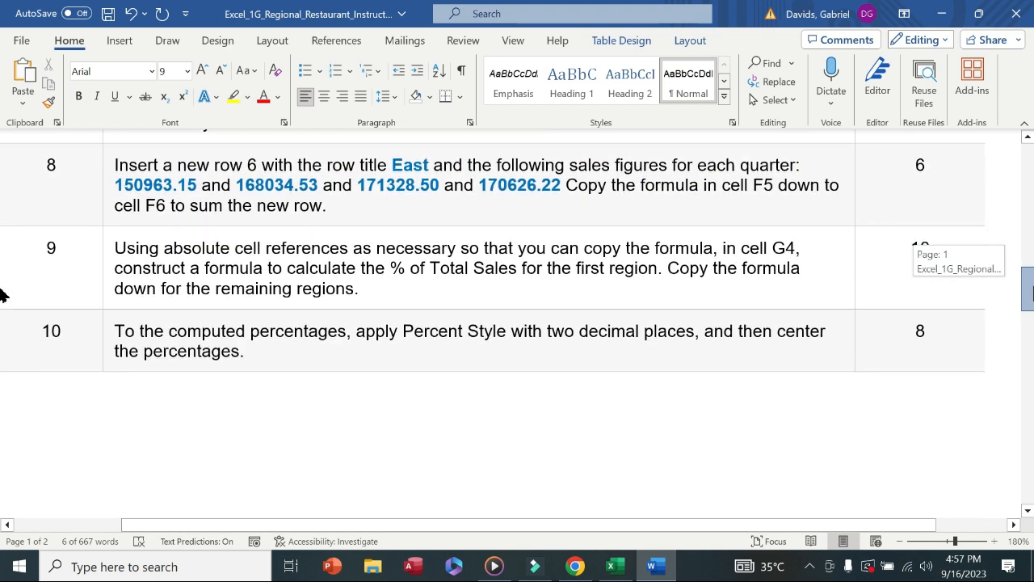
left_click(103, 206)
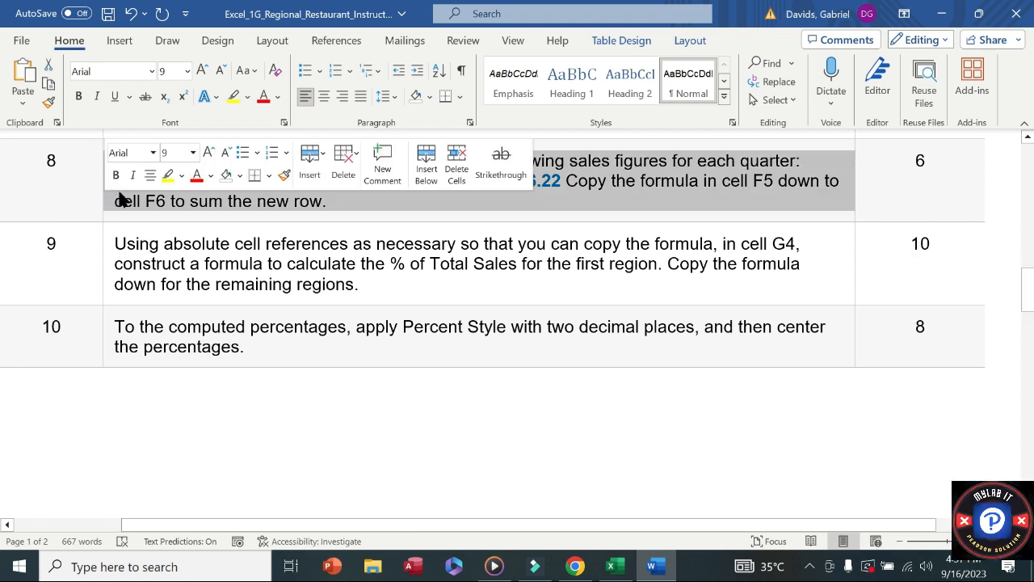
left_click(117, 176)
left_click(167, 175)
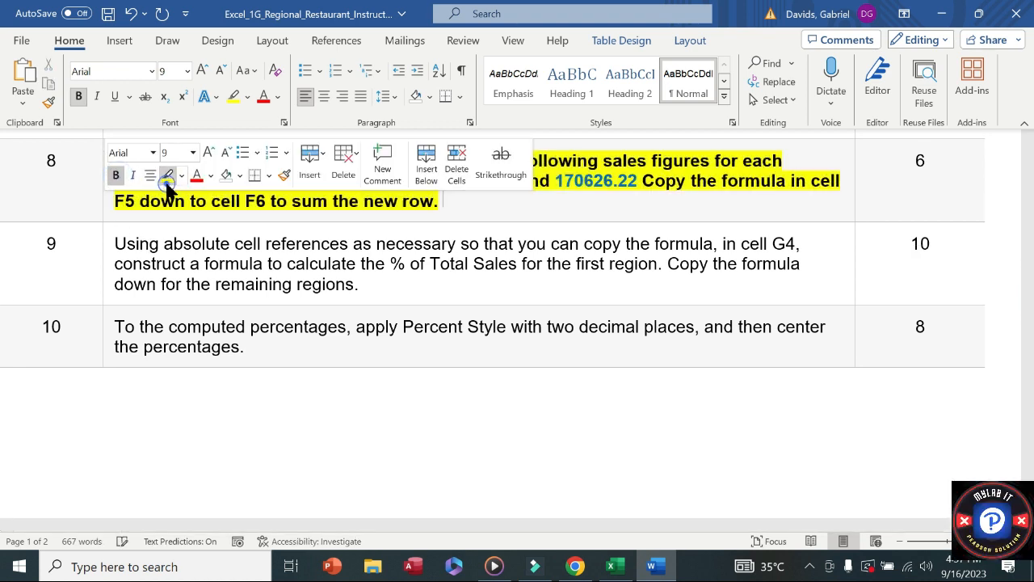
left_click(63, 188)
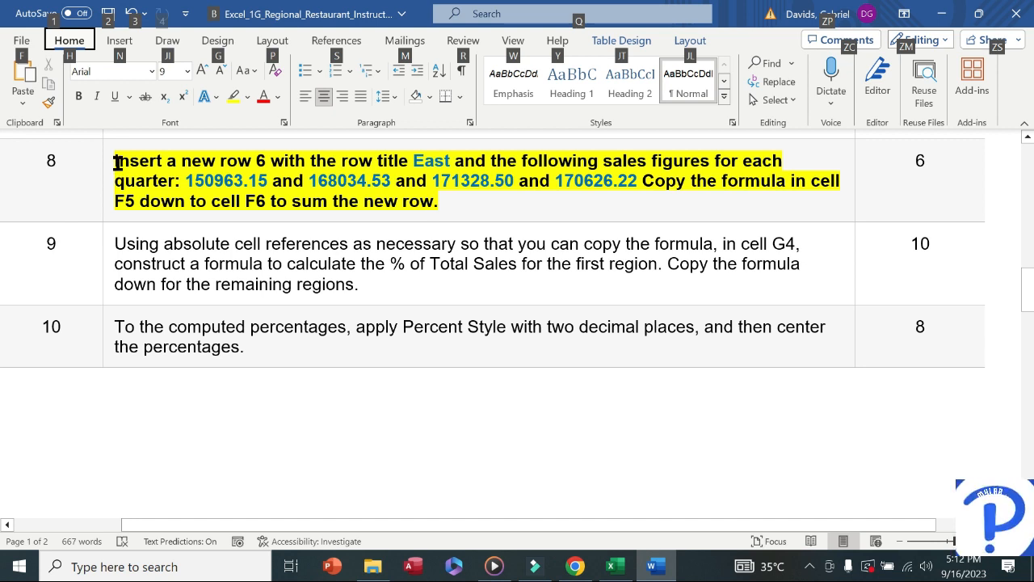
left_click_drag(116, 165, 426, 161)
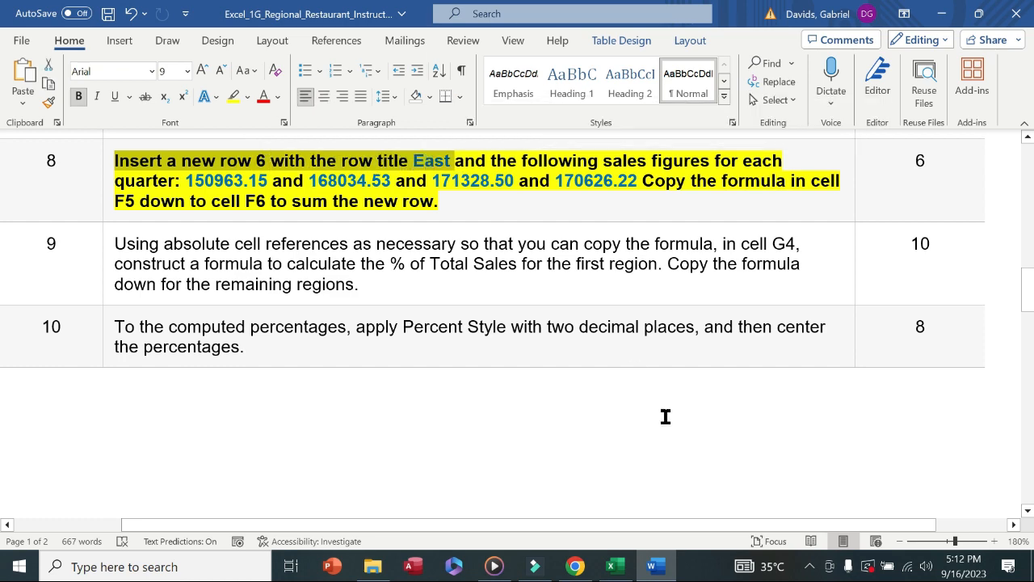
Step: Switch to the Excel workbook and insert a new blank row 6 above the West row
left_click(612, 566)
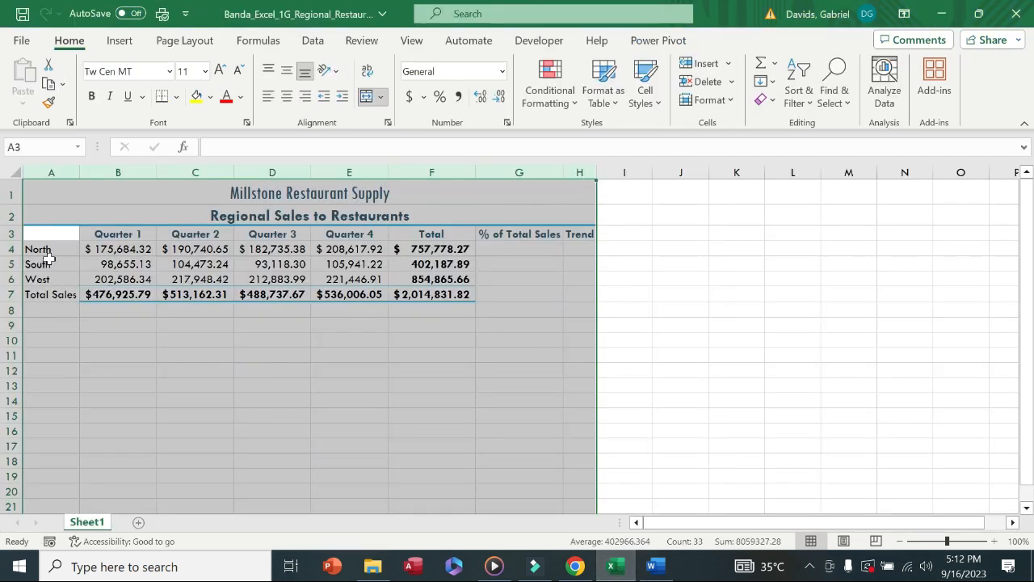
left_click(25, 266)
left_click(11, 278)
right_click(12, 278)
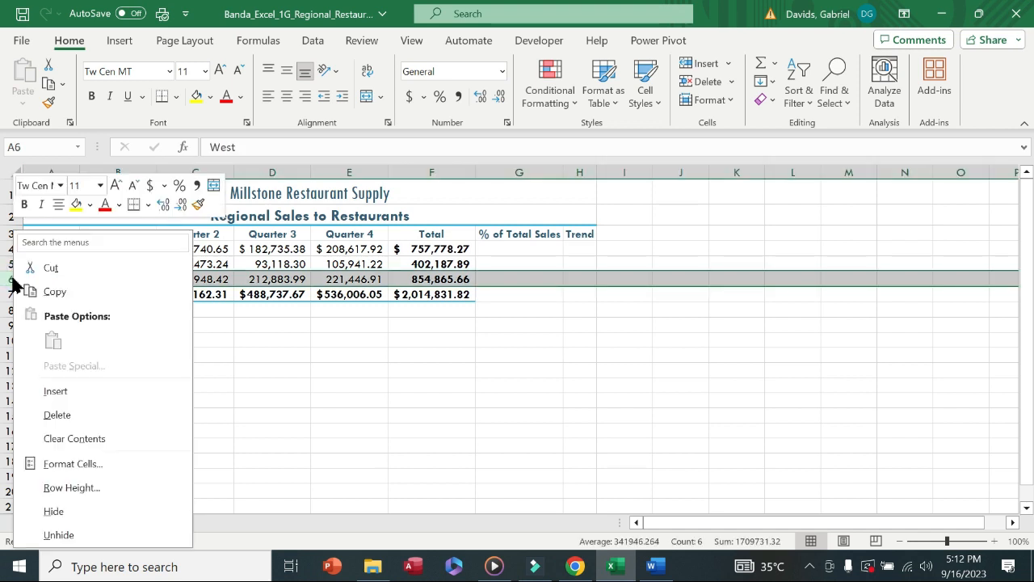
left_click(55, 391)
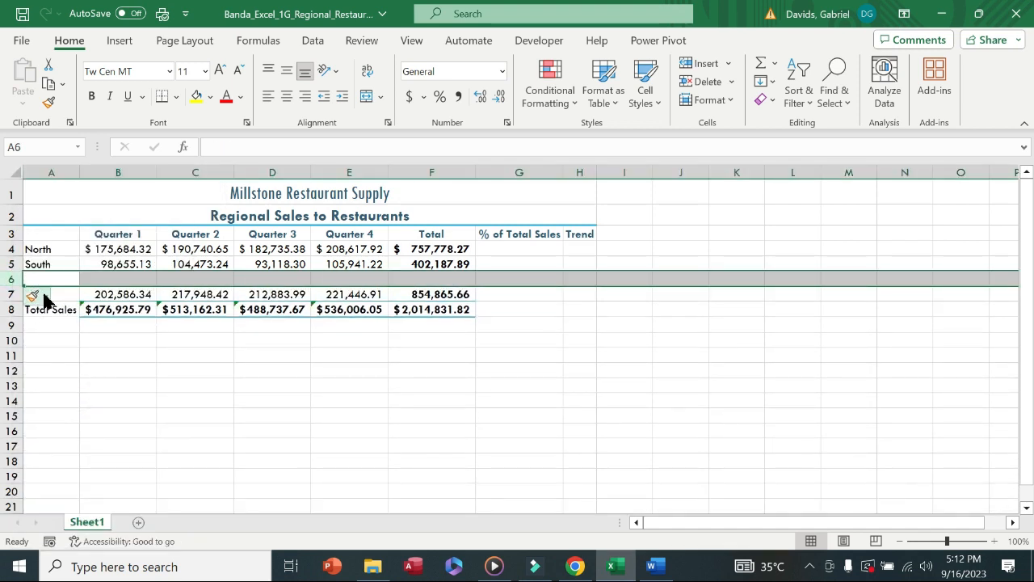
Step: Mark the row title East in the Word step 8 instruction and enter East in cell A6 of the Excel sheet
left_click(651, 566)
left_click(477, 179)
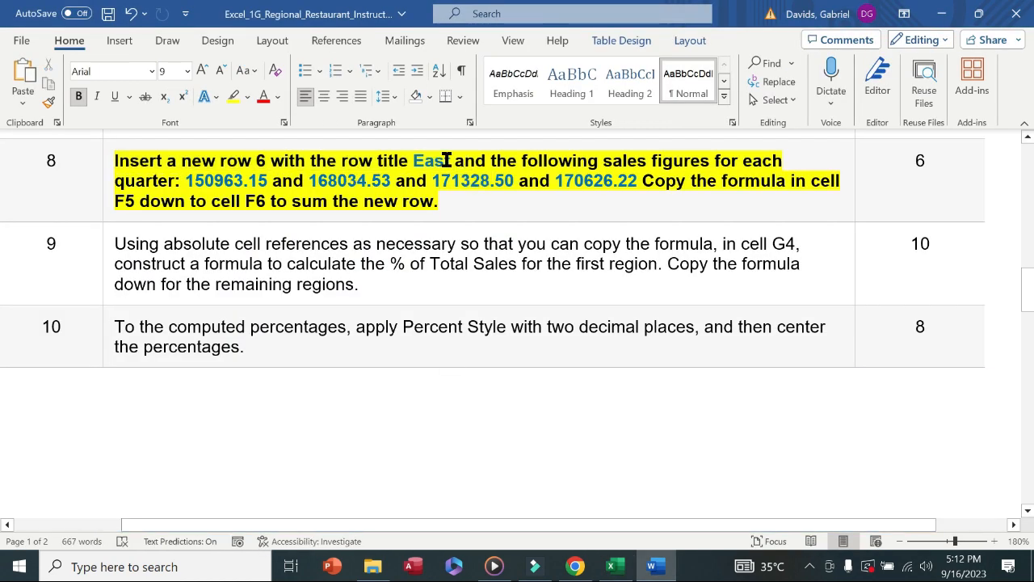
double_click(416, 161)
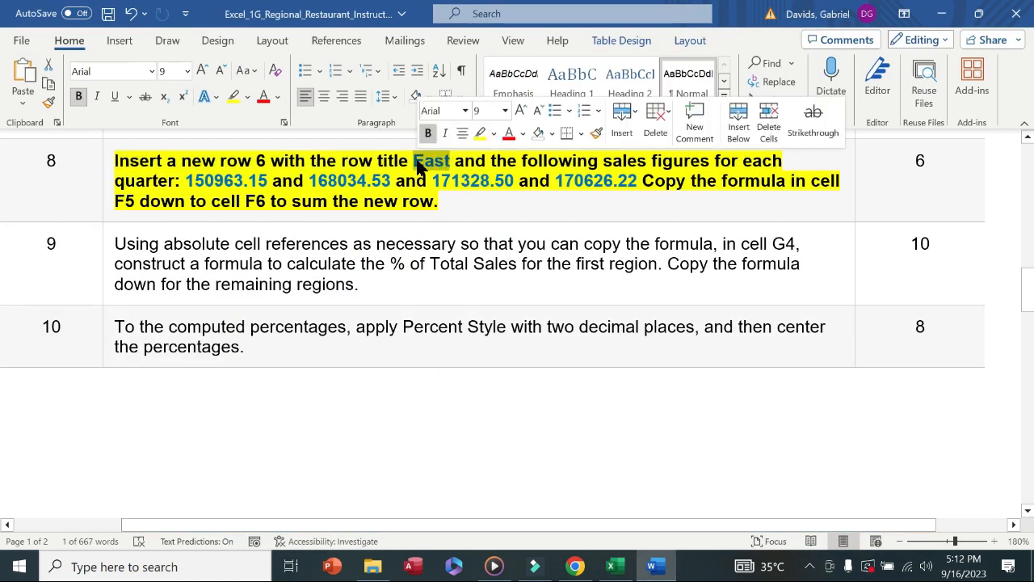
left_click(612, 566)
left_click(62, 279)
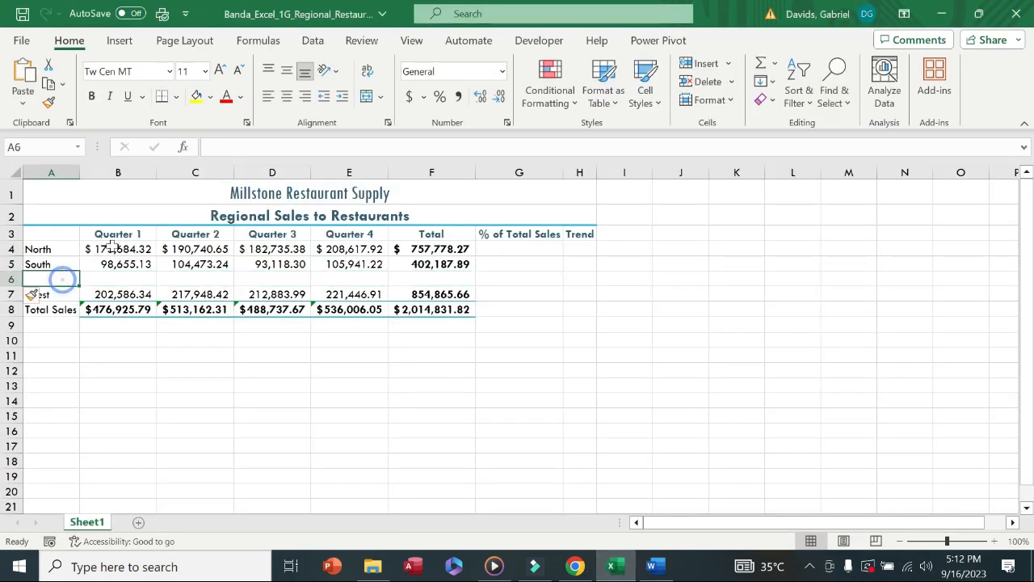
left_click(257, 143)
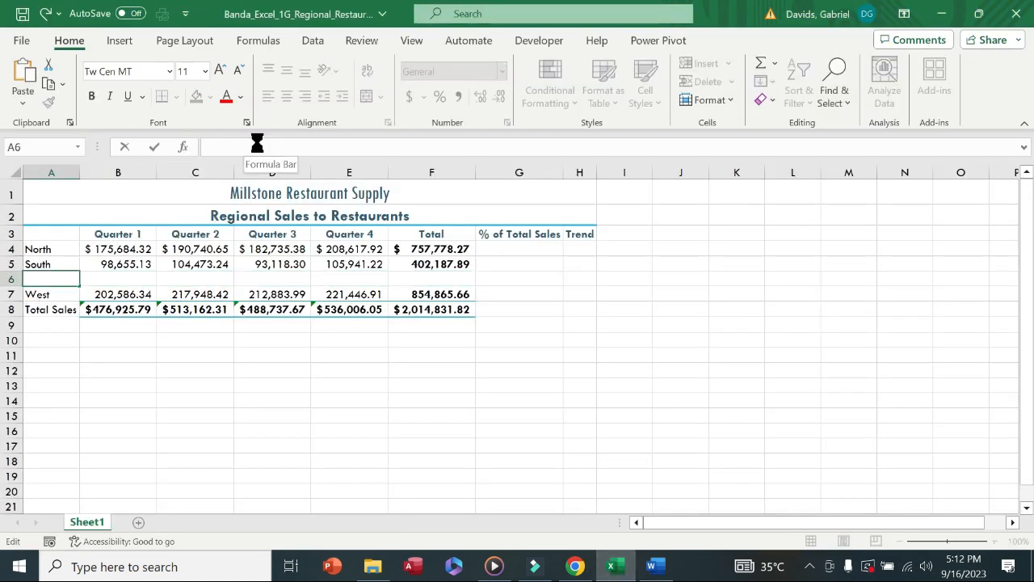
type("East")
key("Return")
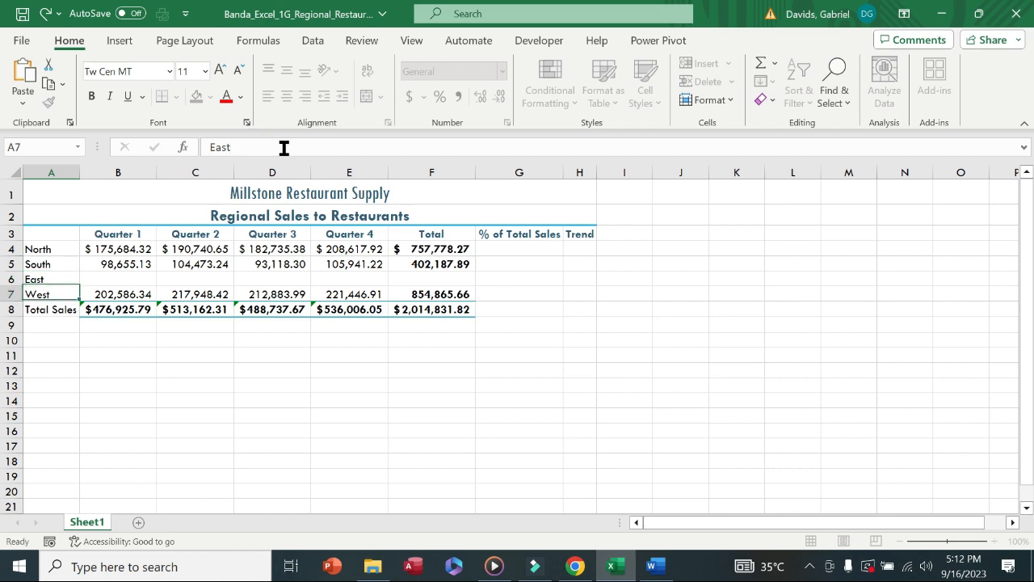
Step: Select the first sales figure in the Word step 8 instruction and enter 150963.15 in cell B6 in Excel
left_click(651, 567)
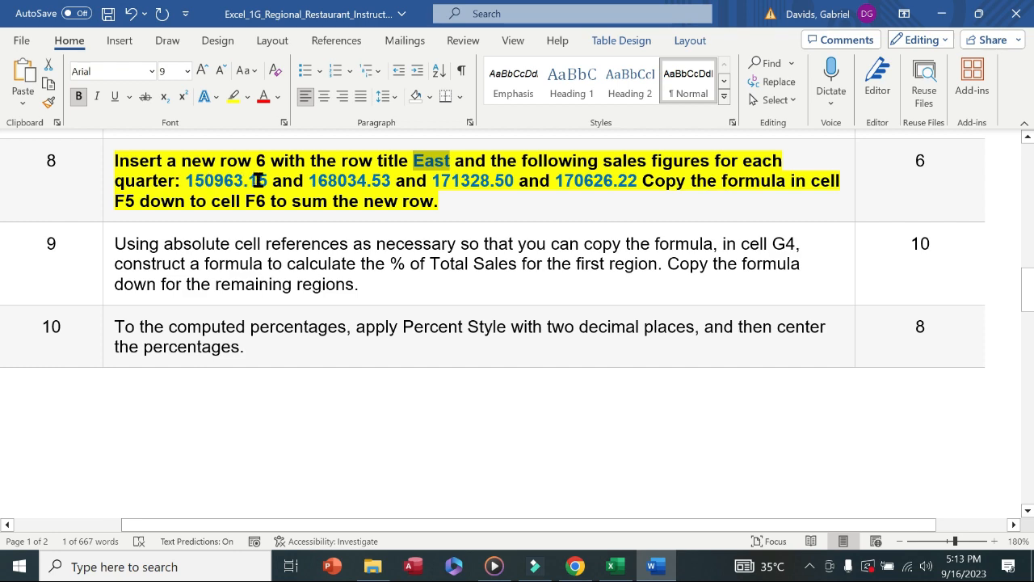
left_click_drag(265, 180, 209, 186)
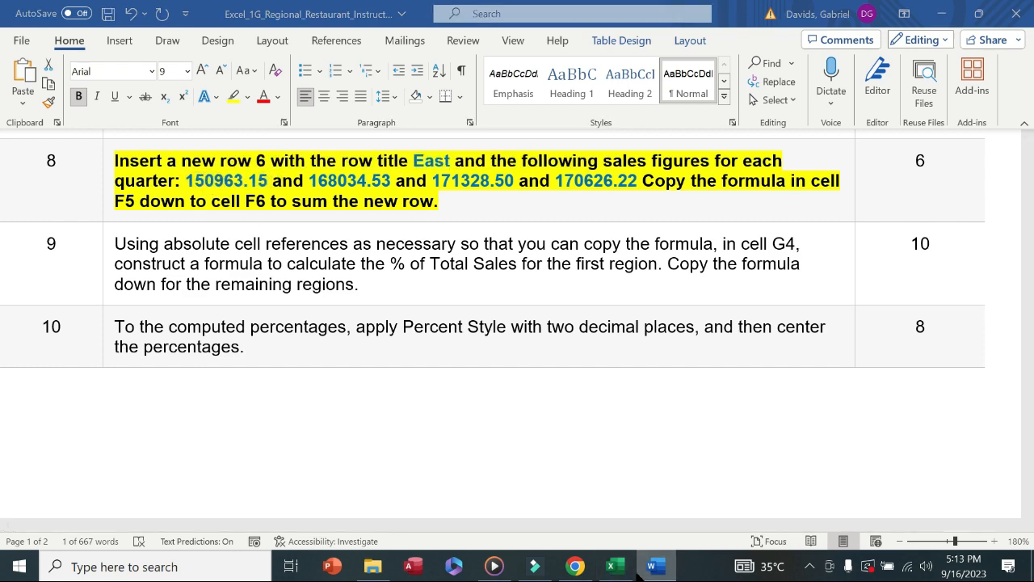
left_click(614, 567)
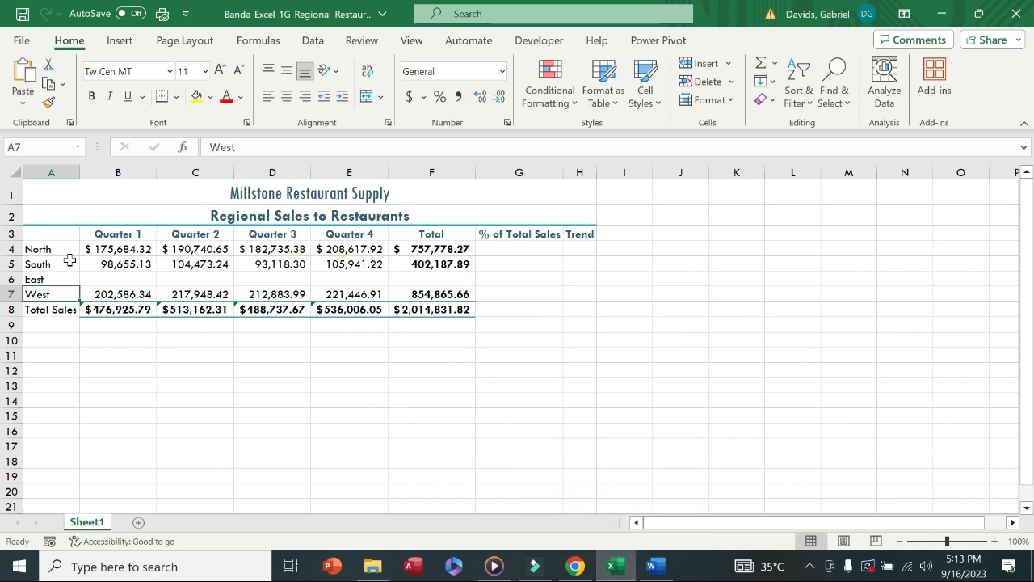
left_click(113, 274)
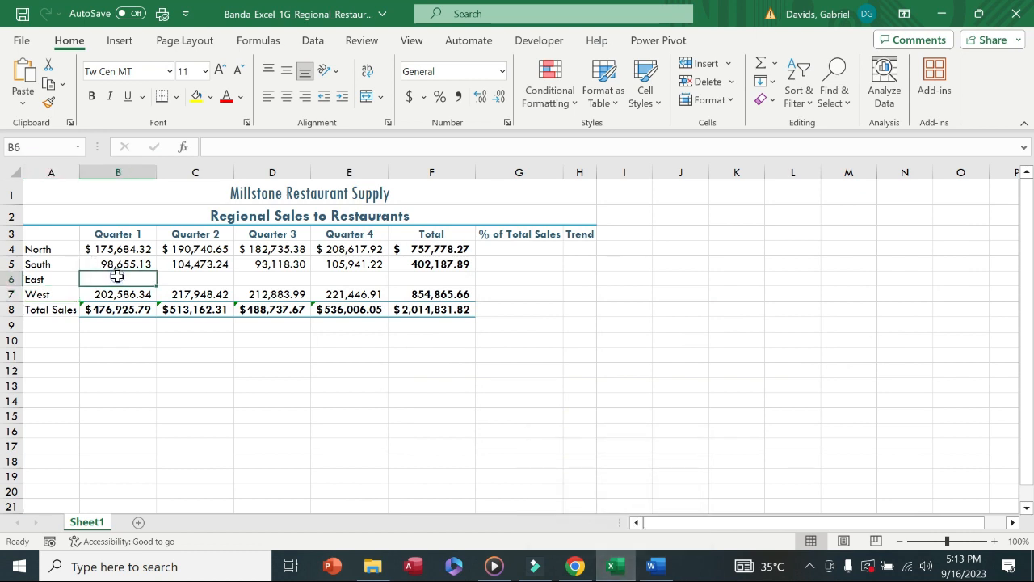
left_click(238, 146)
type("150963.15")
key("Return")
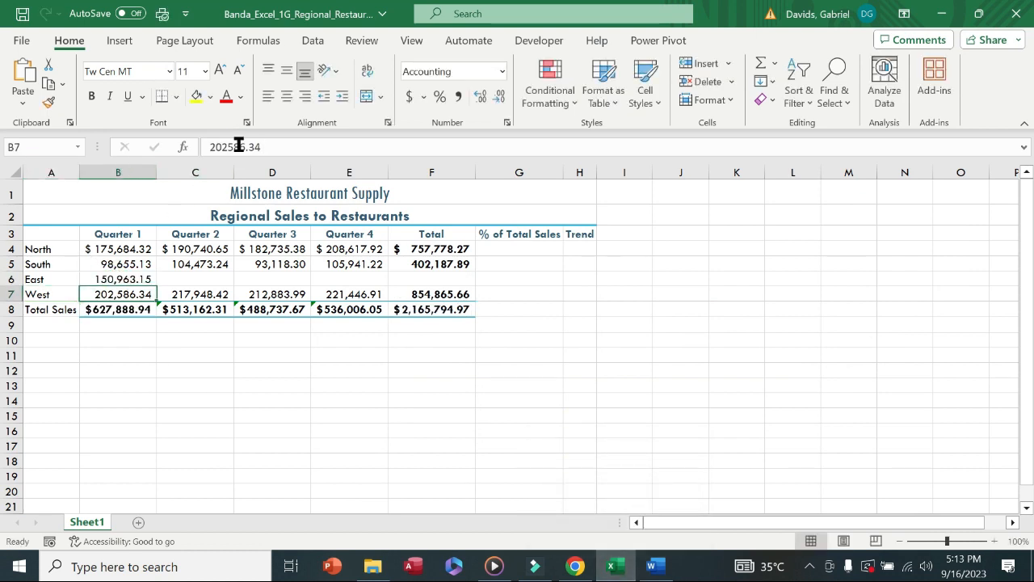
Step: Select the second sales figure in the Word step 8 instruction and enter 168034.53 in cell C6 in Excel
left_click(651, 566)
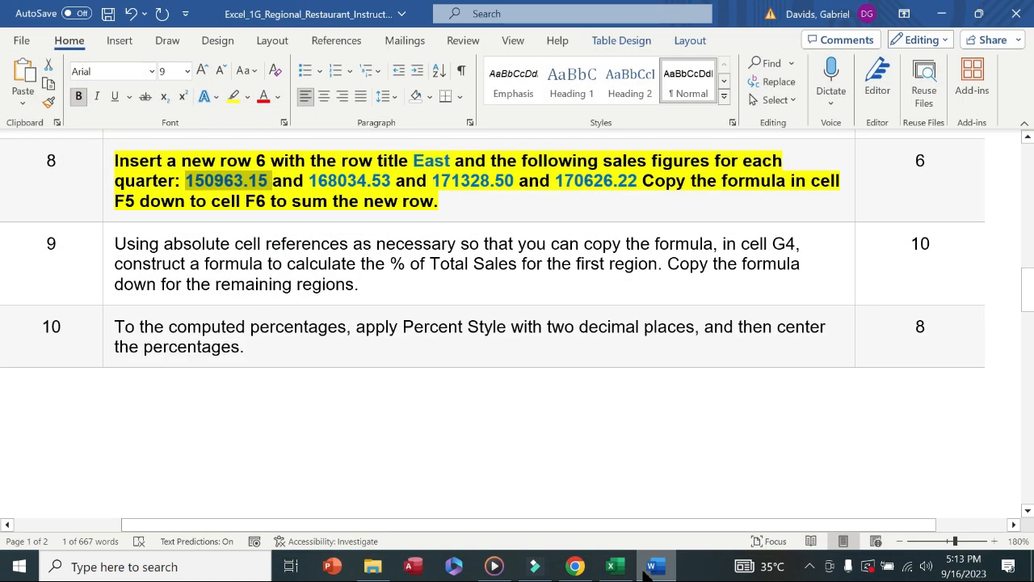
left_click_drag(393, 180, 321, 181)
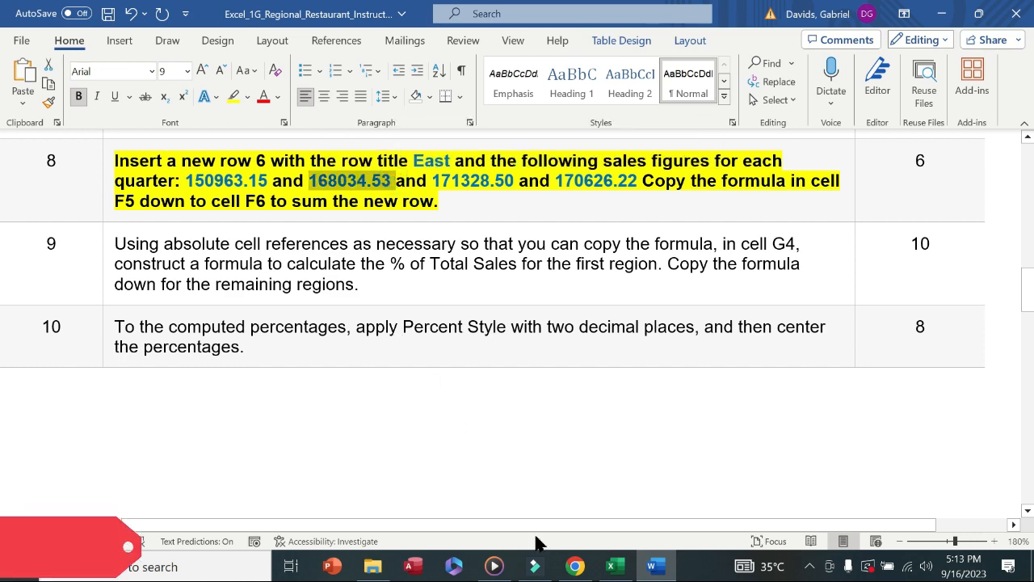
left_click(614, 566)
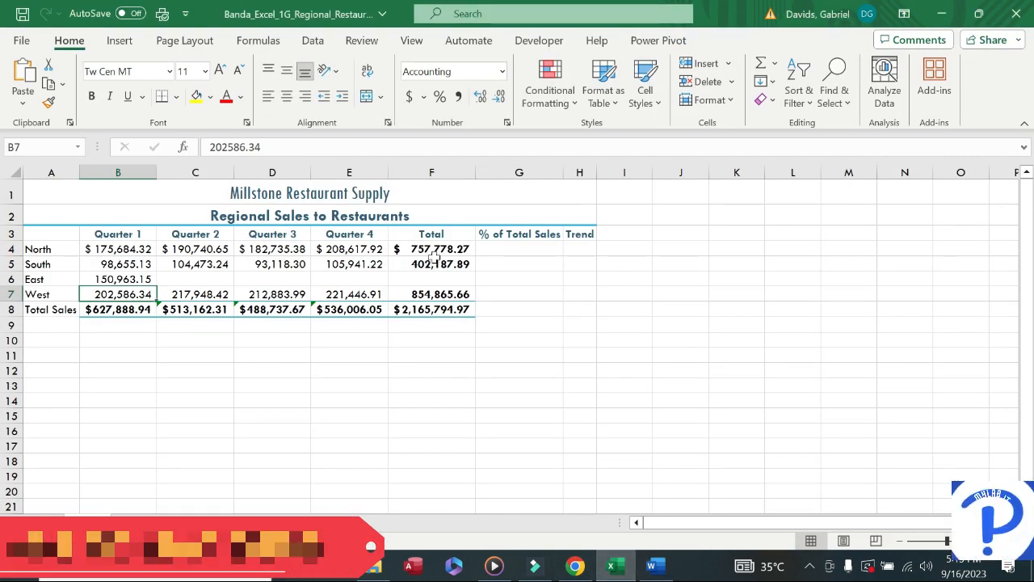
left_click(184, 279)
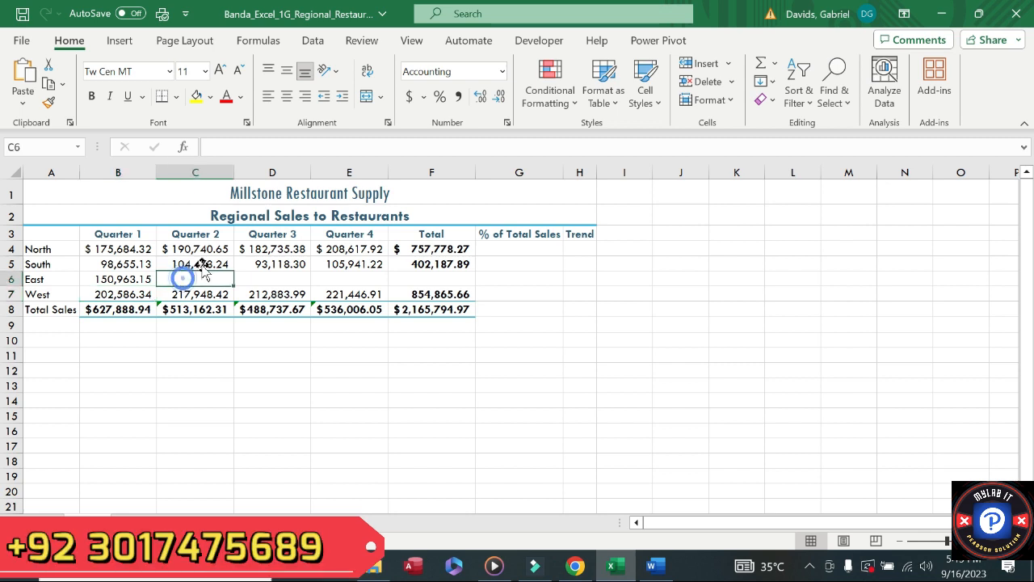
type("168034.53")
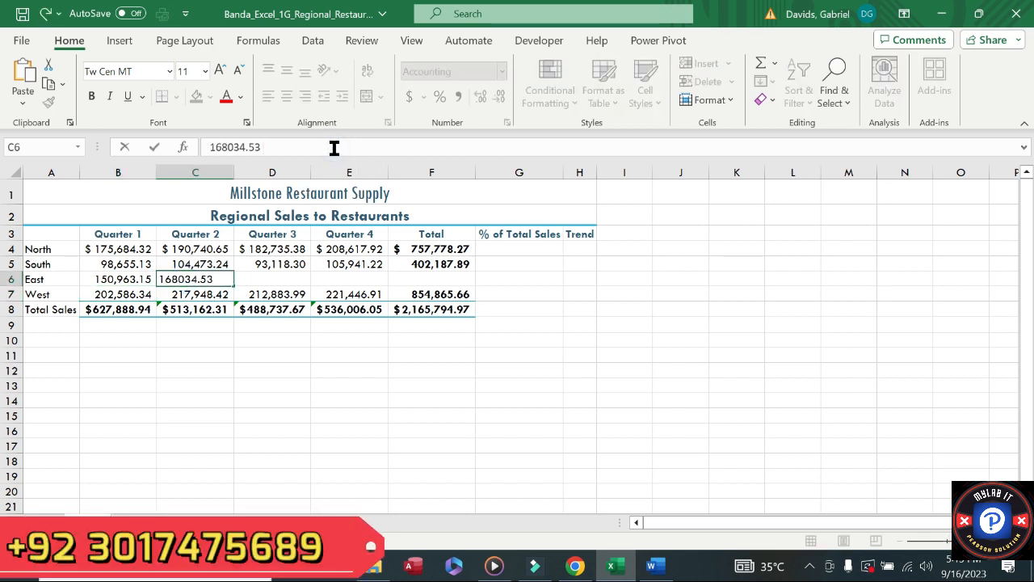
key("Return")
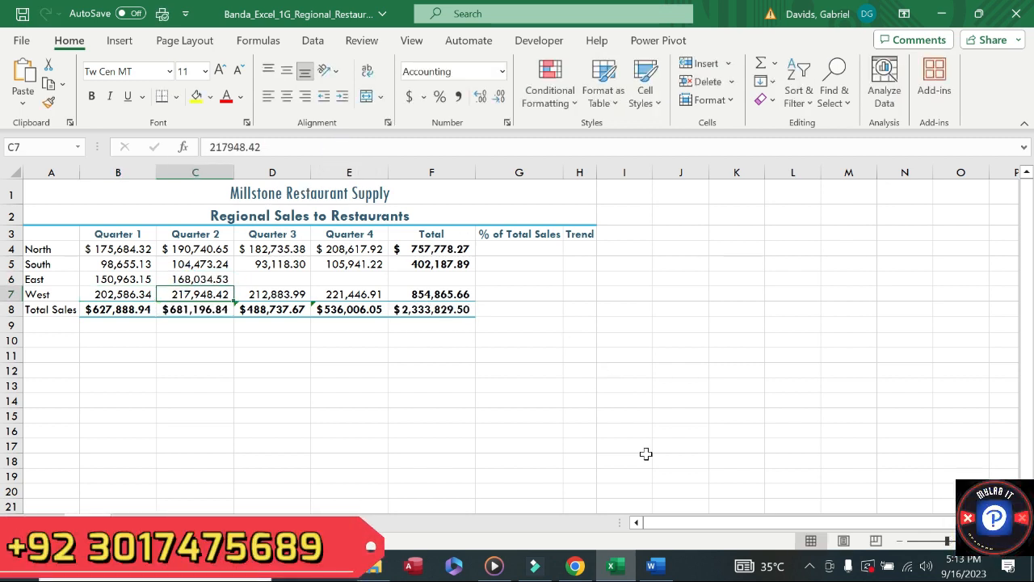
Step: Copy the third sales figure, 171328.50, from the Word step 8 instruction and return to the Excel workbook
left_click(651, 566)
left_click_drag(518, 181, 436, 179)
key("ctrl+c")
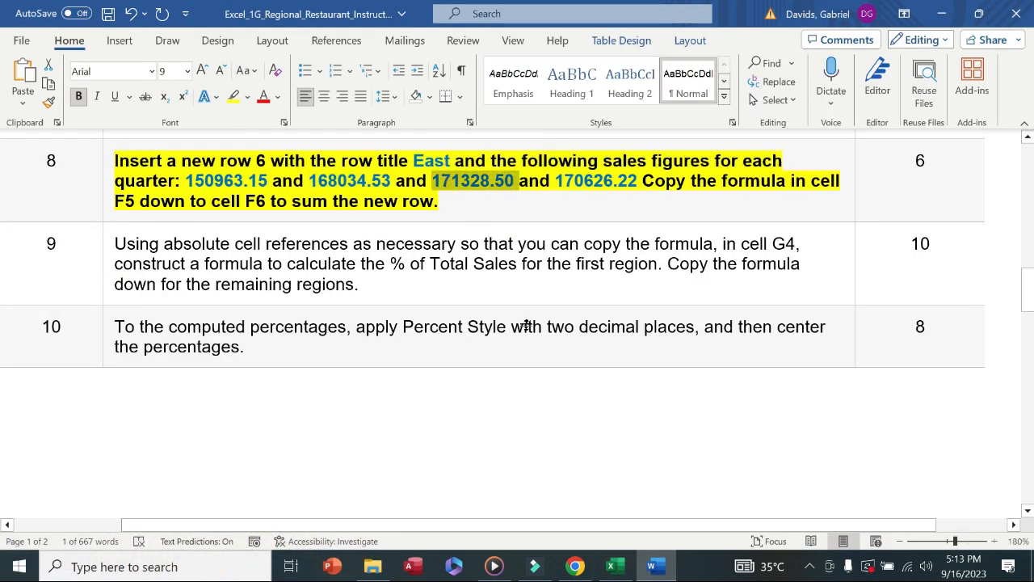
left_click(608, 564)
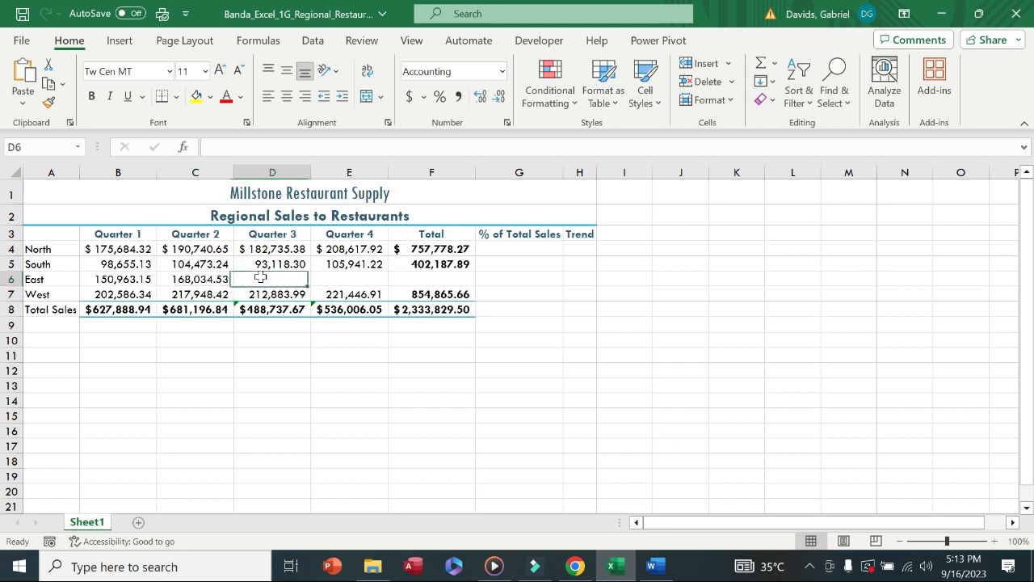
left_click_drag(288, 275, 288, 147)
left_click(292, 147)
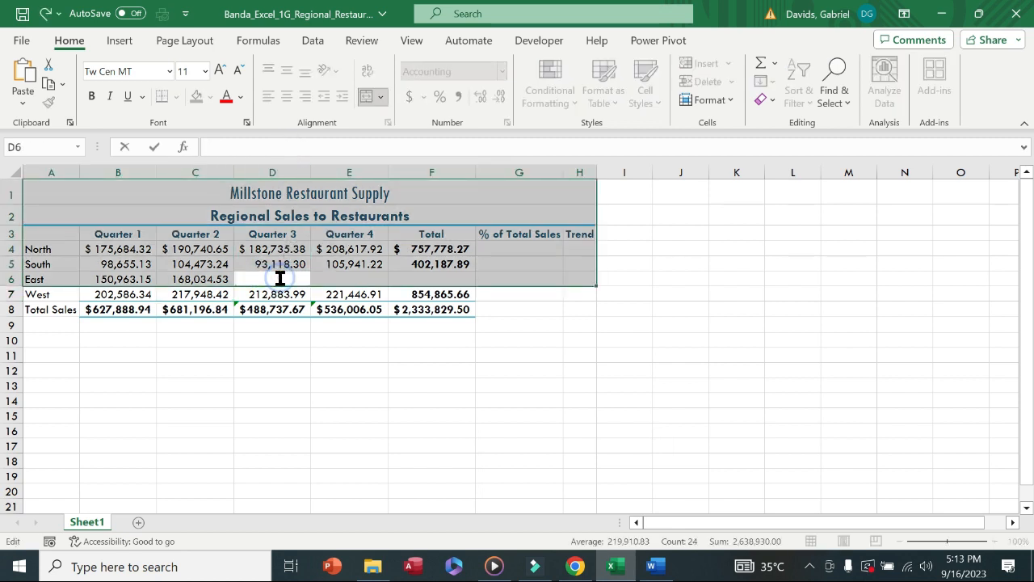
left_click(451, 425)
Step: Paste 171328.50 into cell D6 as the East region's Quarter 3 sales
left_click(292, 275)
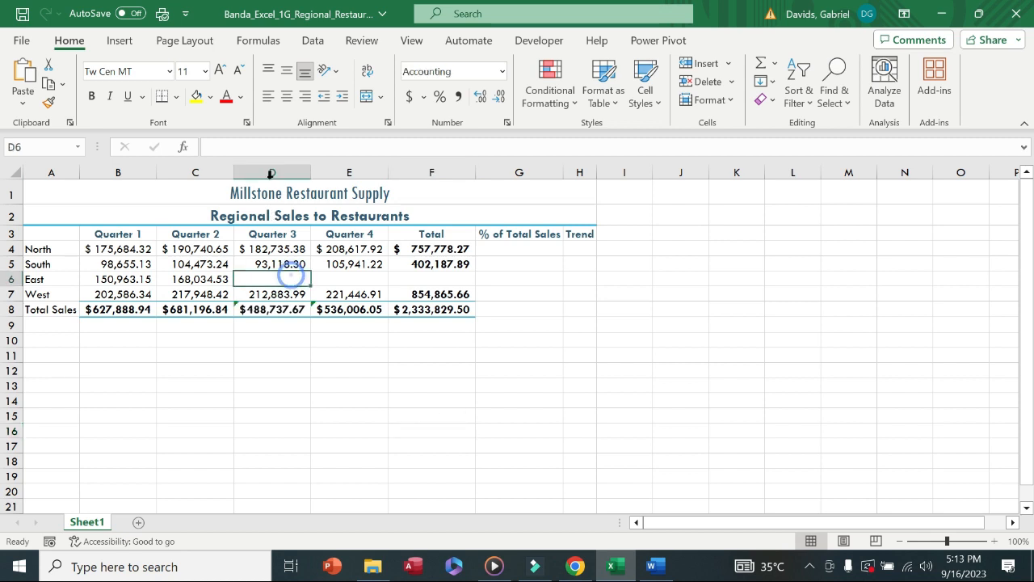
left_click(265, 144)
key("ctrl+v")
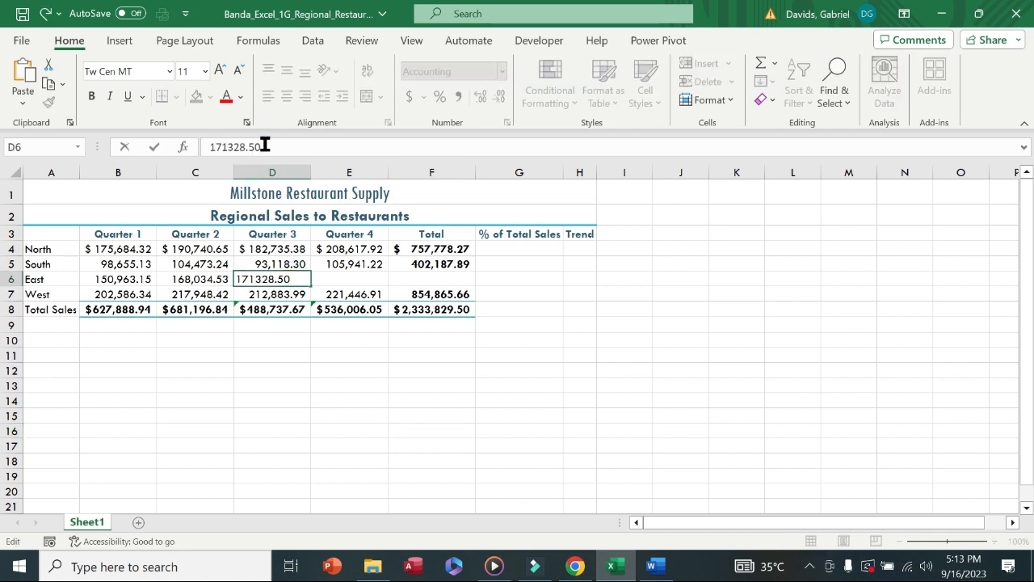
key("Return")
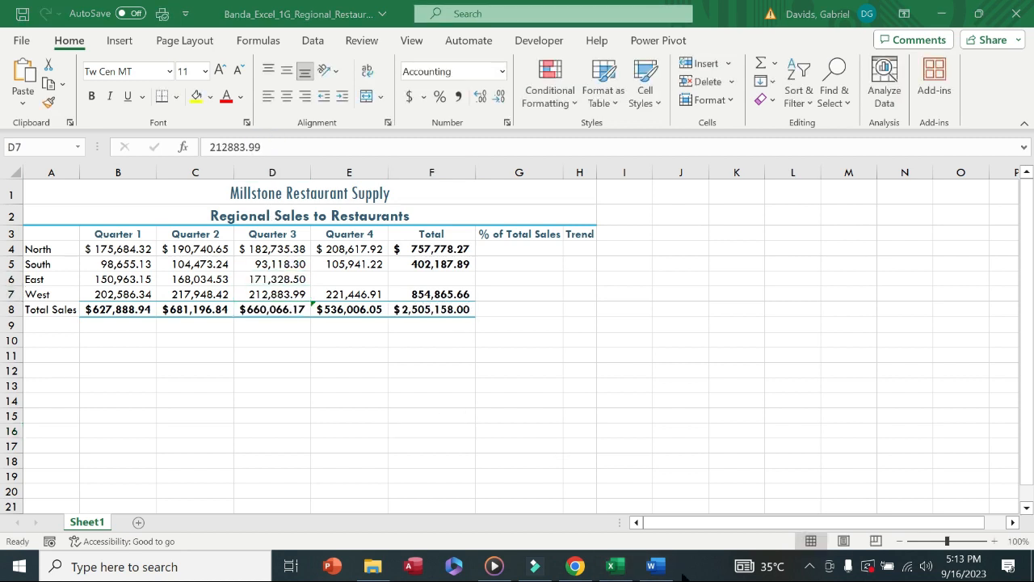
Step: Copy 170626.22 from the Word step 8 instruction and paste it into cell E6 in Excel as East's Quarter 4 sales
left_click(660, 569)
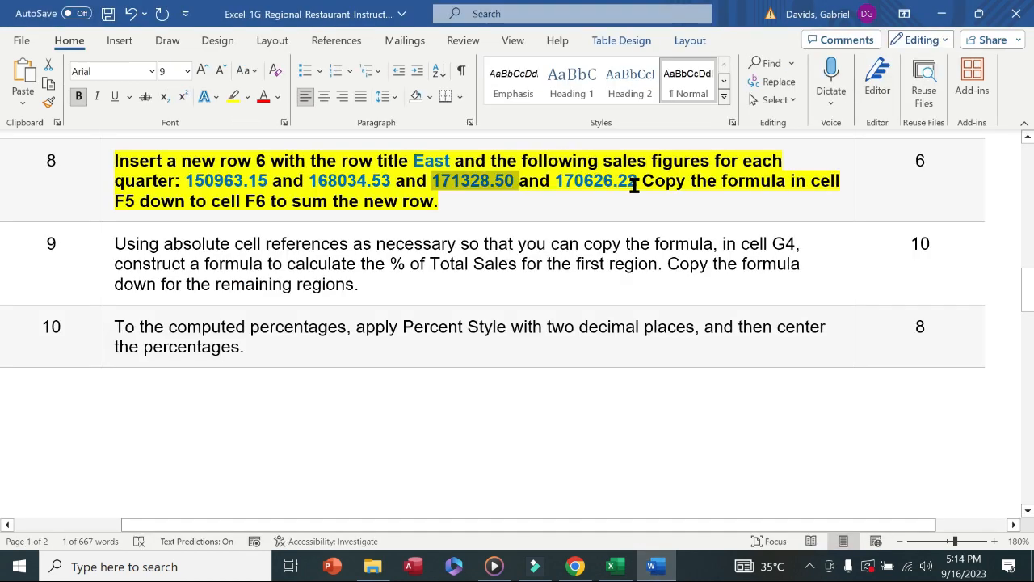
left_click_drag(636, 184, 568, 190)
key("ctrl+c")
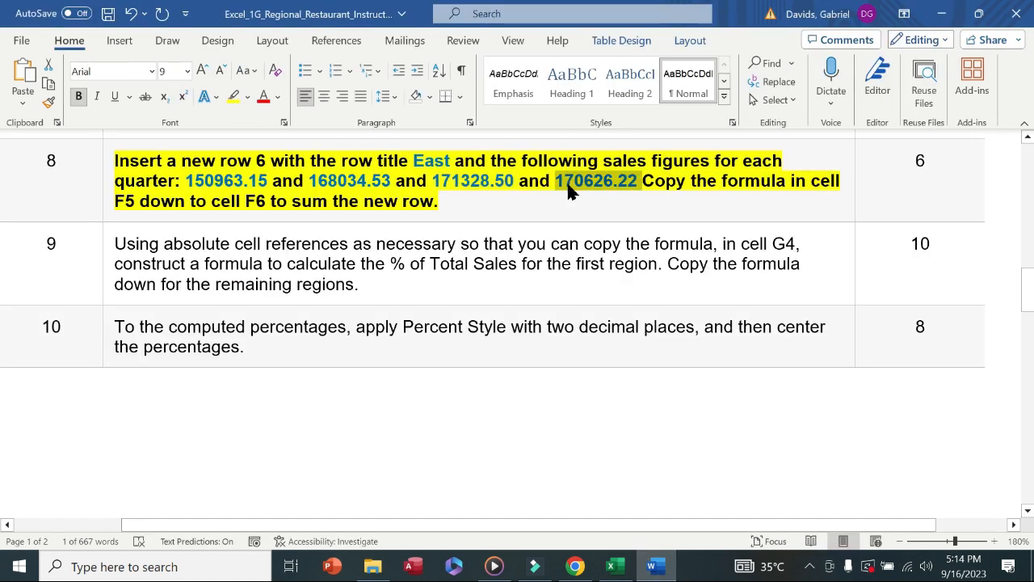
left_click(612, 566)
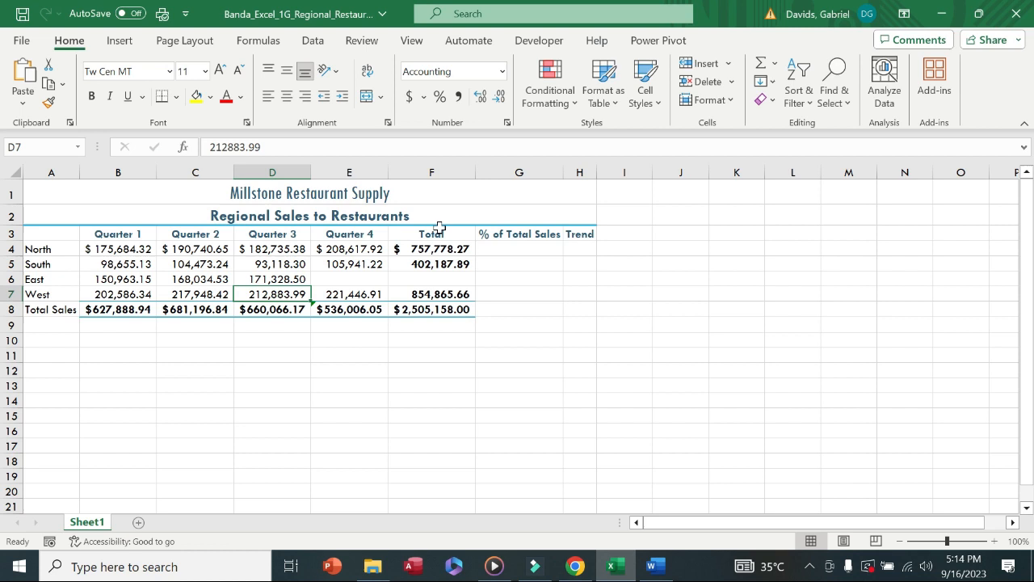
left_click(353, 280)
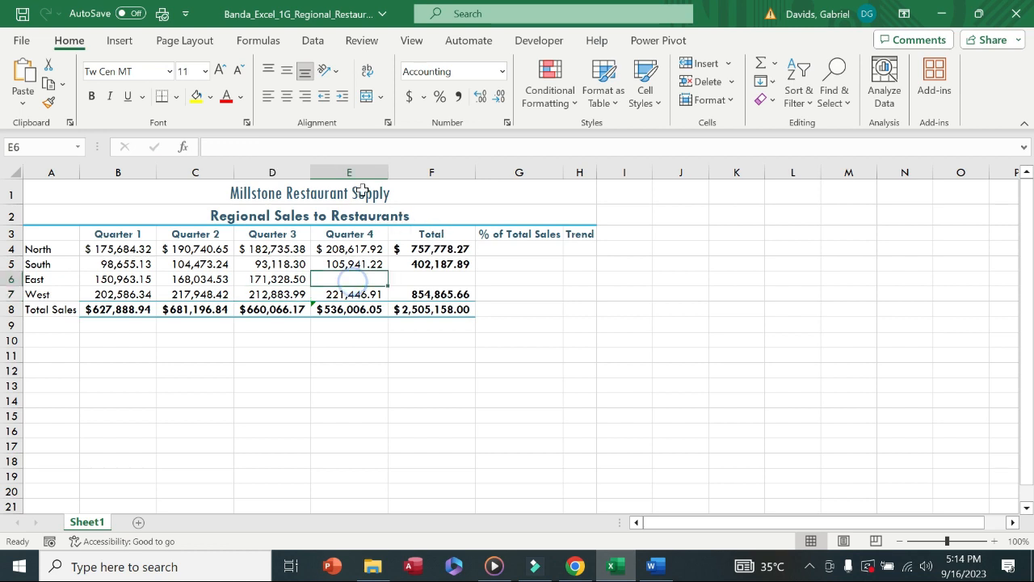
left_click(359, 145)
key("ctrl+v")
key("Return")
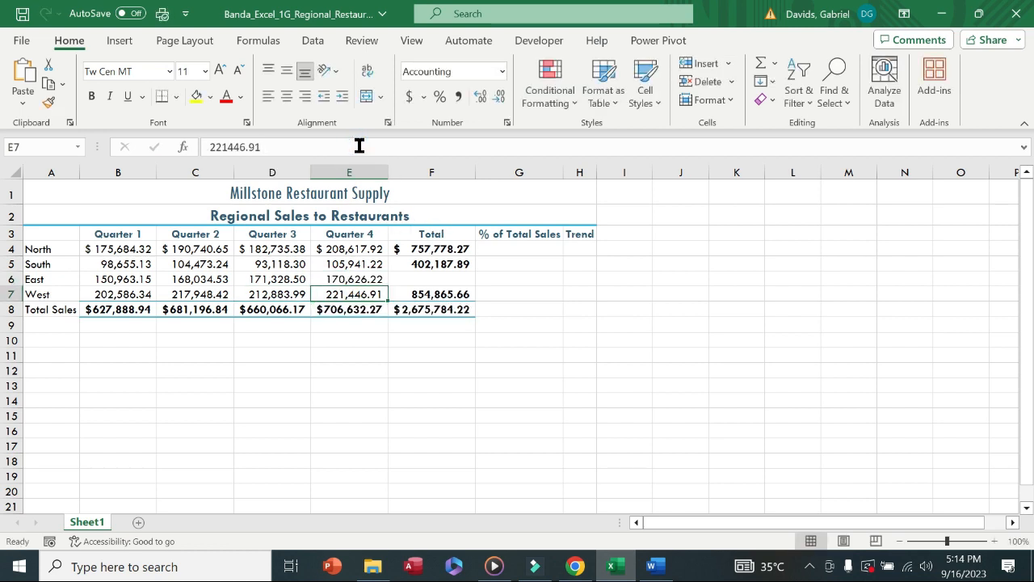
Step: Mark the formula-copying sentence of step 8 in Word and copy the F5 sum formula down to F6 in Excel
left_click(652, 566)
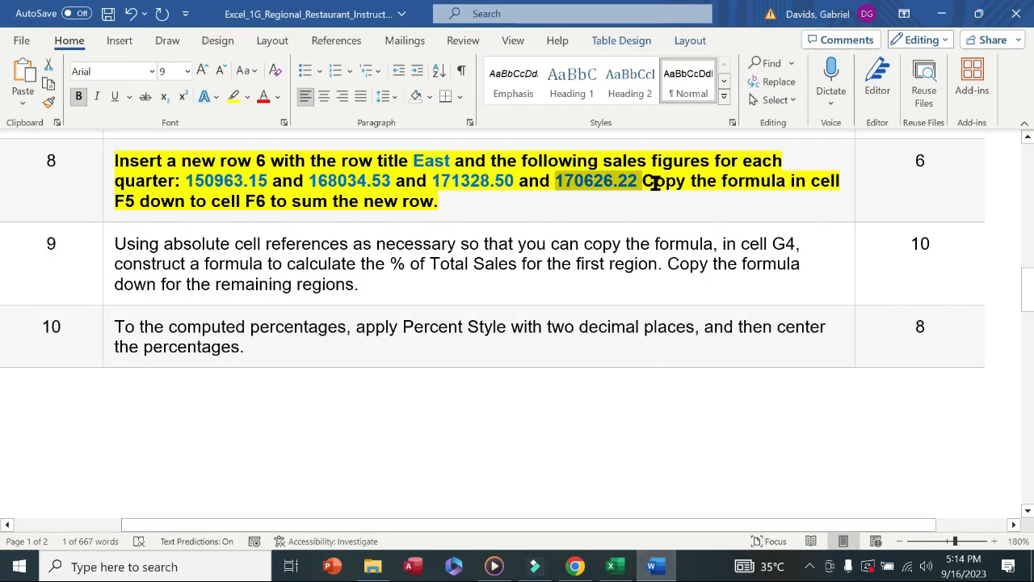
left_click_drag(648, 181, 426, 199)
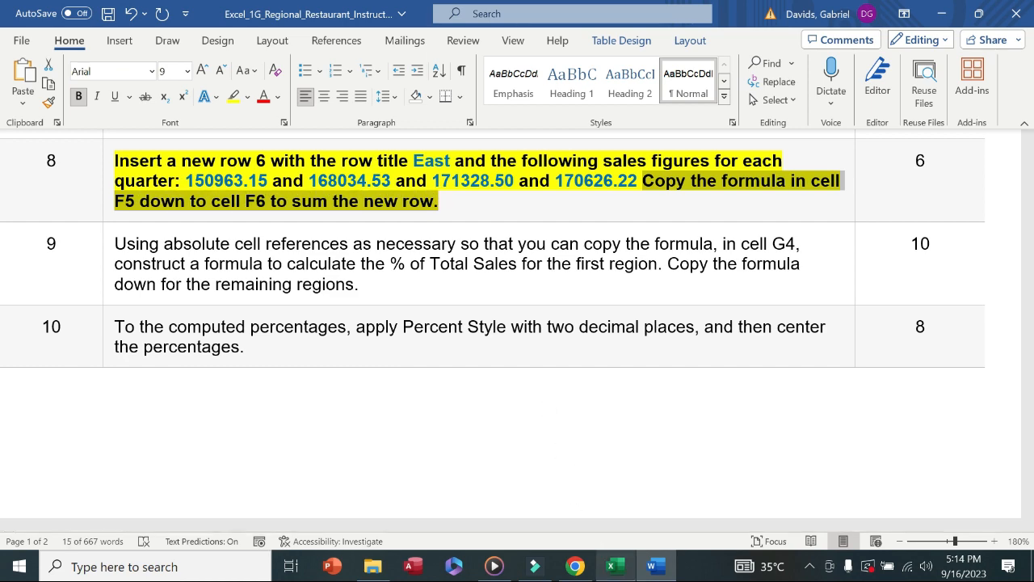
left_click(611, 566)
left_click(438, 265)
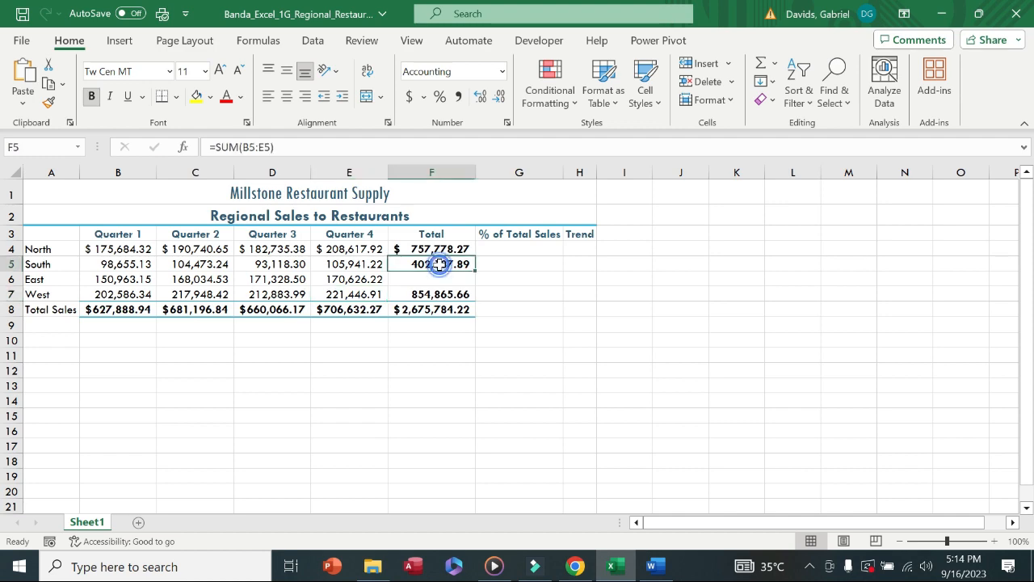
left_click_drag(476, 271, 476, 279)
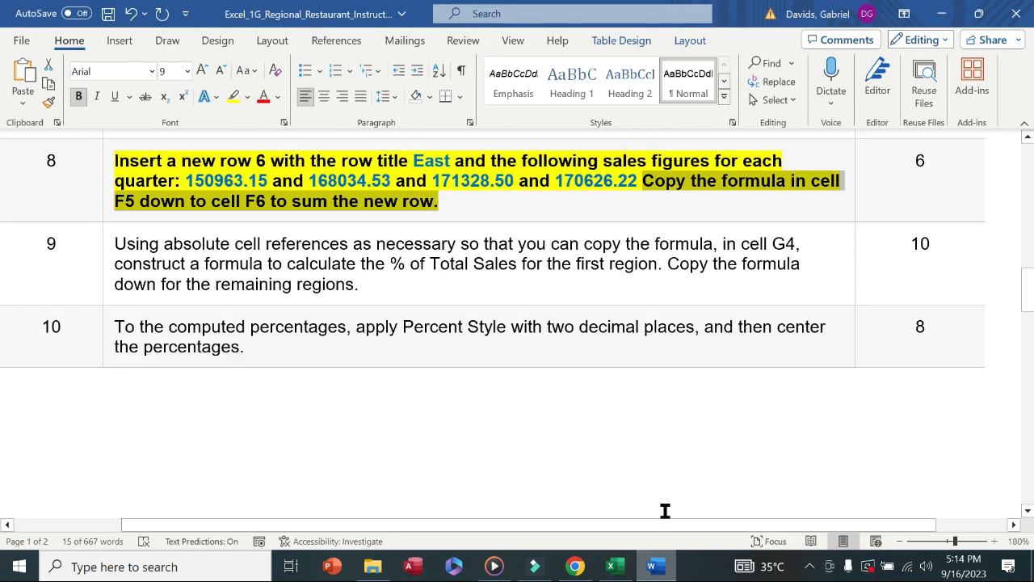
Step: Remove the bold and yellow highlight from the step 8 instruction in Word and select the step 9 instruction text
left_click(651, 567)
left_click(104, 204)
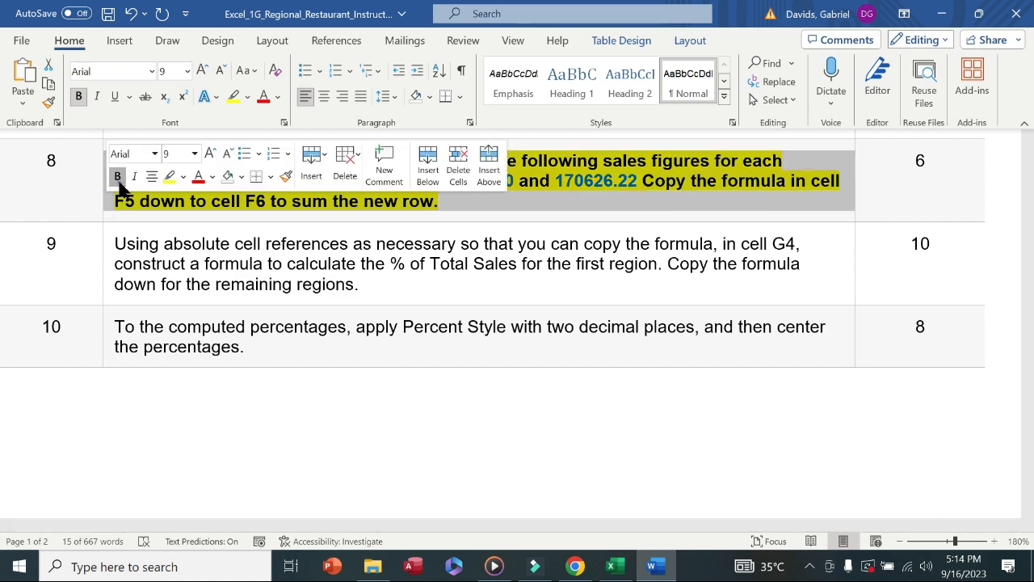
left_click(117, 176)
left_click(168, 176)
left_click(106, 282)
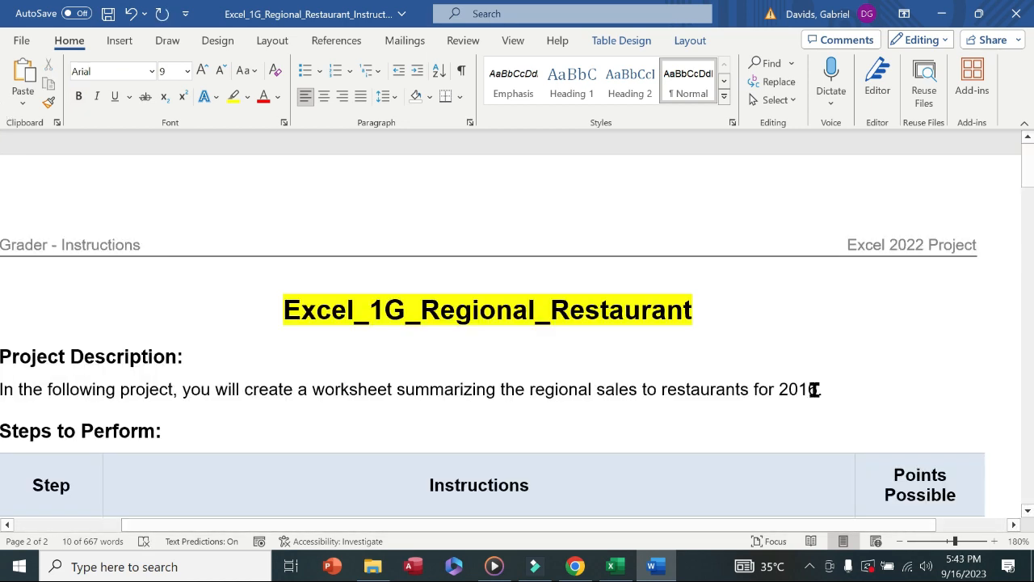
Step: Switch to Excel and look over the finished Millstone Restaurant Supply sales worksheet and its chart
left_click(616, 567)
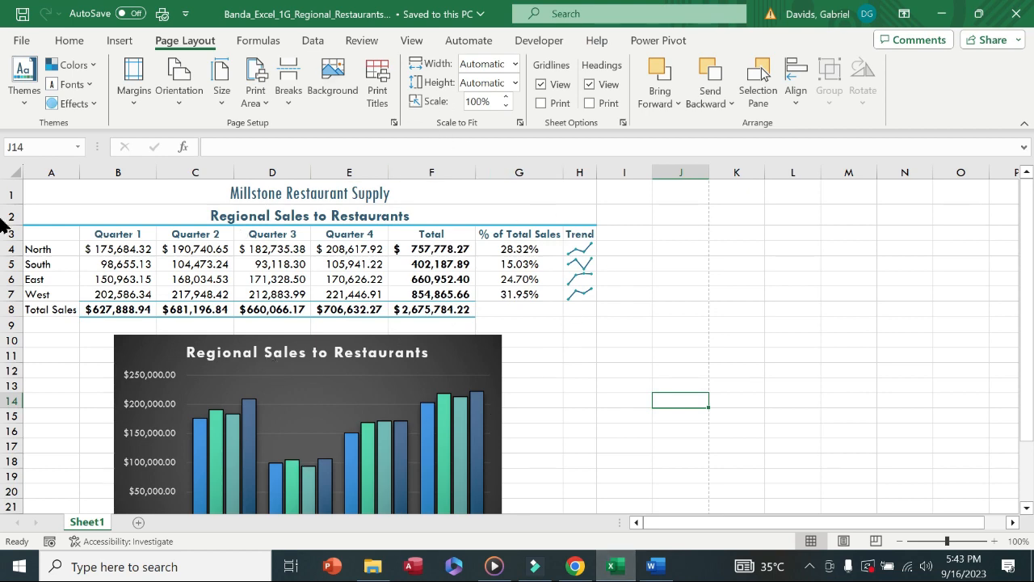
scroll(4, 340, "down", 2)
scroll(4, 339, "up", 2)
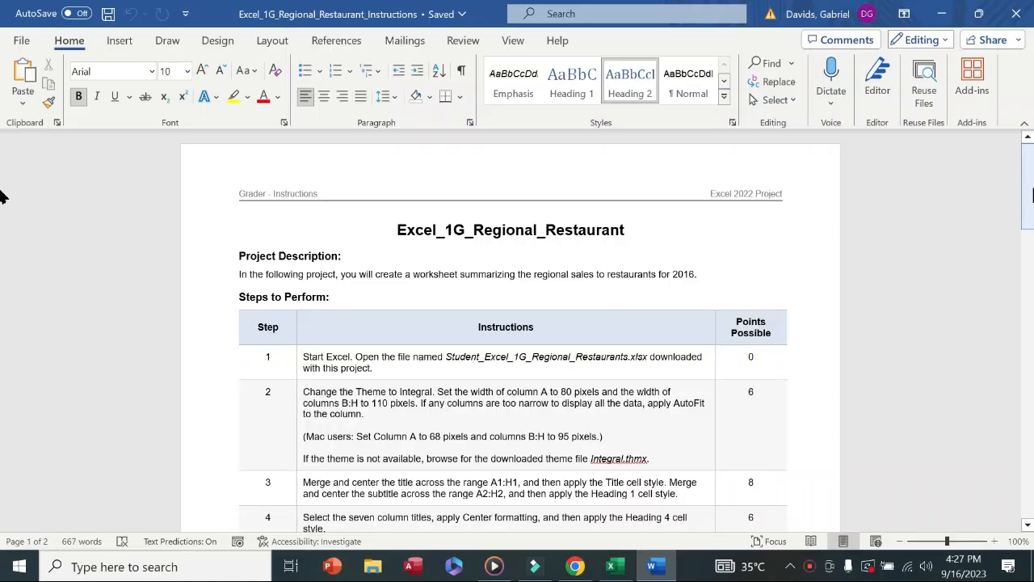
Step: In the Word instructions, highlight the title Excel_1G_Regional_Restaurant in yellow
left_click_drag(1025, 191, 1027, 219)
left_click_drag(3, 218, 2, 178)
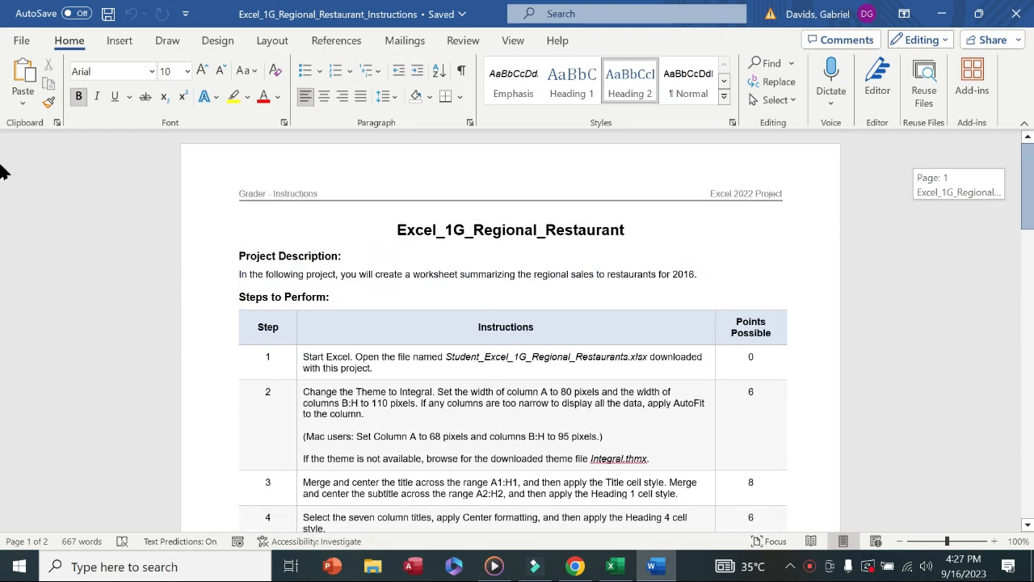
left_click_drag(948, 542, 956, 541)
left_click_drag(785, 524, 898, 536)
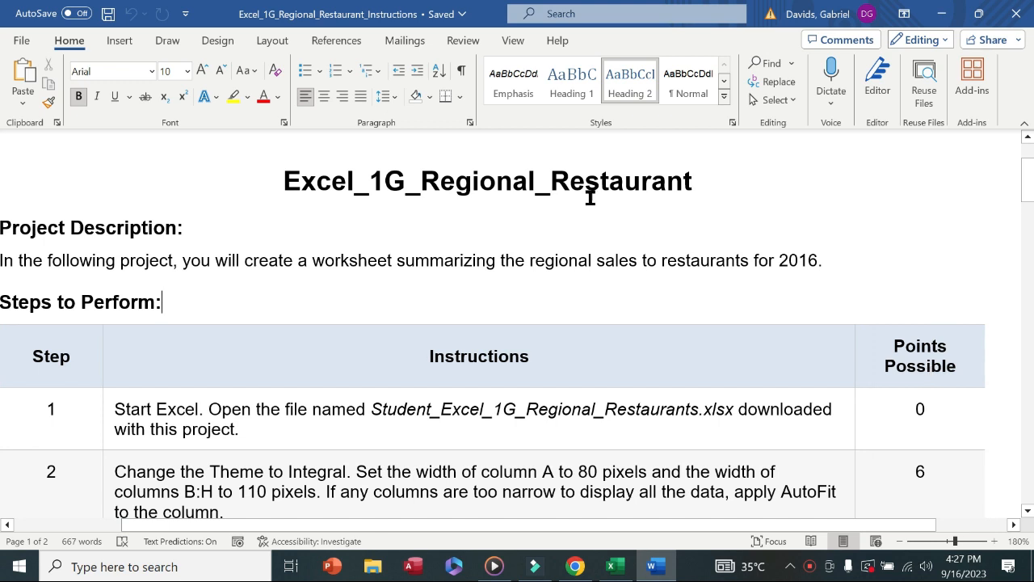
left_click_drag(1033, 178, 1025, 144)
left_click_drag(722, 301, 592, 300)
left_click(358, 284)
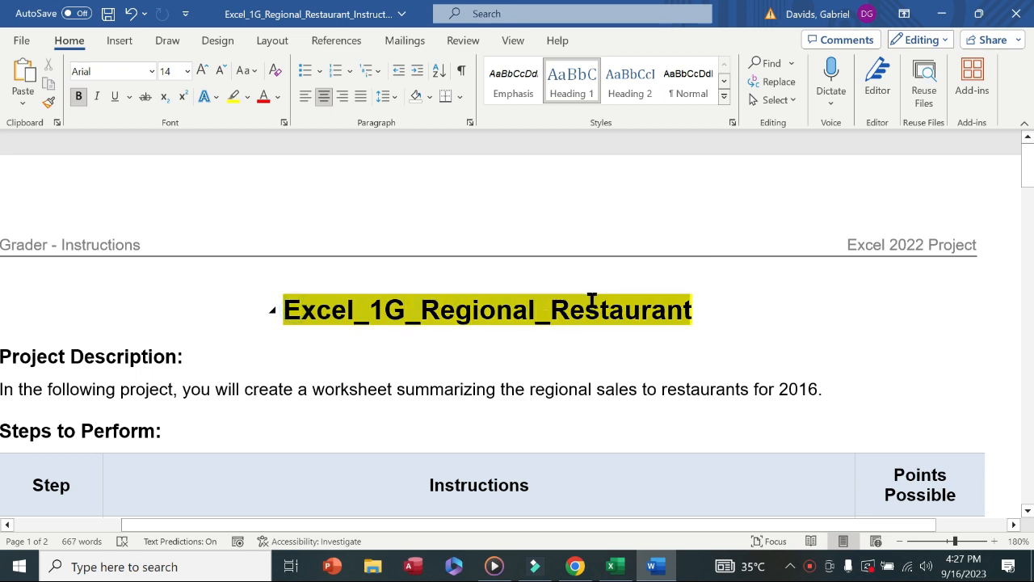
left_click(788, 301)
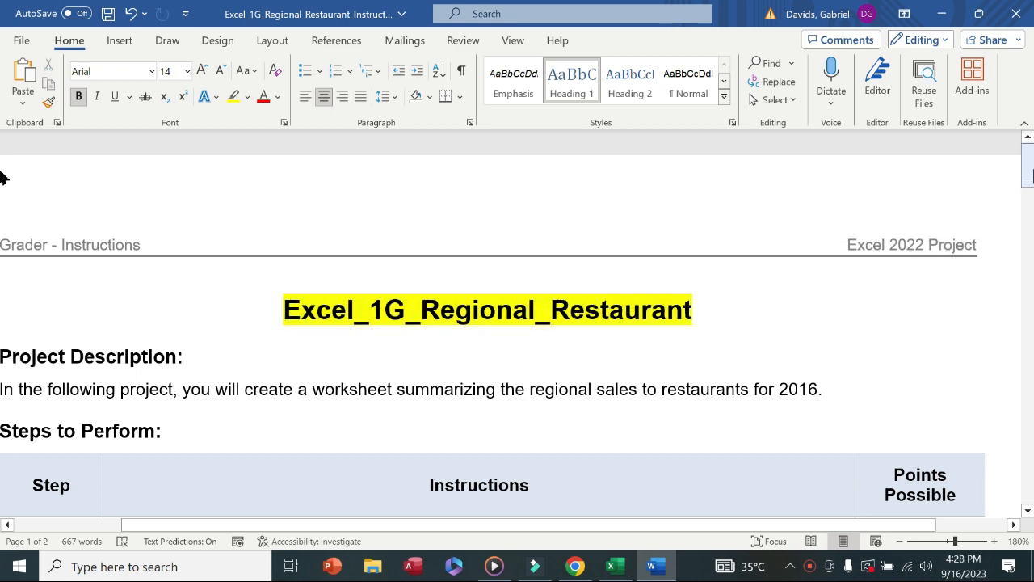
Step: Highlight the step 1 instruction in yellow in Word and switch to the opened restaurant sales workbook in Excel
scroll(0, 177, "down", 5)
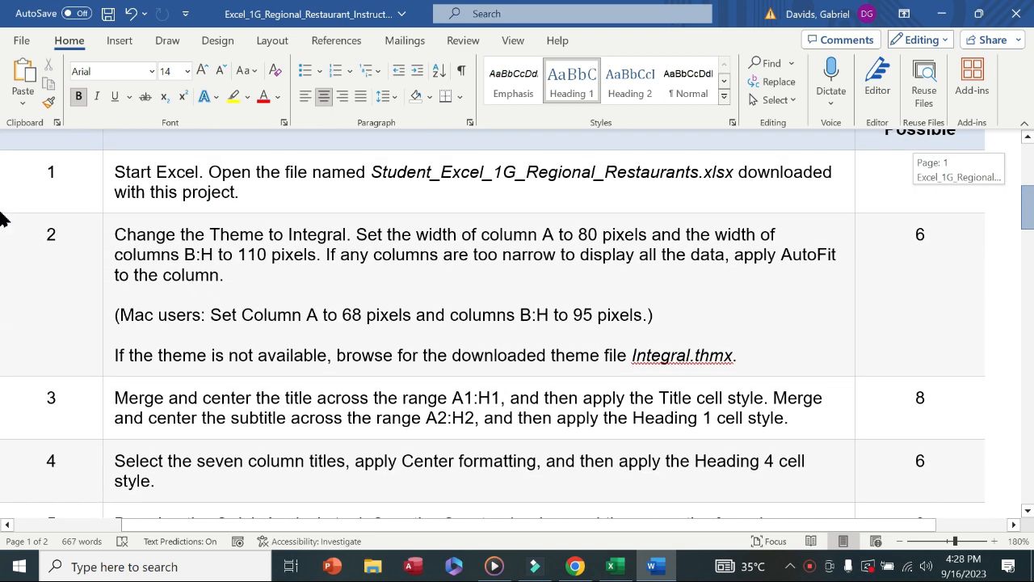
left_click(104, 197)
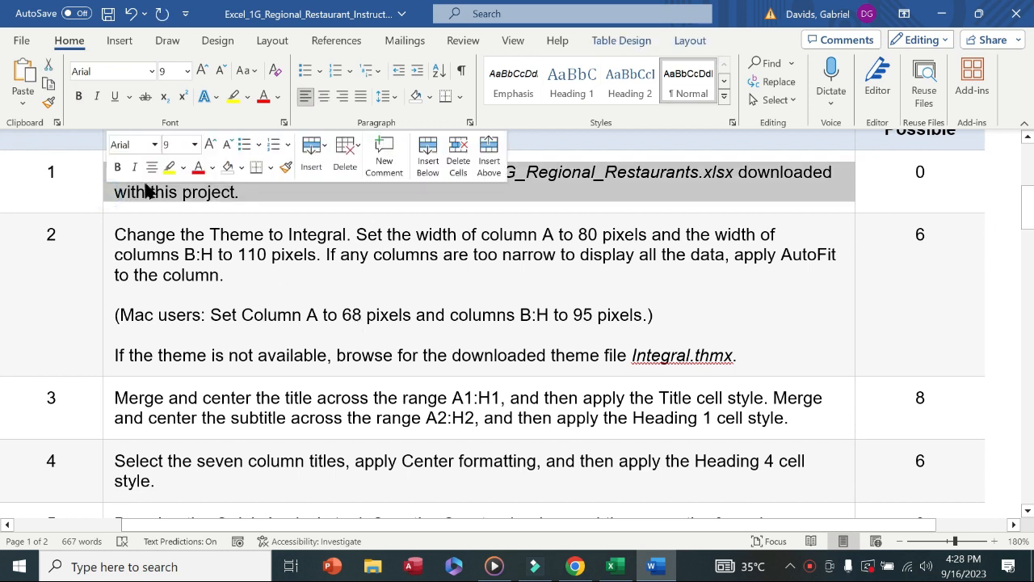
left_click(166, 171)
left_click(73, 194)
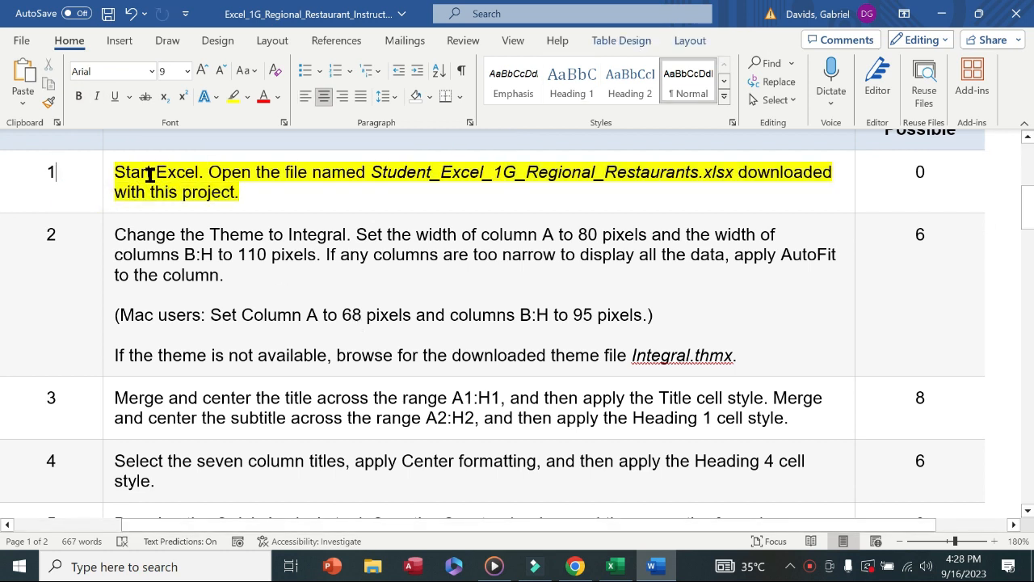
left_click_drag(118, 172, 172, 206)
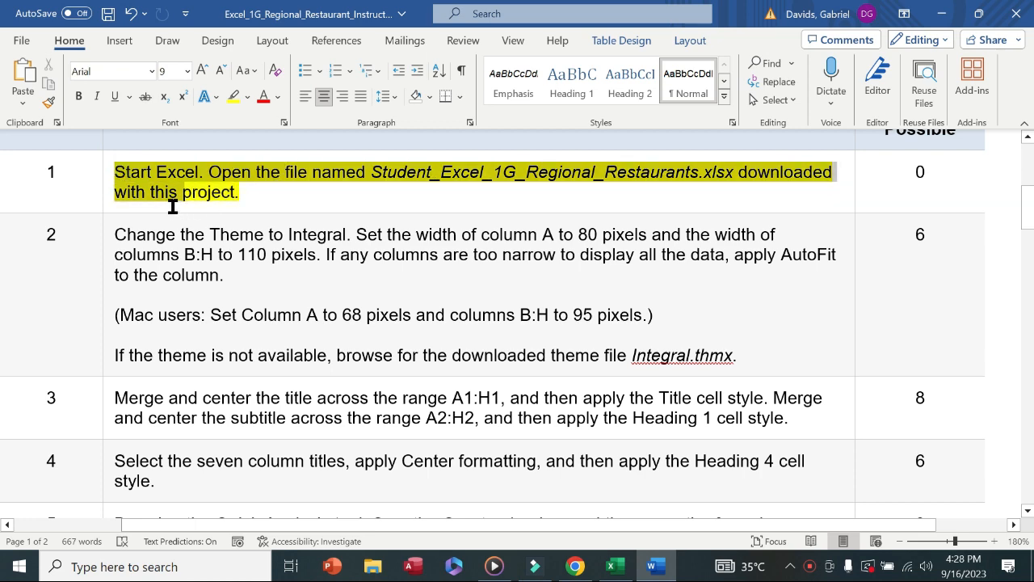
left_click(612, 567)
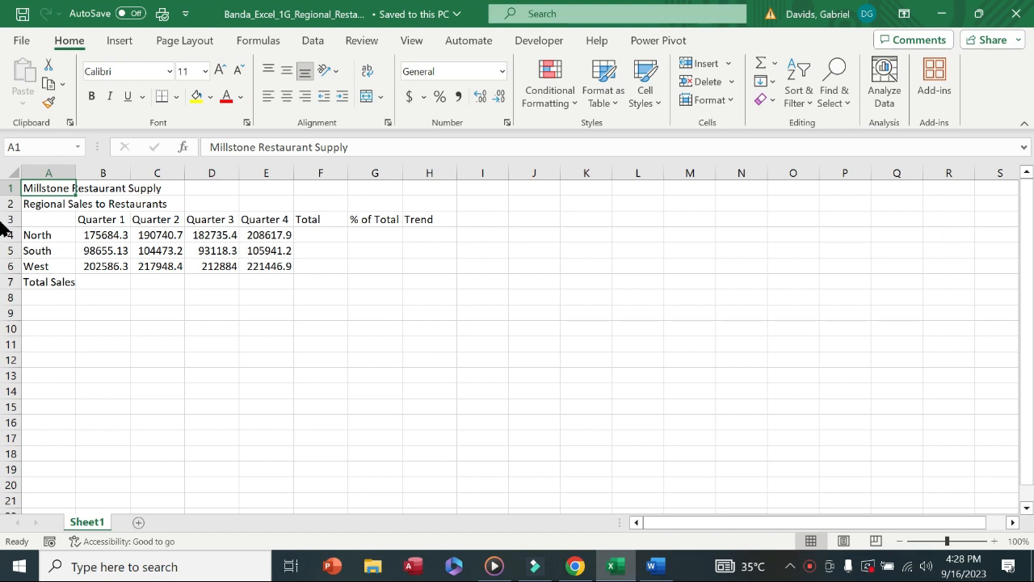
Step: Back in Word, clear the highlight from step 1 and make the step 2 instruction bold with yellow highlighting
left_click(653, 566)
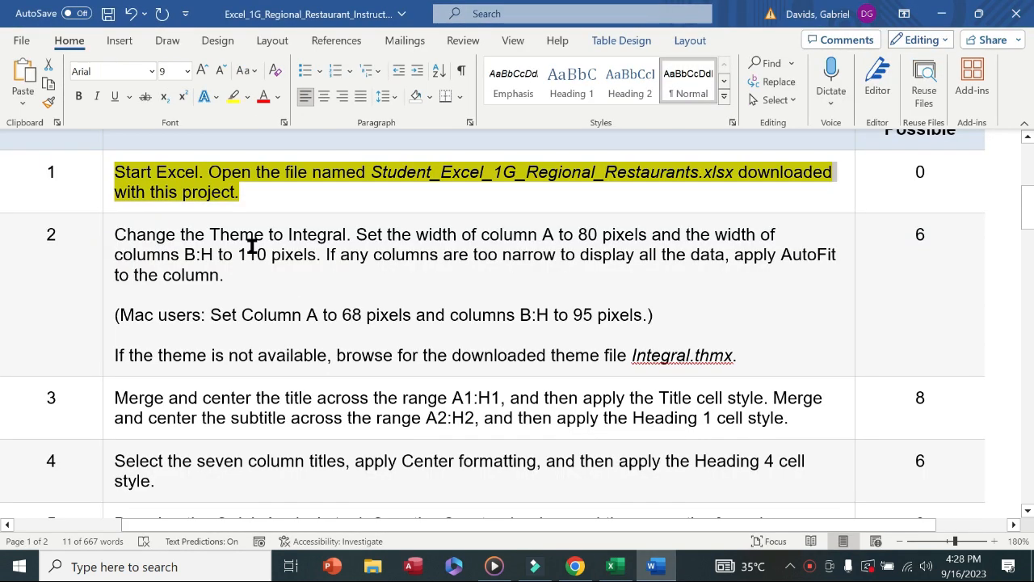
left_click(102, 195)
left_click(167, 165)
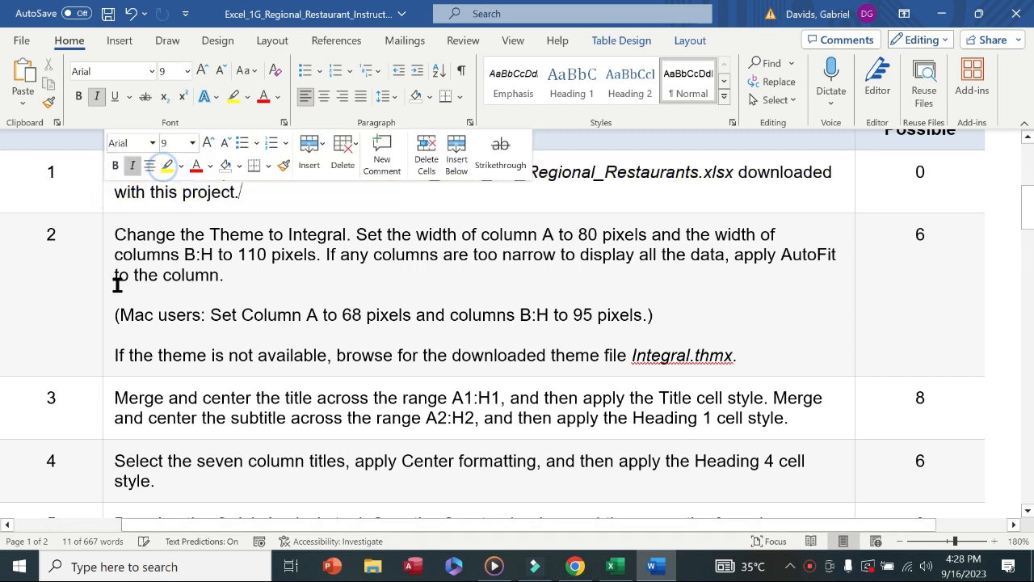
left_click(105, 282)
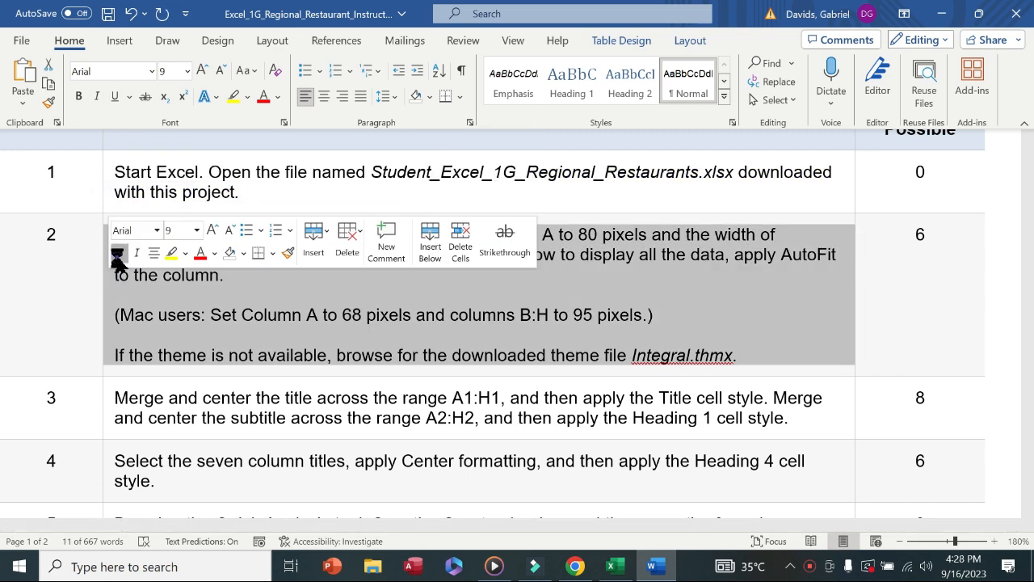
left_click(120, 253)
left_click(169, 253)
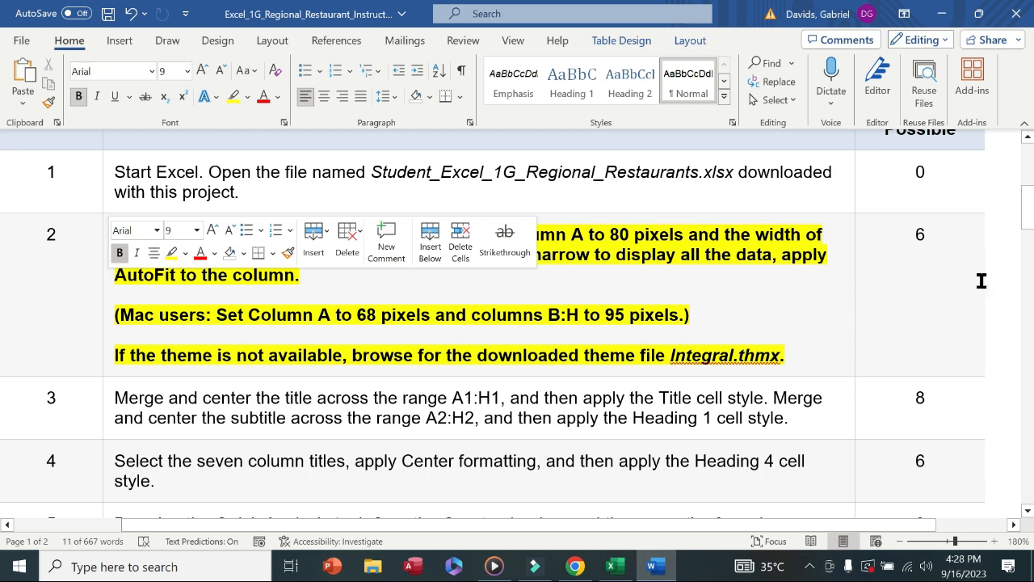
Step: Mark the theme sentence of step 2 in Word and apply the Integral theme to the Excel workbook
left_click_drag(1025, 222, 1025, 231)
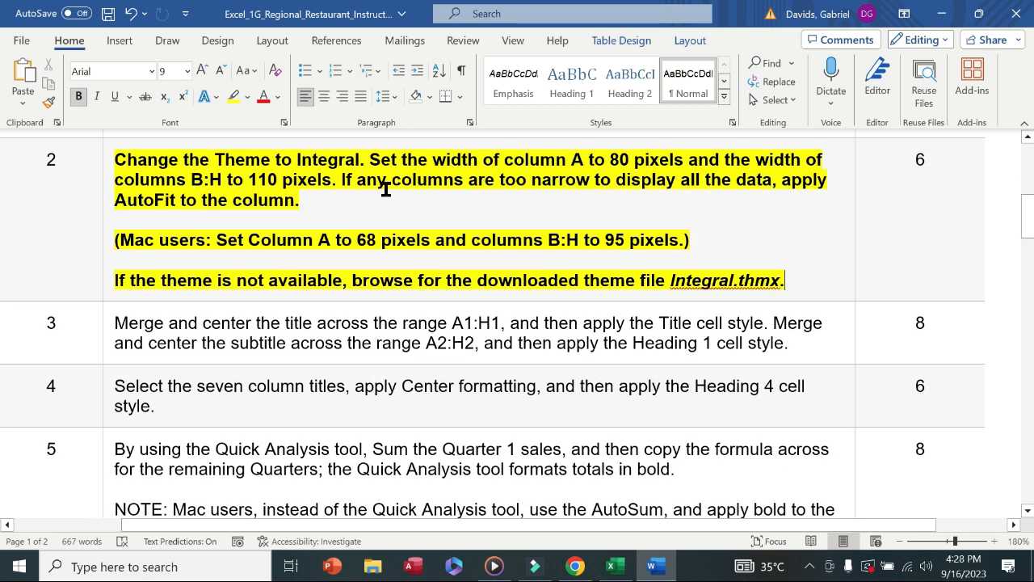
left_click_drag(118, 159, 360, 159)
left_click(612, 565)
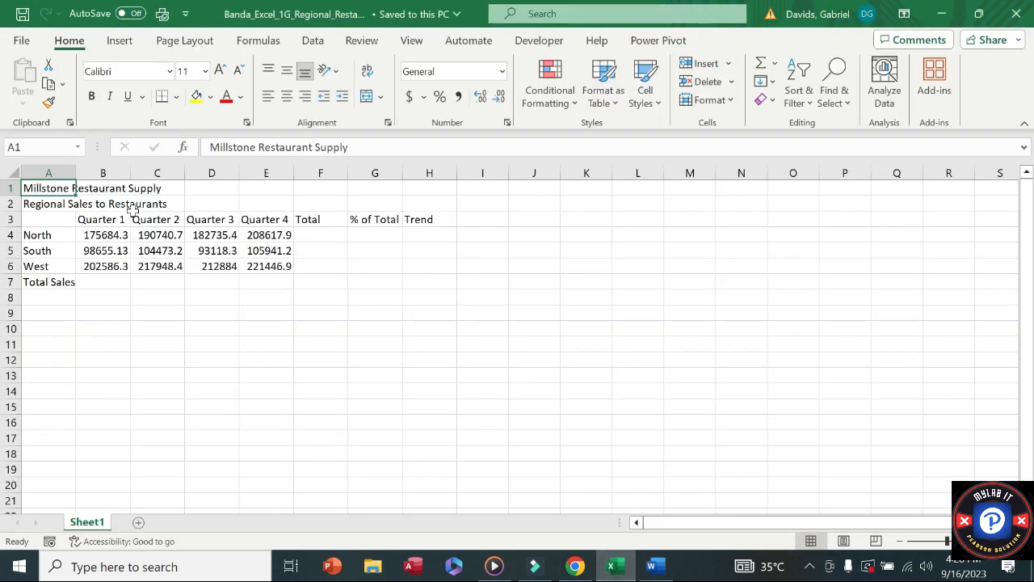
left_click(119, 42)
left_click(173, 46)
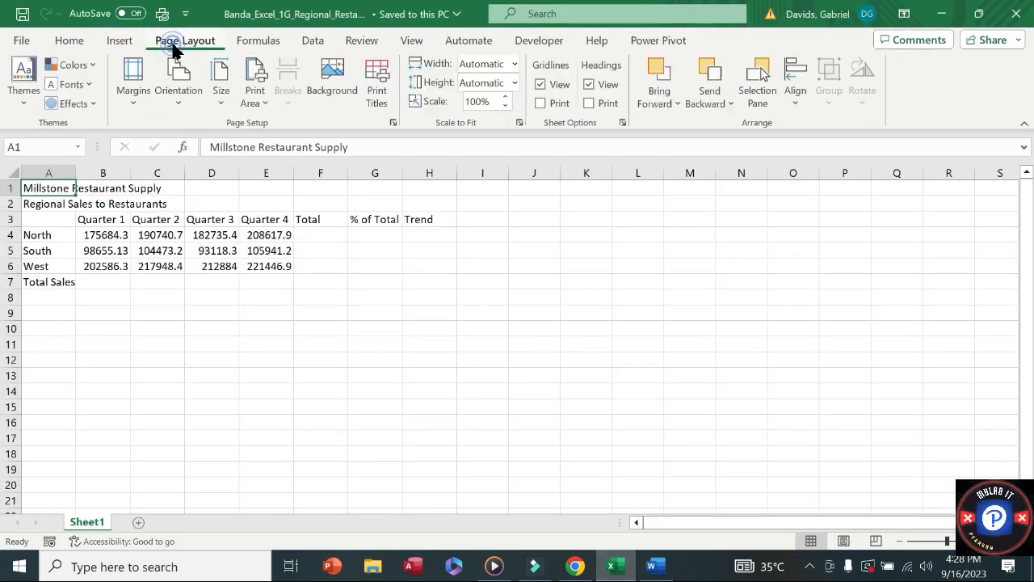
left_click(21, 97)
left_click(226, 173)
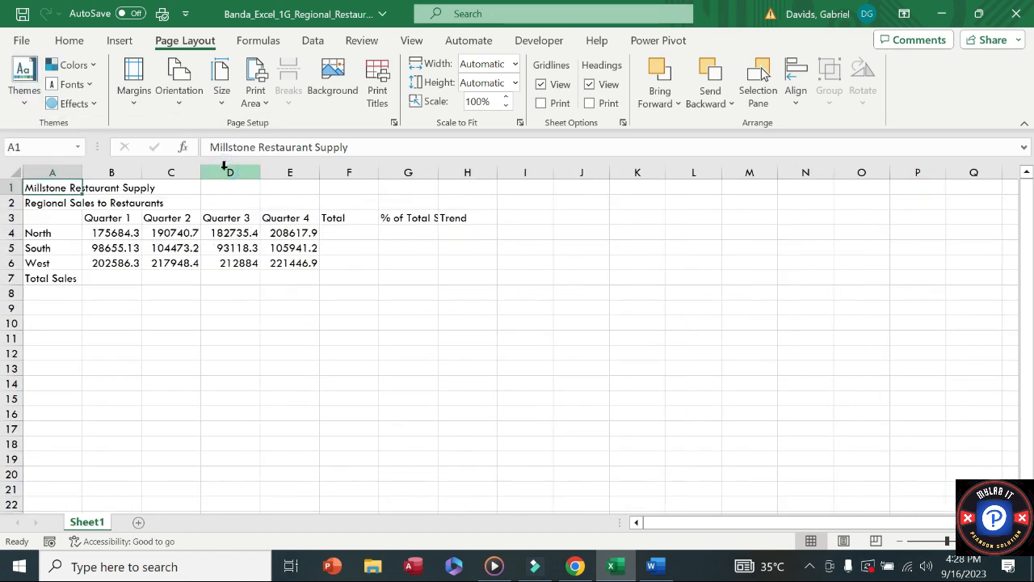
Step: Mark the column A width requirement of step 2 in Word and set column A to 80 pixels in Excel
left_click(651, 566)
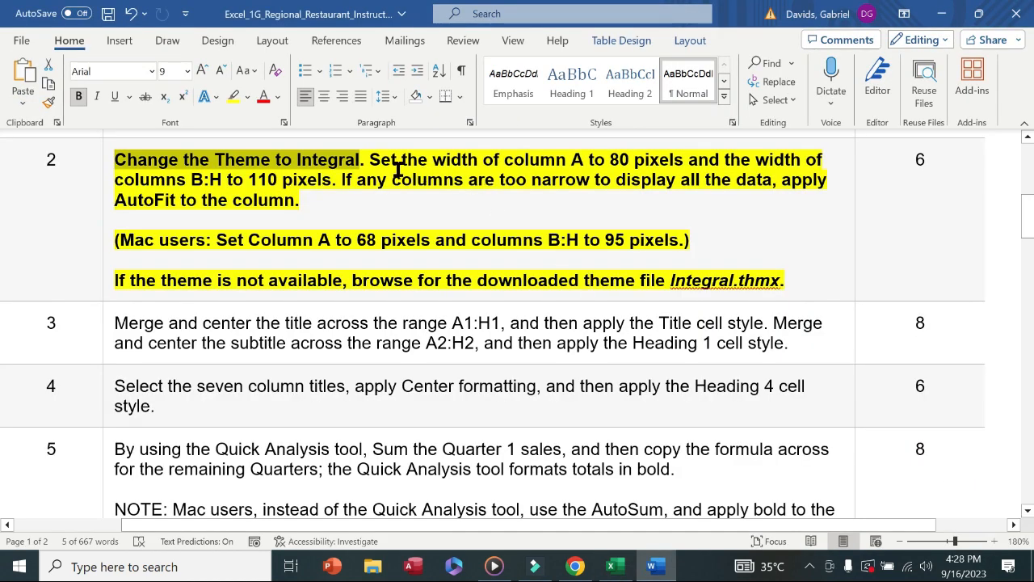
left_click_drag(378, 159, 670, 160)
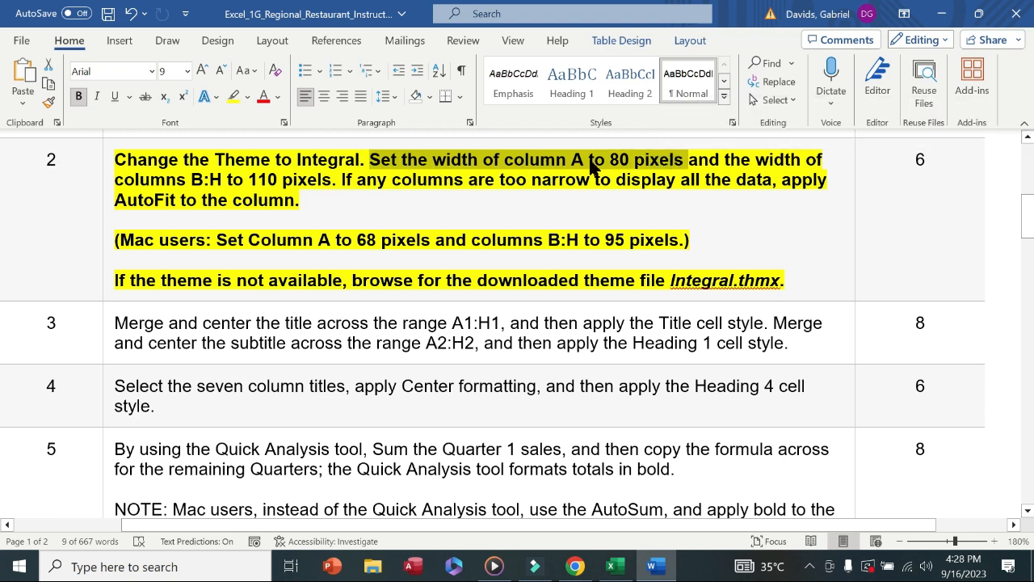
left_click(611, 566)
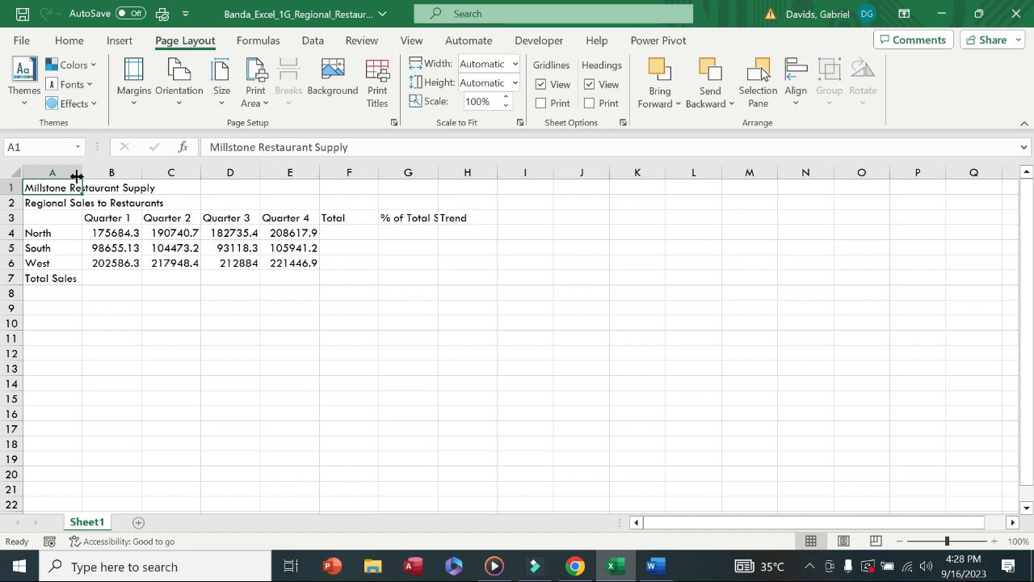
left_click_drag(80, 176, 66, 177)
Step: Mark the 110-pixel width requirement for columns B:H in Word and select columns B through H in Excel
left_click(652, 566)
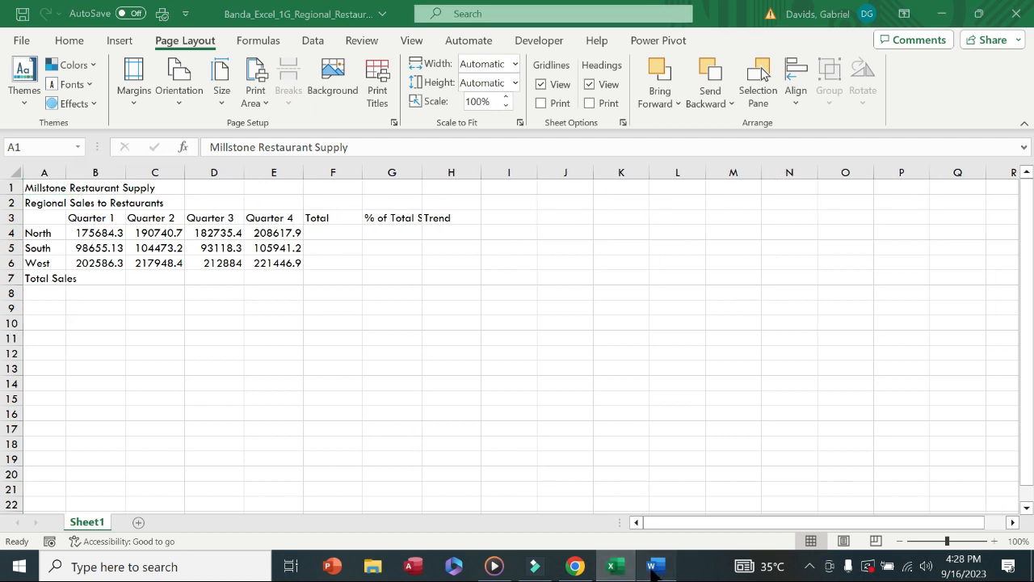
left_click_drag(696, 159, 331, 174)
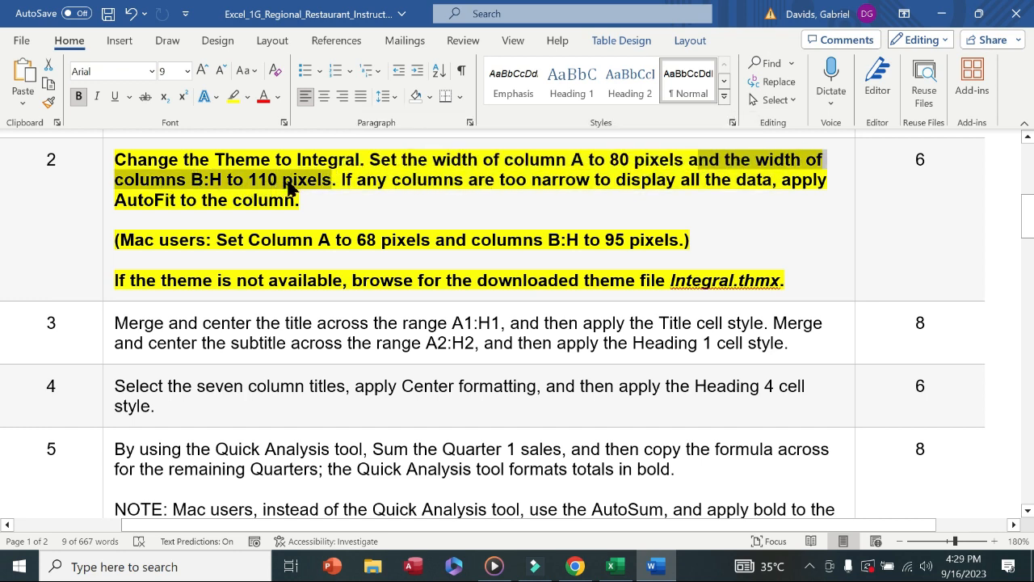
left_click(612, 566)
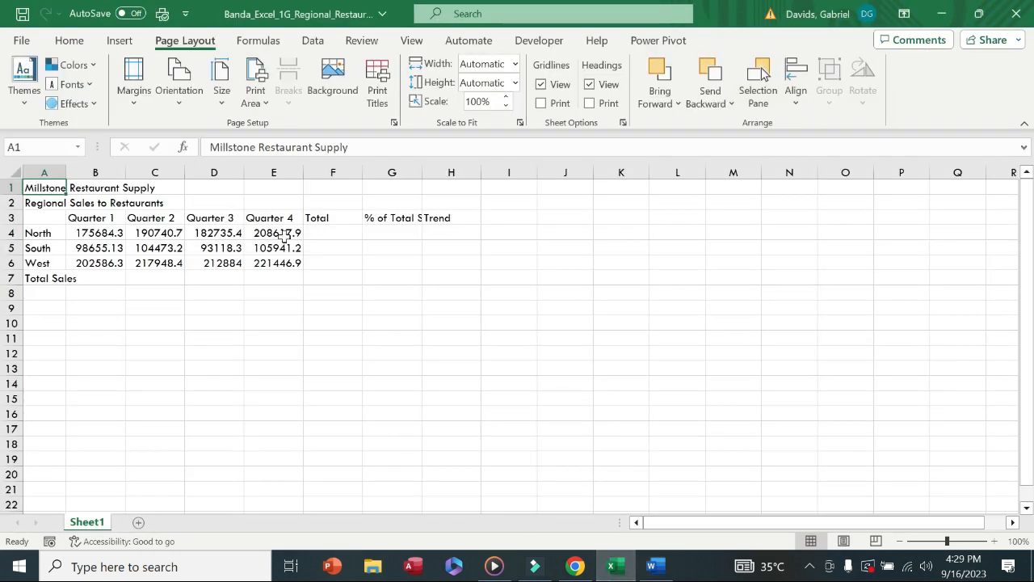
left_click_drag(102, 172, 482, 173)
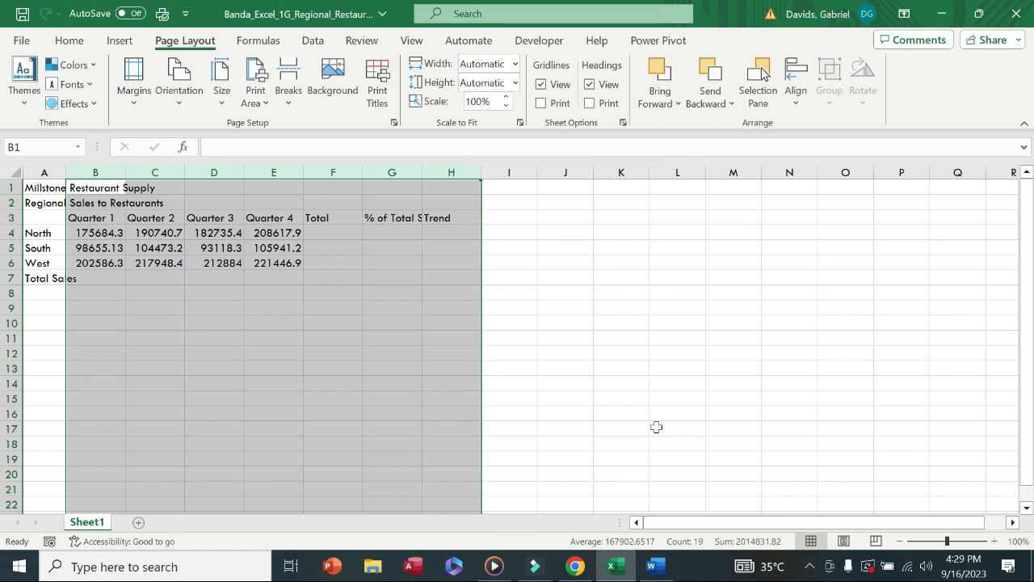
Step: Mark the AutoFit sentence of step 2 in Word and AutoFit the widths of columns A through H in Excel
left_click(652, 566)
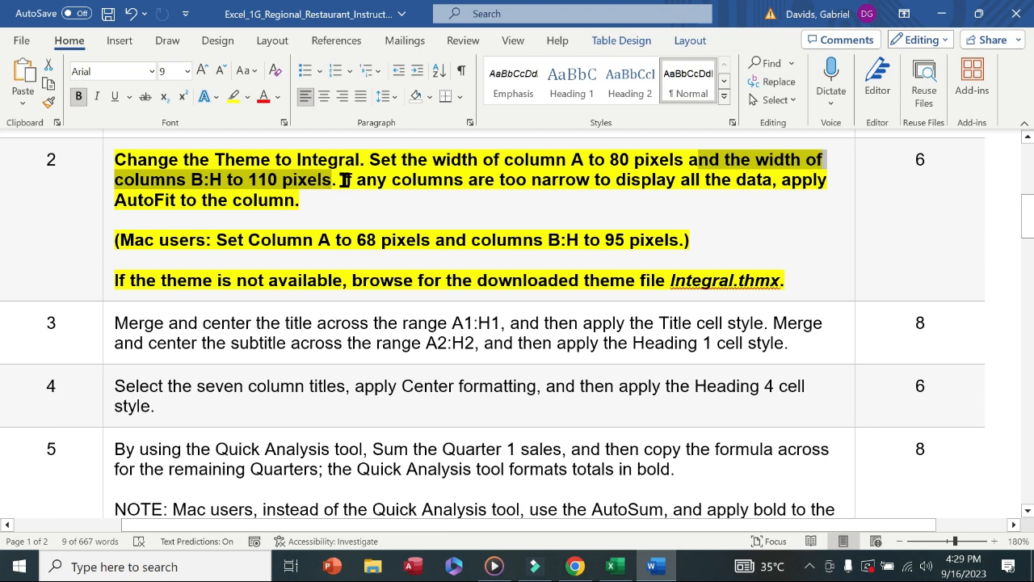
left_click_drag(344, 180, 636, 181)
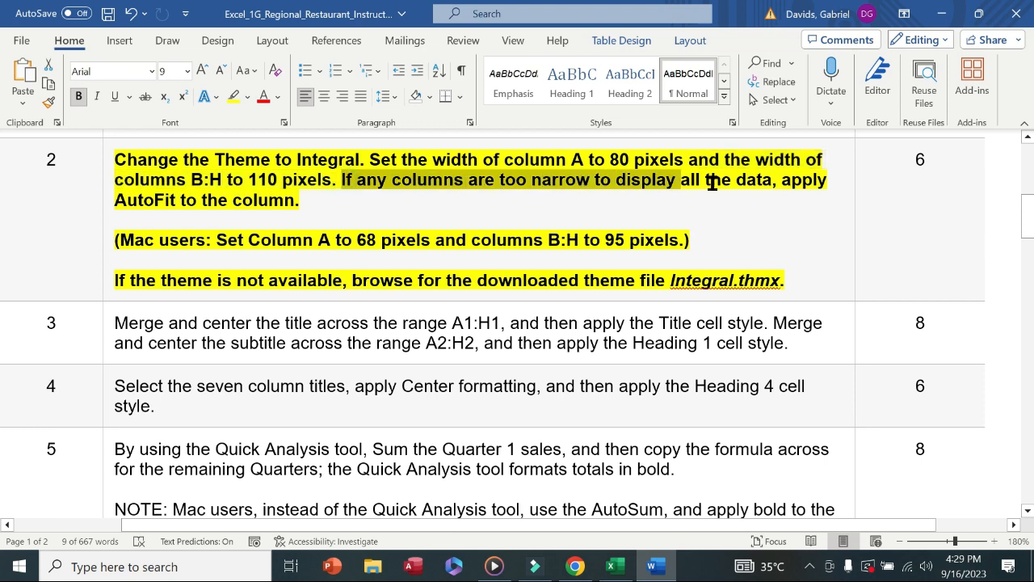
left_click_drag(712, 182, 793, 200)
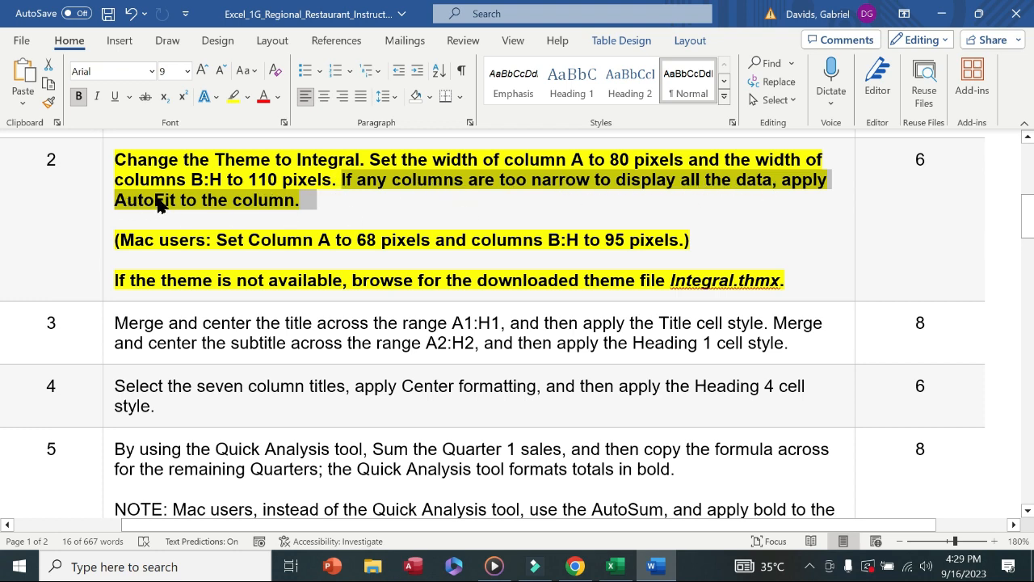
left_click(612, 566)
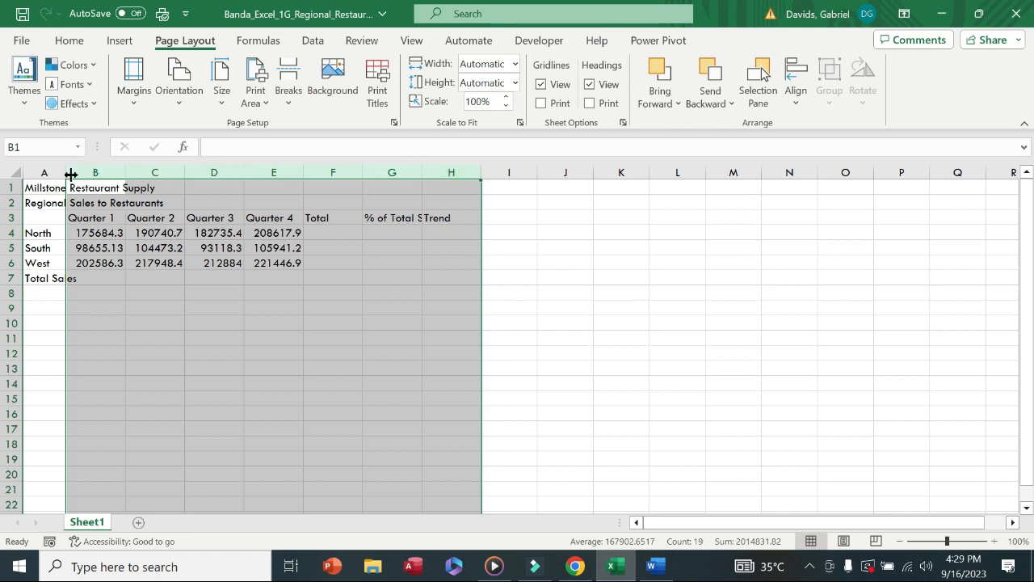
left_click_drag(50, 168, 481, 171)
double_click(482, 171)
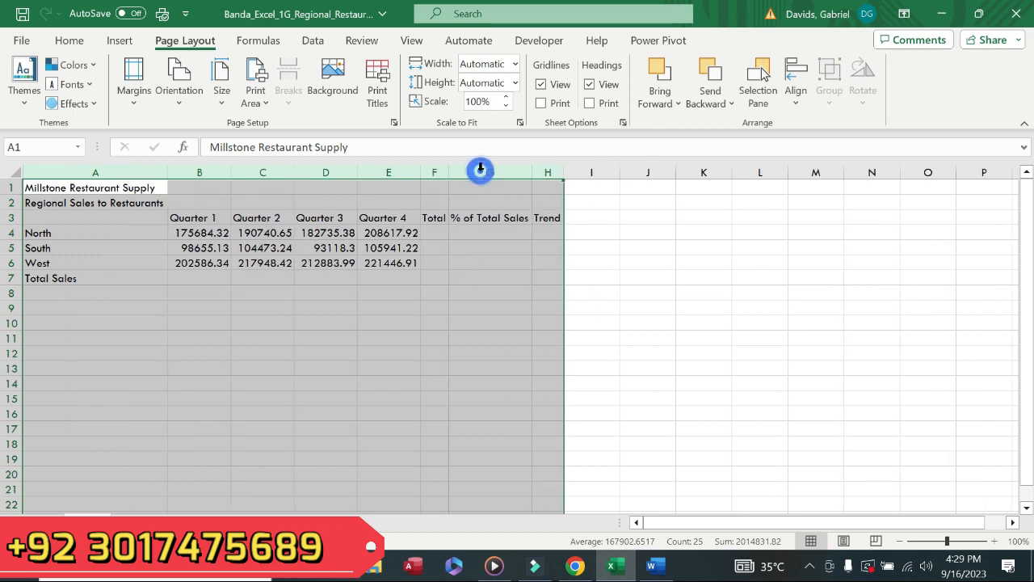
Step: Remove the bold and yellow highlight from the step 2 instruction in Word
left_click(651, 566)
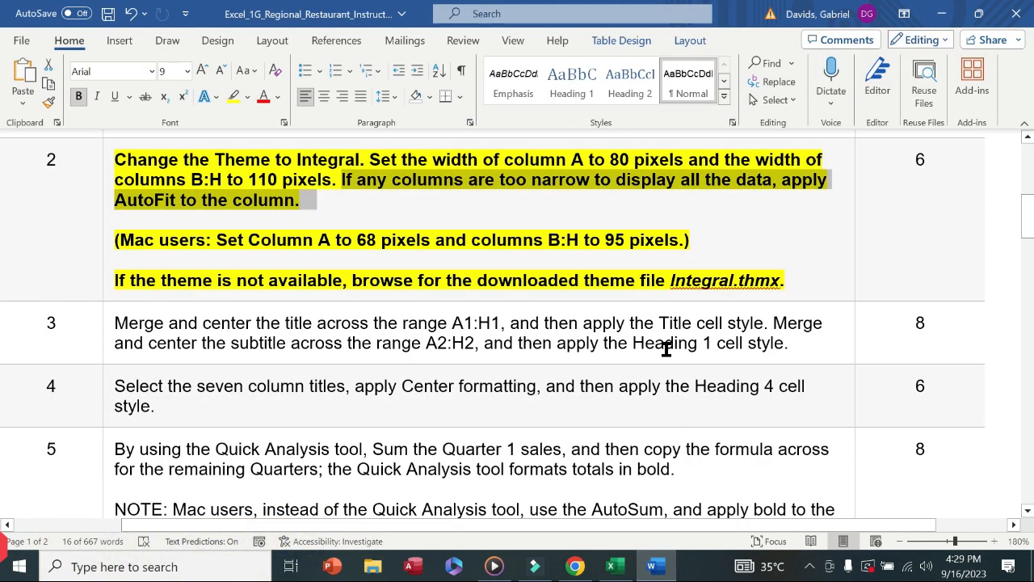
left_click(111, 239)
left_click(114, 213)
left_click(166, 211)
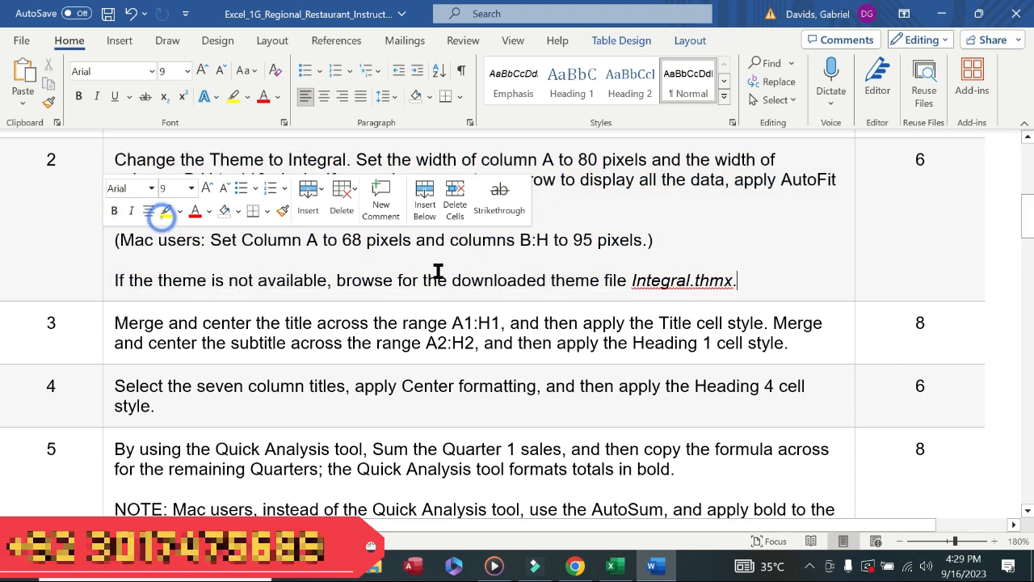
Step: Bold the whole step 3 instruction in the Word document and highlight it in yellow
left_click_drag(1027, 242, 1028, 254)
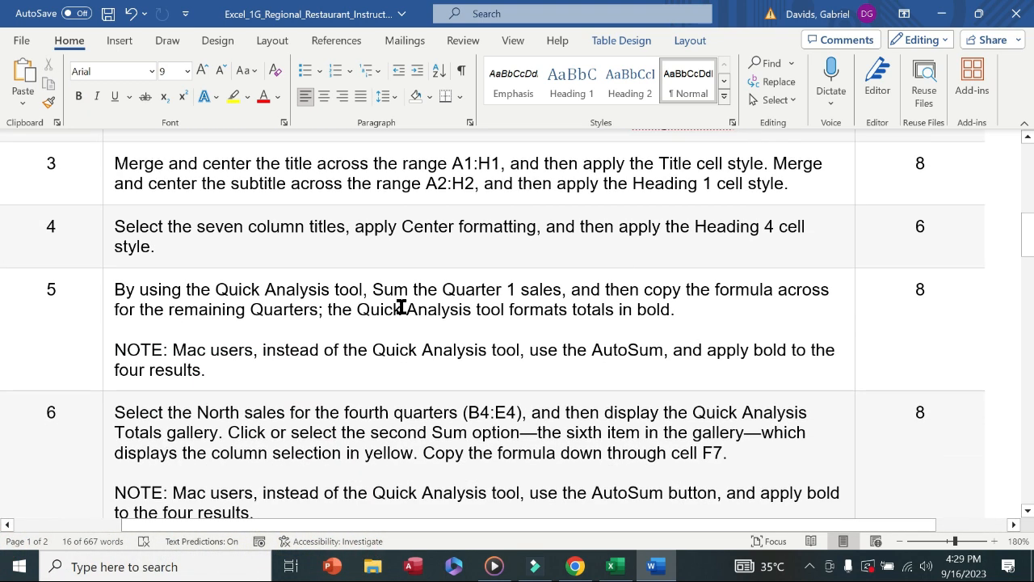
left_click(402, 304)
left_click(102, 180)
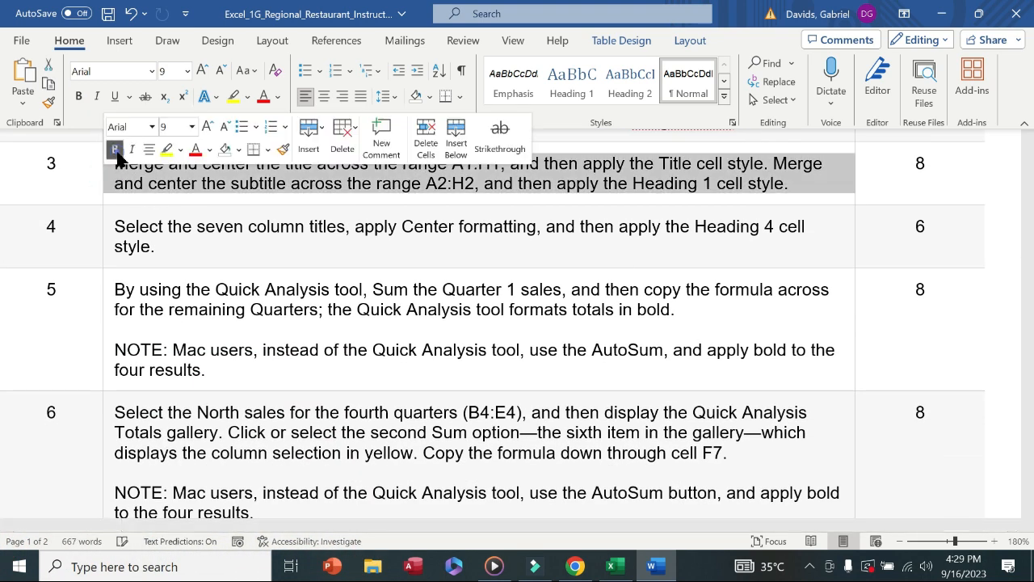
left_click(114, 148)
left_click(164, 149)
left_click(69, 198)
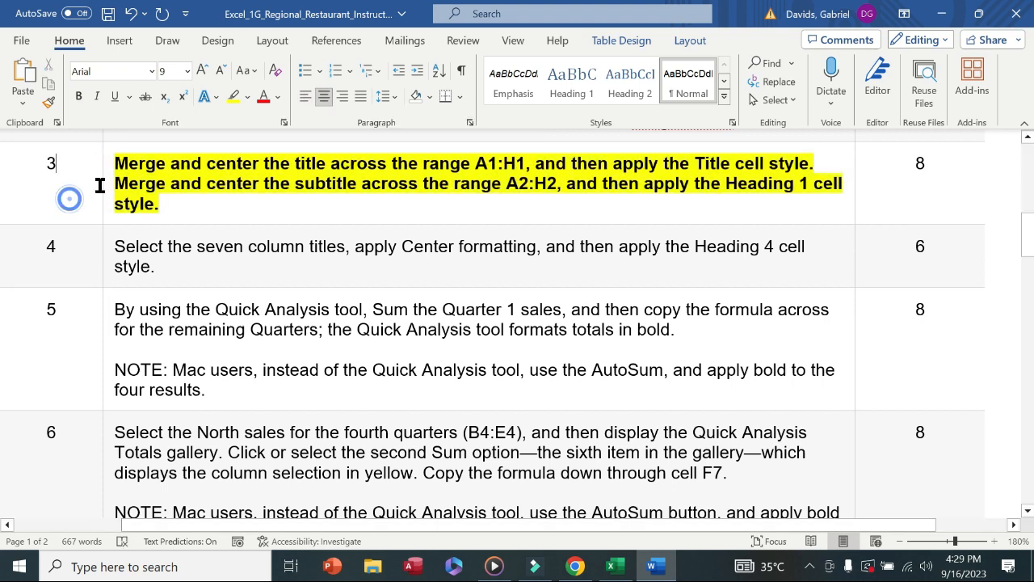
Step: Mark the title merge requirement of step 3 in Word, and merge and center the title across A1:H1 in Excel
left_click_drag(117, 166, 527, 172)
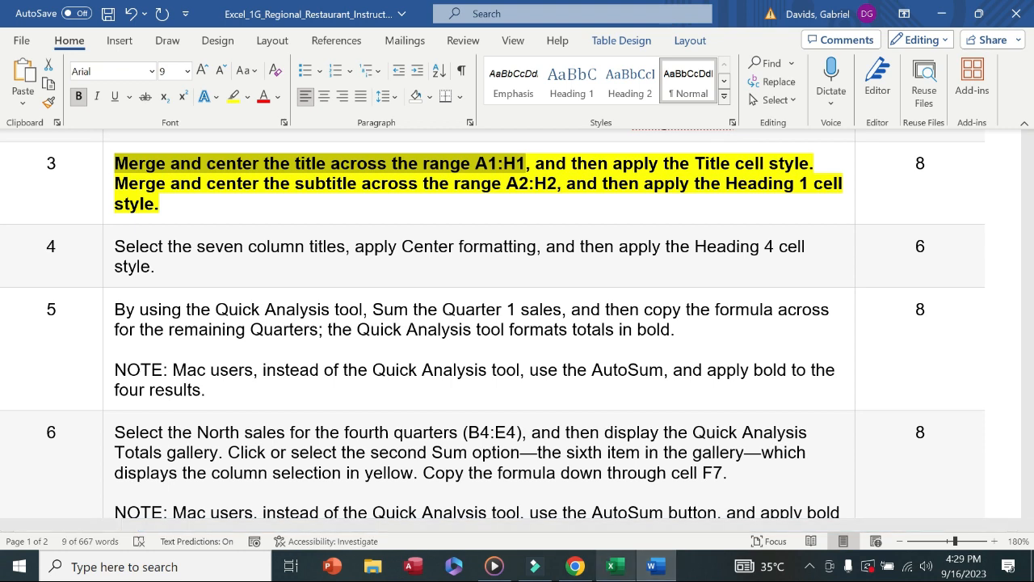
left_click(612, 565)
left_click_drag(77, 182, 550, 187)
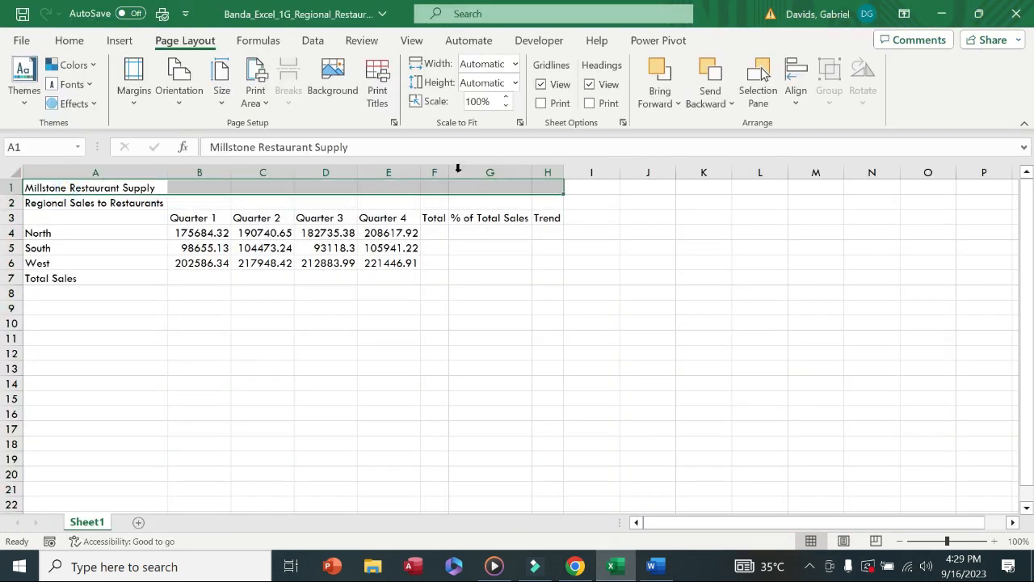
left_click(69, 41)
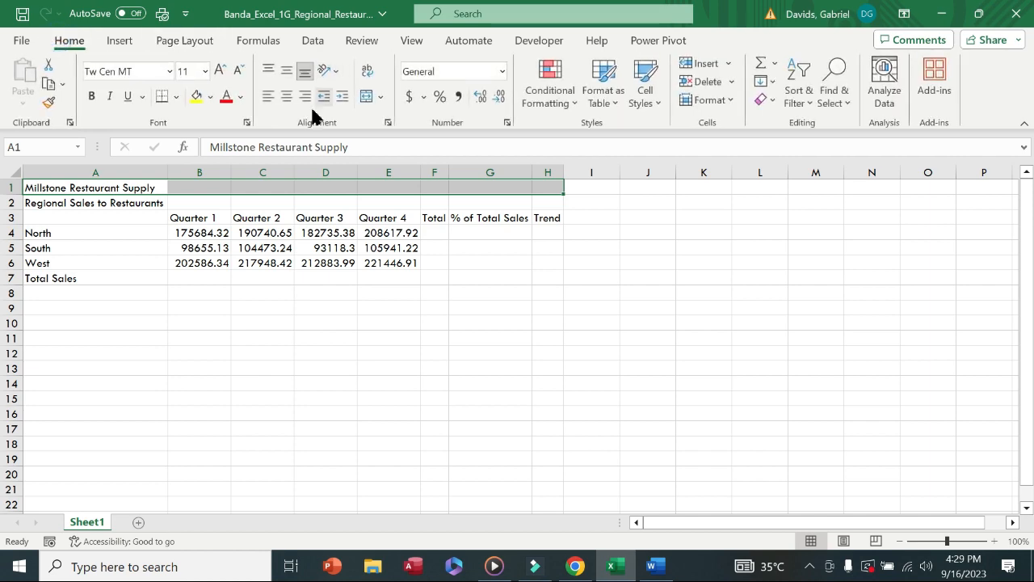
left_click(366, 97)
Step: Mark the Title cell style requirement in Word and apply the Title cell style to the merged title in Excel
left_click(653, 566)
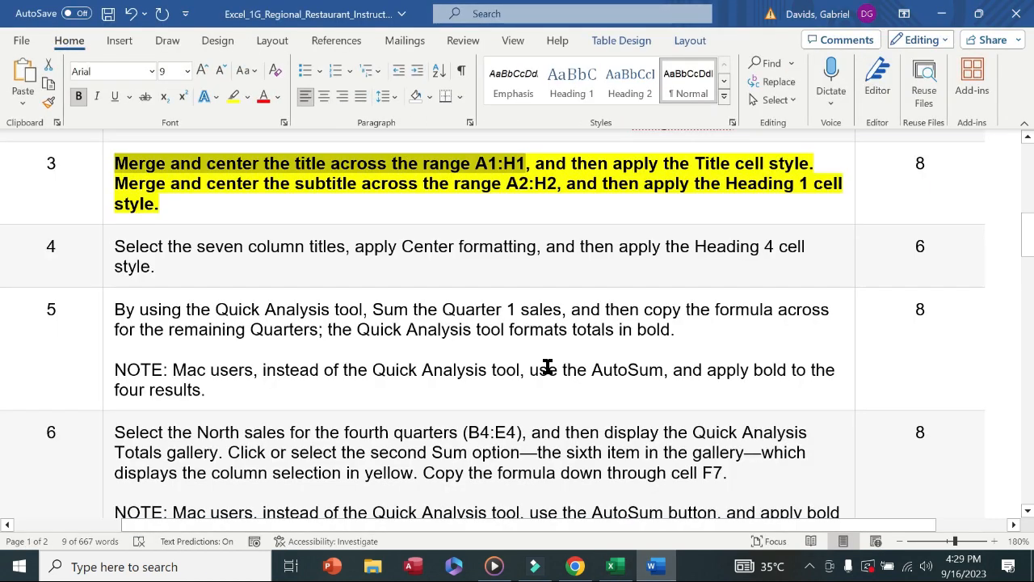
left_click_drag(540, 165, 814, 163)
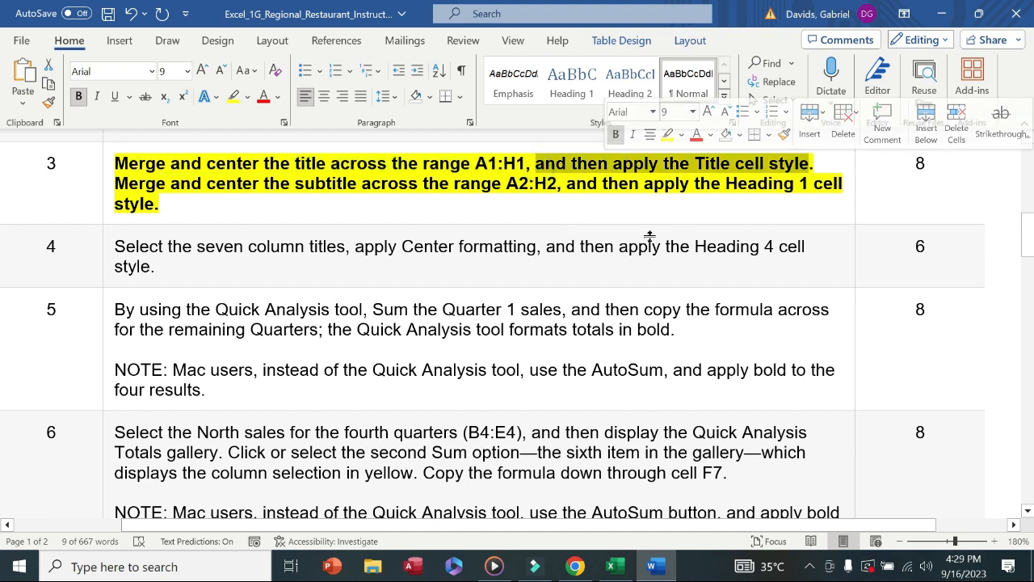
left_click(614, 567)
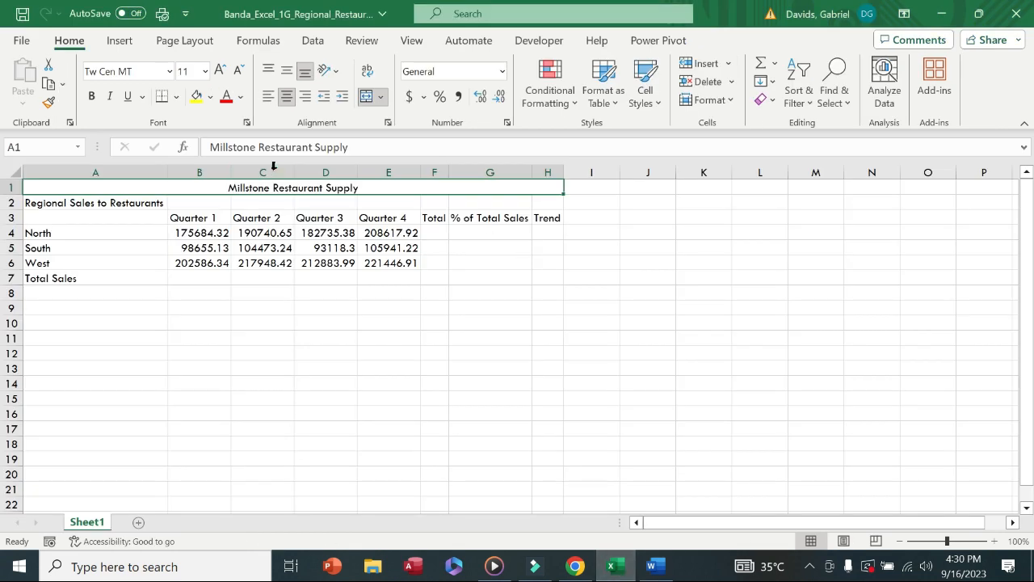
left_click(656, 98)
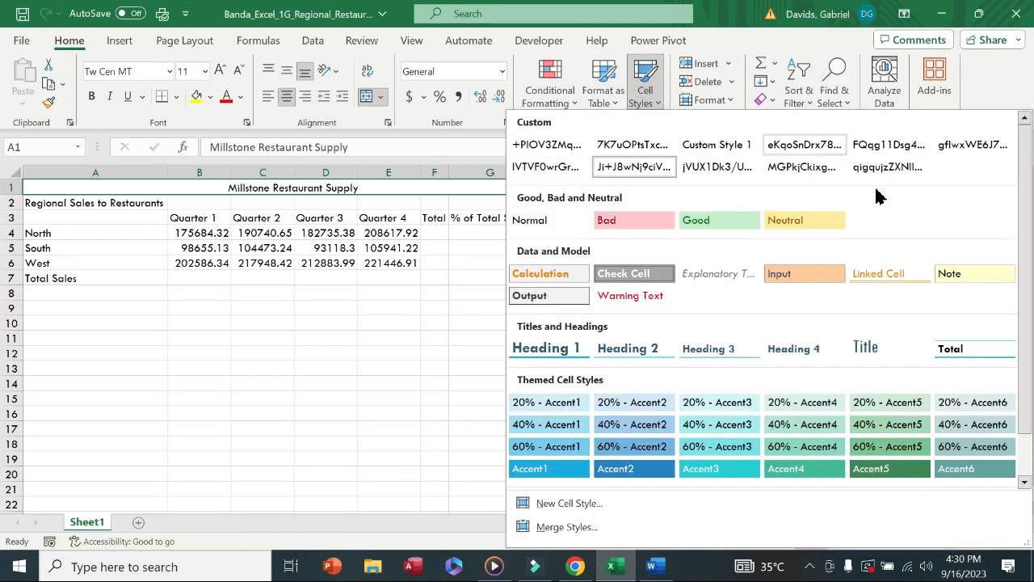
left_click(861, 347)
Step: Mark the subtitle merge requirement in Word, and merge and center the subtitle across A2:H2 in Excel
left_click(651, 566)
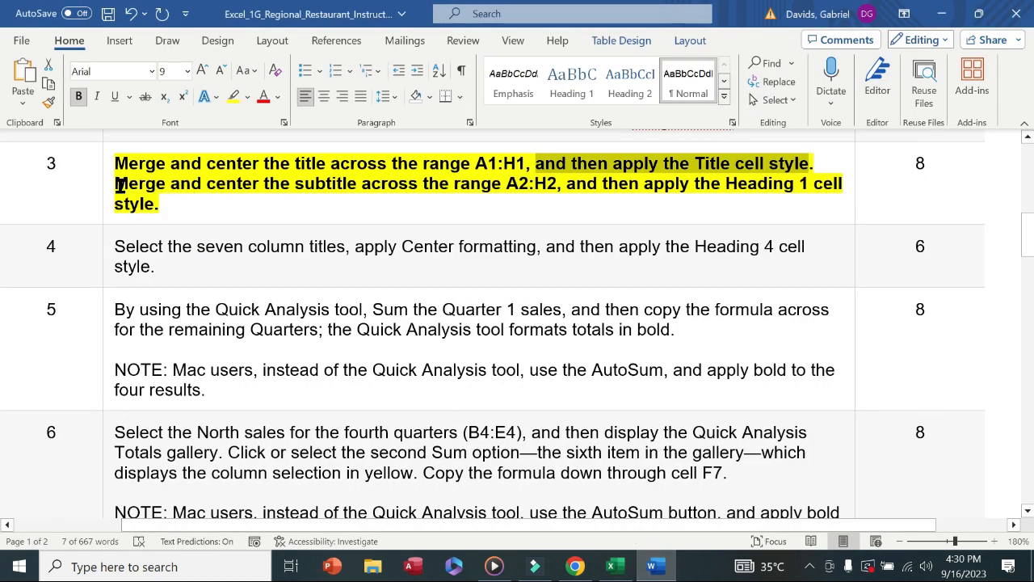
left_click_drag(117, 184, 558, 179)
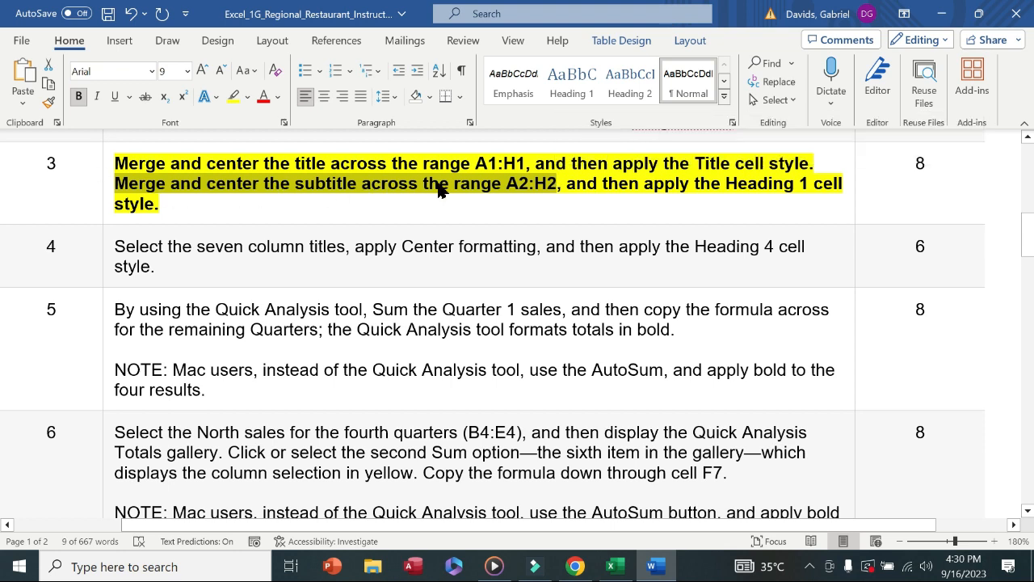
left_click(612, 566)
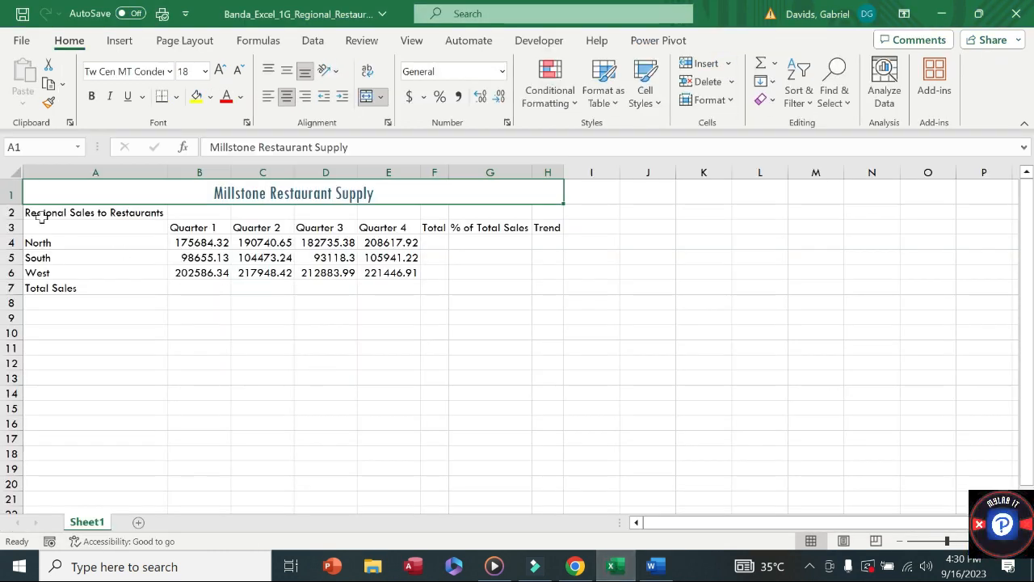
left_click_drag(50, 214, 552, 211)
left_click(370, 101)
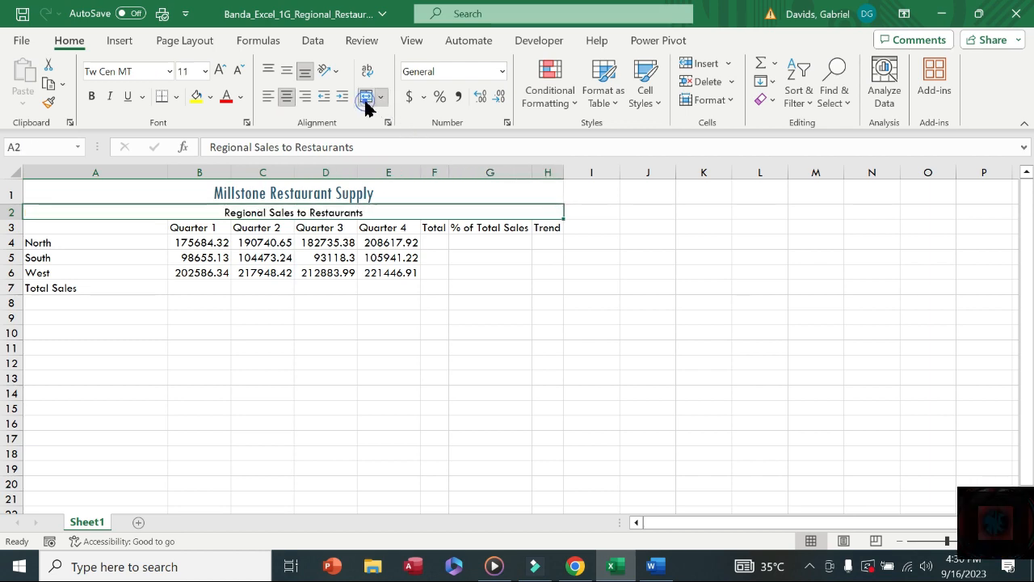
Step: Mark the Heading 1 requirement in Word and apply the Heading 1 cell style to the merged subtitle in Excel
left_click(653, 565)
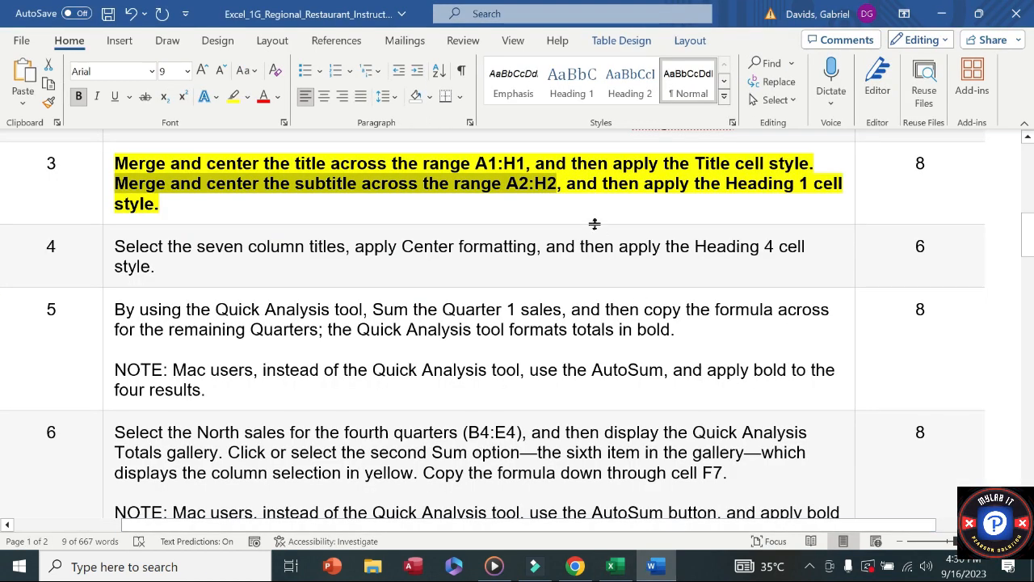
left_click_drag(574, 191, 814, 200)
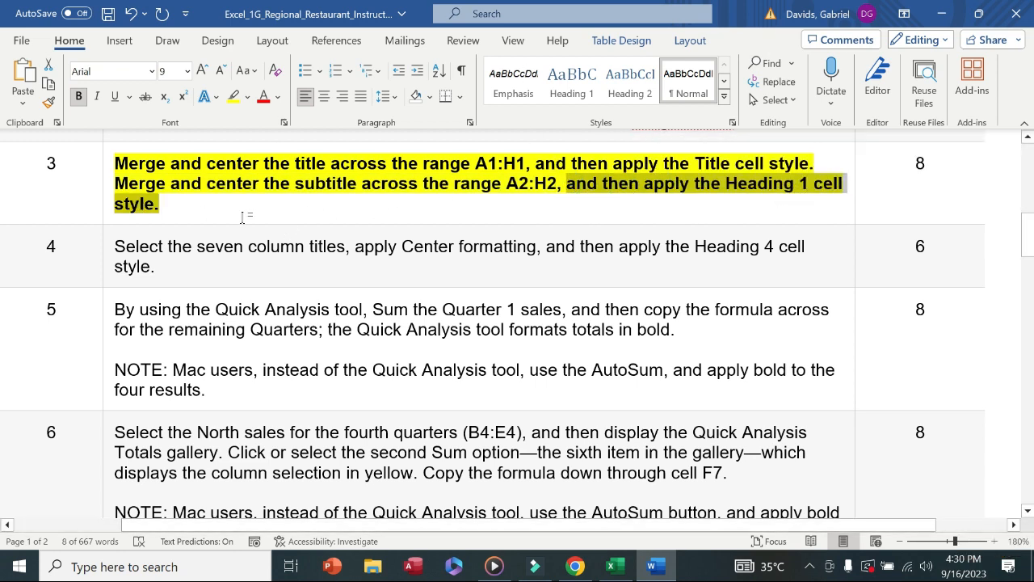
left_click(612, 566)
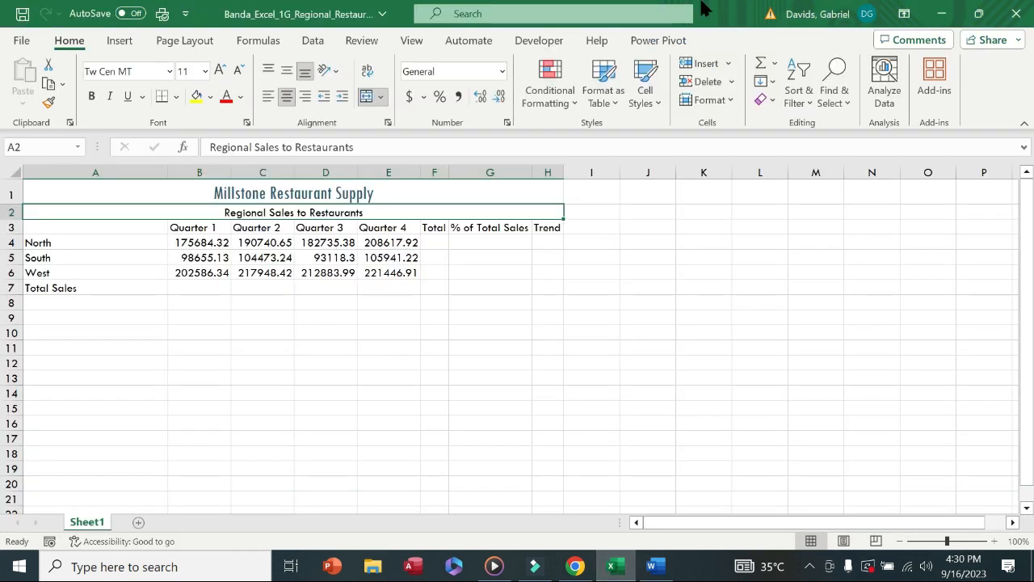
left_click(656, 102)
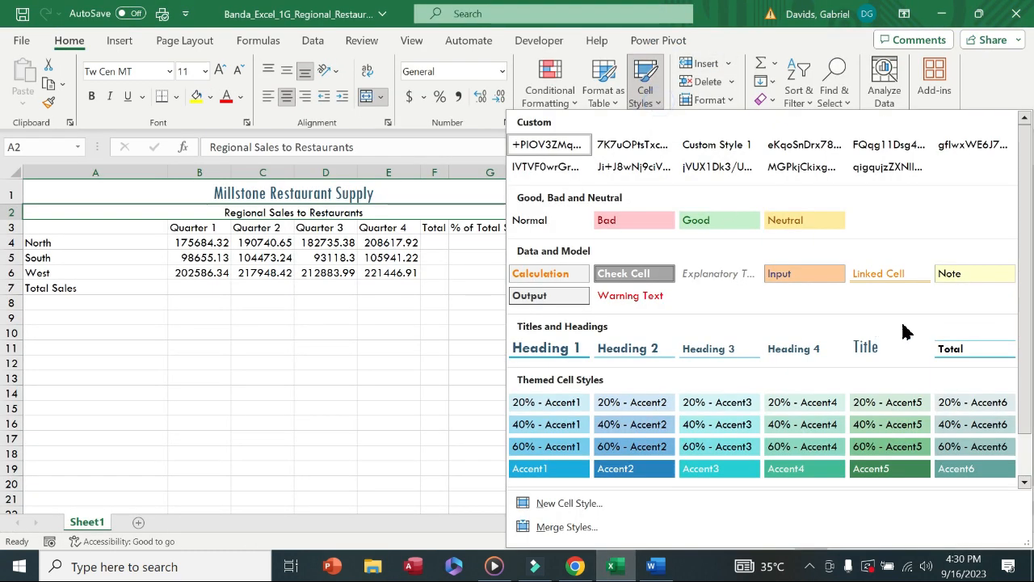
left_click(548, 348)
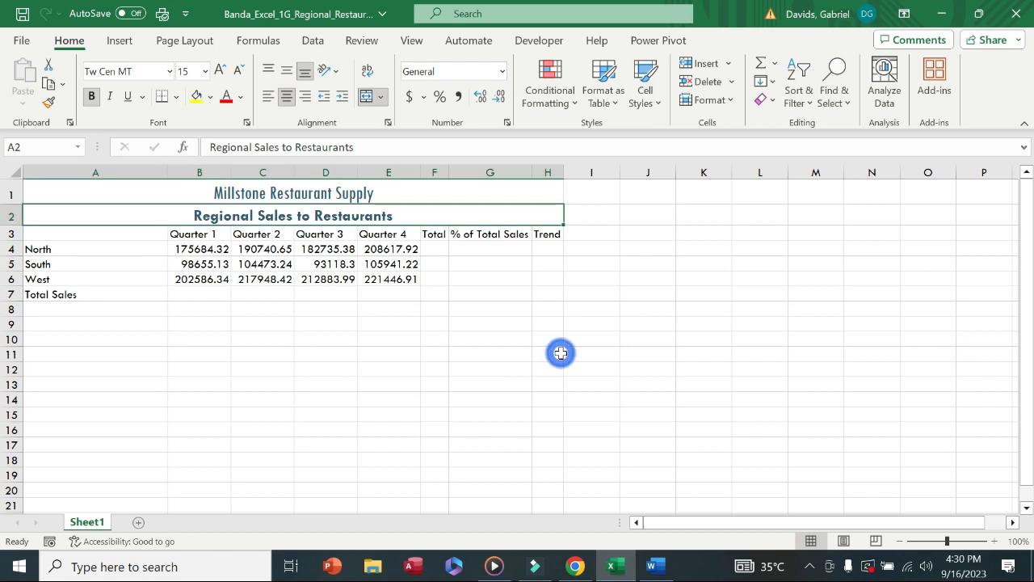
Step: Remove the bold and yellow highlight from the step 3 instruction in Word
left_click(656, 566)
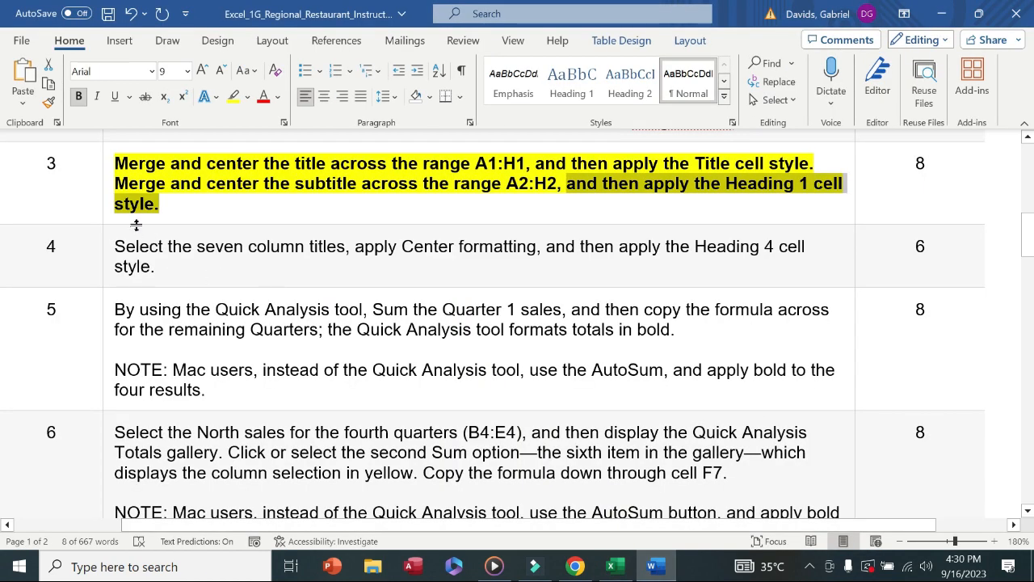
left_click_drag(115, 204, 107, 201)
left_click(117, 175)
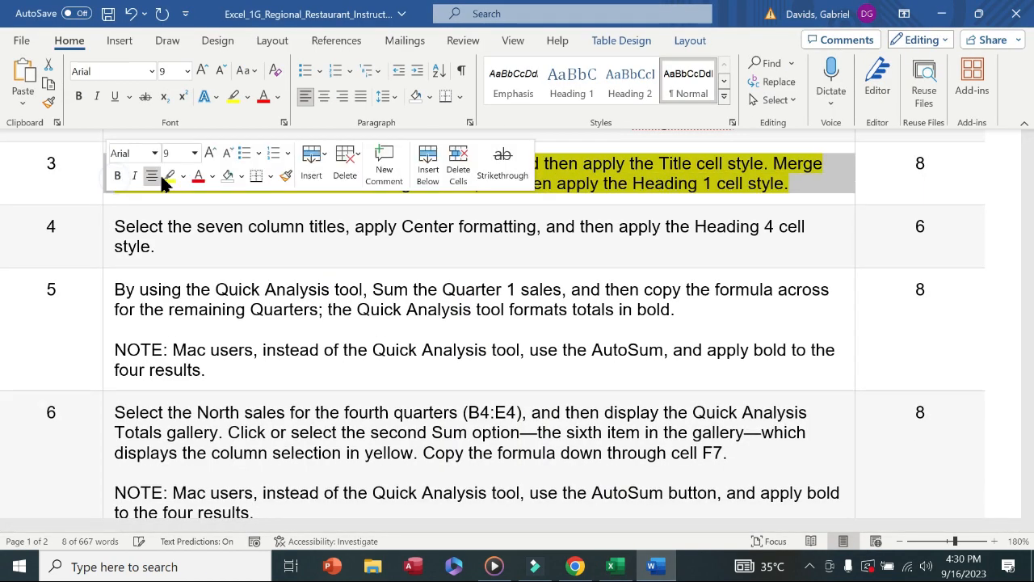
left_click(168, 175)
Step: Bold the whole step 4 instruction in Word and highlight it in yellow
left_click(108, 261)
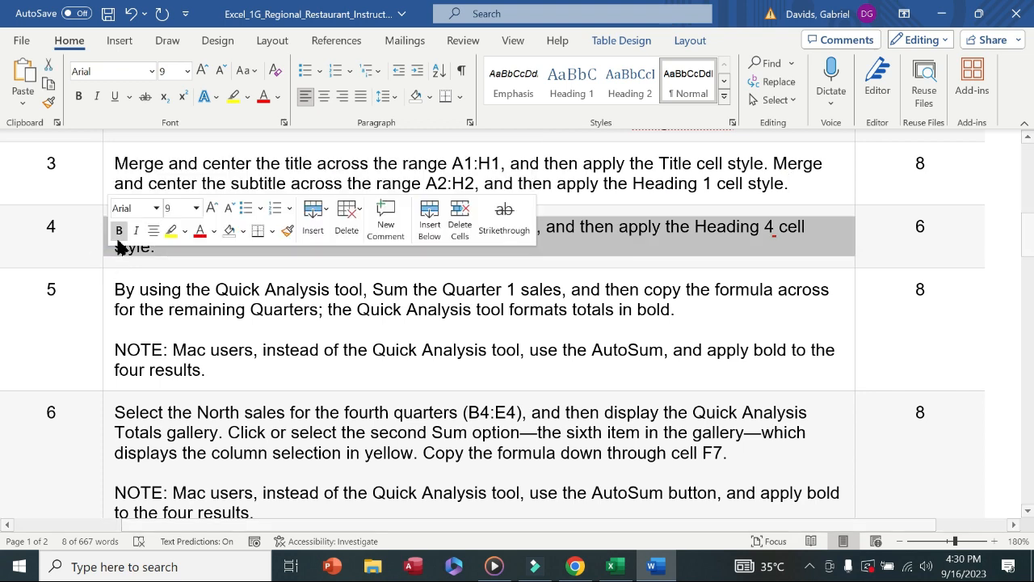
left_click(119, 231)
left_click(170, 232)
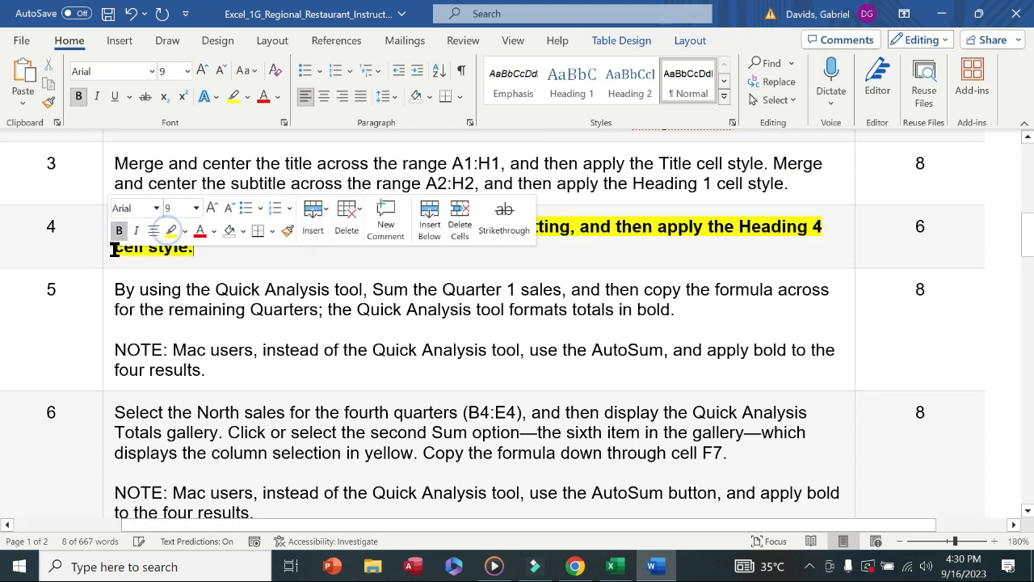
left_click(84, 247)
Step: Mark the column titles clause of step 4 in Word and select the seven column titles in B3:H3 in Excel
left_click_drag(118, 227, 364, 225)
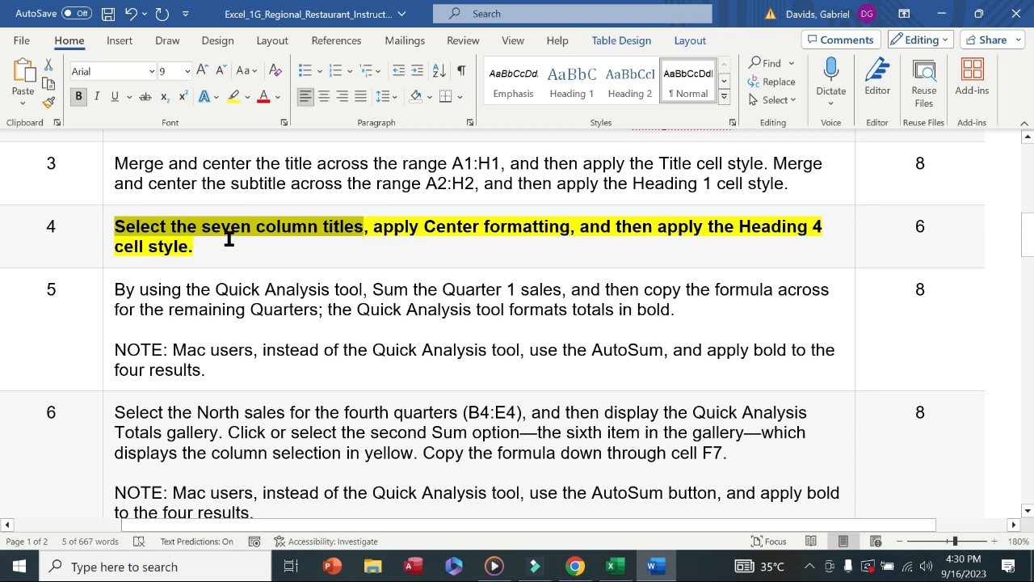
left_click(616, 566)
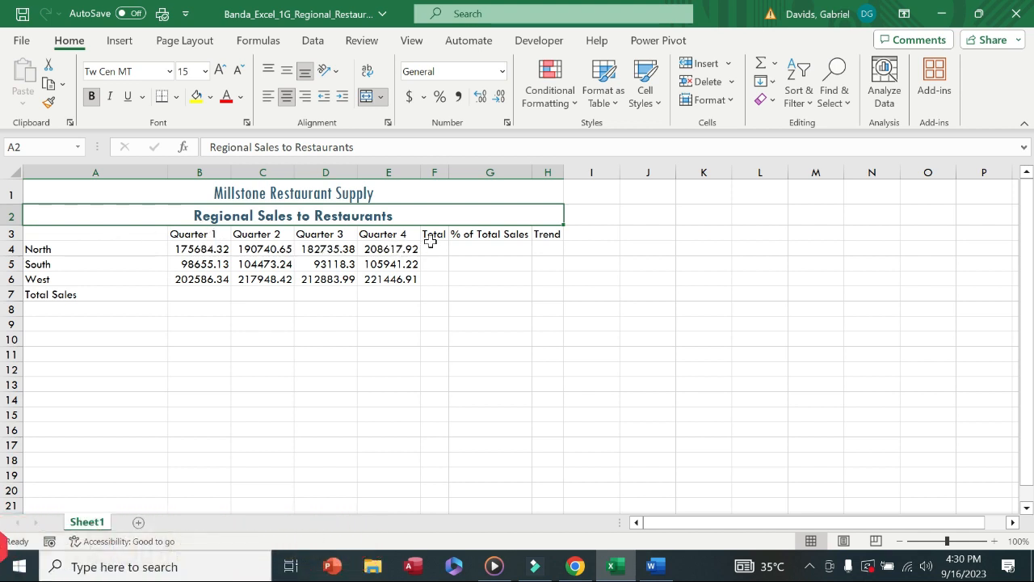
left_click_drag(202, 234, 535, 232)
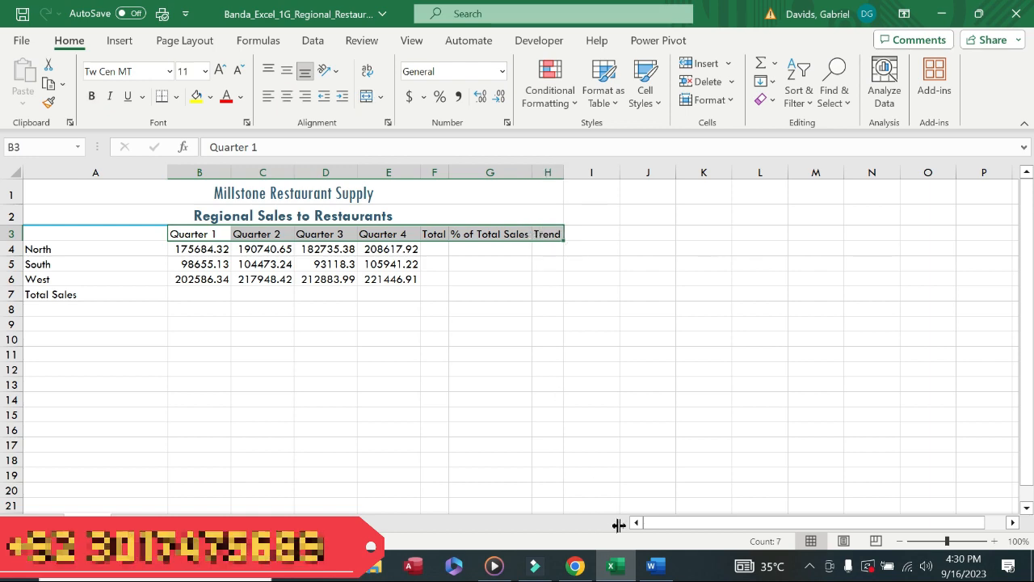
Step: Mark the Center formatting requirement in Word and center the selected column titles in B3:H3 in Excel
left_click(652, 566)
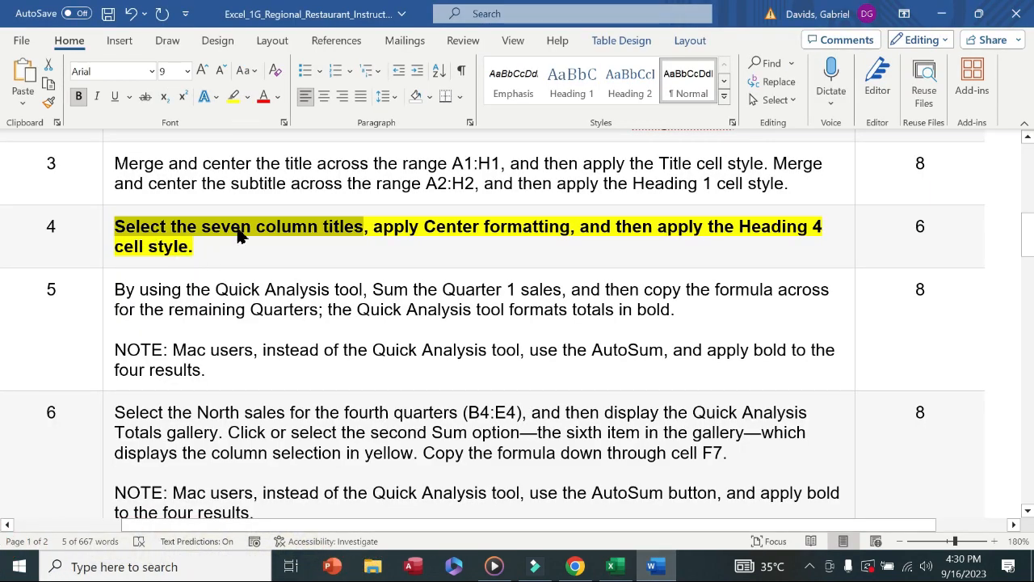
left_click_drag(374, 232, 571, 232)
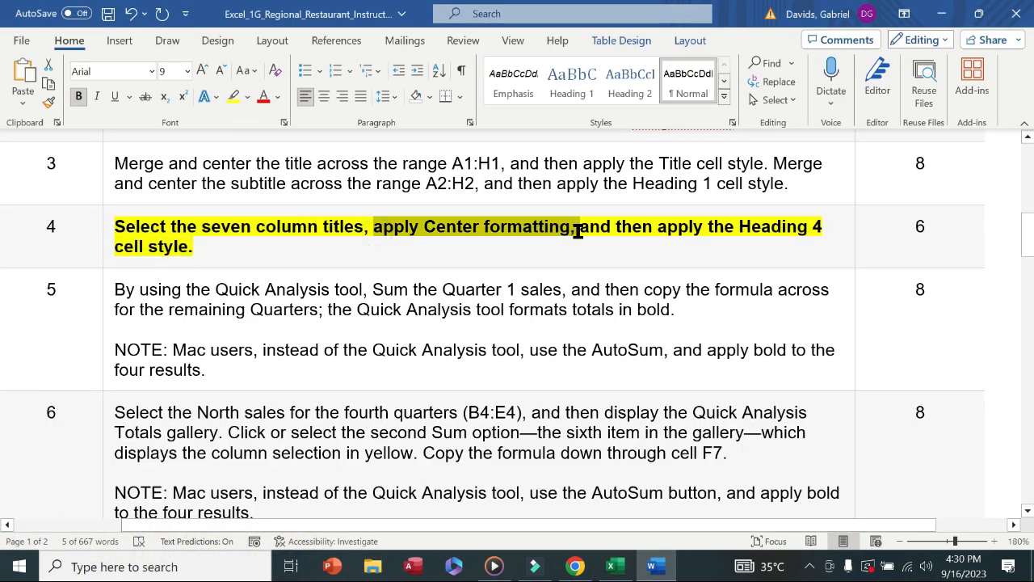
left_click(610, 564)
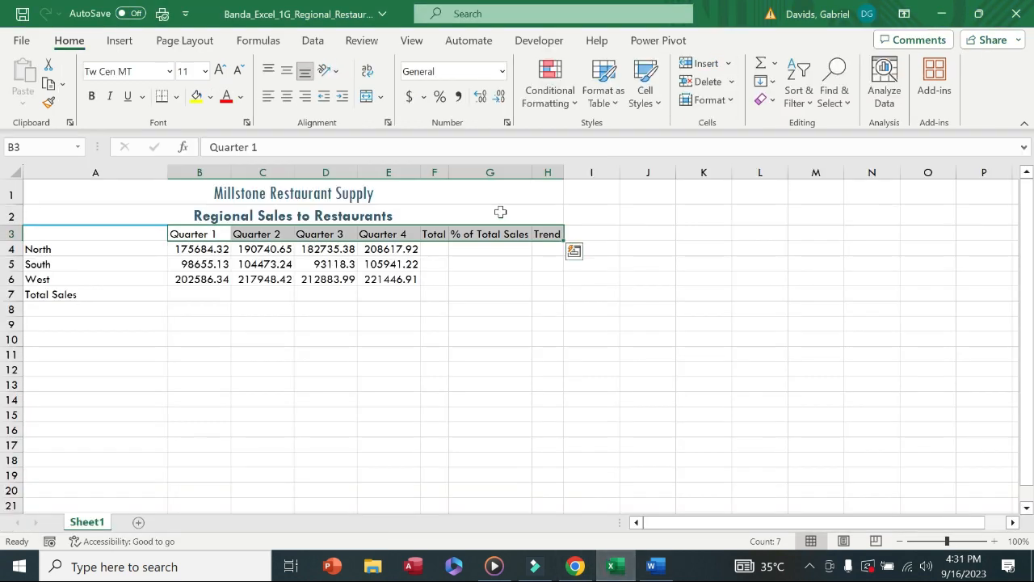
left_click(287, 97)
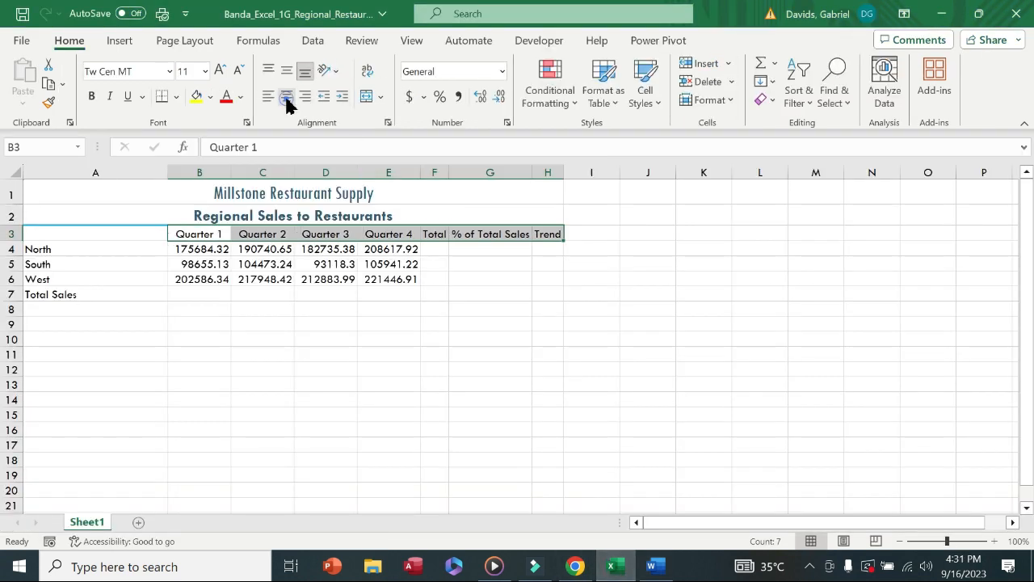
Step: Mark the Heading 4 requirement in Word and apply the Heading 4 cell style to the column titles B3:H3 in Excel
left_click(654, 567)
right_click(654, 568)
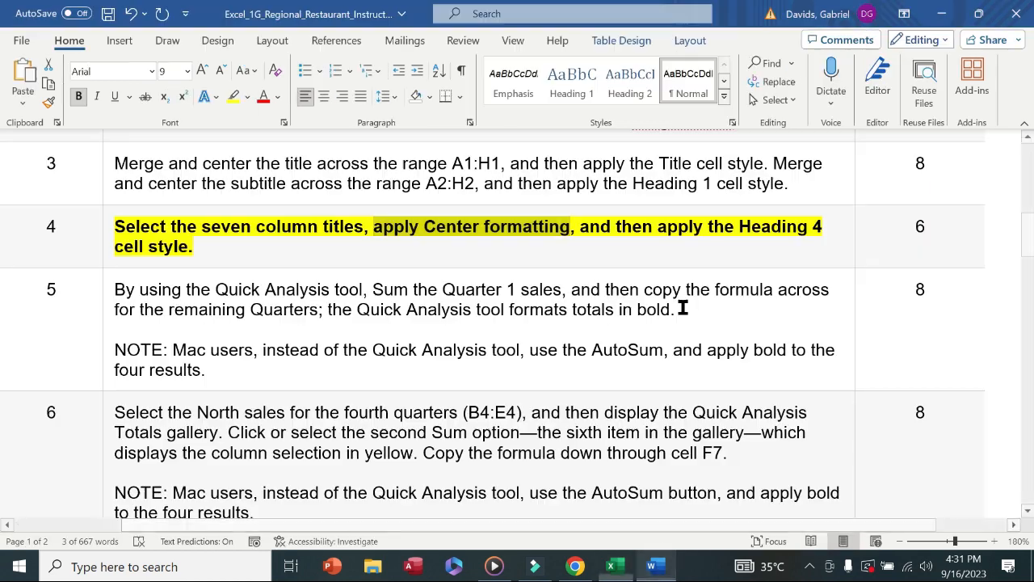
left_click(598, 225)
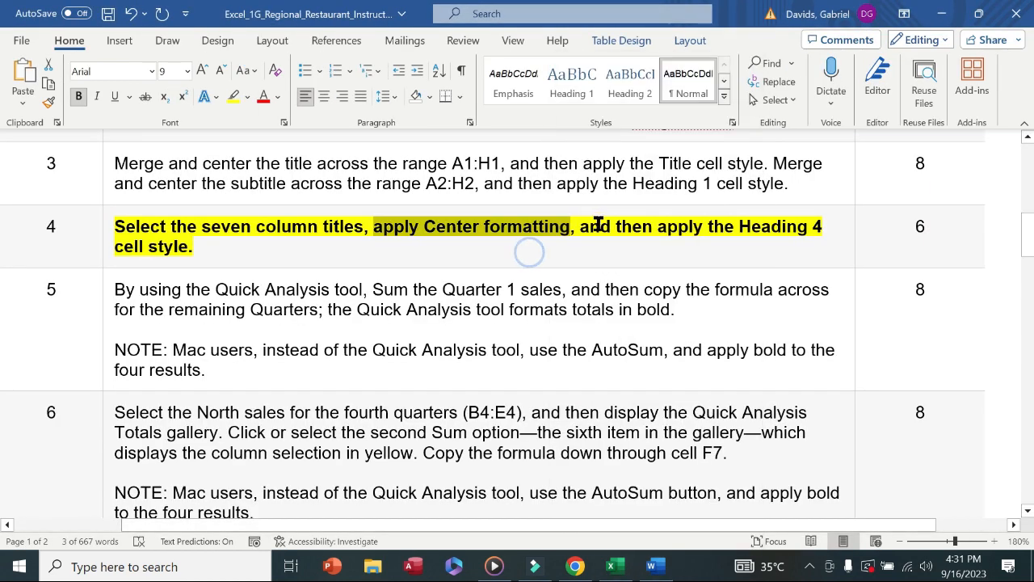
left_click_drag(587, 226, 250, 253)
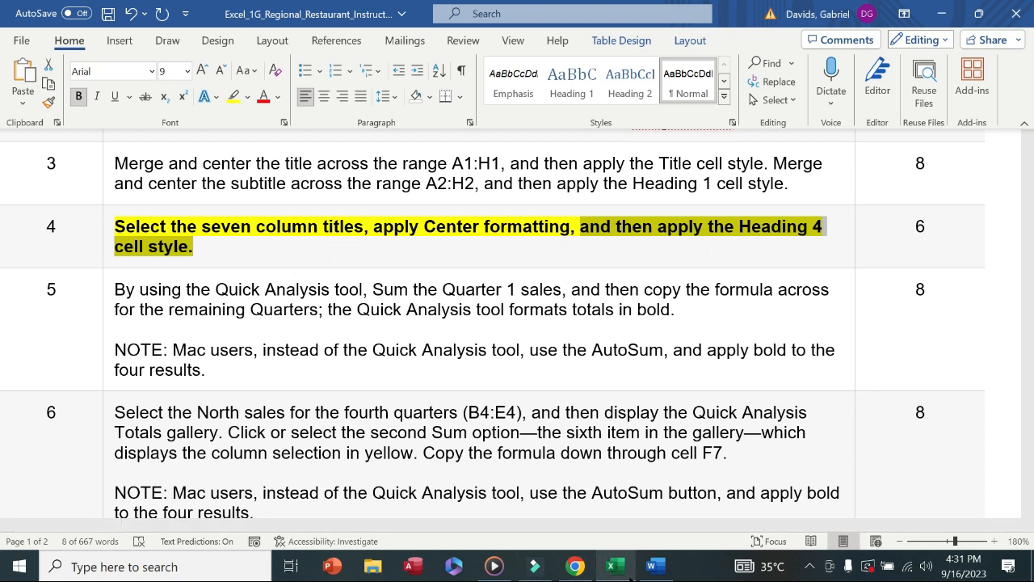
left_click(611, 567)
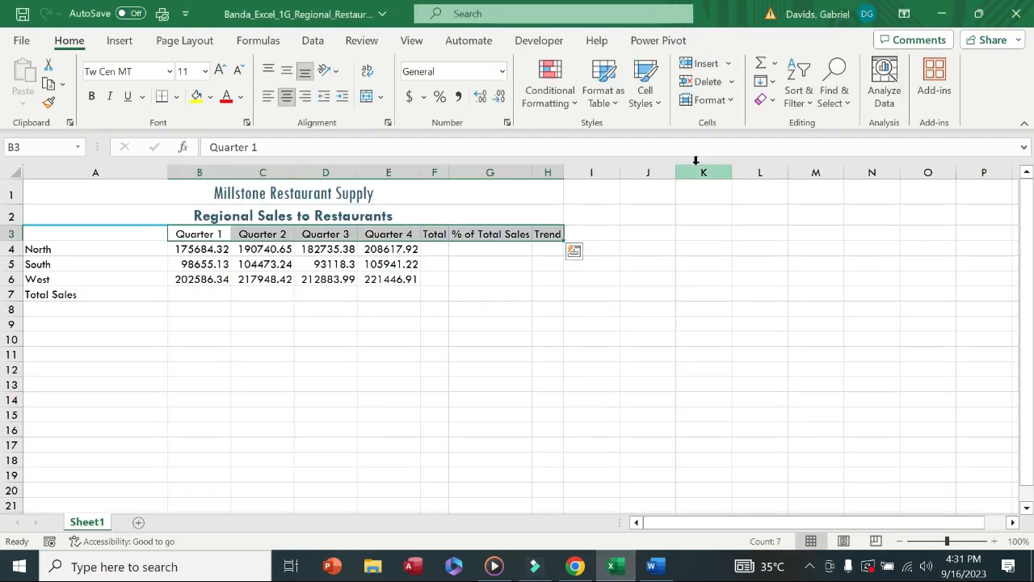
left_click(654, 100)
left_click(796, 346)
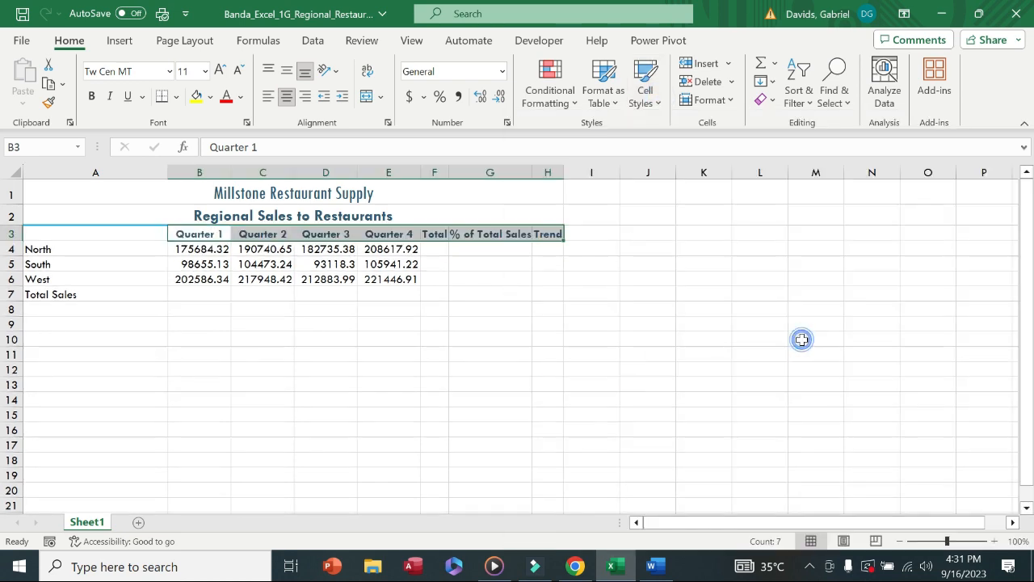
Step: Remove the bold and yellow highlight from the step 4 instruction in Word
left_click(651, 567)
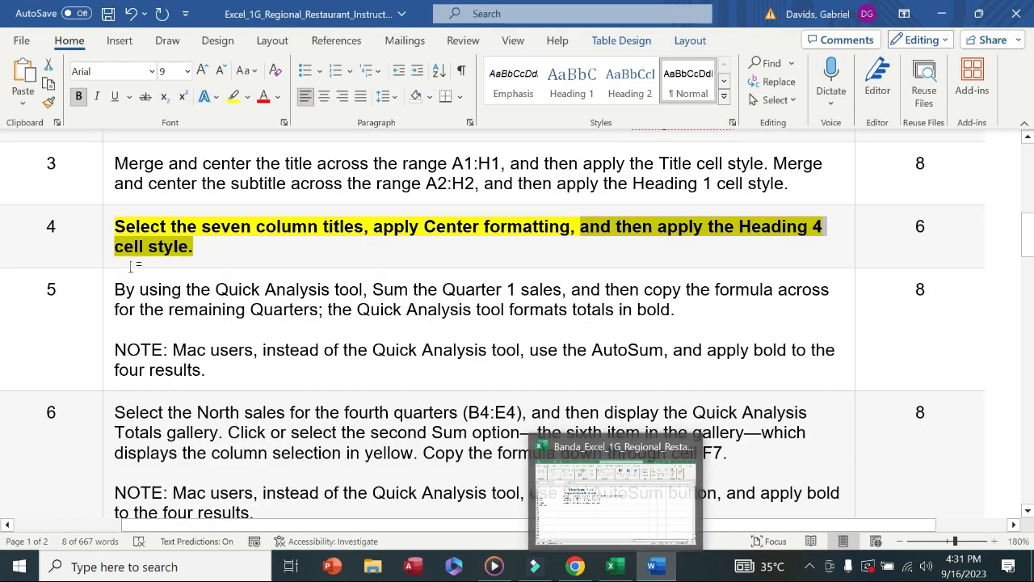
left_click(108, 258)
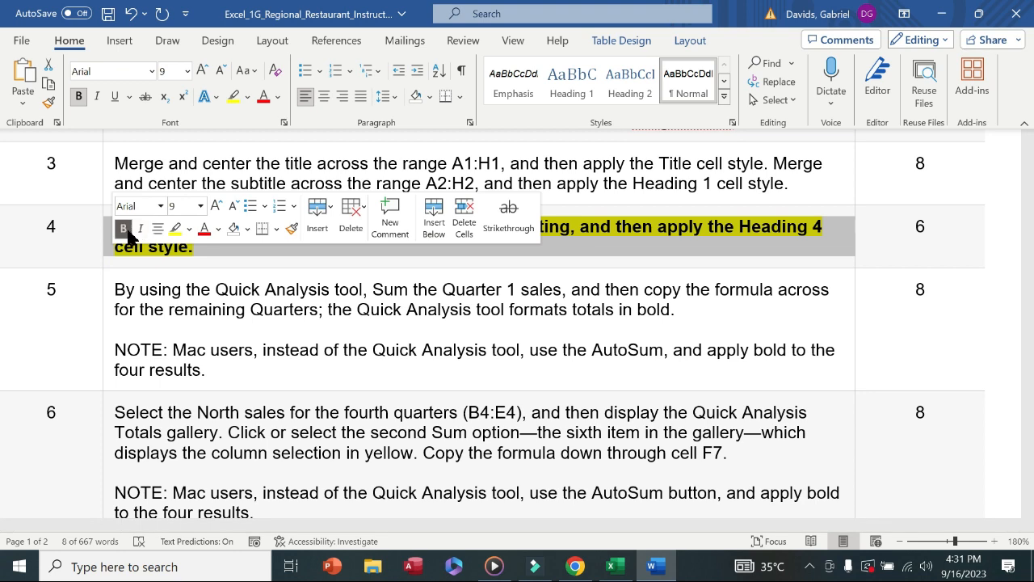
left_click(123, 229)
Step: Bold the whole step 5 instruction, including its Mac note, and highlight it in yellow
left_click(115, 338)
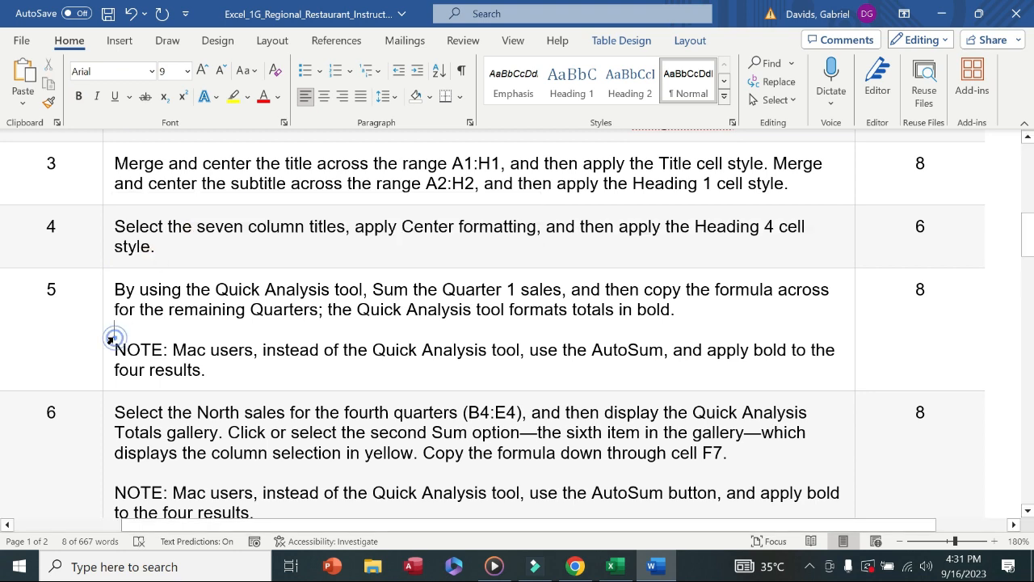
left_click(112, 340)
left_click(122, 310)
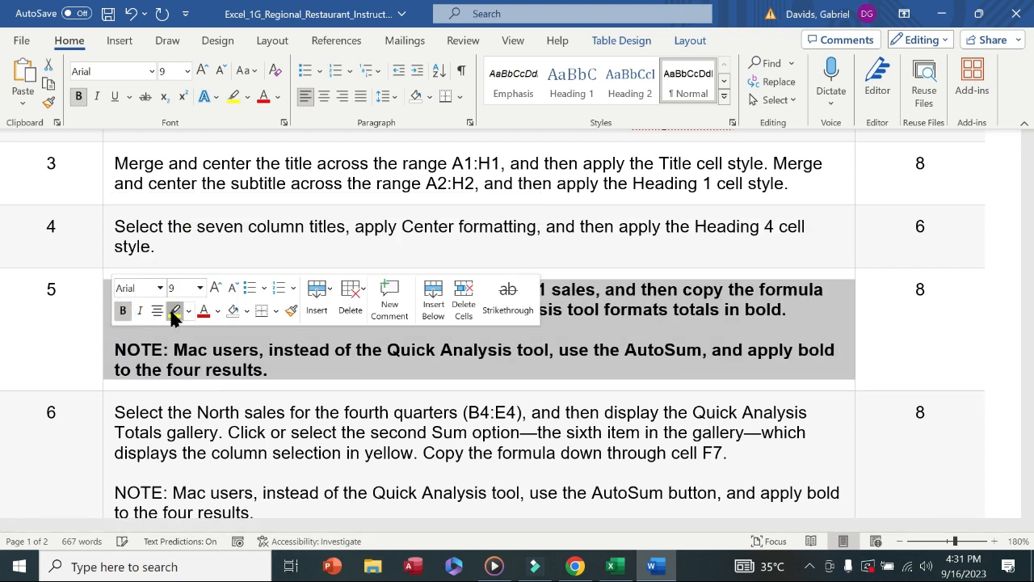
left_click(174, 313)
left_click(677, 348)
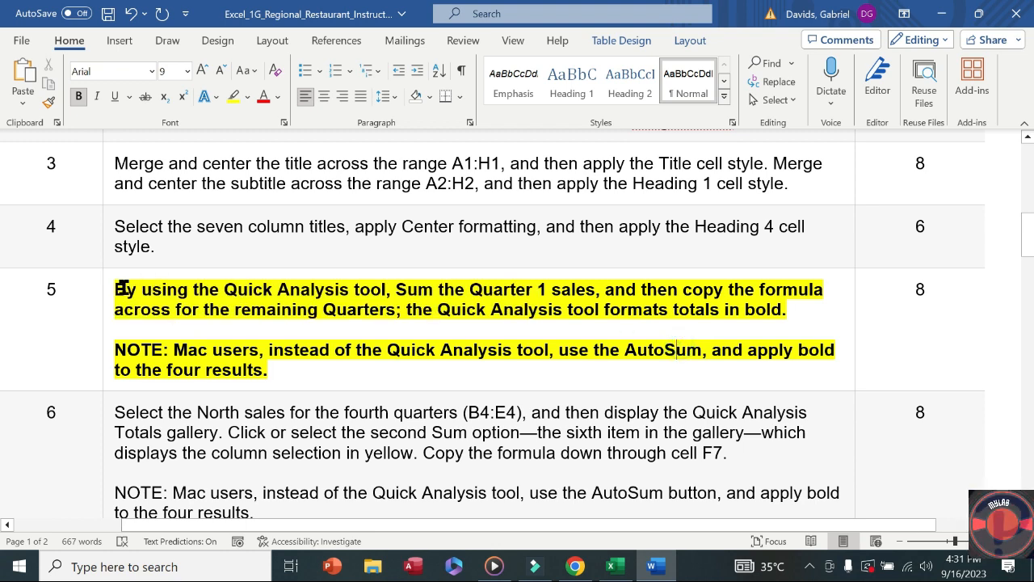
Step: Mark the Quick Analysis clause of step 5 in Word and sum the Quarter 1 sales B4:B6 in Excel with the Quick Analysis column Sum
left_click_drag(134, 289, 299, 289)
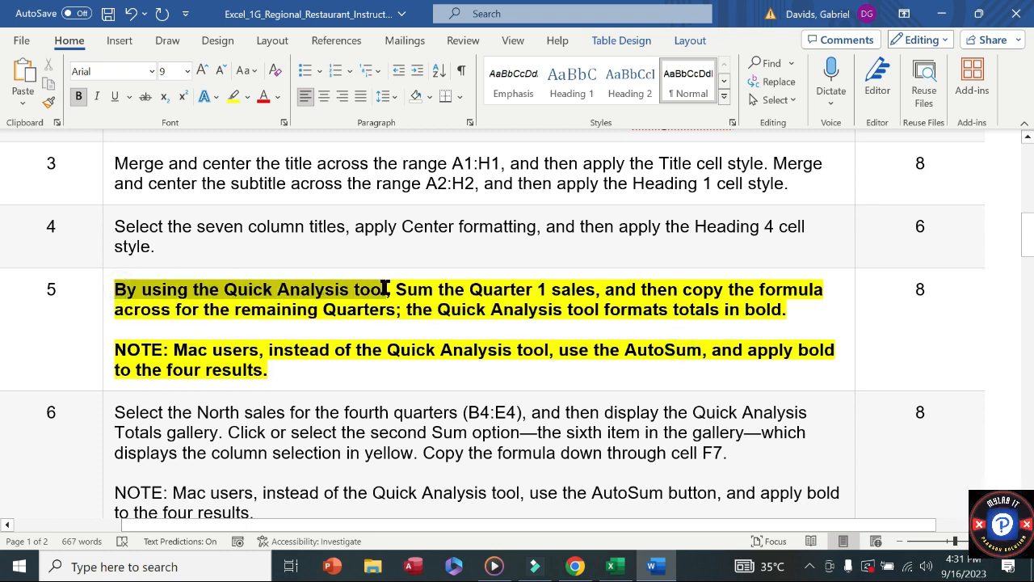
left_click_drag(385, 288, 608, 289)
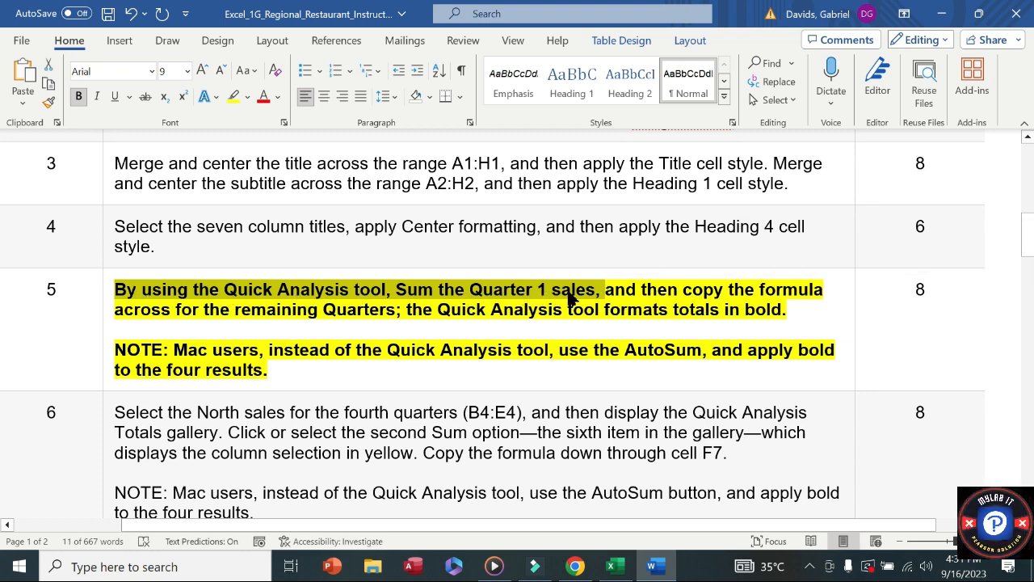
left_click(613, 567)
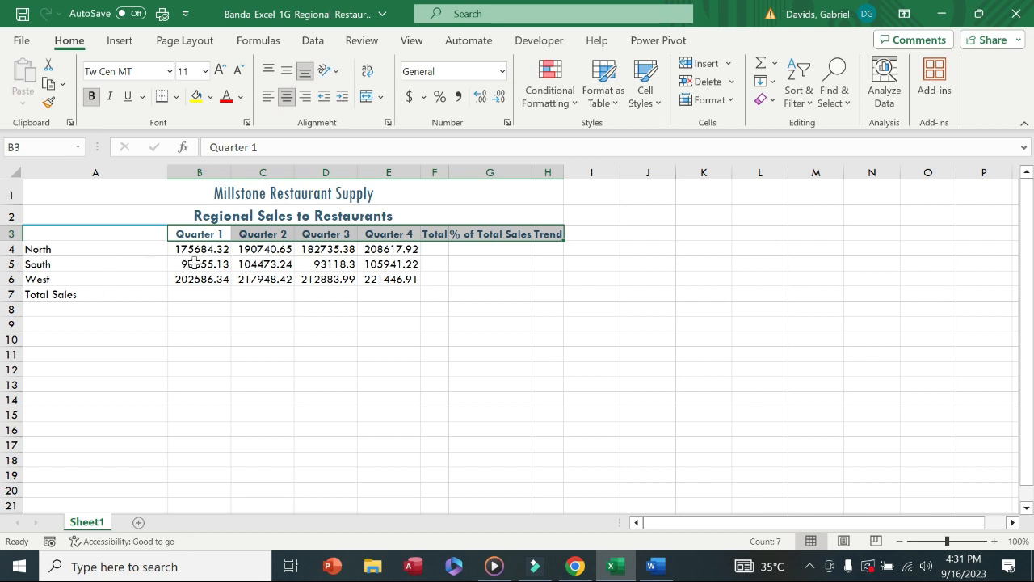
left_click_drag(206, 249, 202, 274)
left_click(241, 298)
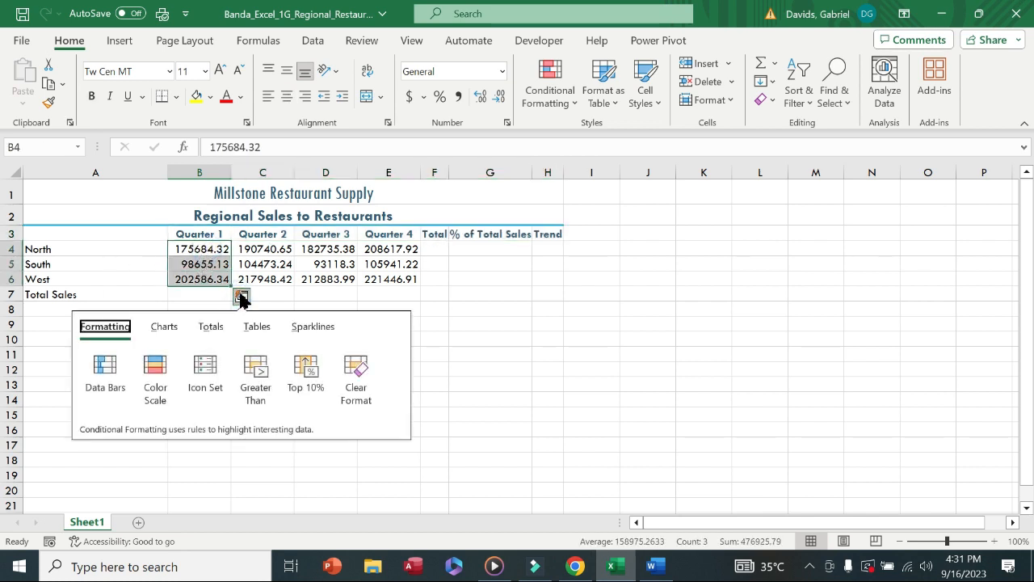
left_click(215, 327)
left_click(103, 370)
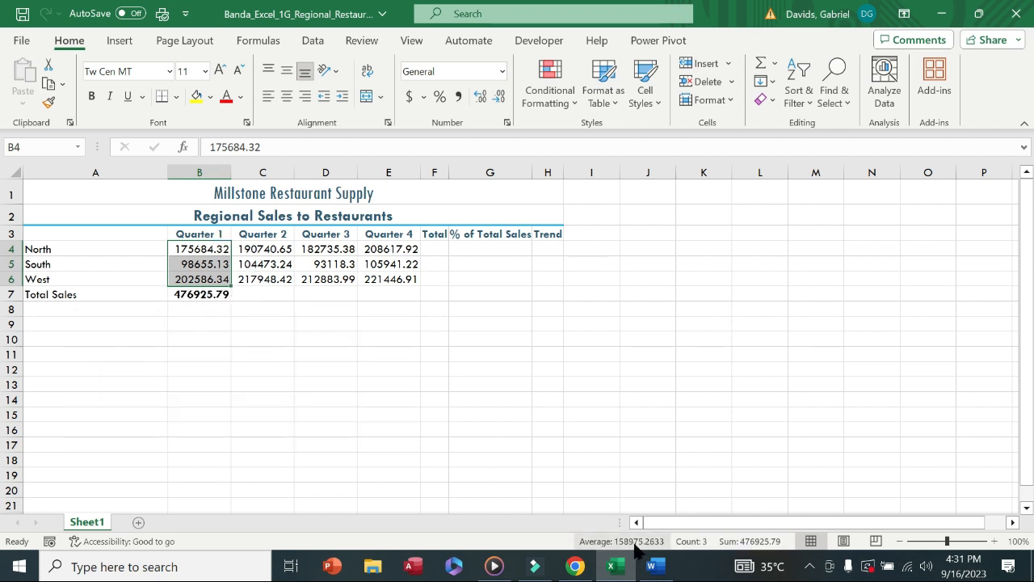
Step: Mark the copy formula clause of step 5 in Word and fill the B7 total across to E7 in Excel
left_click(651, 566)
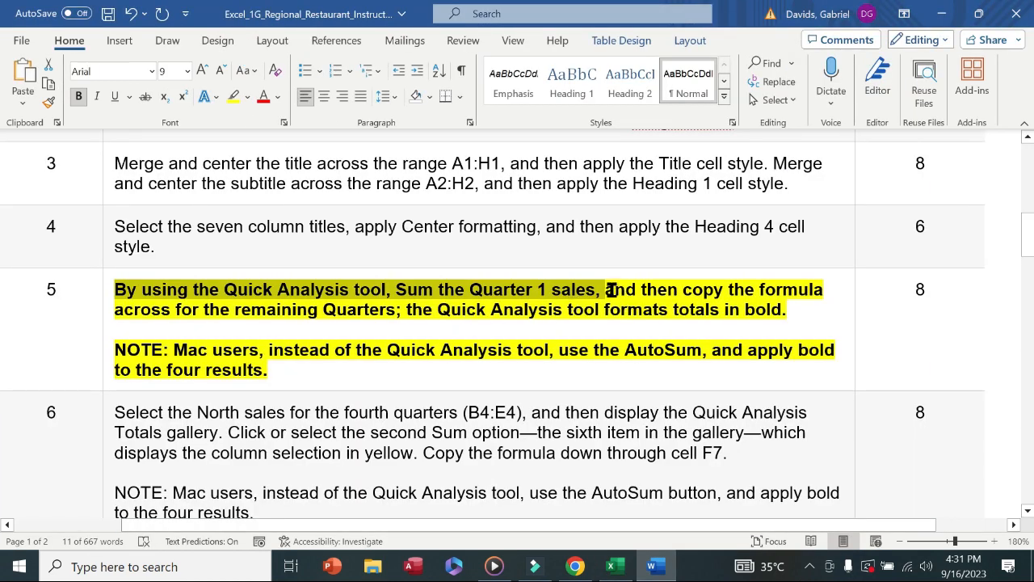
left_click_drag(612, 290, 388, 307)
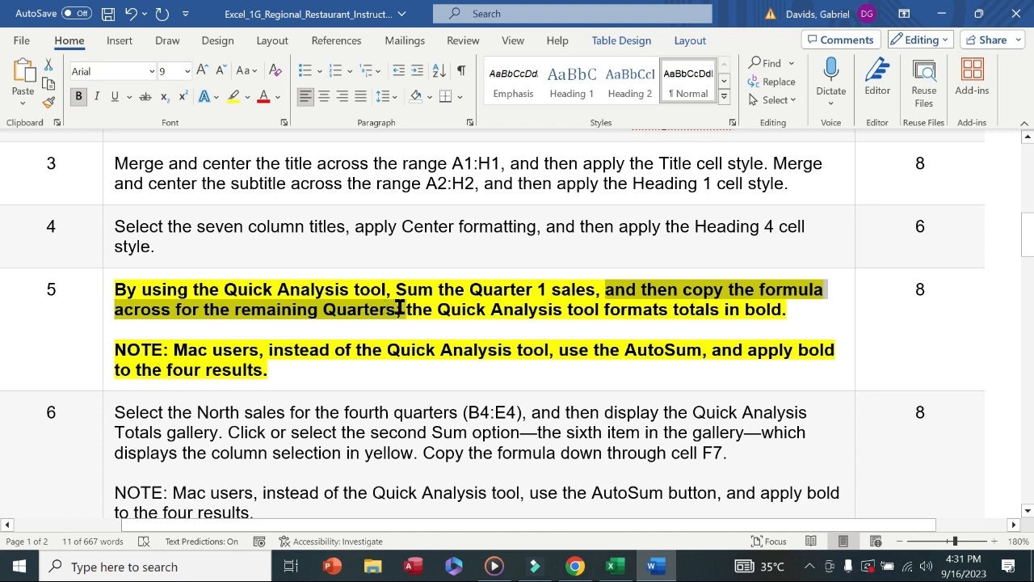
left_click_drag(400, 310, 401, 309)
left_click(612, 565)
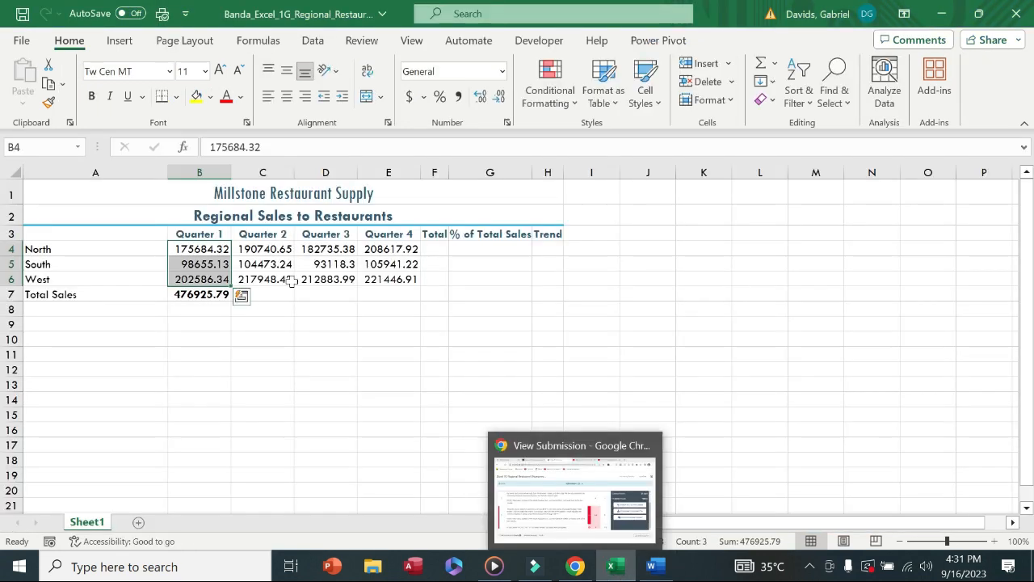
left_click(215, 296)
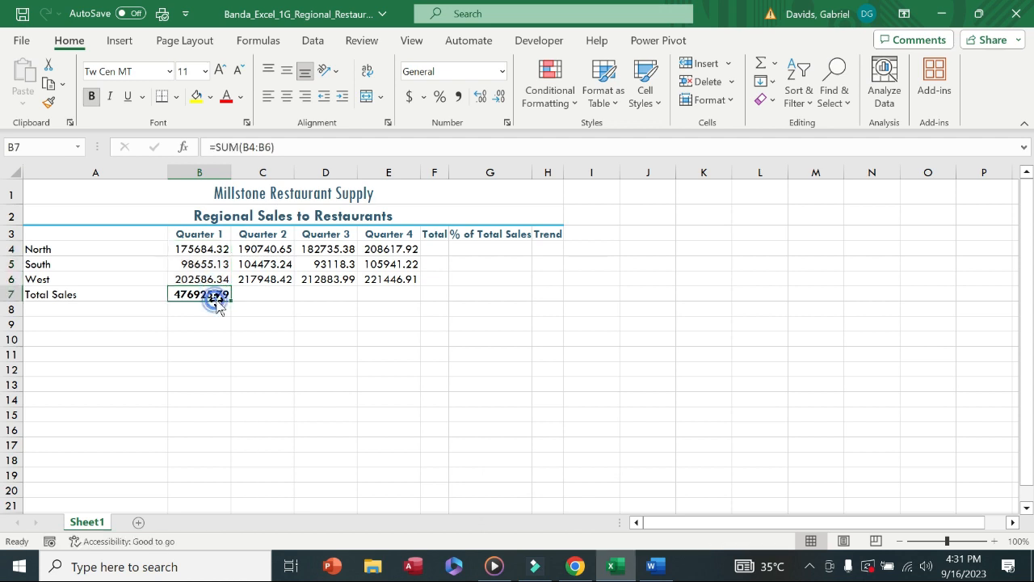
left_click_drag(230, 298, 418, 297)
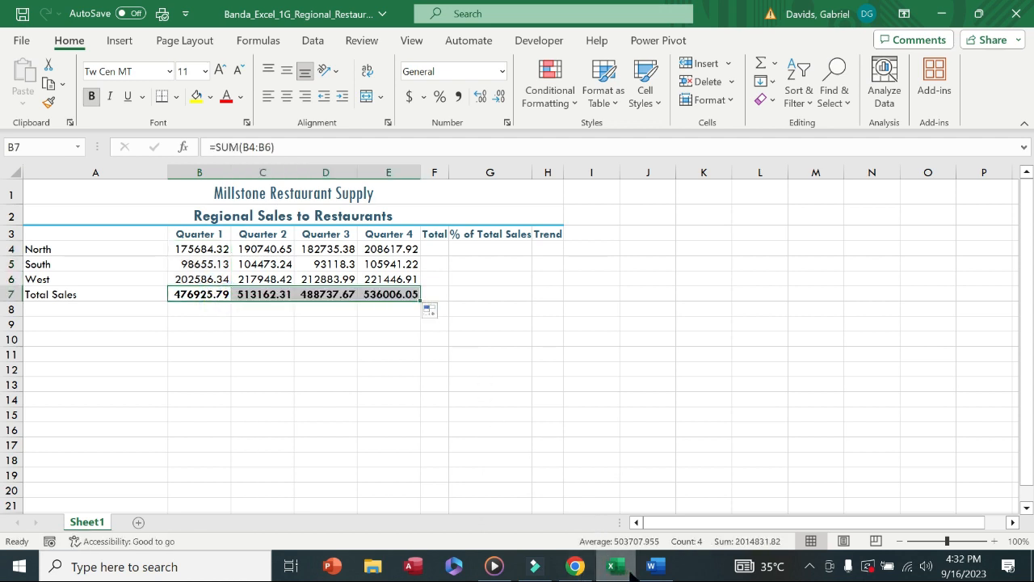
Step: Mark the clause about bold totals in step 5 in Word and check the row 7 totals in Excel
left_click(655, 568)
left_click_drag(436, 314, 785, 310)
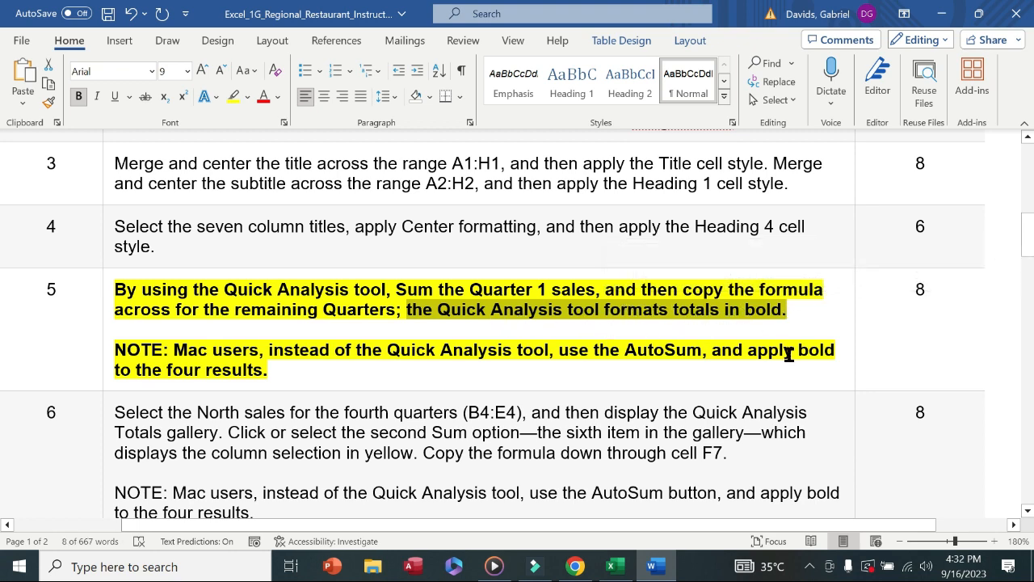
left_click(616, 567)
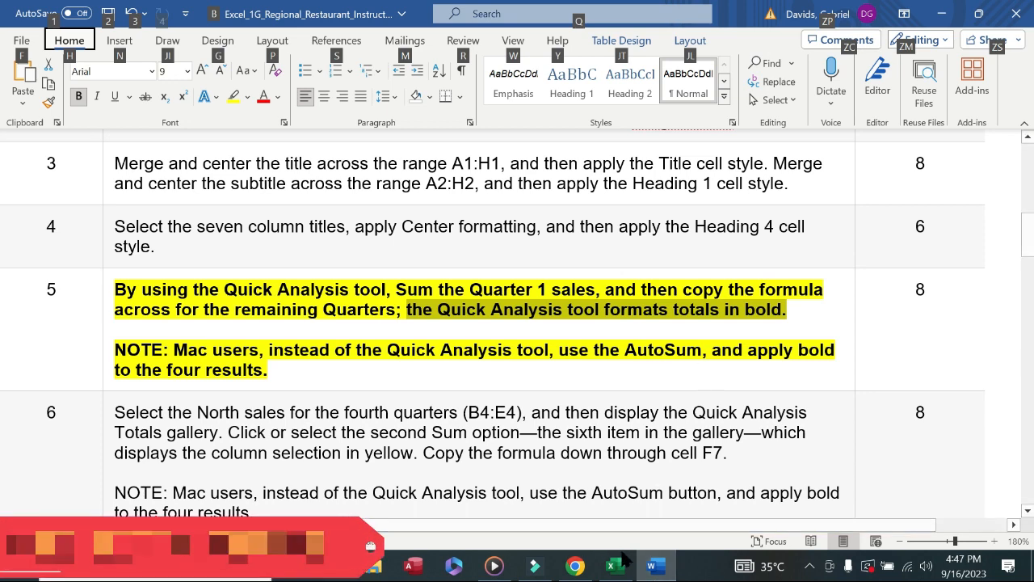
key("alt+Tab")
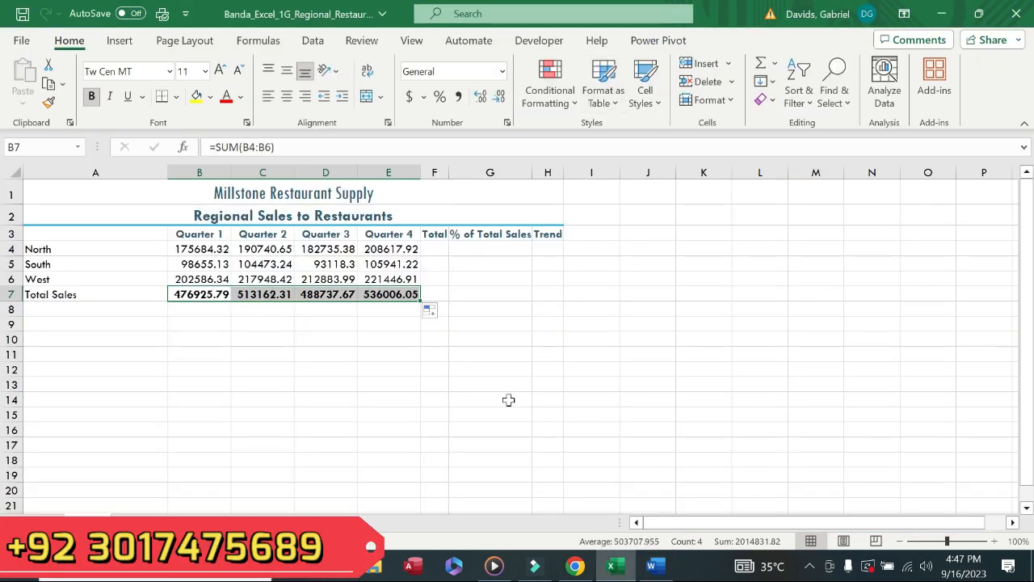
key("alt+Tab")
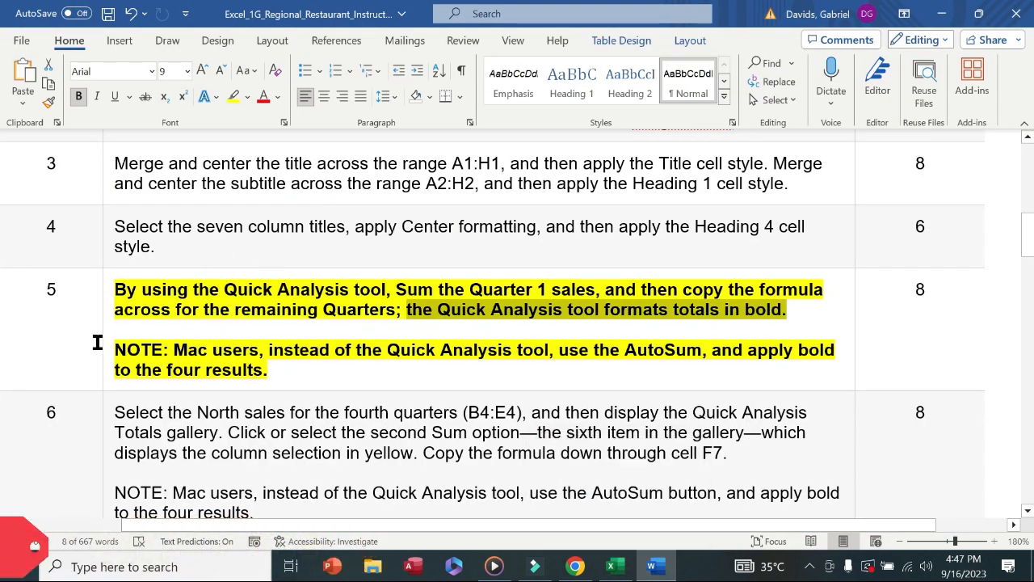
Step: Remove the bold and yellow highlight from the step 5 instruction in Word
left_click(97, 343)
left_click(118, 312)
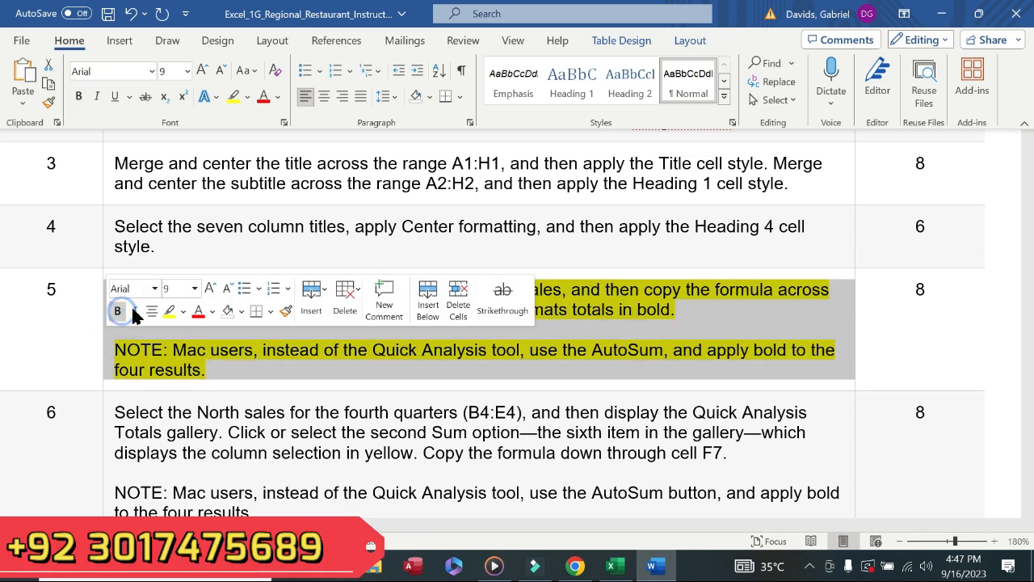
left_click(169, 311)
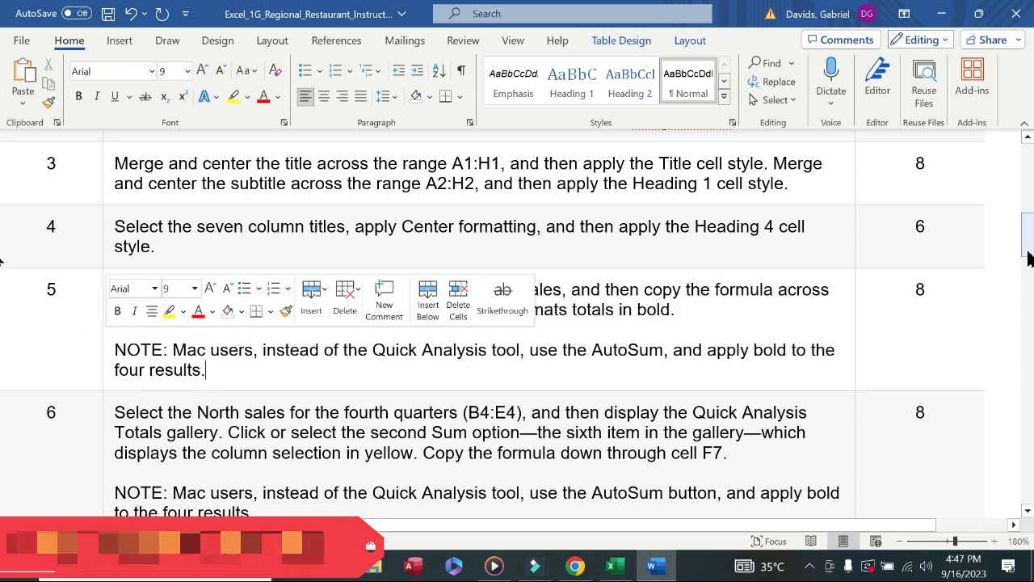
Step: Bold the whole step 6 instruction, including its Mac note, and highlight it in yellow
left_click_drag(1031, 257, 1031, 288)
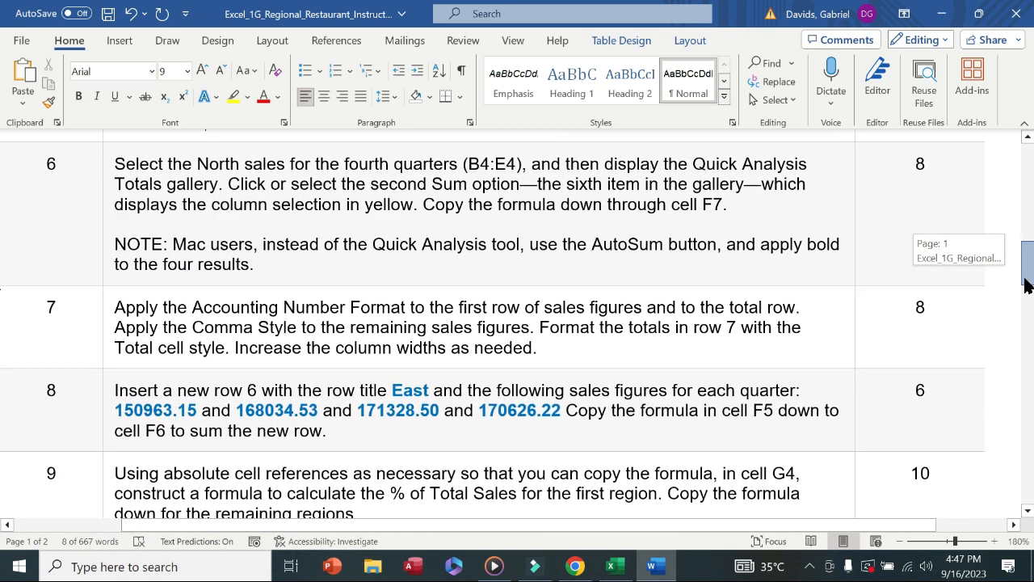
left_click(104, 231)
left_click(118, 202)
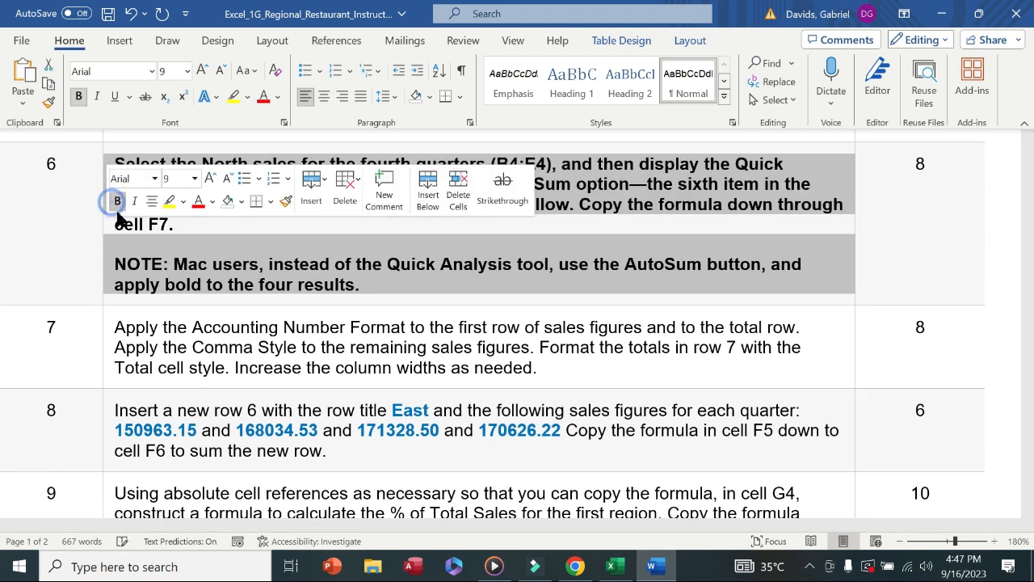
left_click(169, 203)
left_click(58, 227)
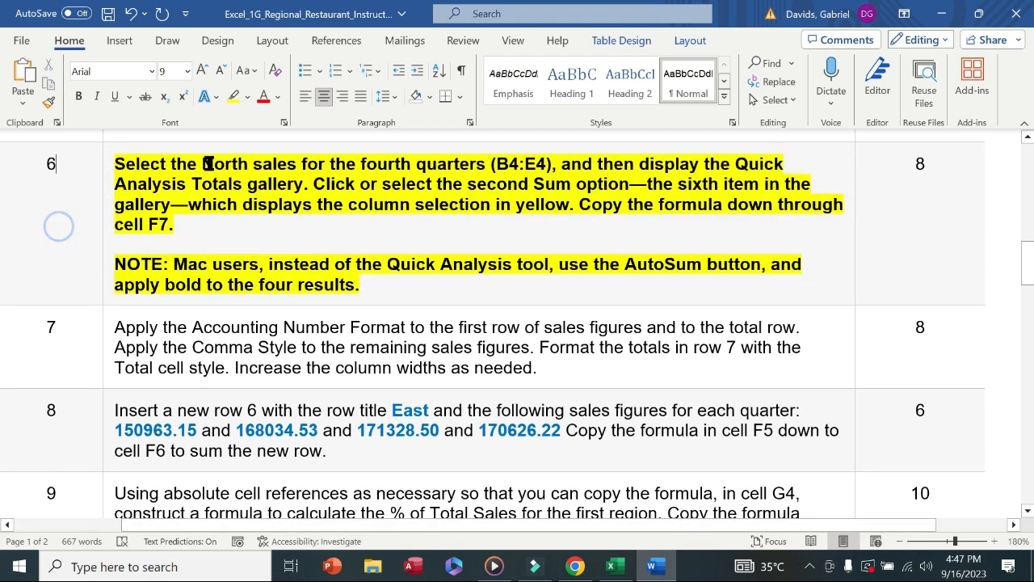
Step: Mark the North sales clause of step 6 in Word and select the range B4:E4 in Excel
left_click_drag(119, 164, 560, 164)
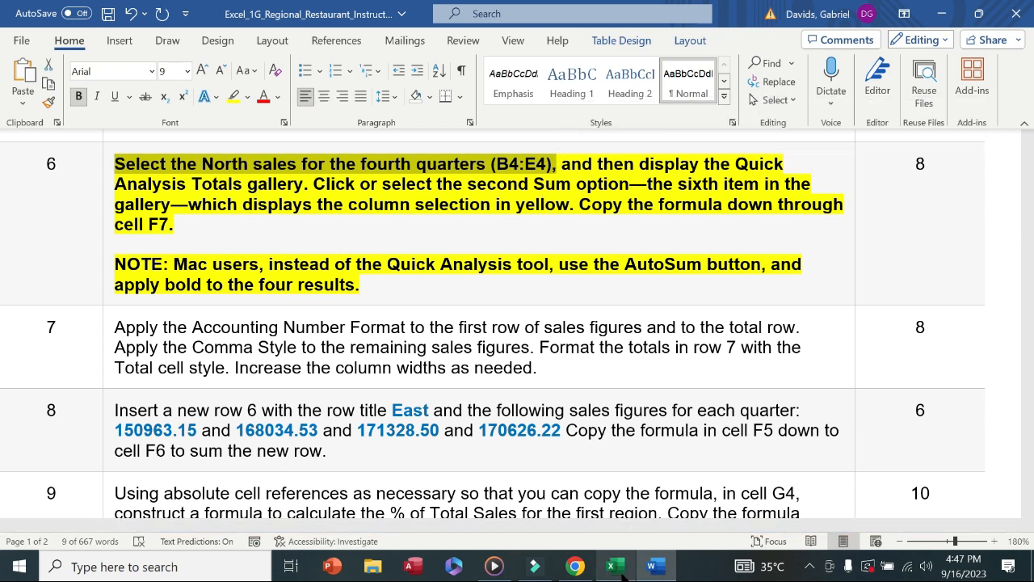
left_click(602, 557)
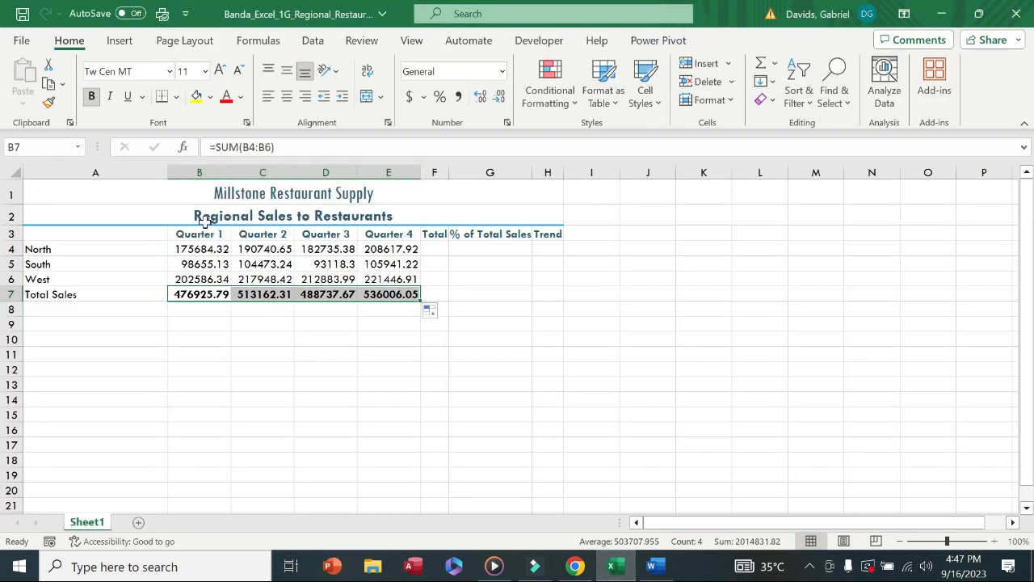
left_click_drag(184, 251, 414, 247)
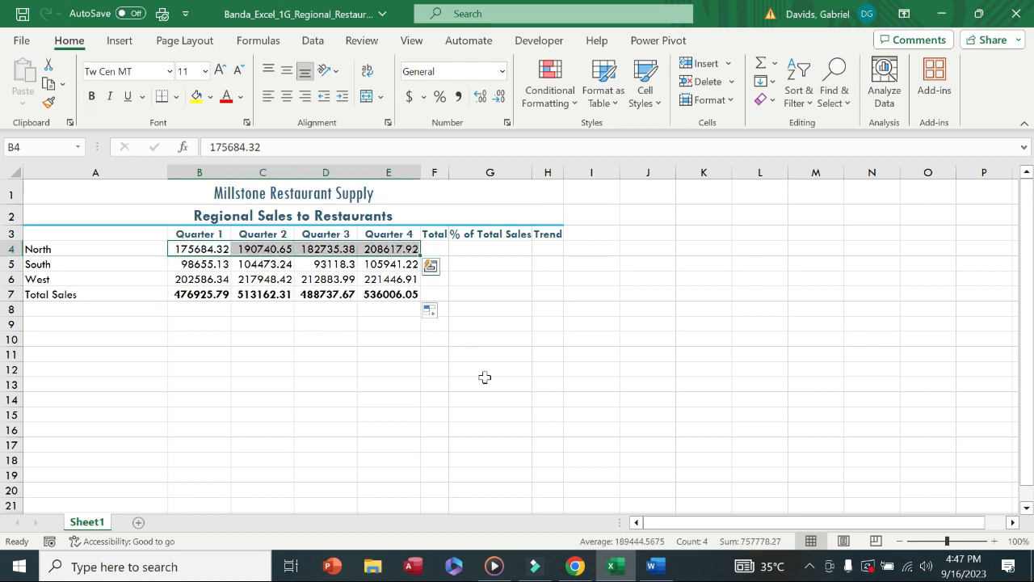
Step: Mark the Totals gallery clause of step 6 in Word and total B4:E4 into F4 in Excel with the second Quick Analysis Sum option
left_click(653, 566)
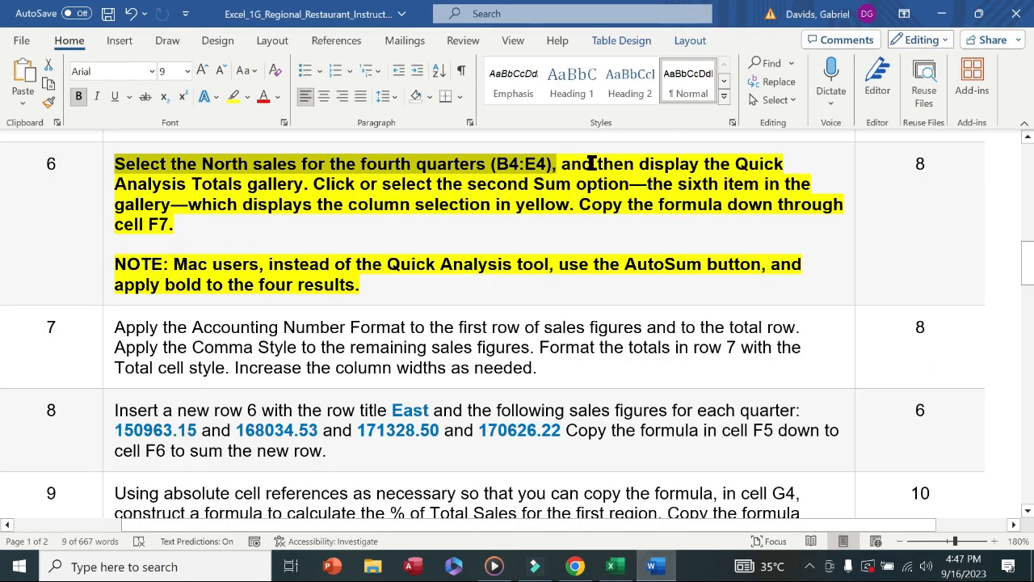
left_click_drag(569, 165, 574, 208)
left_click(616, 566)
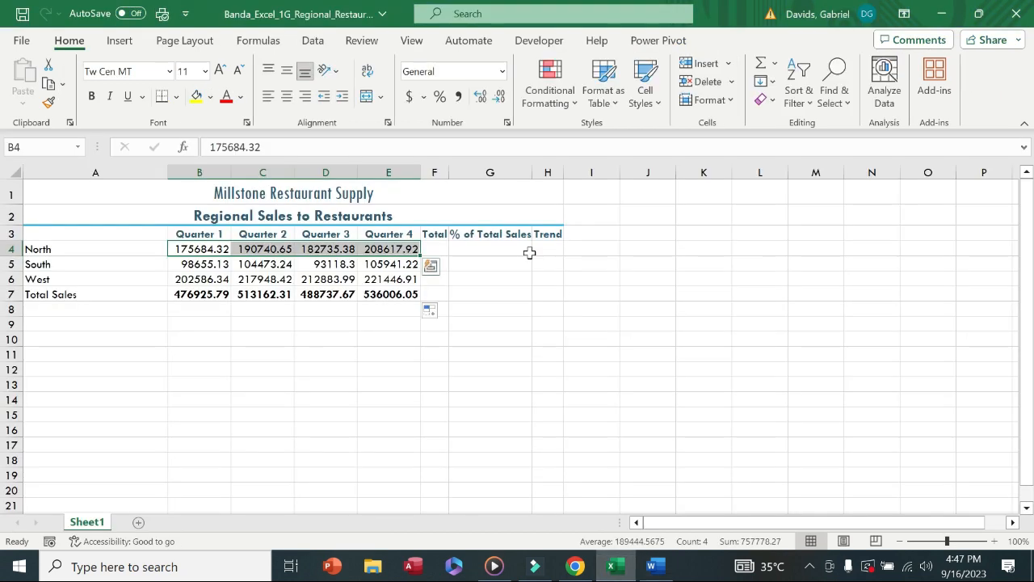
left_click(430, 267)
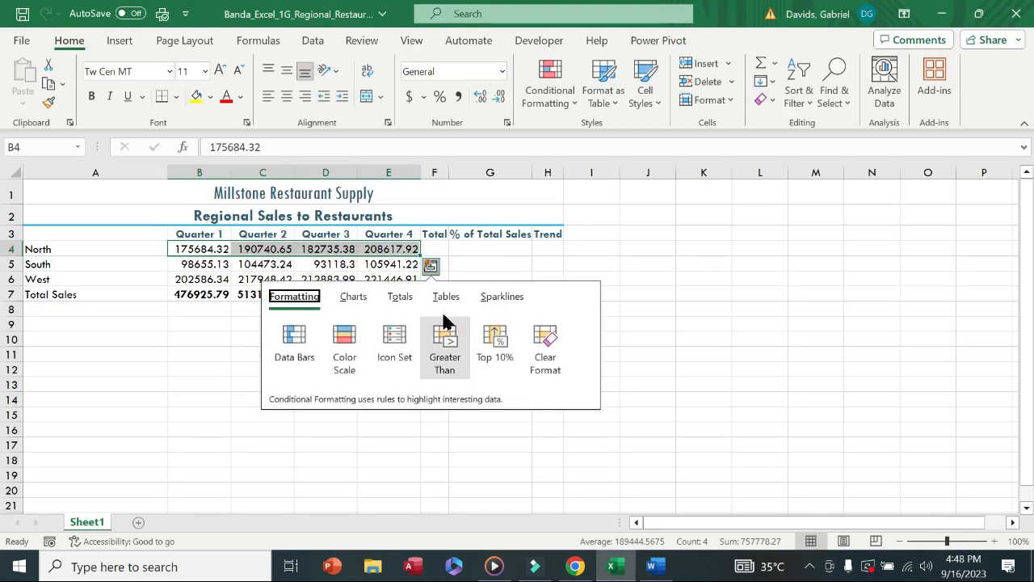
left_click(400, 298)
left_click(558, 346)
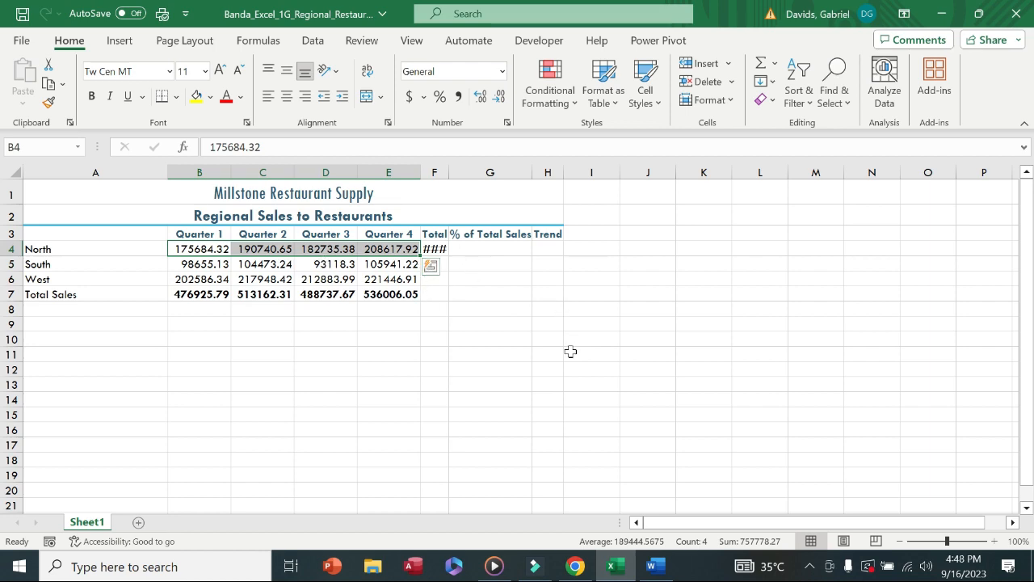
Step: Mark the step 6 sentence about copying the formula down through F7 in Word, and return to Excel
left_click(664, 565)
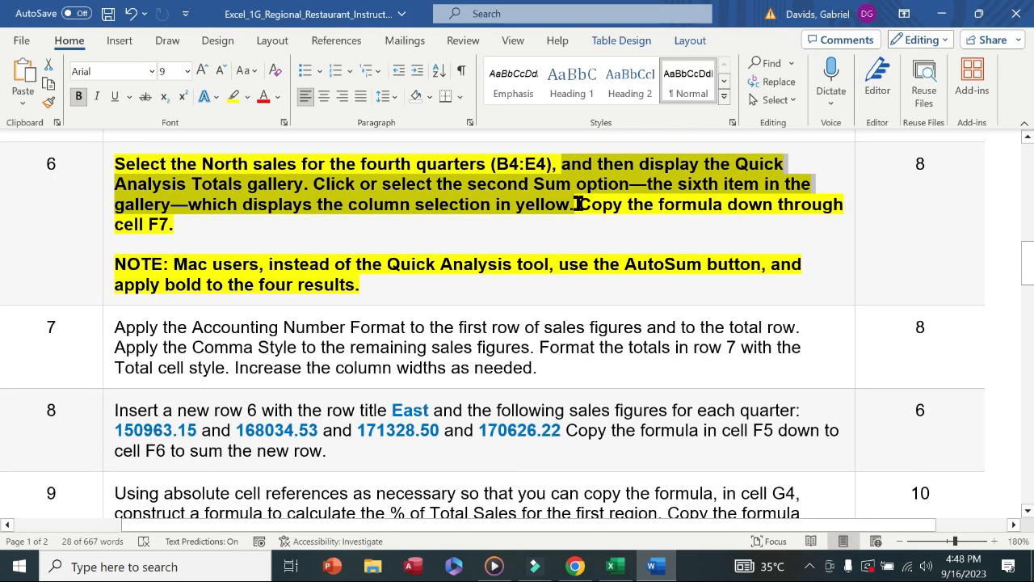
left_click_drag(579, 203, 781, 229)
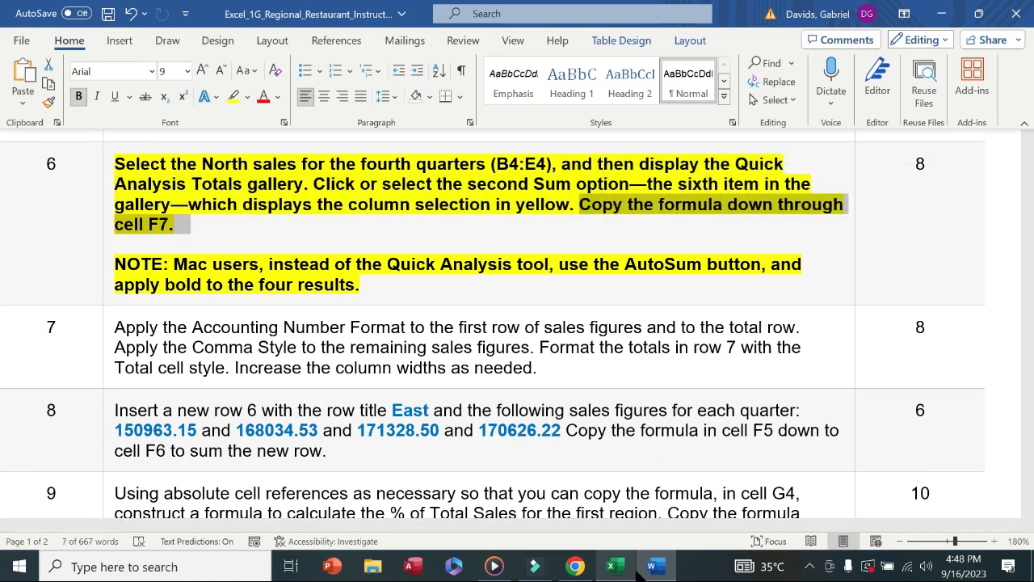
left_click(615, 566)
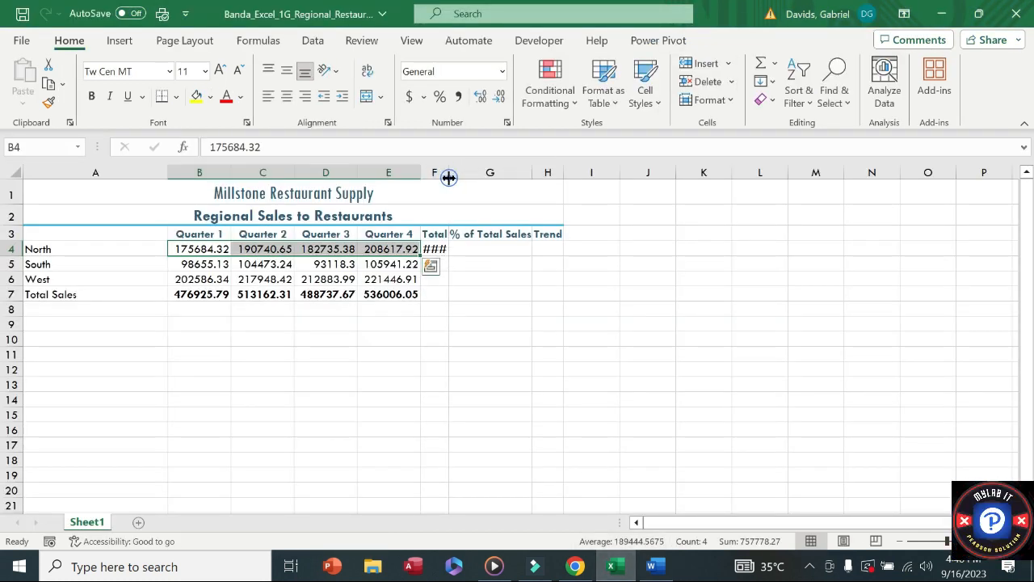
Step: AutoFit column F and copy the sum formula from F4 down through F7
left_click(443, 249)
key("ctrl+b")
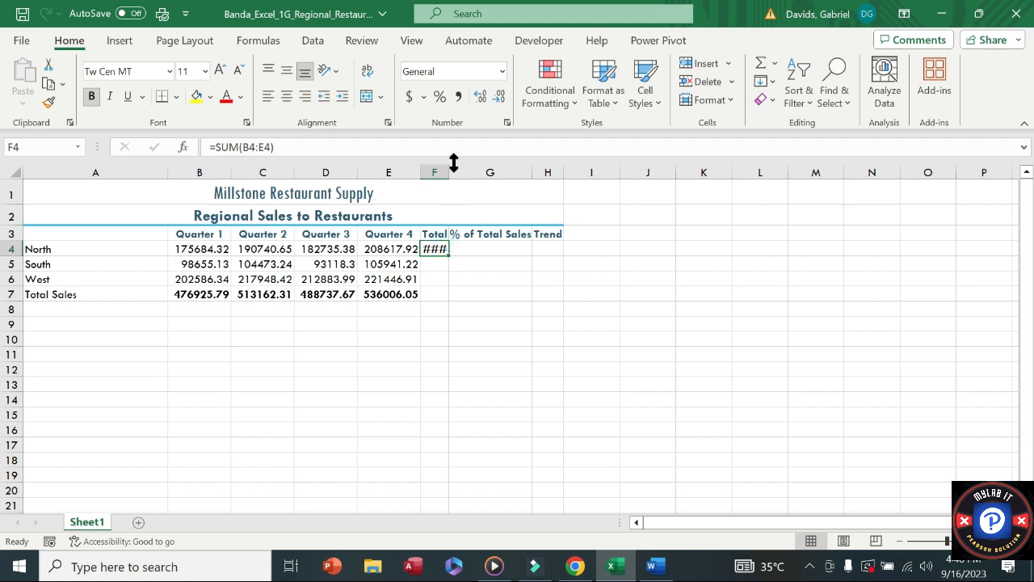
double_click(449, 173)
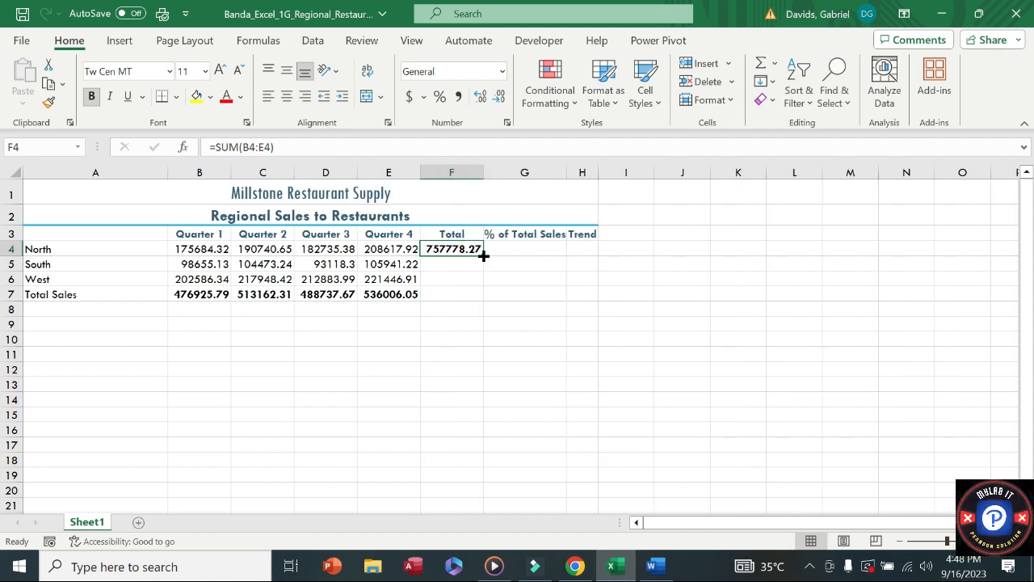
left_click_drag(483, 255, 484, 302)
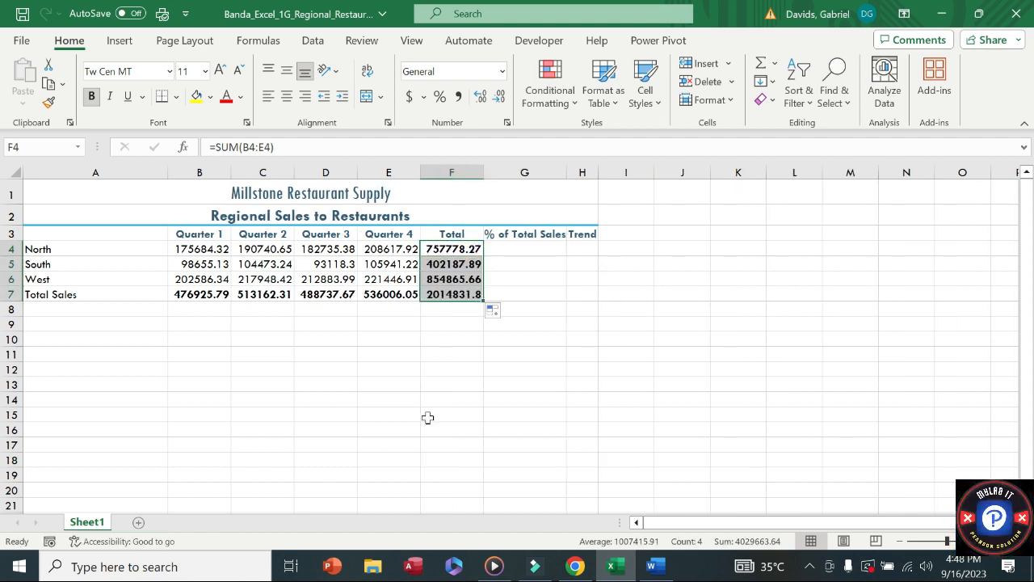
Step: Remove the bold and yellow highlight from the step 6 instruction and its Mac note in Word
left_click(651, 566)
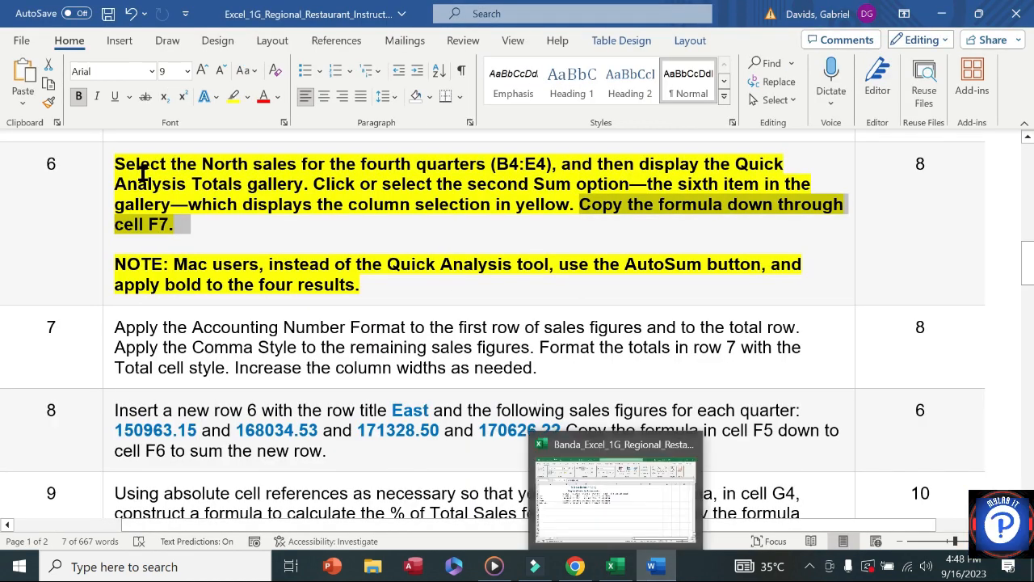
left_click(106, 250)
left_click(119, 219)
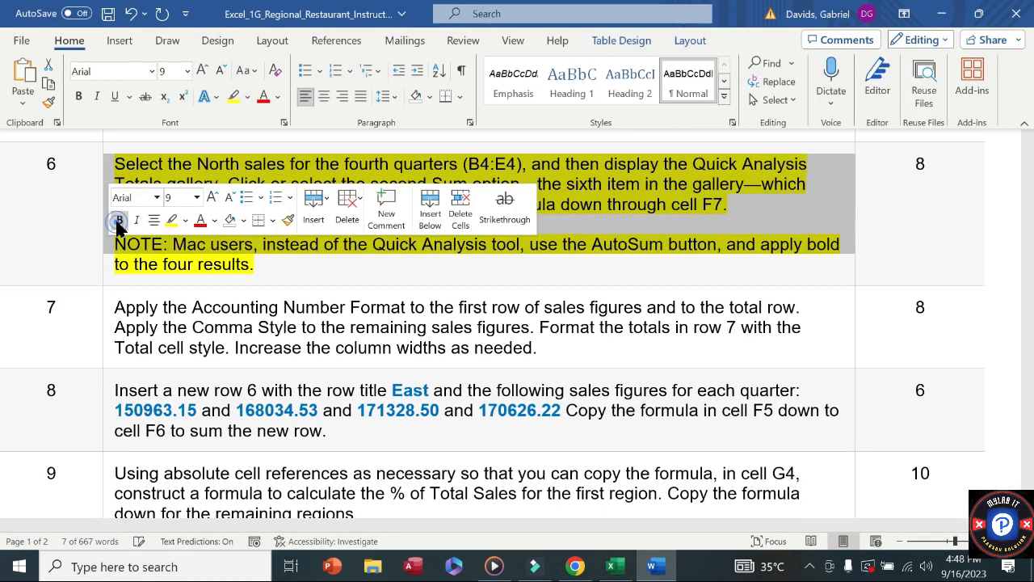
left_click(170, 219)
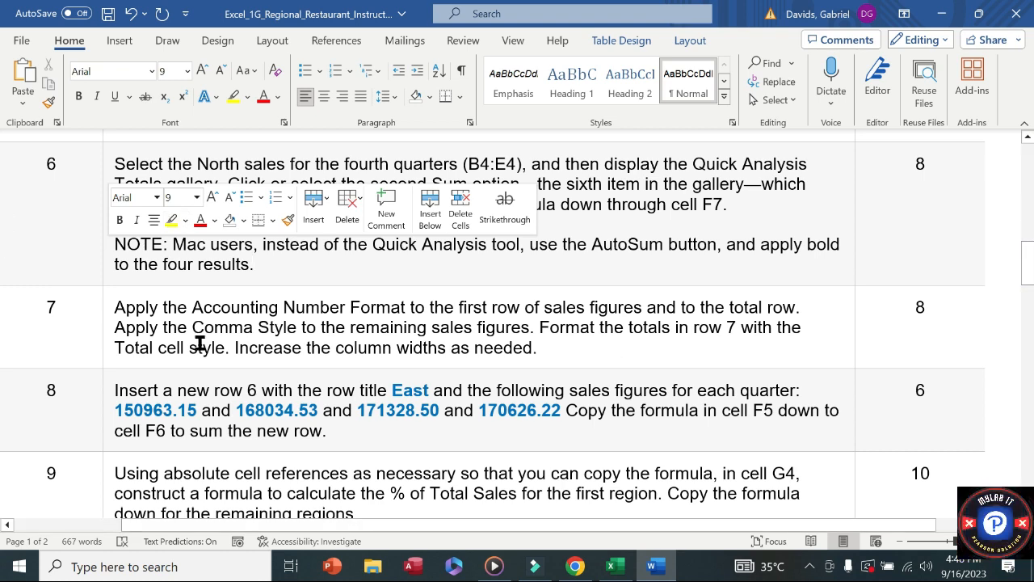
Step: Bold the whole step 7 instruction and highlight it in yellow
left_click(108, 339)
left_click(120, 309)
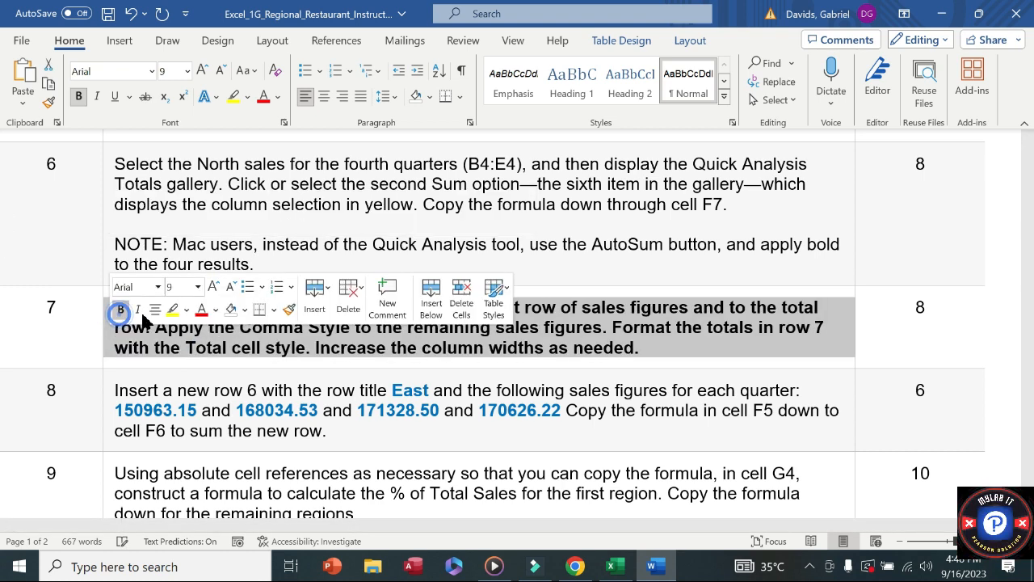
left_click(172, 312)
left_click(92, 326)
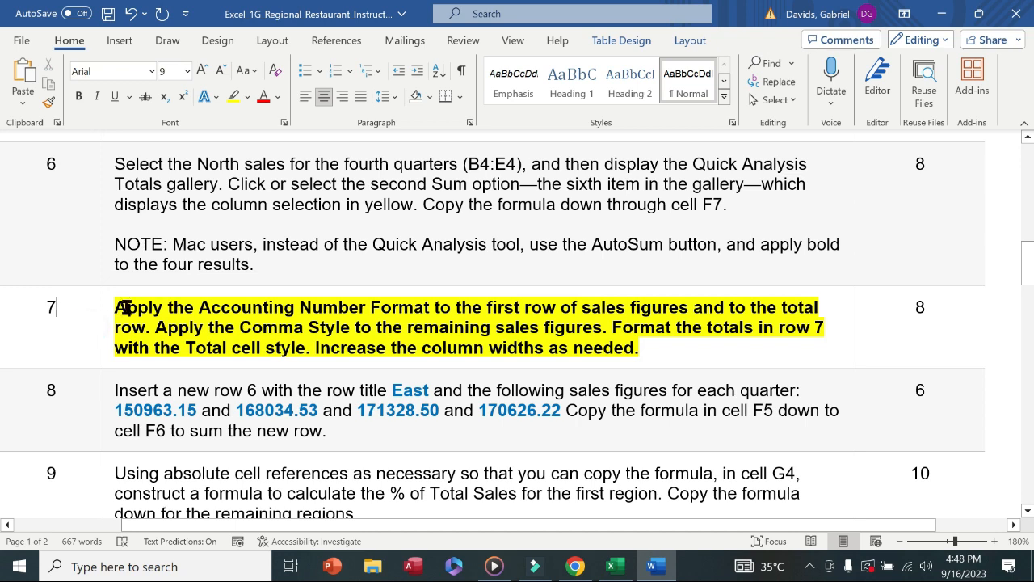
Step: Mark the Accounting Number Format sentence of the step 7 instruction
left_click_drag(151, 304, 683, 299)
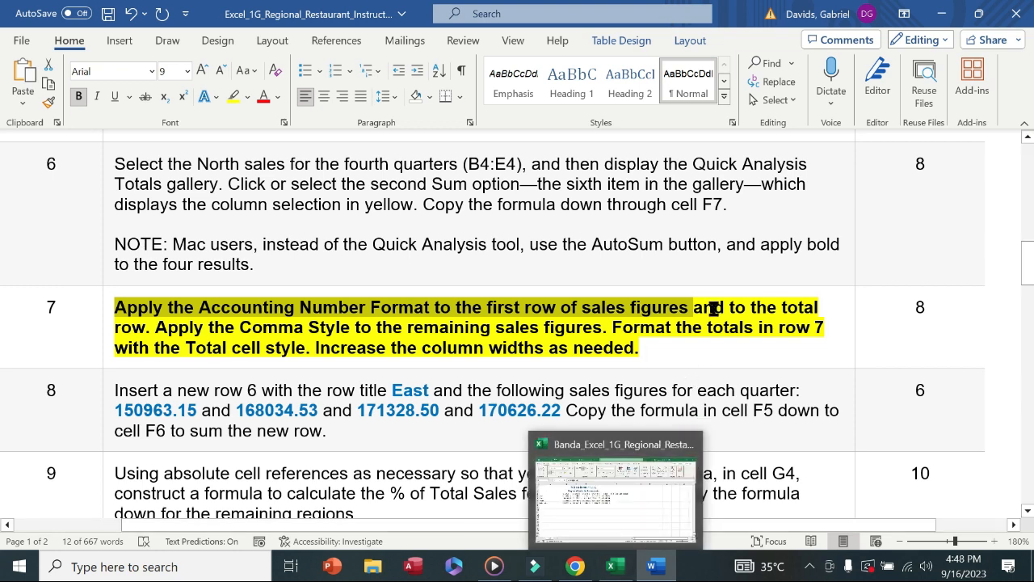
left_click(136, 320)
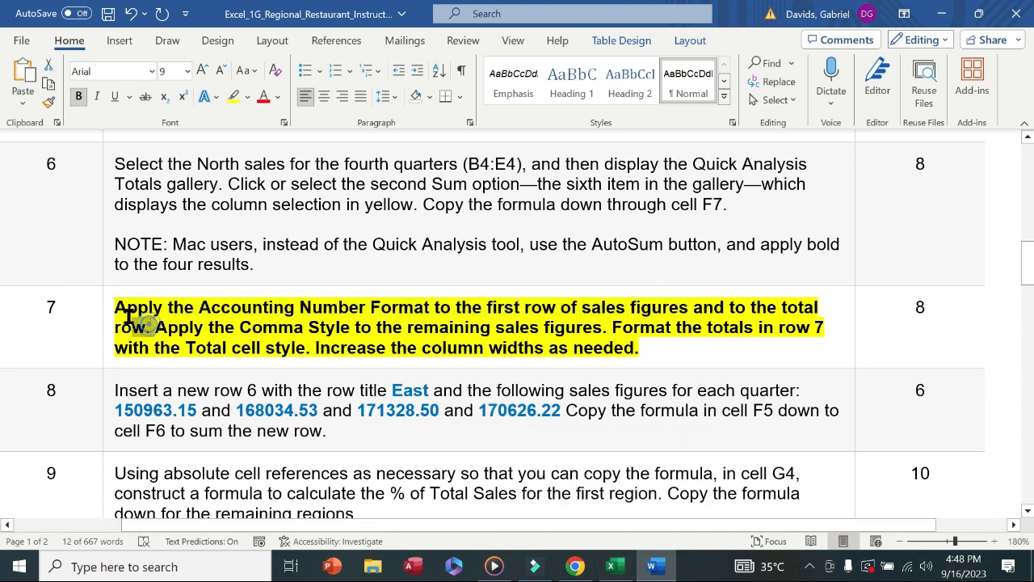
left_click(121, 311, "ctrl")
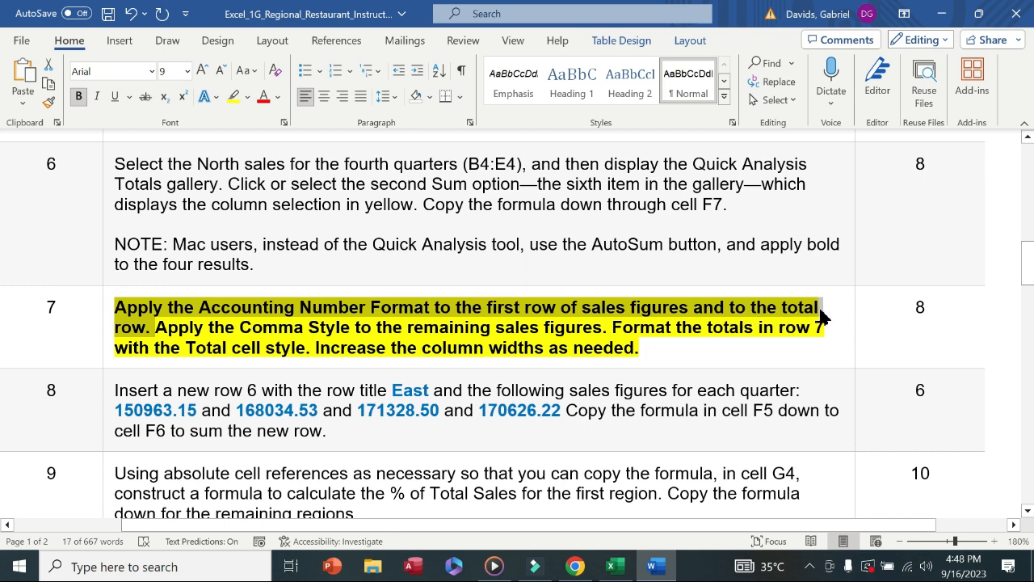
Step: Apply the Accounting Number Format to B4:F4 and to the total row B7:F7 in Excel
left_click(611, 567)
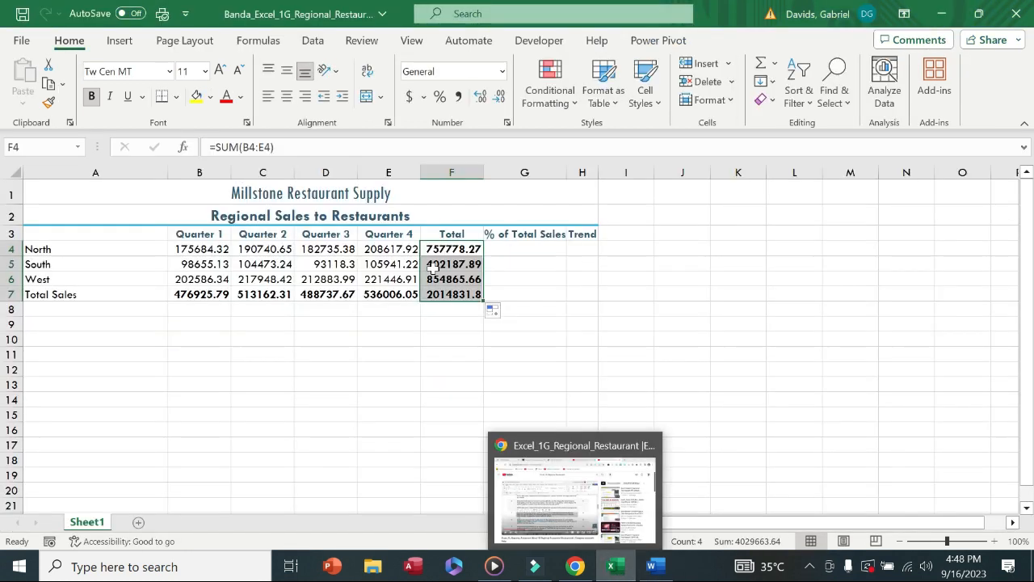
left_click_drag(182, 249, 416, 251)
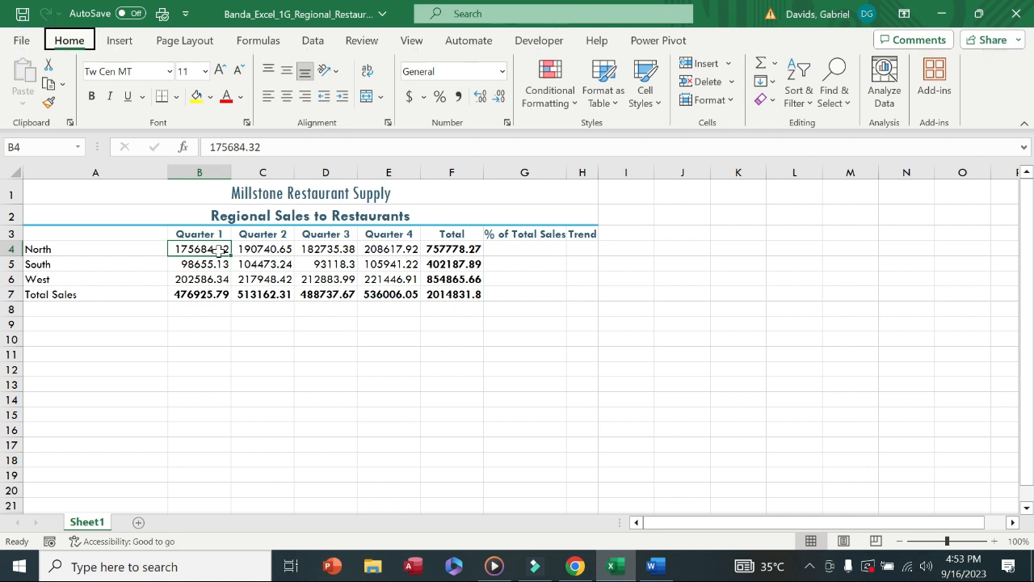
left_click_drag(215, 249, 446, 250)
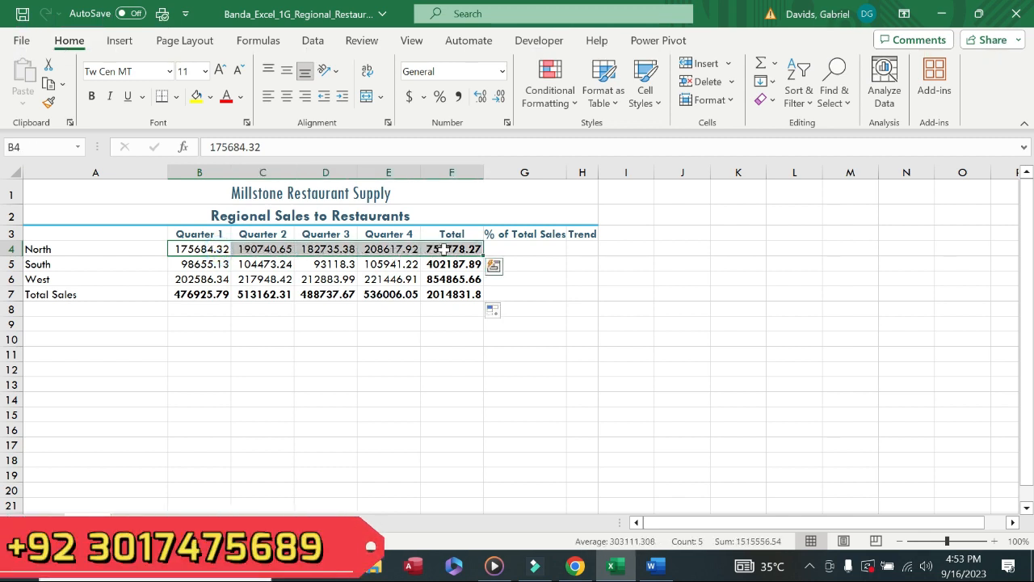
left_click(410, 96)
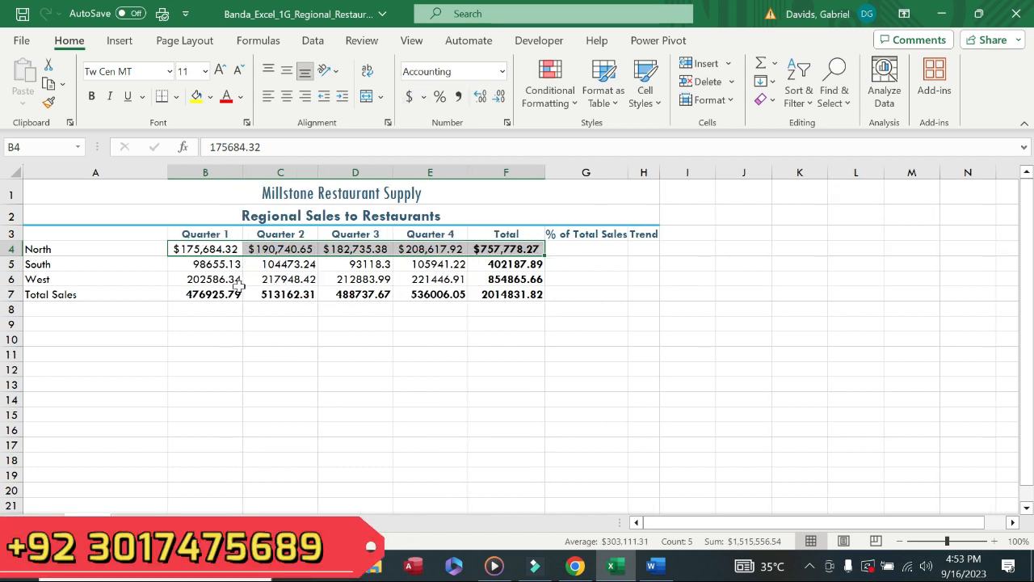
left_click_drag(199, 295, 510, 295)
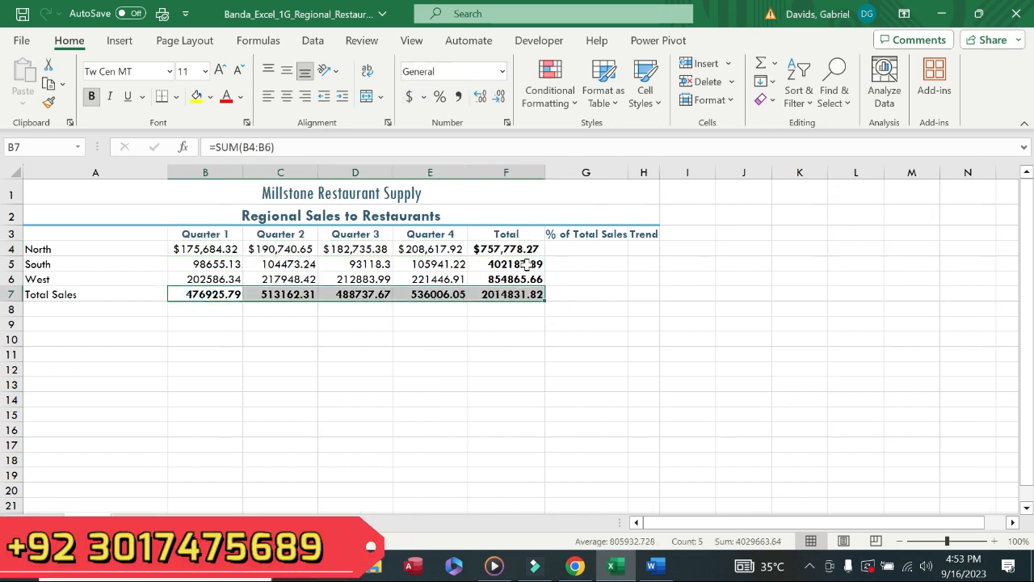
left_click(409, 97)
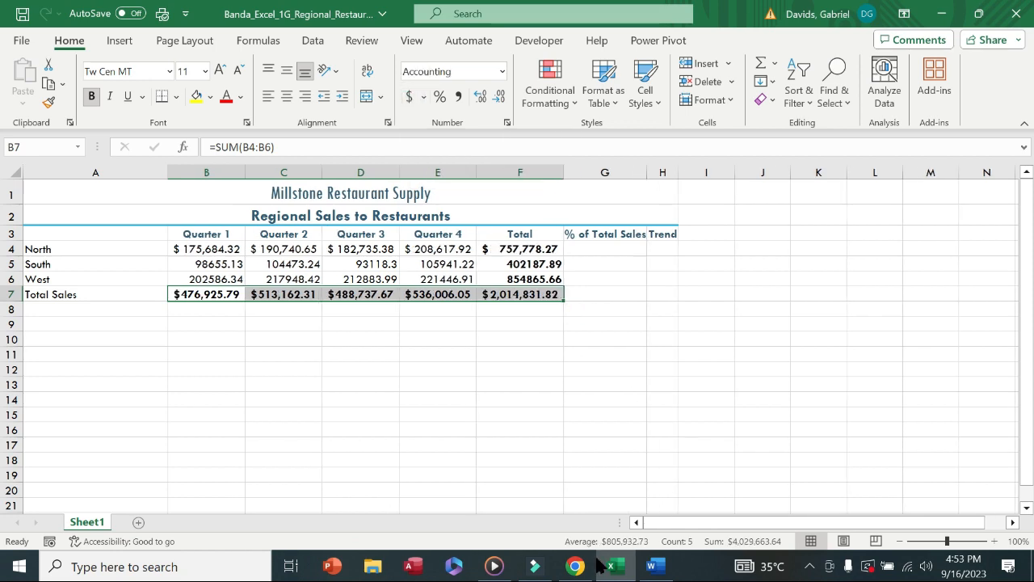
Step: Mark the Comma Style sentence of step 7 in Word and apply Comma Style to B5:F6 in Excel
left_click(653, 566)
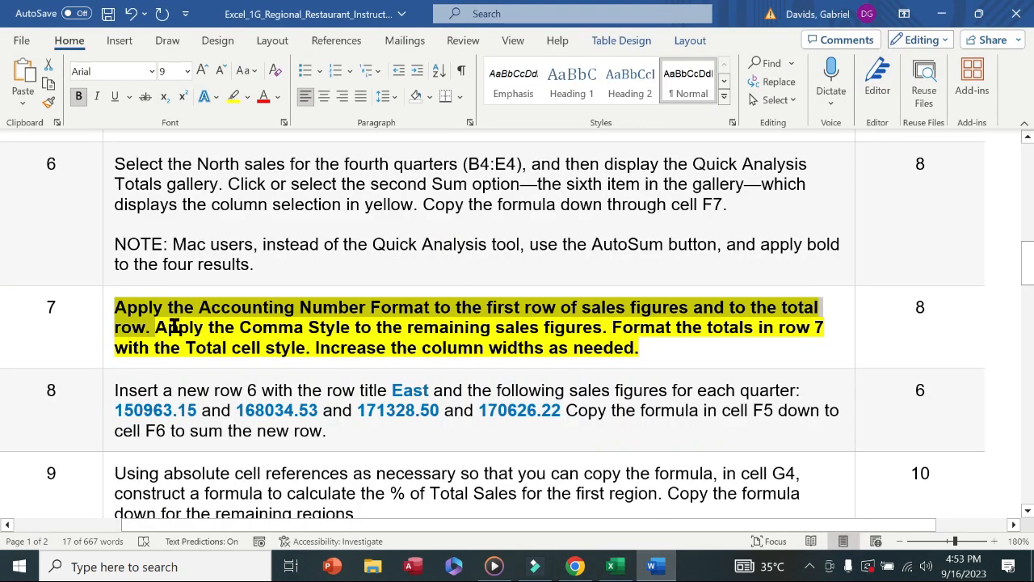
left_click_drag(159, 327, 569, 332)
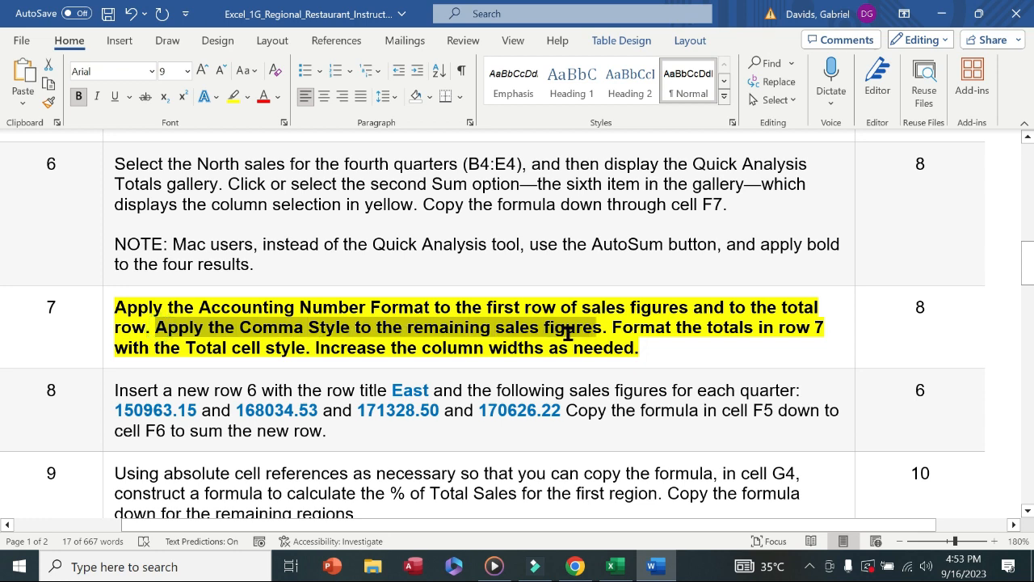
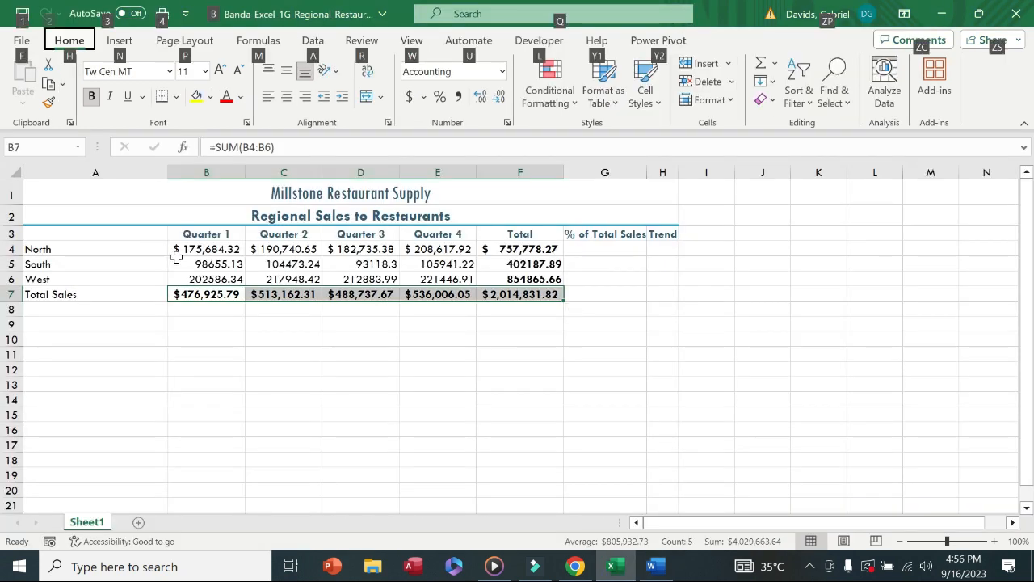
left_click_drag(178, 264, 548, 284)
left_click(461, 97)
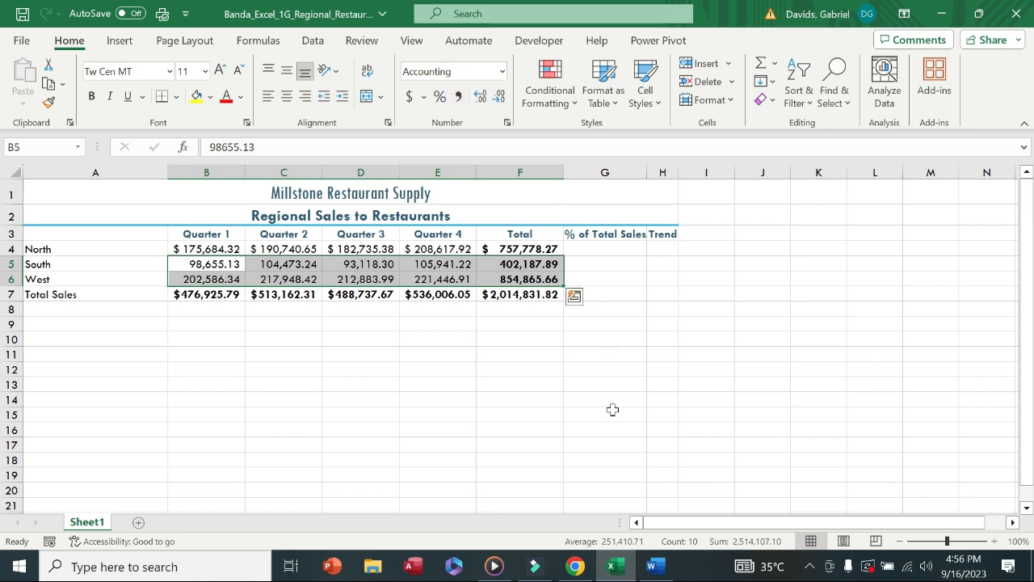
Step: Mark the Total cell style sentence of step 7 in Word and apply the Total cell style to B7:F7 in Excel
left_click(667, 565)
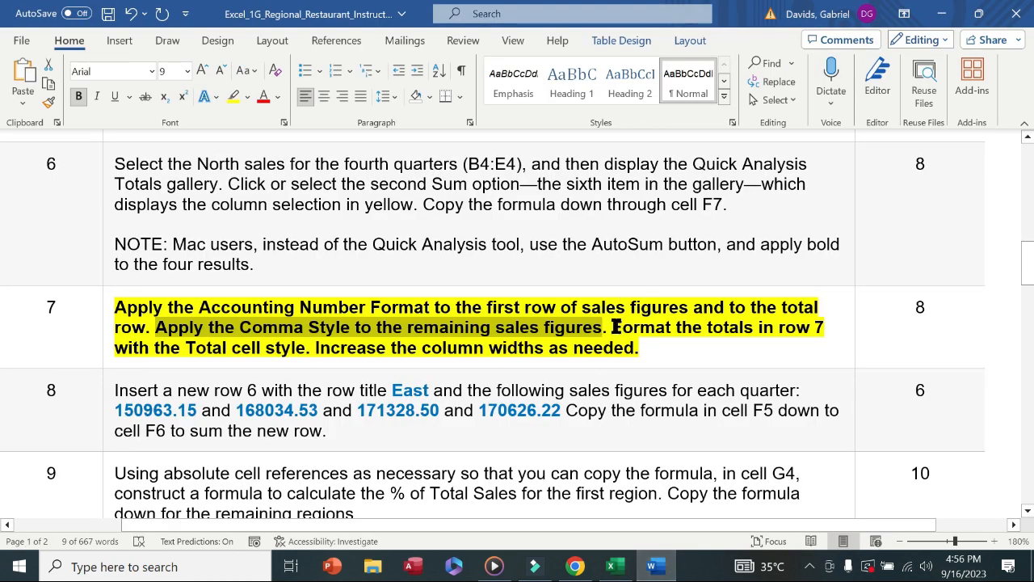
left_click_drag(612, 327, 305, 349)
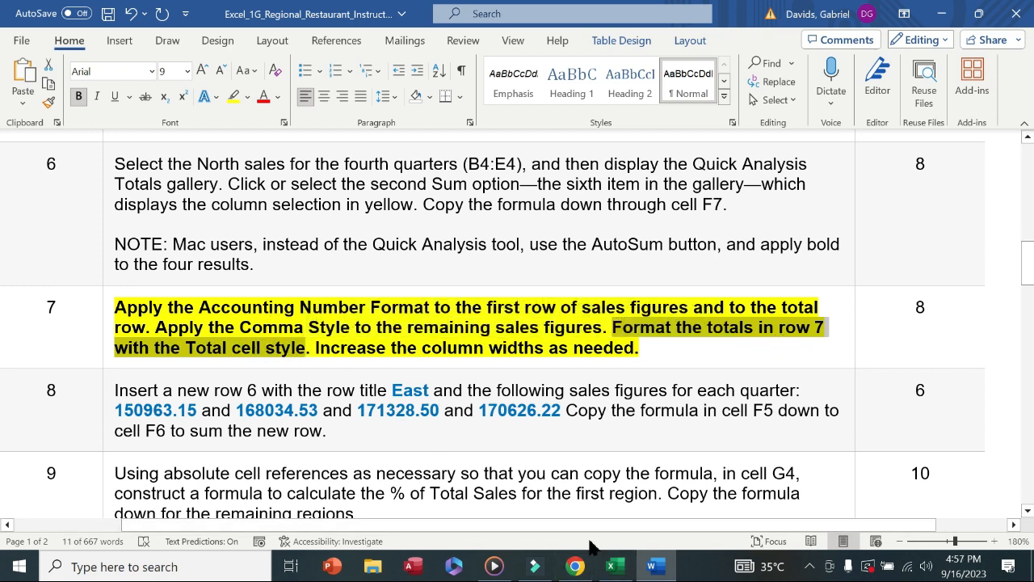
left_click(614, 566)
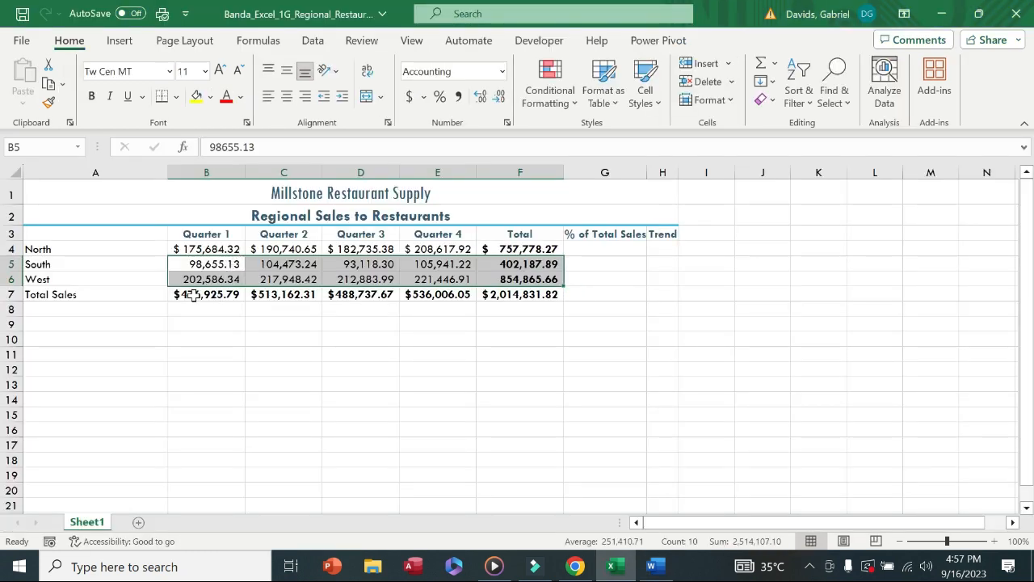
left_click_drag(194, 294, 550, 294)
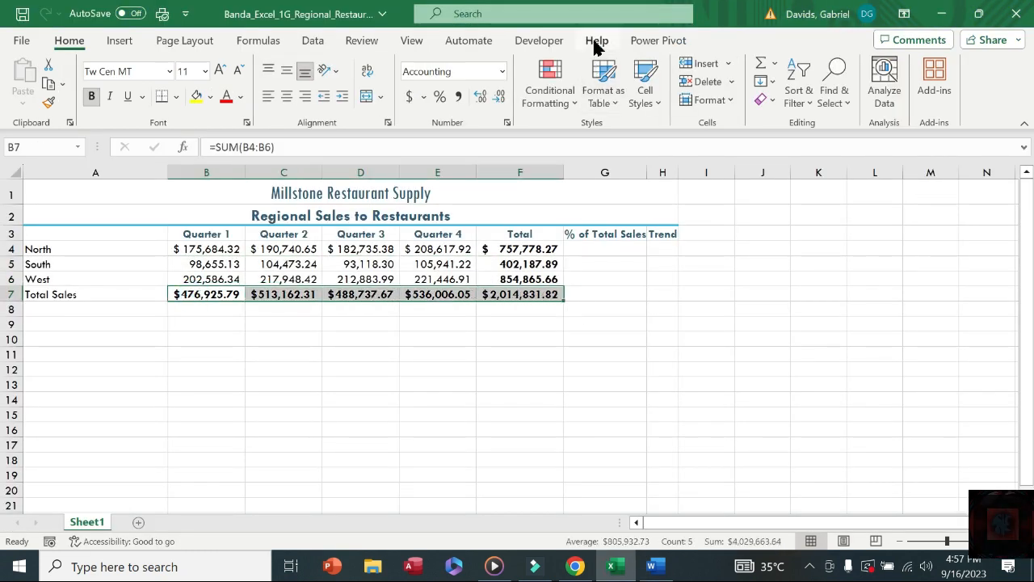
left_click(647, 93)
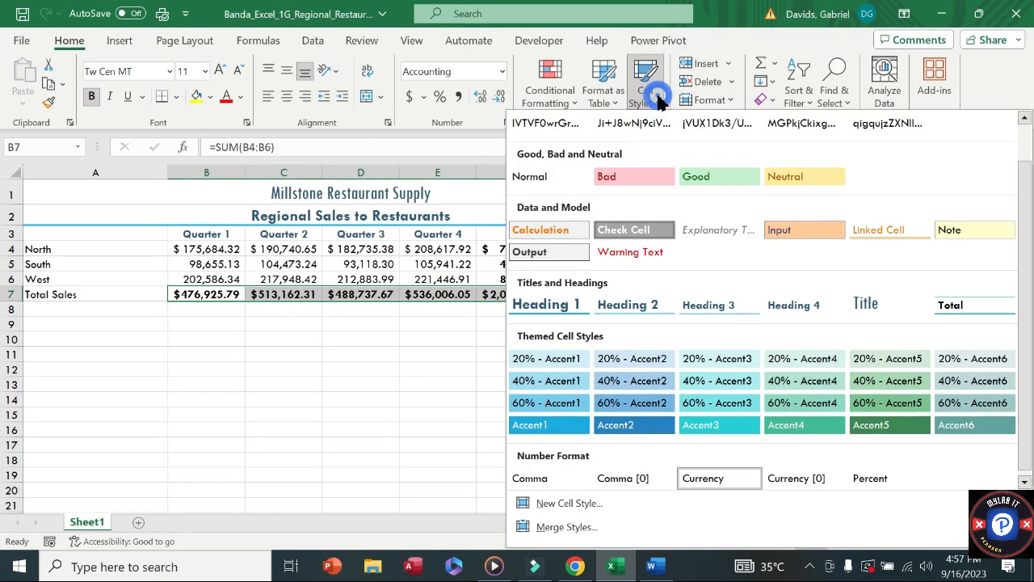
left_click(954, 305)
Step: Mark the column widths sentence of step 7 in Word and AutoFit columns A through H in Excel
left_click(650, 564)
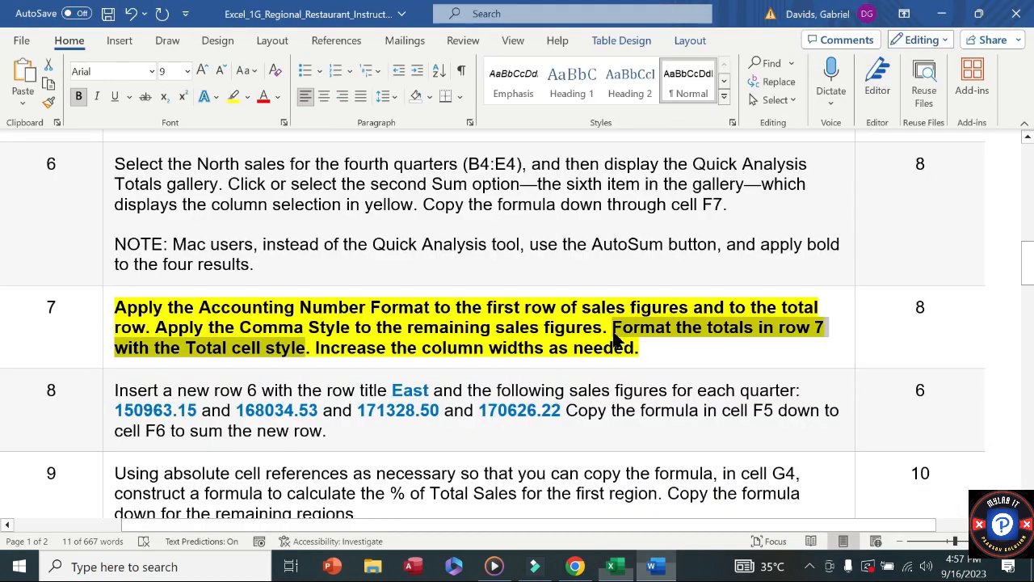
left_click_drag(354, 346, 610, 348)
left_click(612, 566)
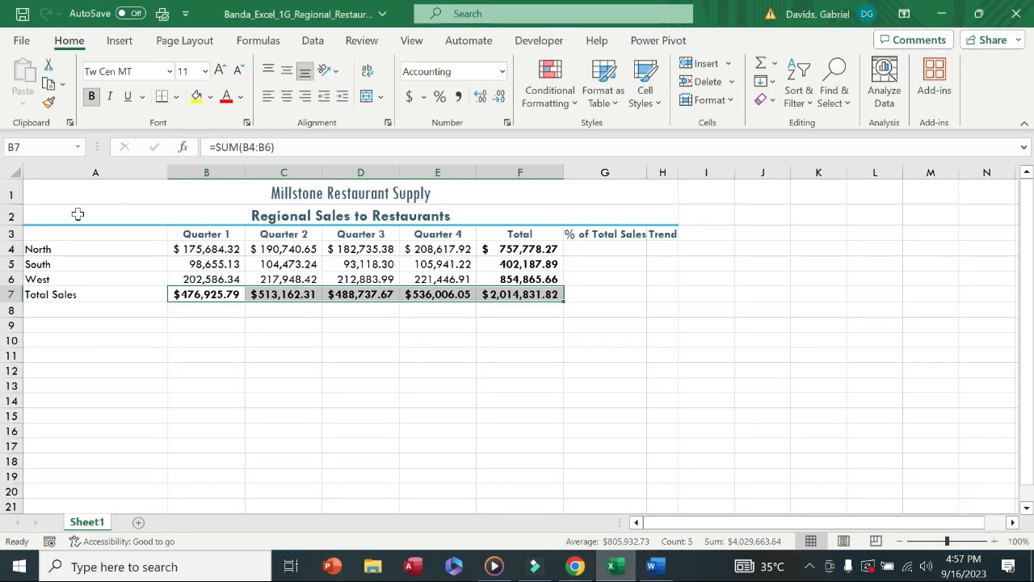
left_click_drag(81, 173, 679, 174)
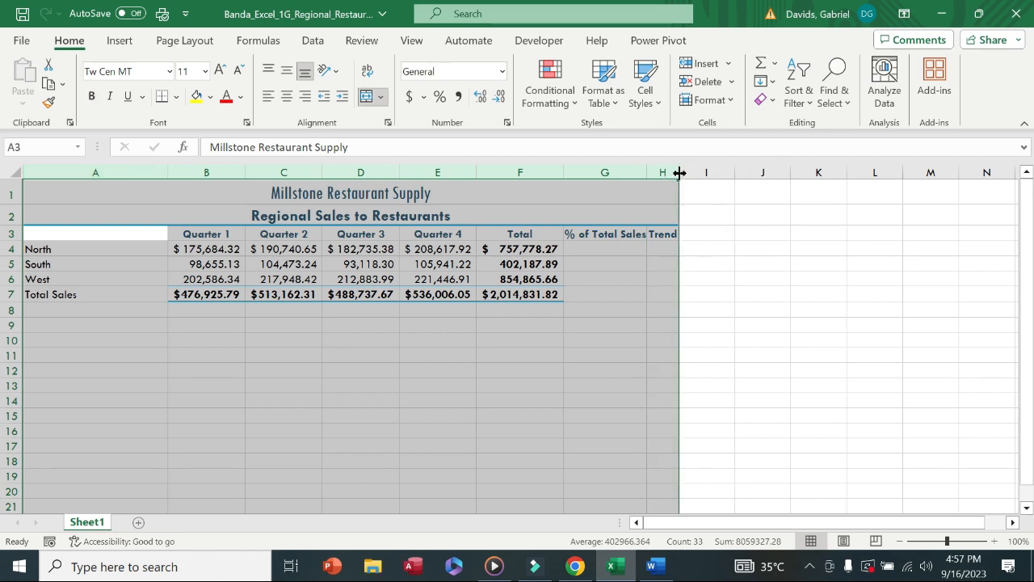
double_click(680, 172)
Step: Remove the bold and yellow highlight from the step 7 instruction in Word
left_click(651, 566)
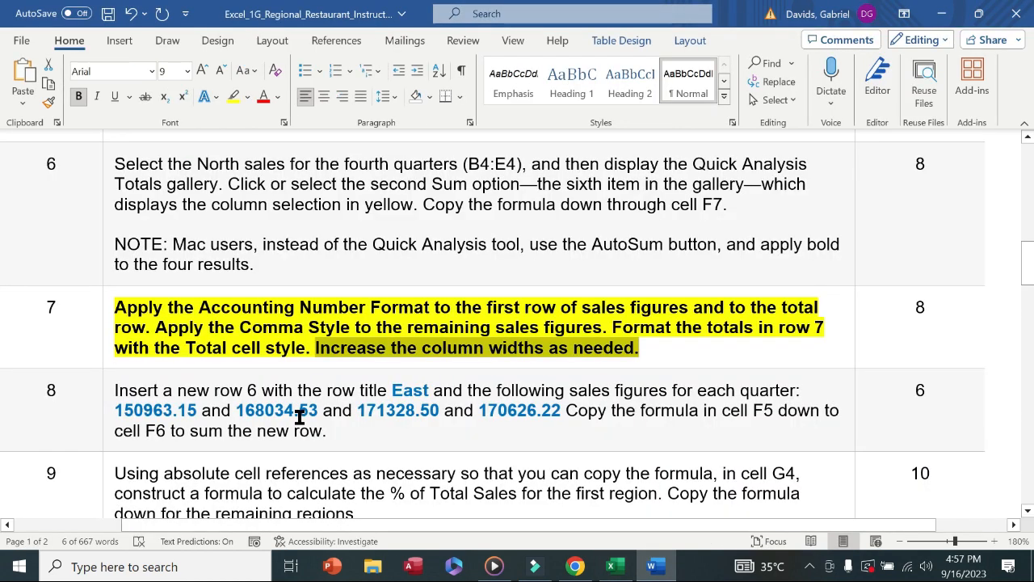
left_click(102, 330)
left_click(115, 301)
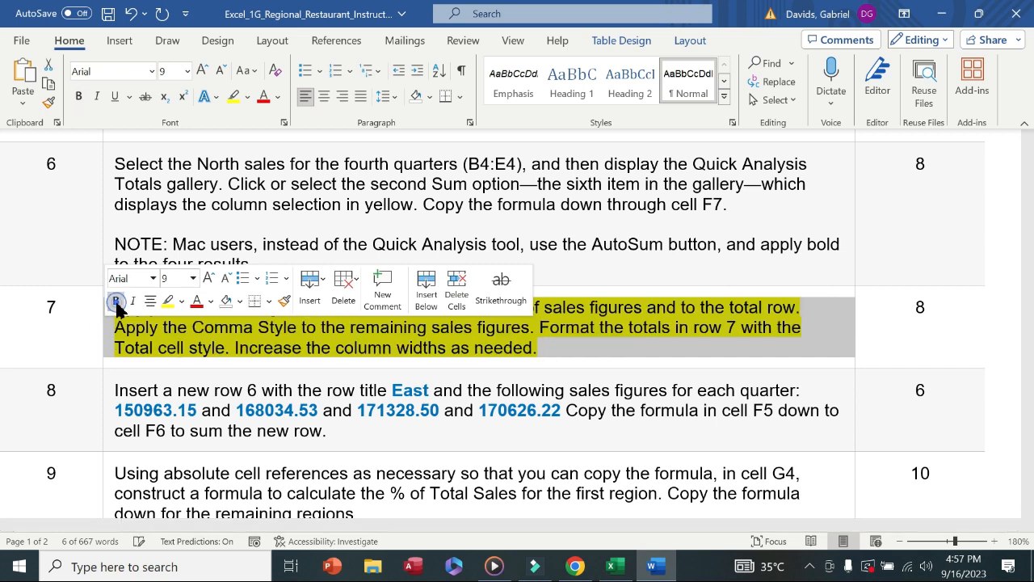
left_click(167, 301)
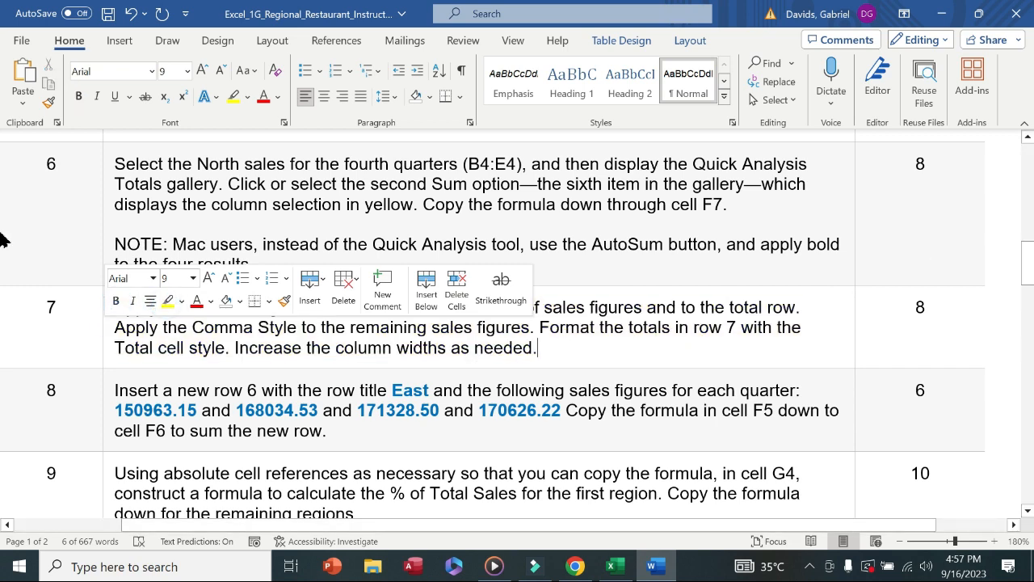
Step: Make the step 8 instruction in Word bold and highlight it in yellow
scroll(453, 268, "down", 5)
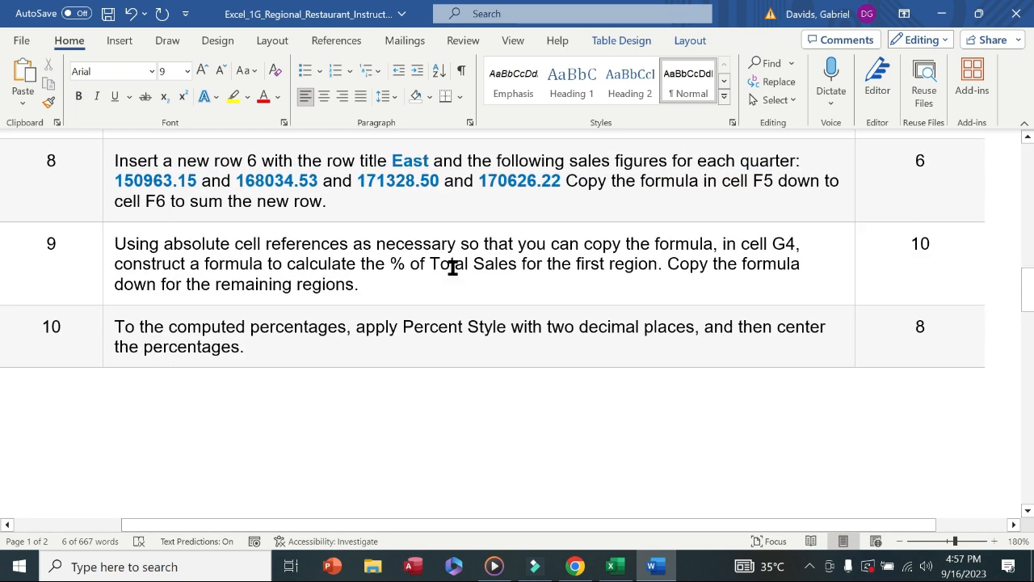
left_click(102, 205)
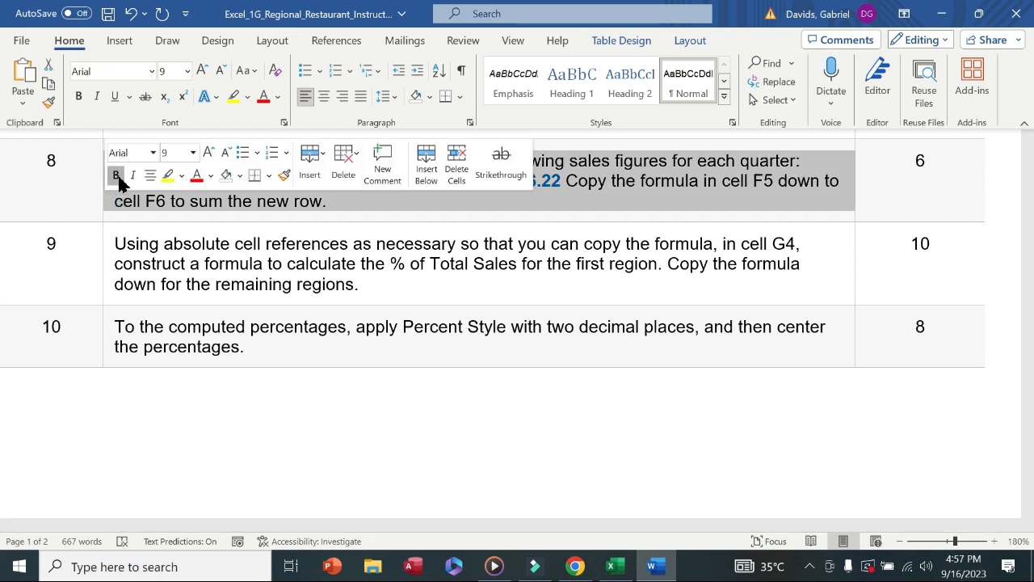
left_click(116, 175)
left_click(167, 175)
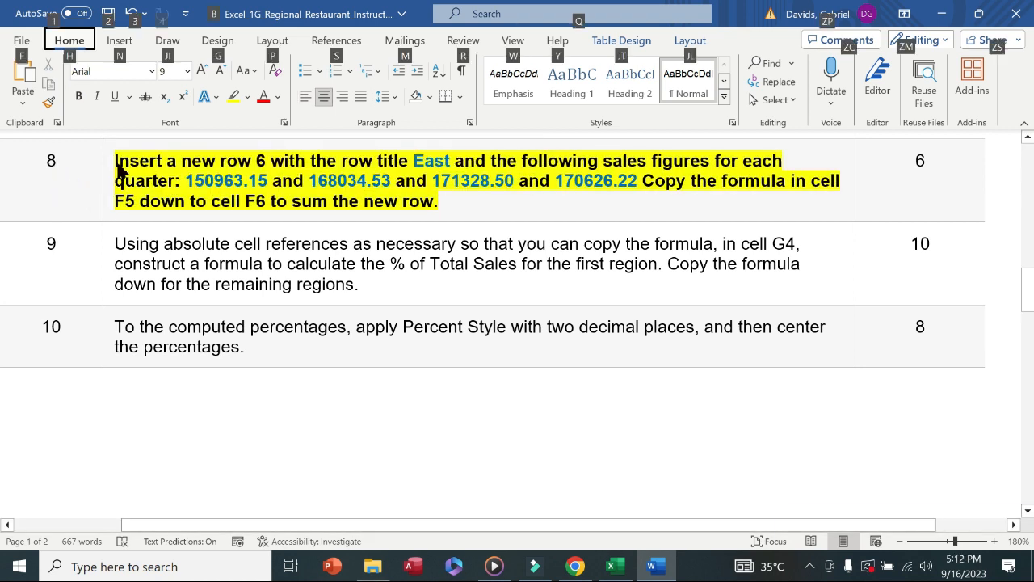
Step: Mark the new-row part of step 8 in Word and insert a blank row 6 above West in Excel
left_click_drag(115, 162, 457, 161)
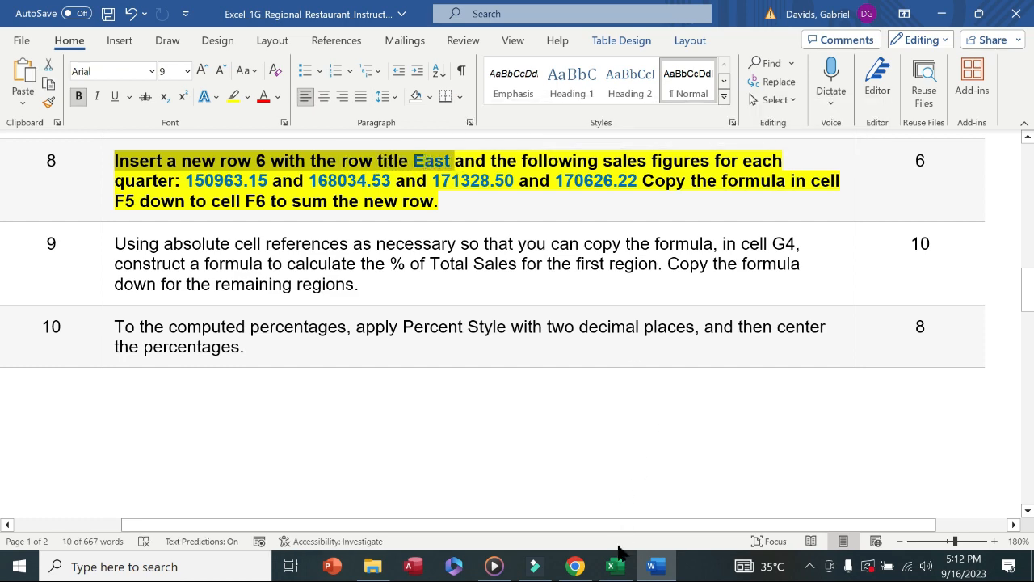
key("alt+Tab")
left_click(39, 264)
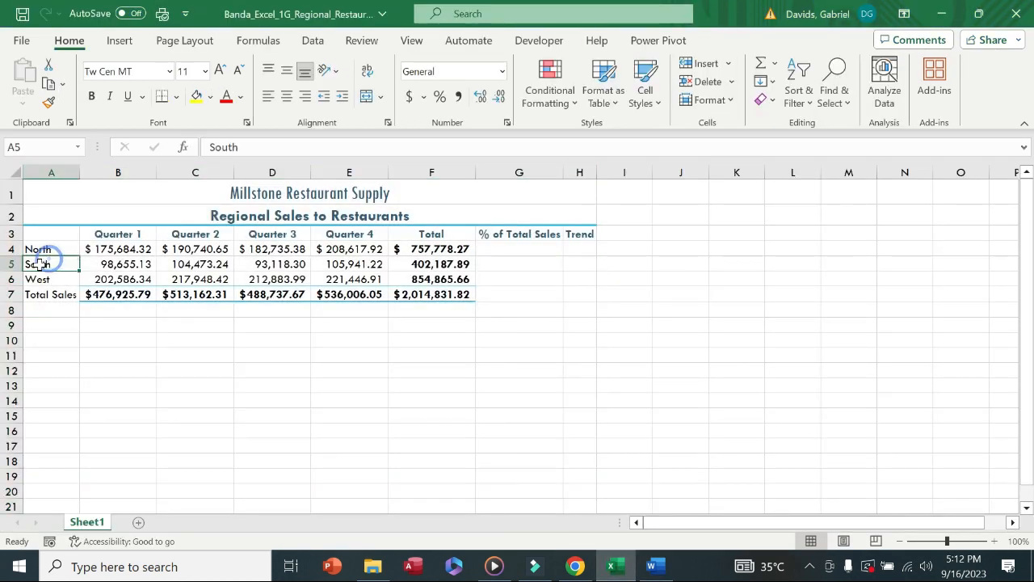
left_click(11, 279)
right_click(11, 279)
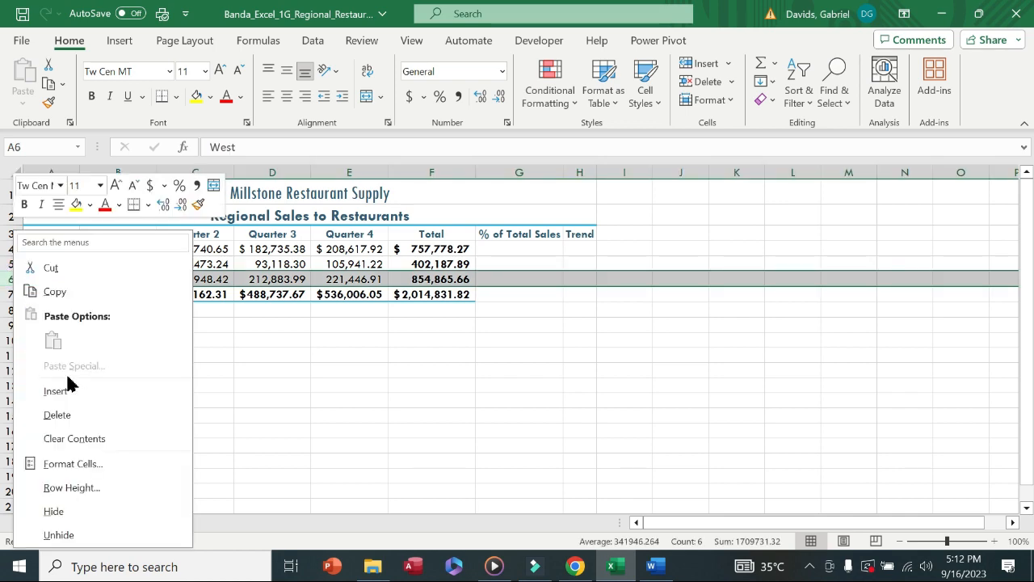
left_click(79, 394)
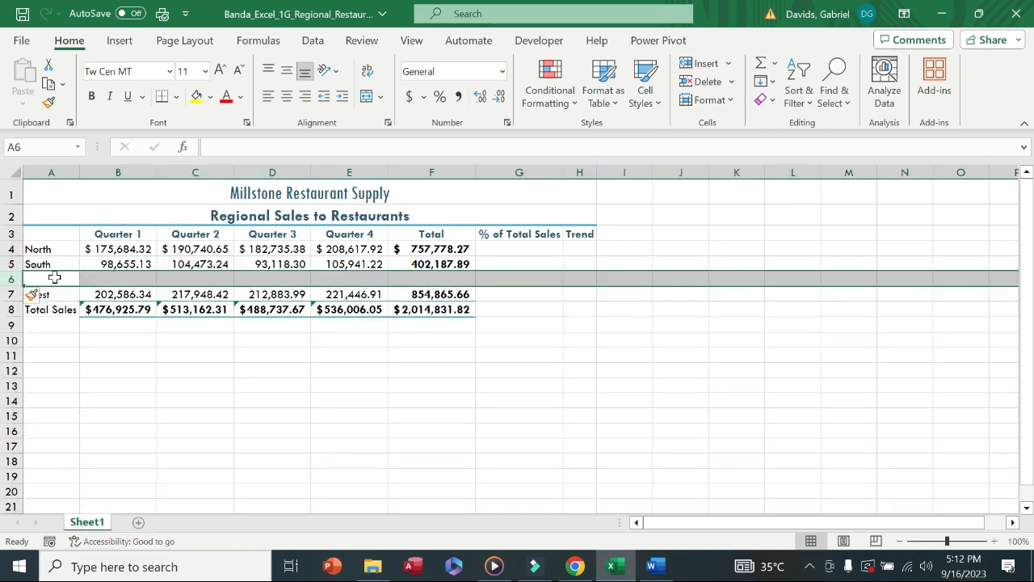
Step: Copy the row title East from step 8 in Word and enter it in cell A6 in Excel
left_click(651, 565)
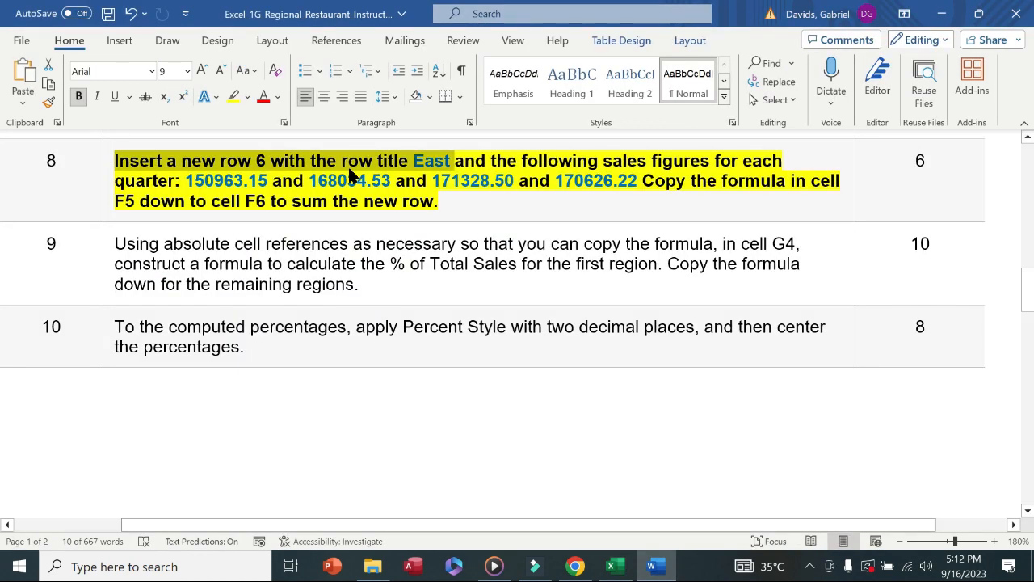
left_click(445, 160)
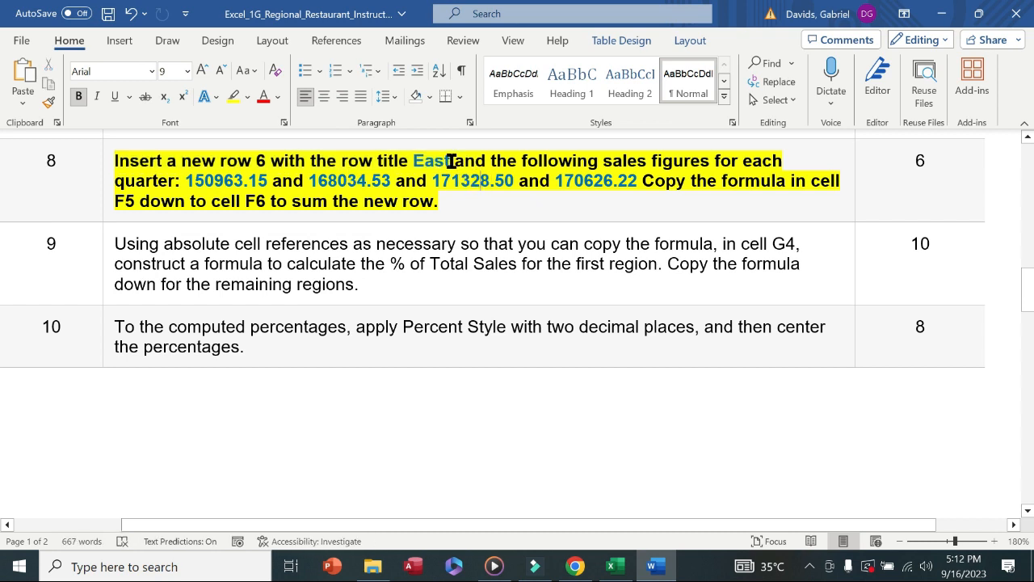
left_click_drag(451, 160, 413, 161)
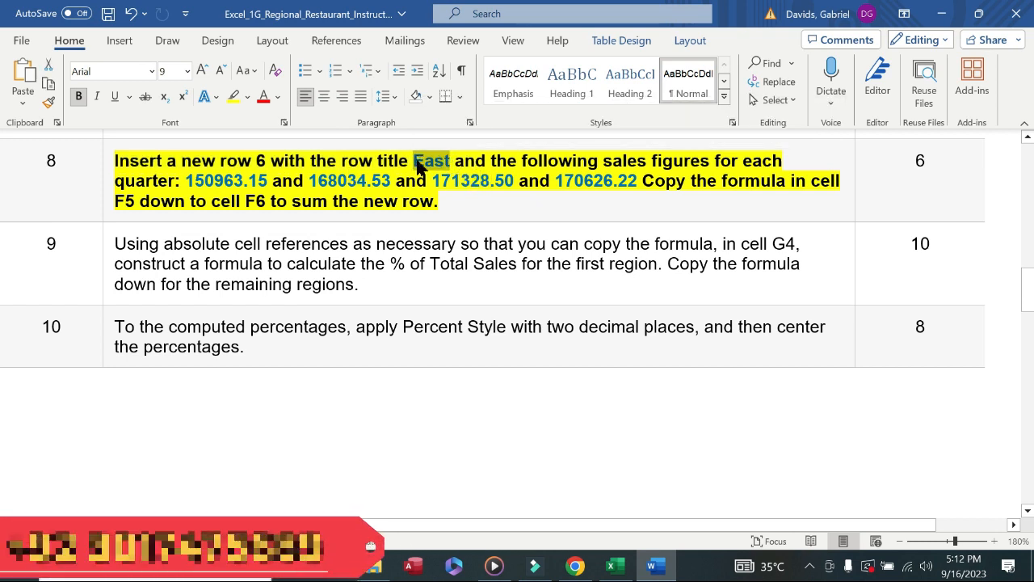
left_click(612, 565)
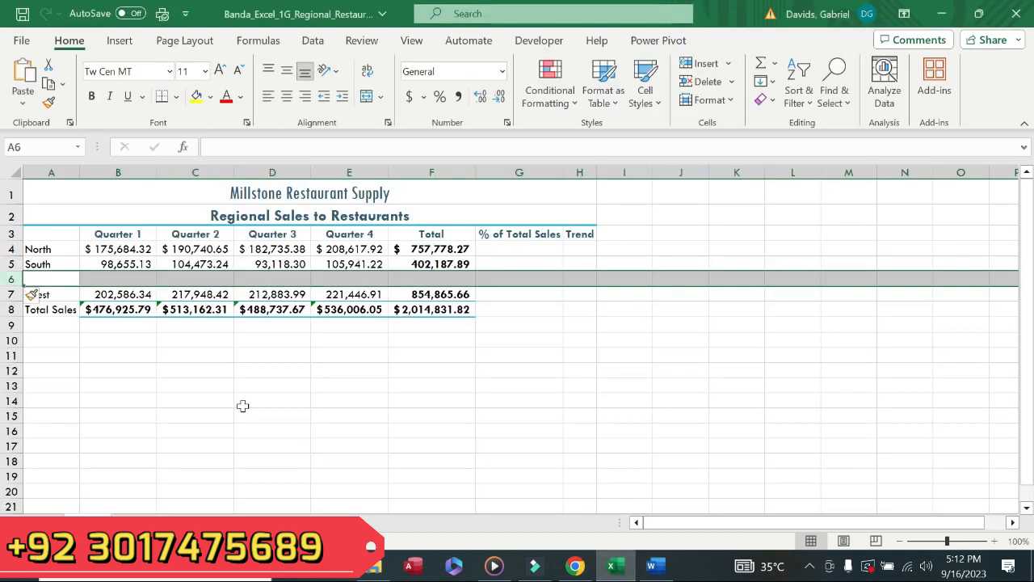
left_click(60, 279)
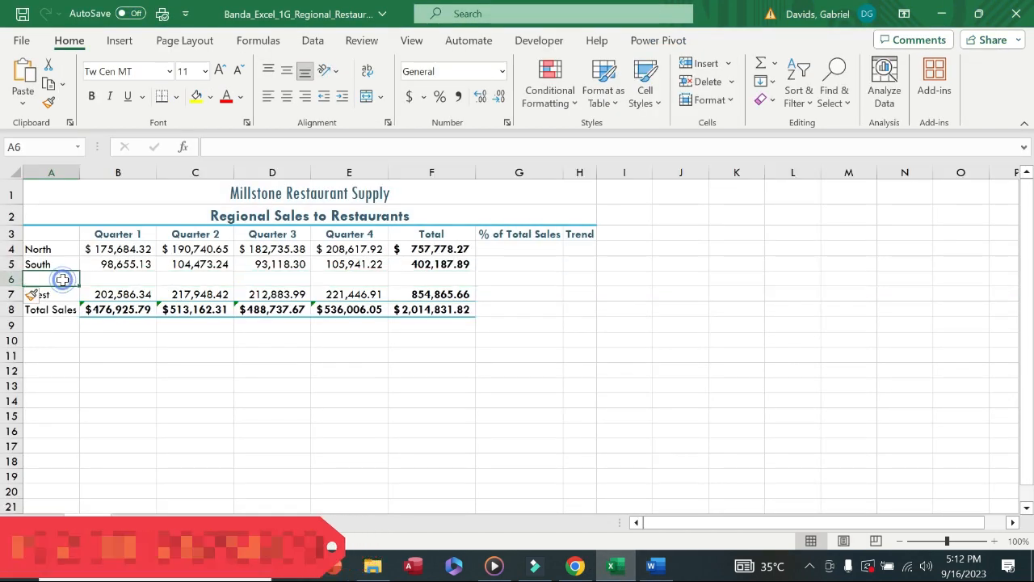
left_click(257, 143)
type("East")
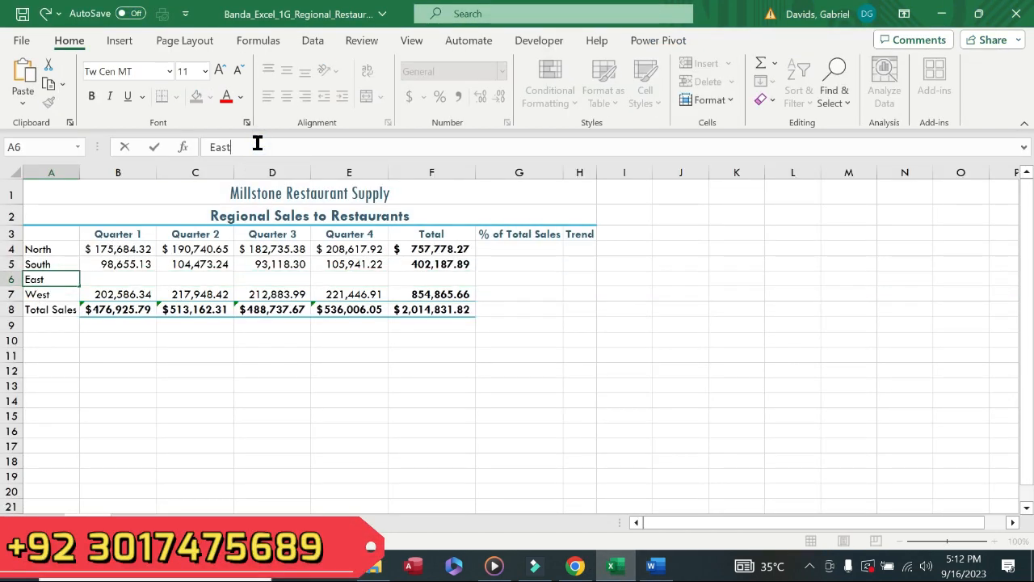
left_click(257, 143)
key("Return")
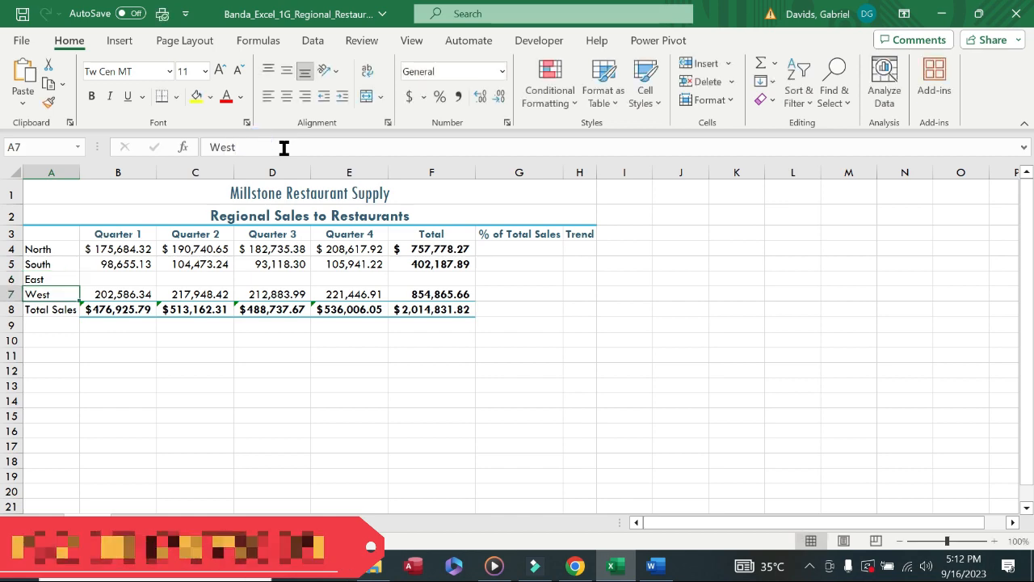
Step: Copy the first sales figure 150963.15 from Word and enter it in cell B6 in Excel
left_click(651, 565)
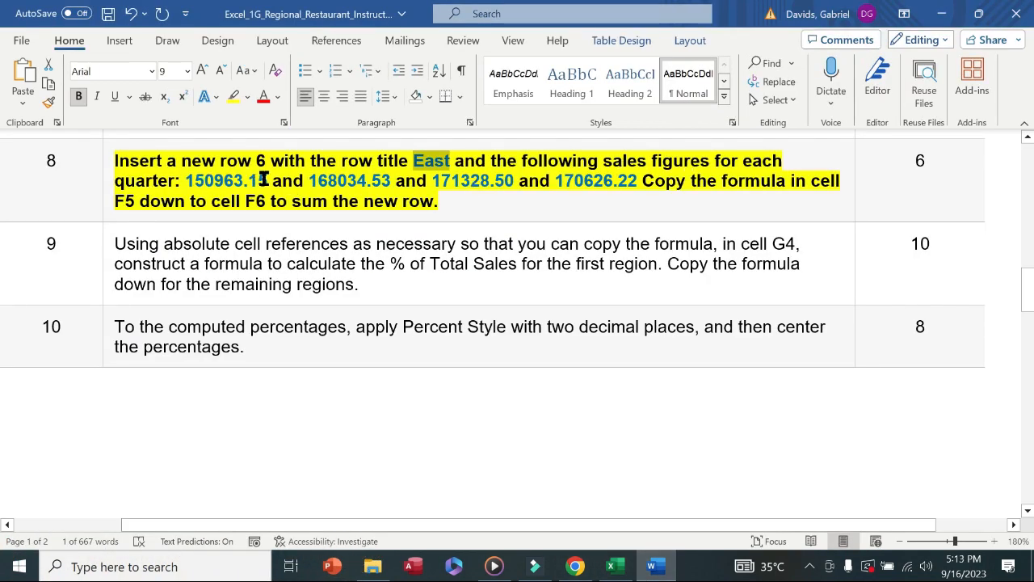
left_click_drag(263, 179, 207, 184)
key("ctrl+c")
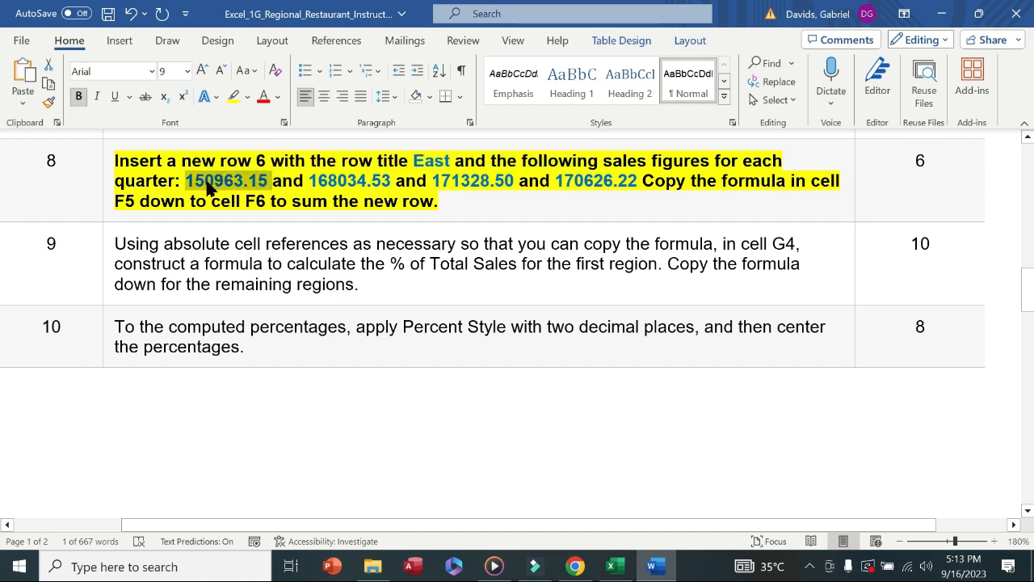
left_click(614, 565)
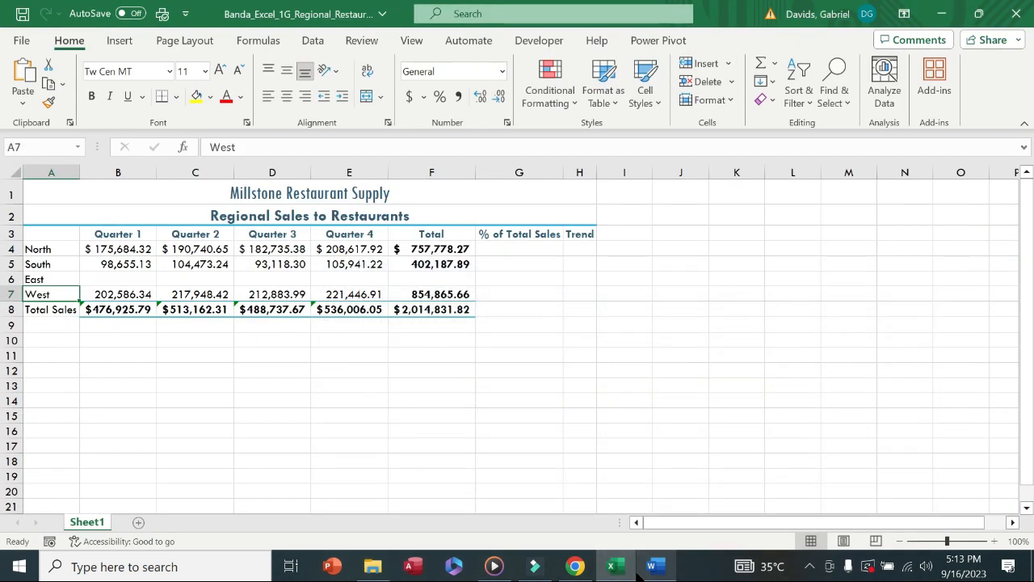
left_click(117, 278)
left_click(239, 145)
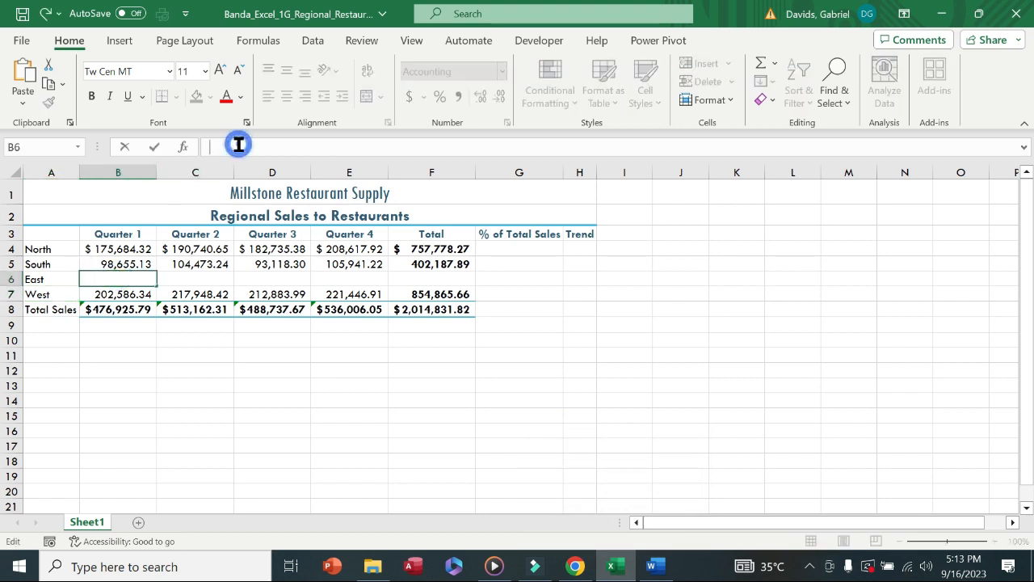
key("ctrl+v")
key("Return")
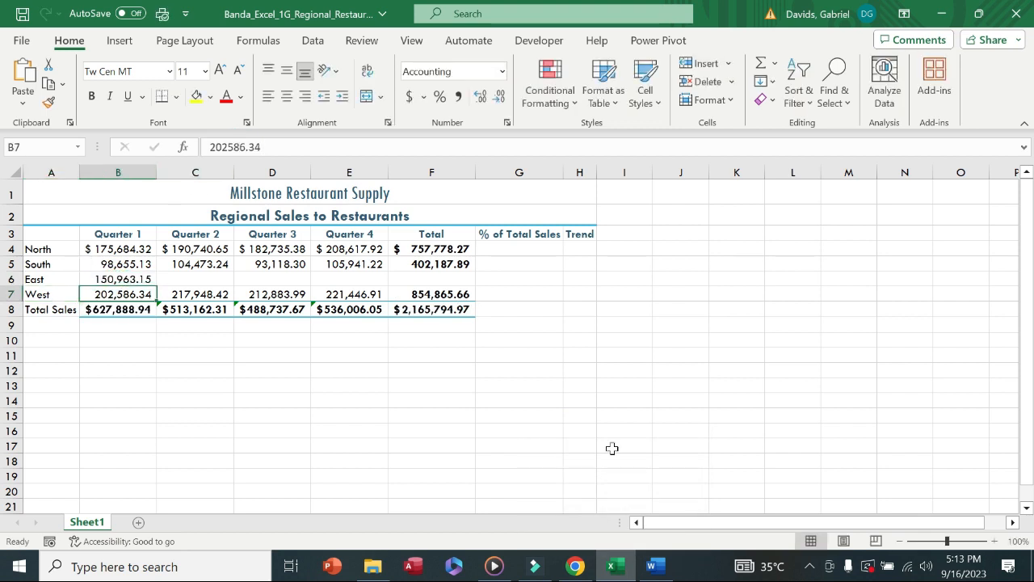
Step: Copy the second sales figure 168034.53 from Word and enter it in cell C6 in Excel
left_click(651, 567)
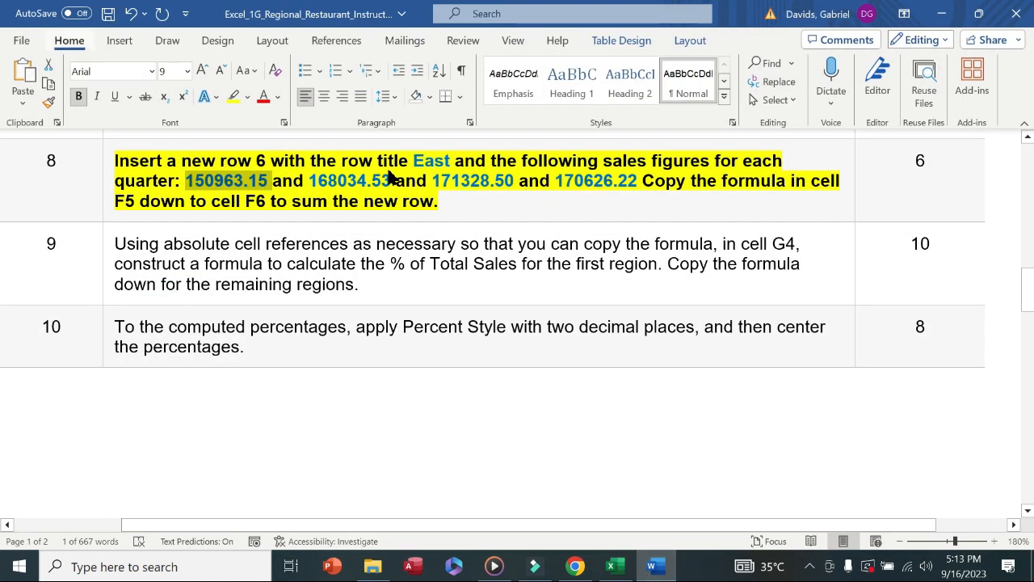
left_click_drag(391, 179, 321, 184)
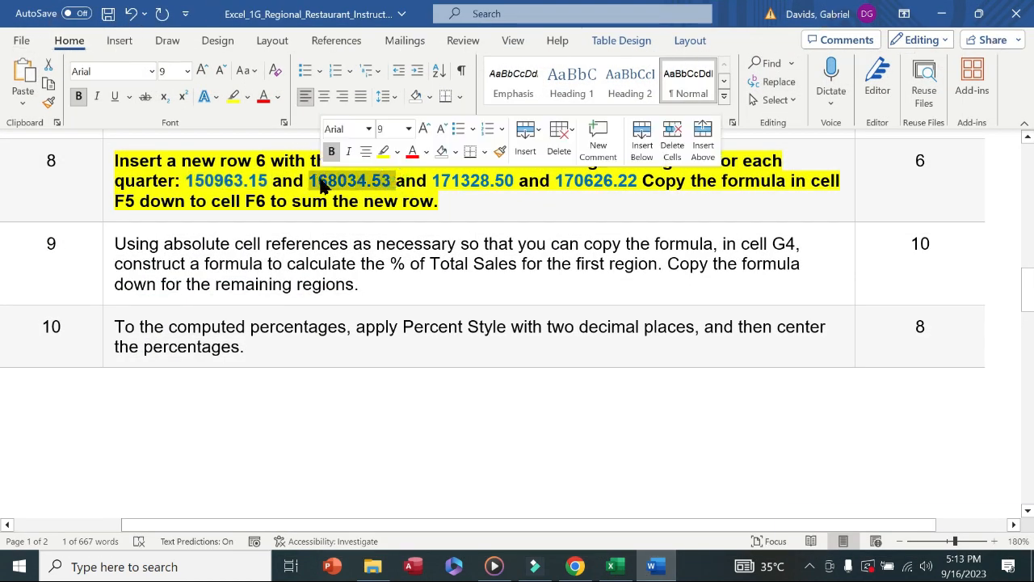
key("ctrl+c")
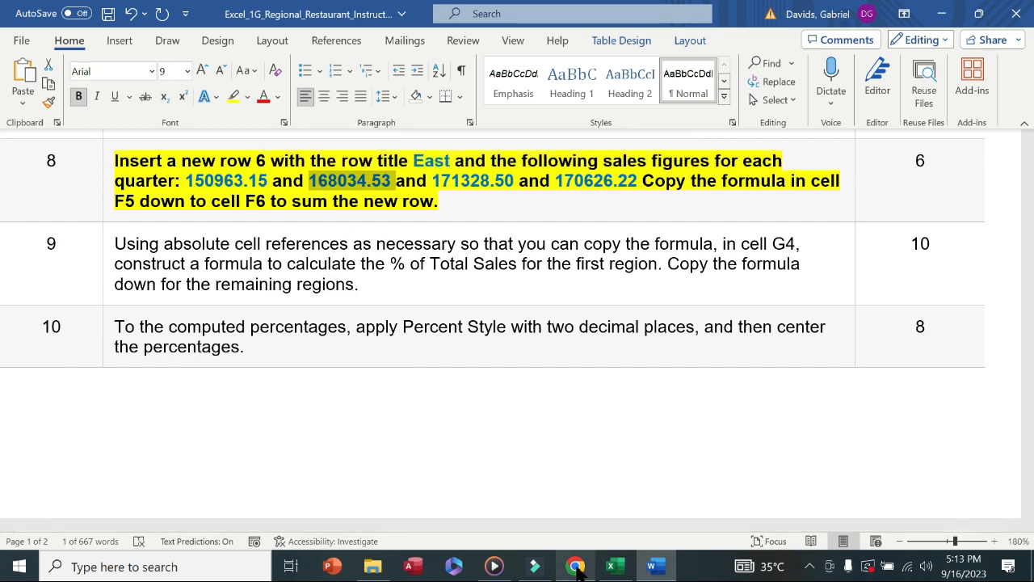
mouse_move(614, 566)
left_click(589, 485)
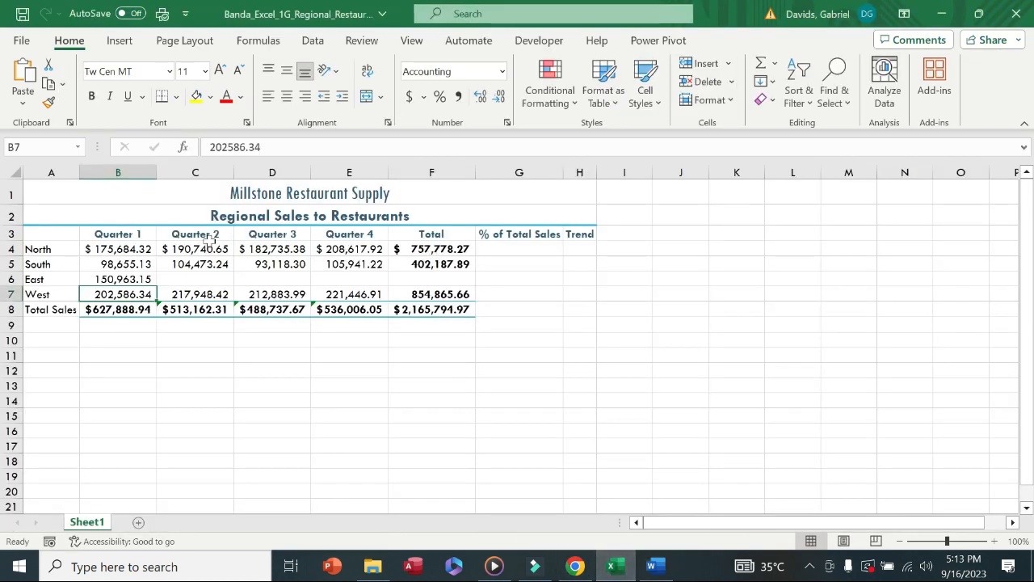
left_click(183, 278)
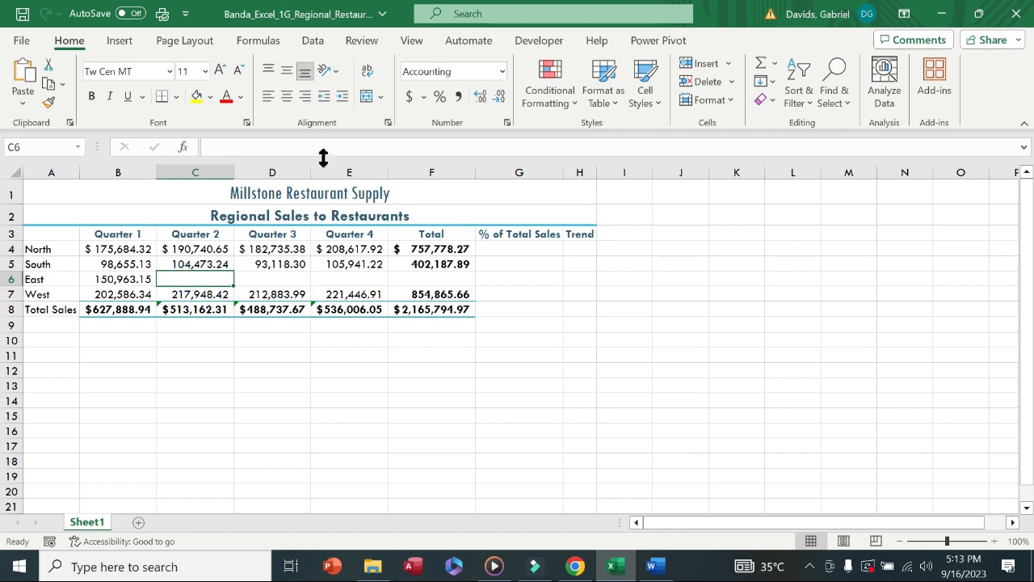
type("168034.53")
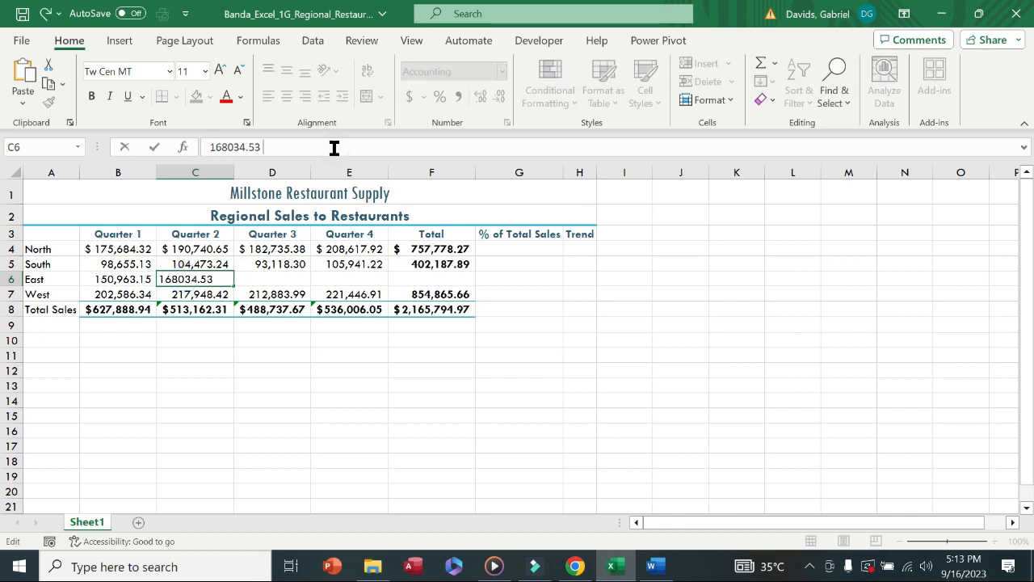
key("Return")
Step: Copy the third sales figure 171328.50 from Word and enter it in cell D6 in Excel
left_click(651, 567)
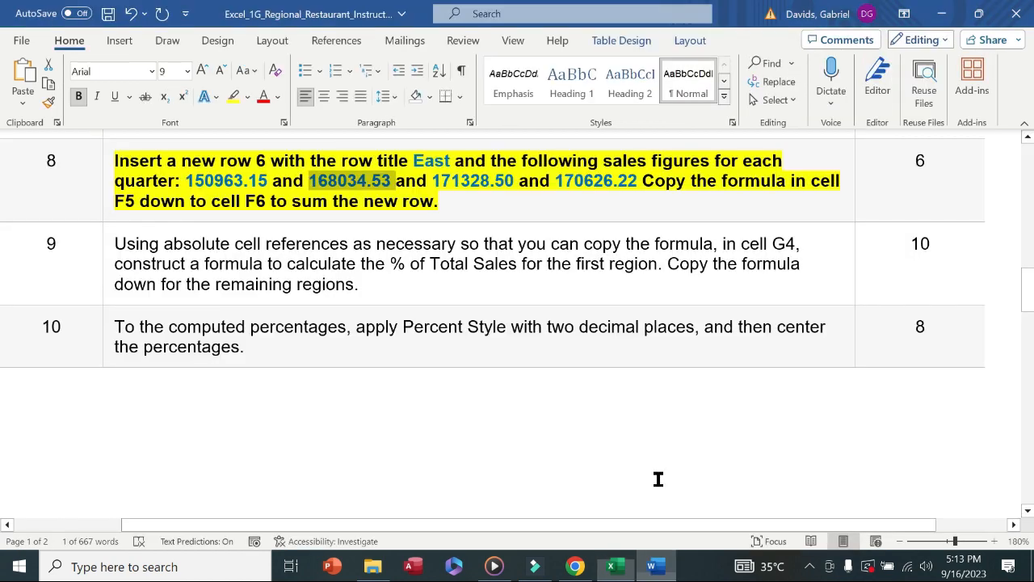
left_click_drag(518, 186, 445, 183)
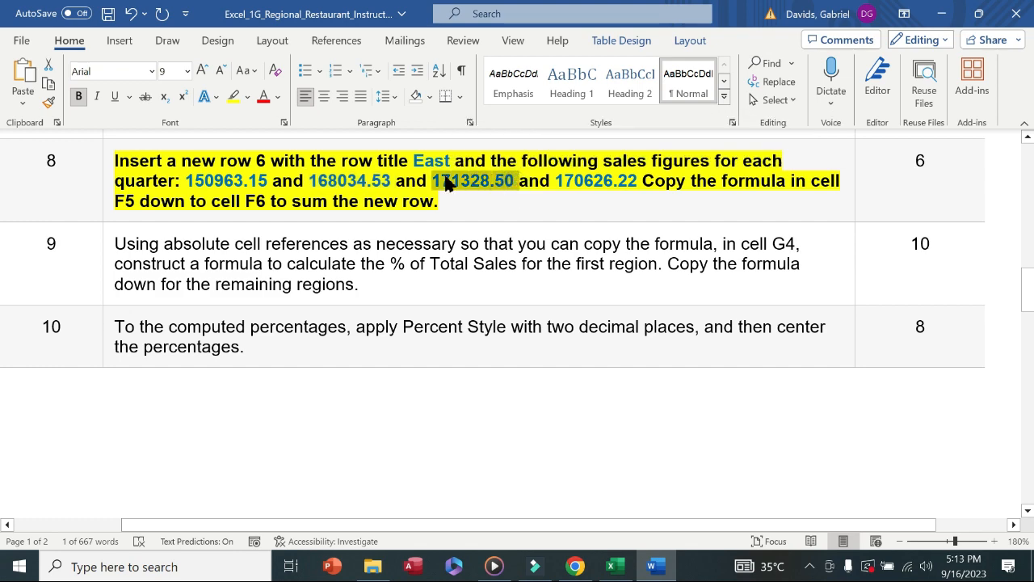
left_click(612, 567)
left_click_drag(261, 277, 292, 149)
left_click(291, 148)
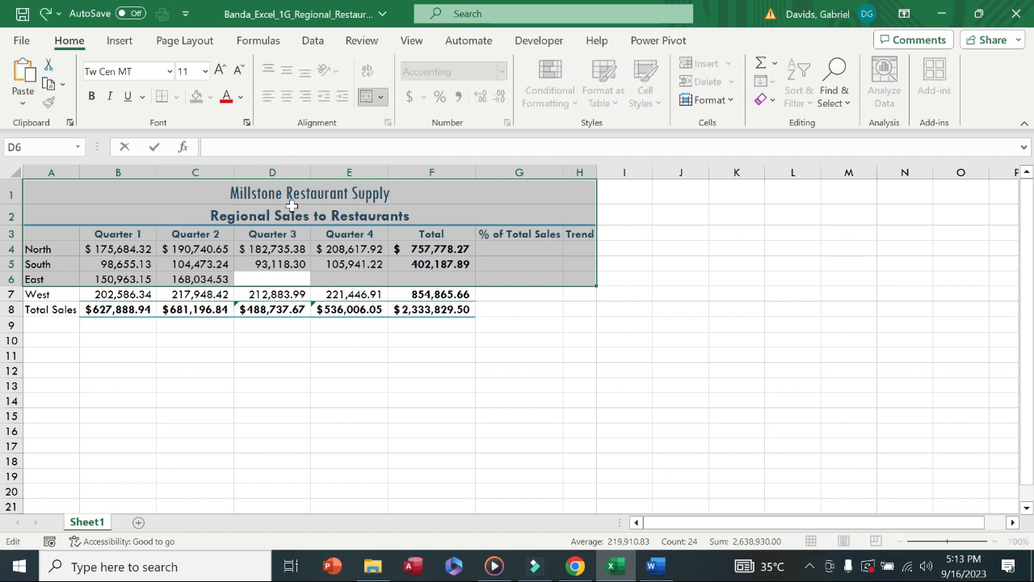
left_click(453, 428)
left_click(291, 278)
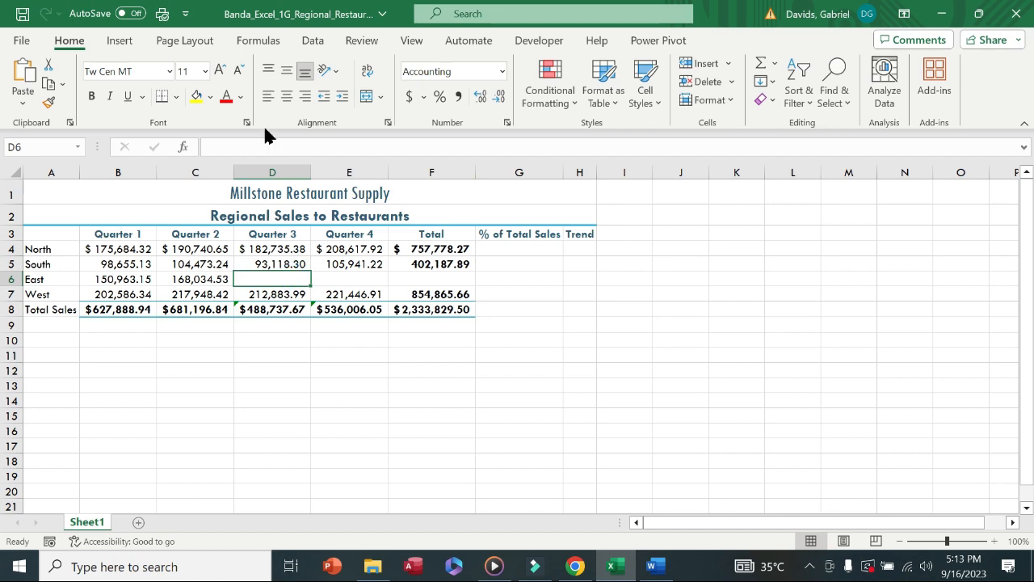
type("171328.50")
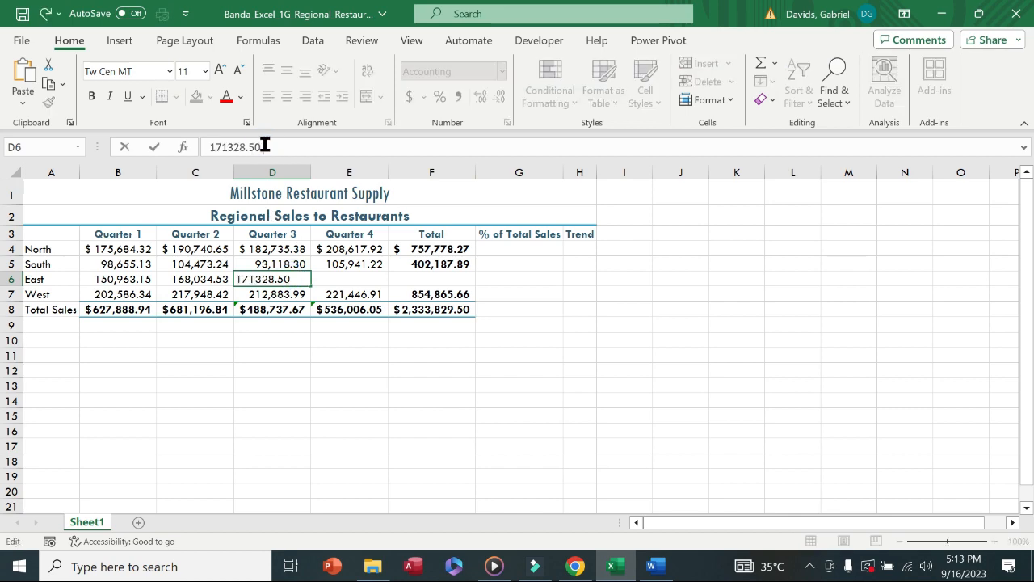
key("Return")
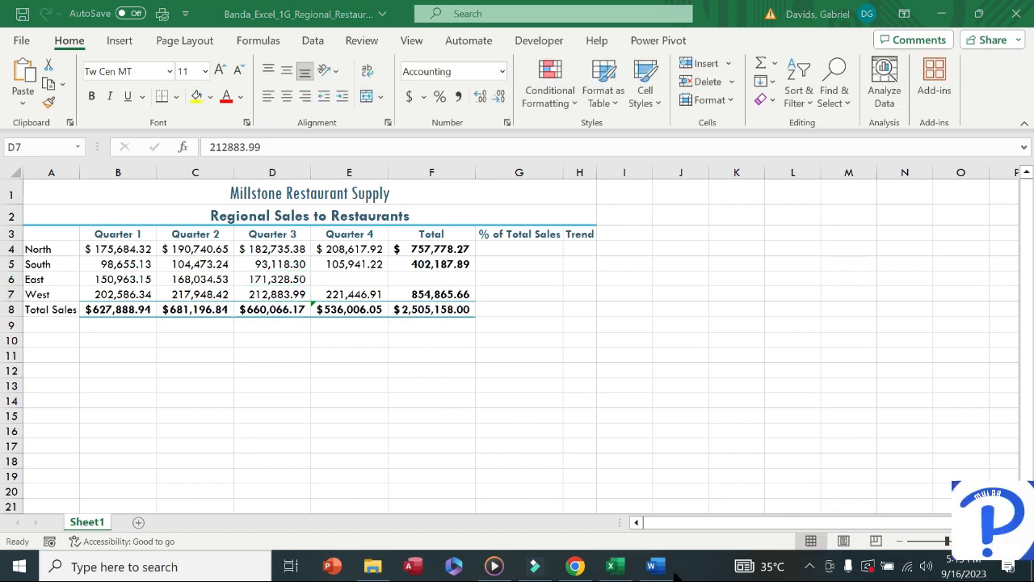
Step: Copy the fourth sales figure 170626.22 from Word and enter it in cell E6 in Excel
left_click(658, 570)
left_click_drag(635, 185, 568, 191)
key("ctrl+c")
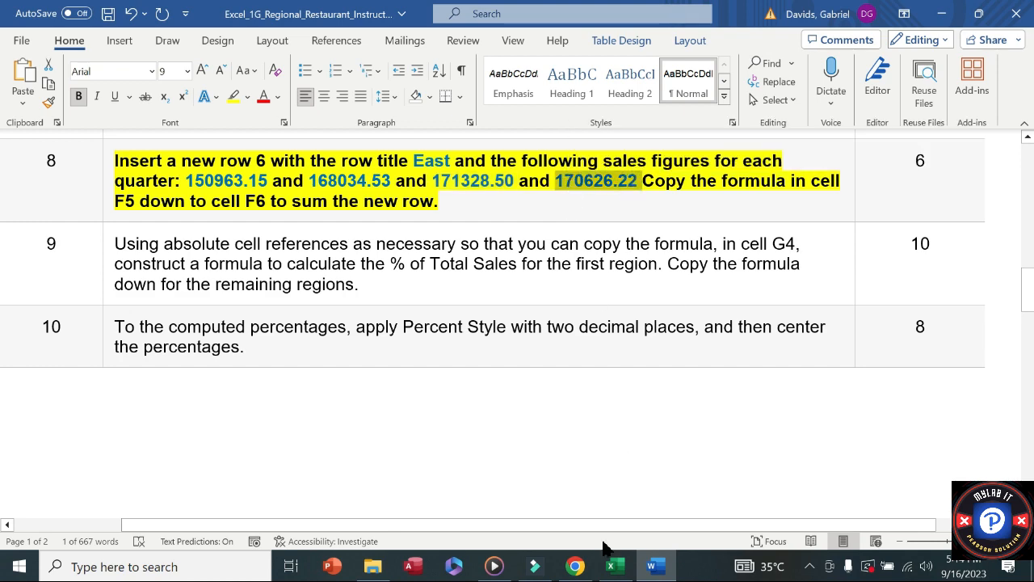
left_click(612, 566)
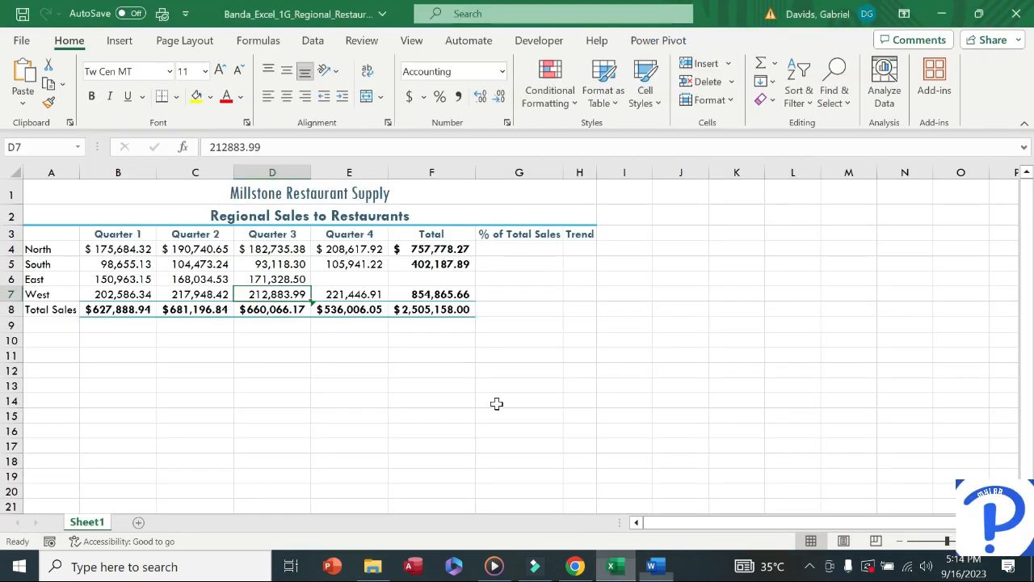
left_click(353, 281)
left_click(358, 146)
key("ctrl+v")
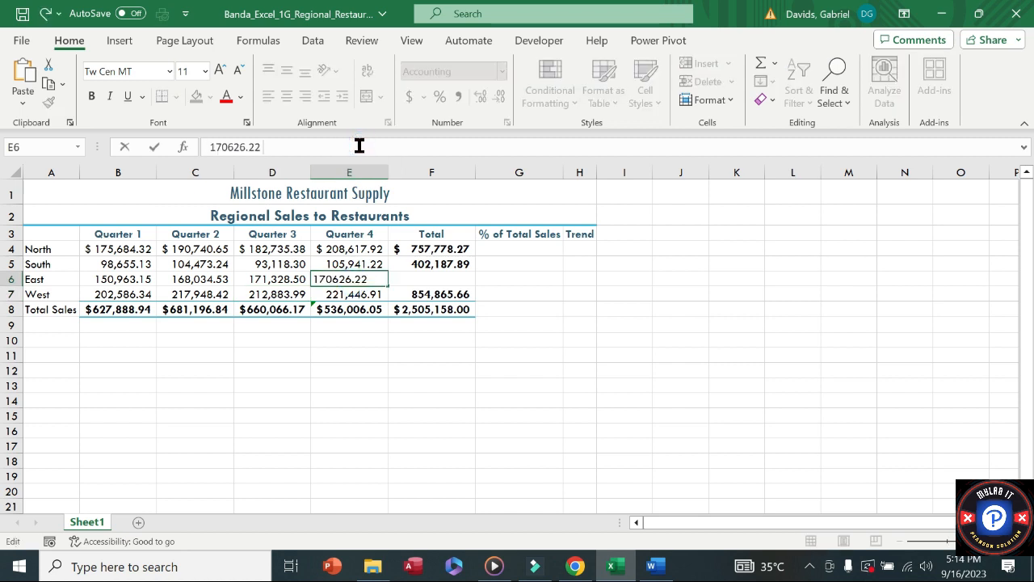
key("Return")
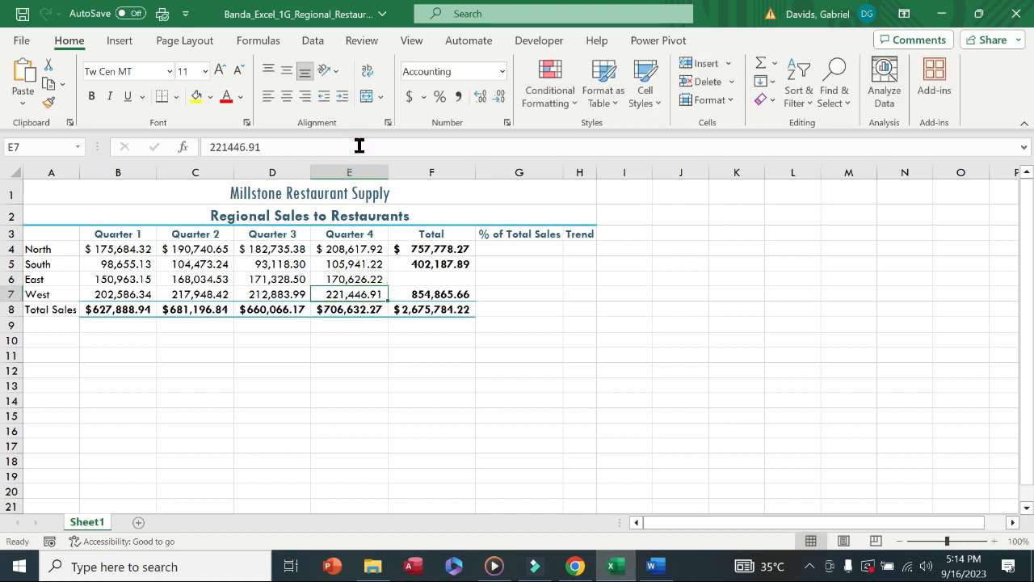
Step: Review the rest of instruction 8 in Word, and copy the sum formula from cell F5 down to F6 in Excel
left_click(654, 566)
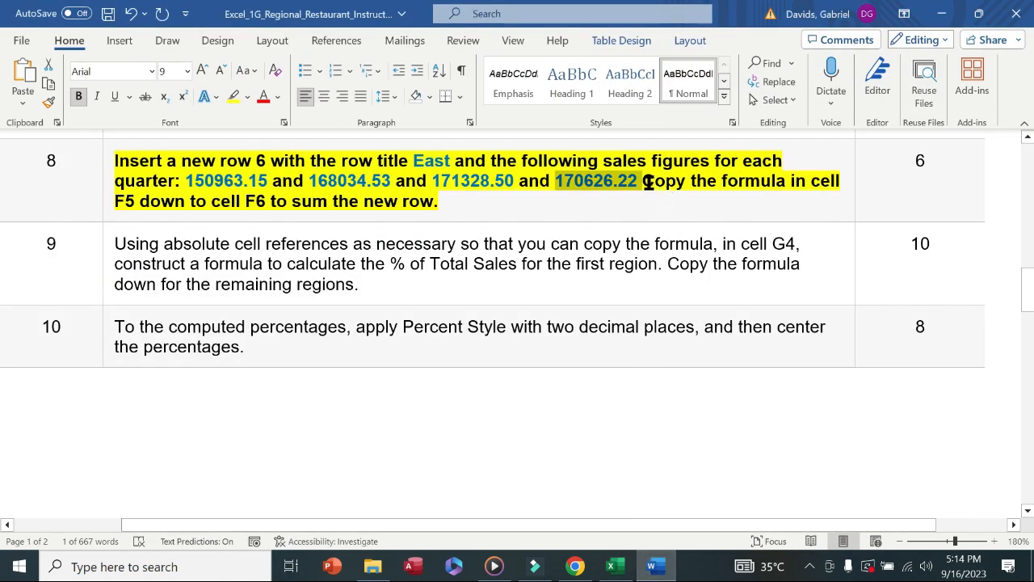
left_click_drag(649, 182, 440, 197)
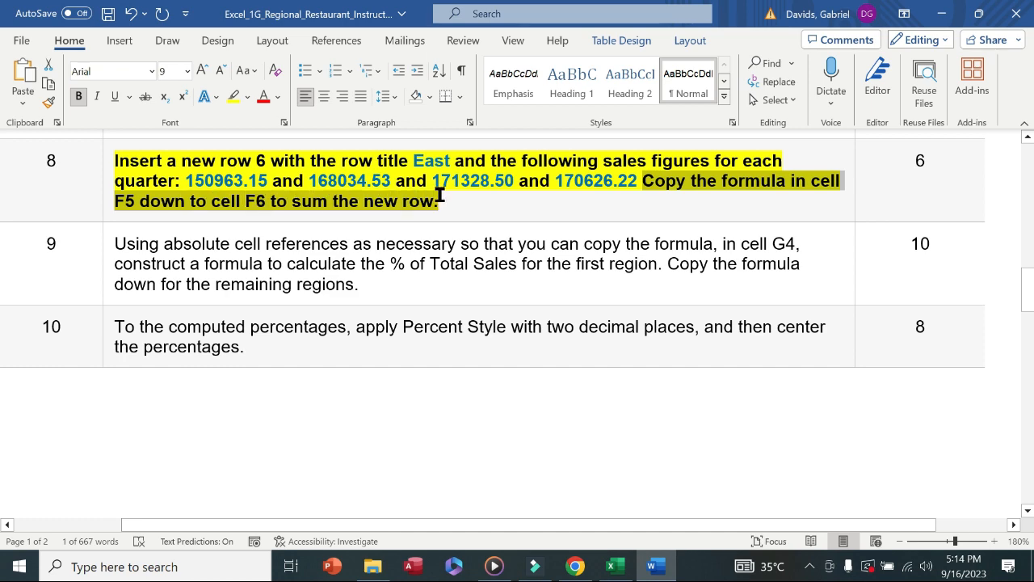
left_click(612, 566)
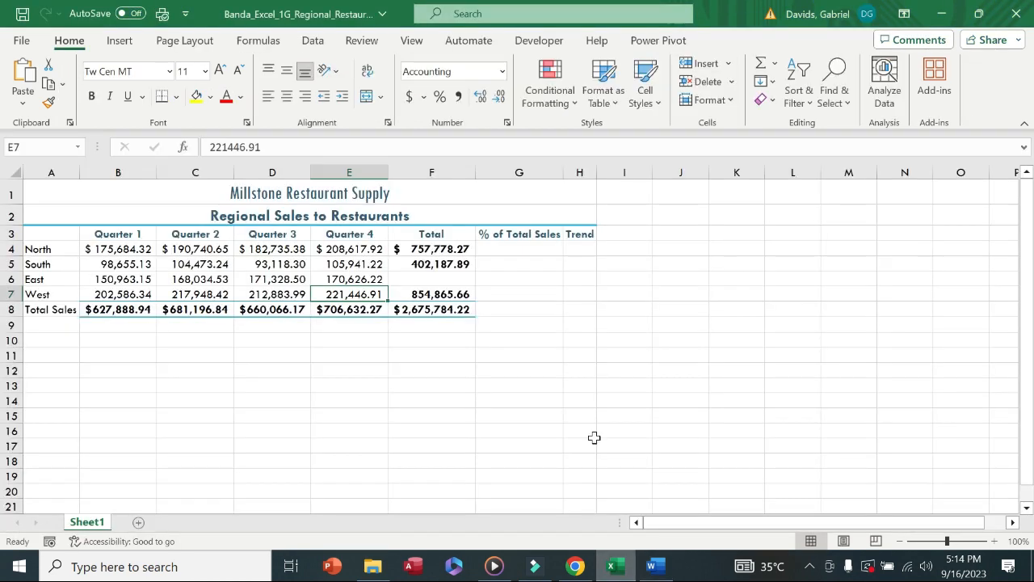
left_click(437, 265)
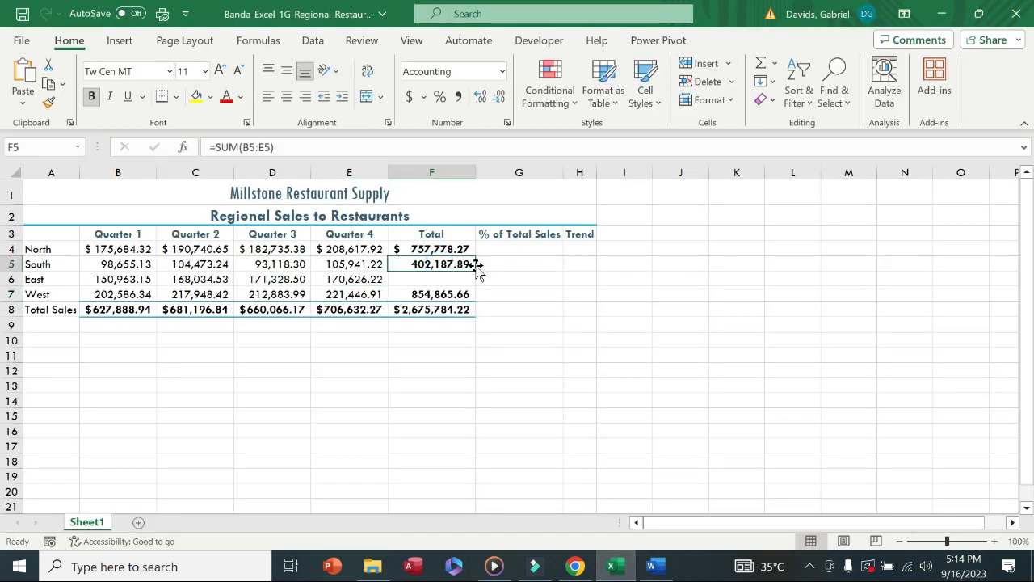
left_click_drag(477, 272, 477, 283)
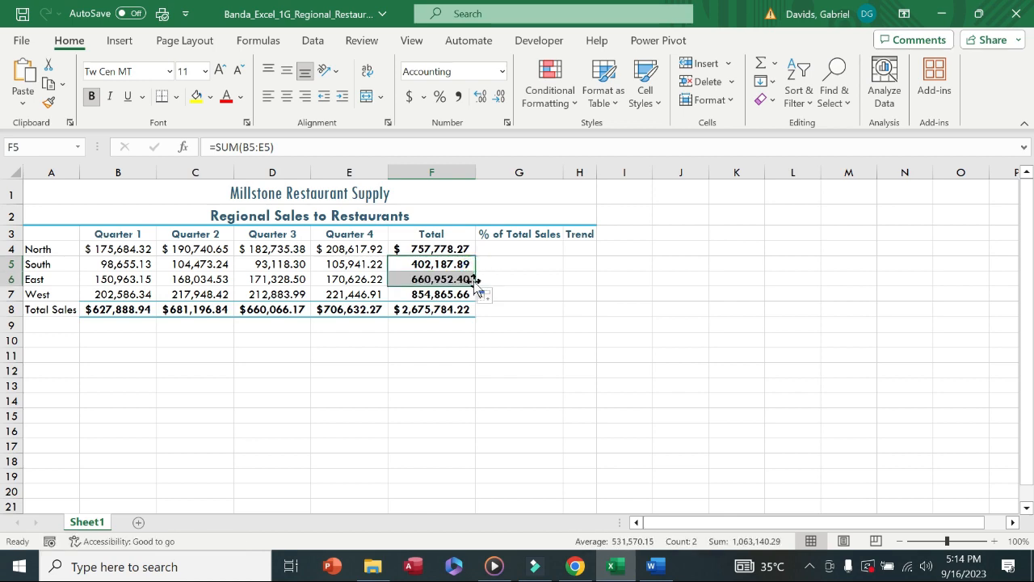
Step: Switch to Word and remove the bold formatting from the text of completed instruction 8
left_click(652, 566)
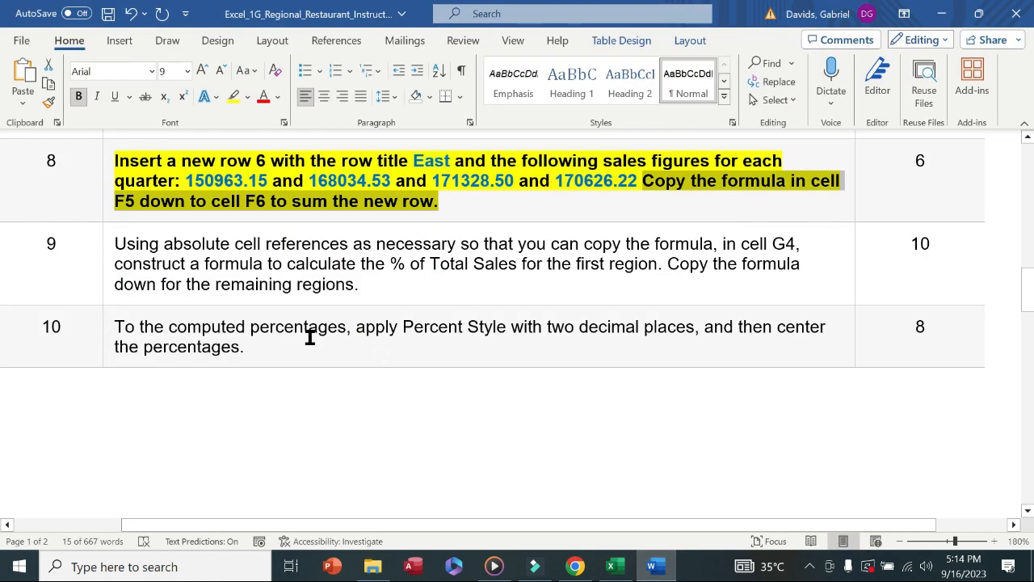
left_click(109, 207)
left_click(117, 177)
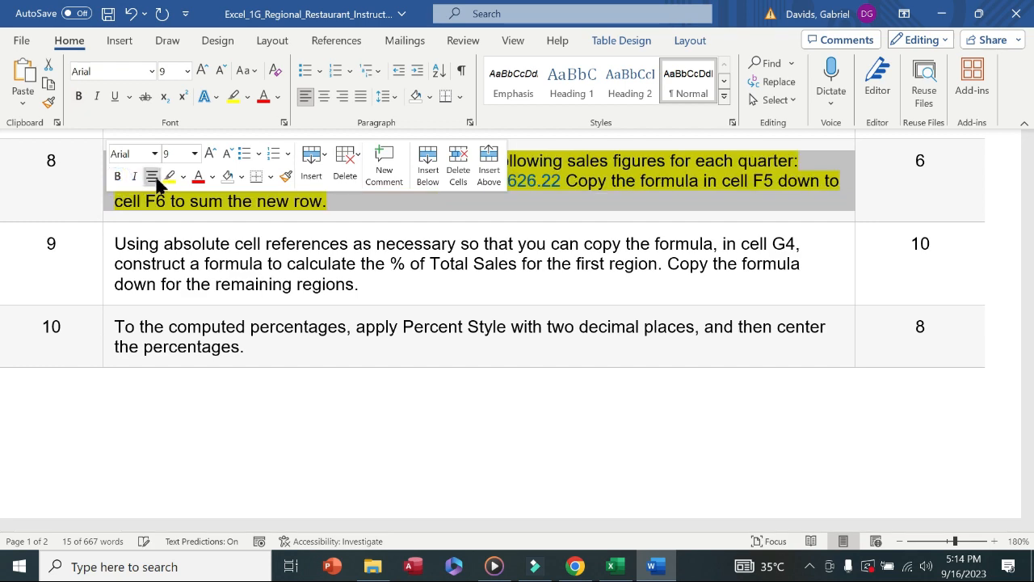